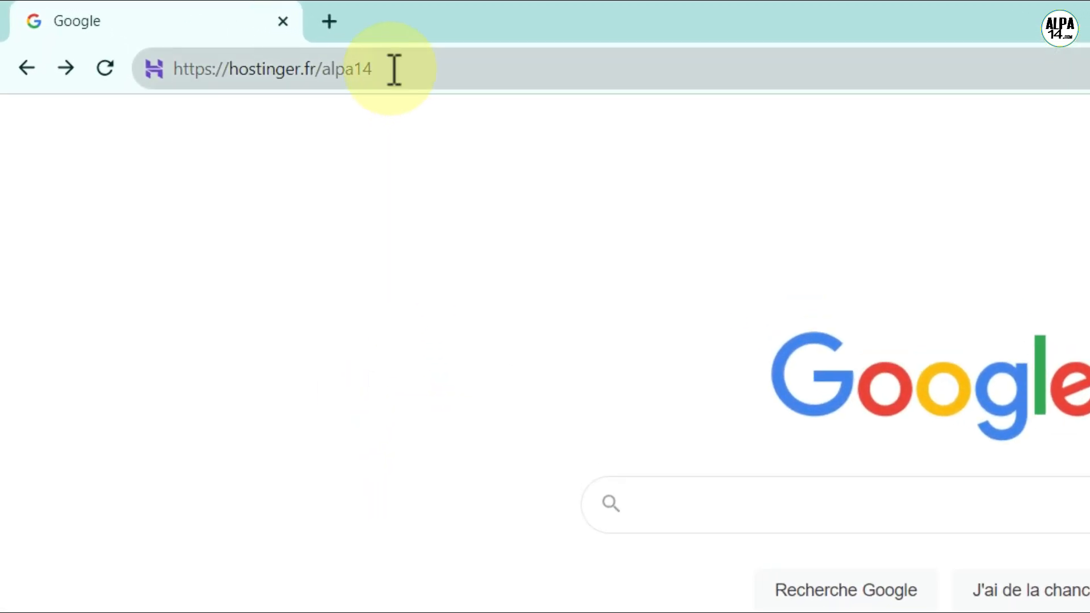
Open hostinger.fr/alpa14 and go to the Créateur de Sites Internet page
{"action": "left_click_drag", "start_coordinate": [385, 69], "coordinate": [175, 69]}
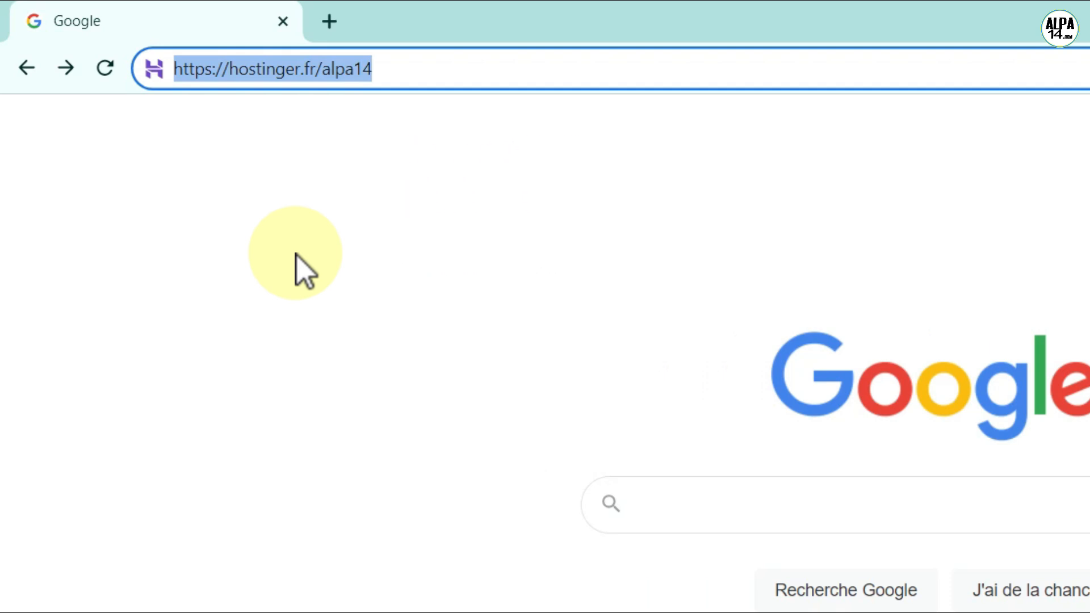
{"action": "key", "text": "Return"}
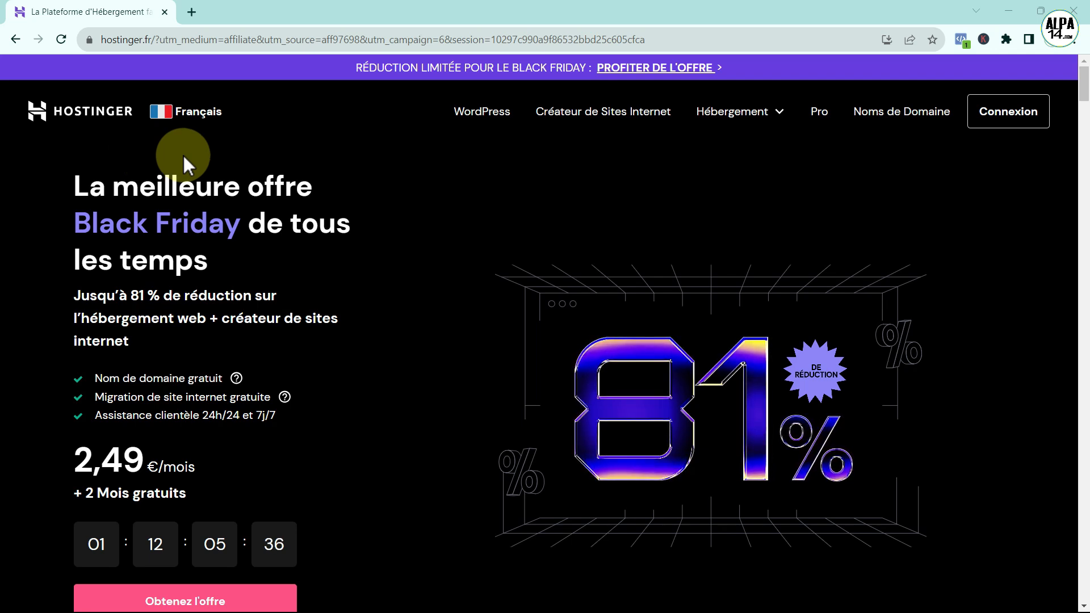
{"action": "left_click", "coordinate": [595, 116]}
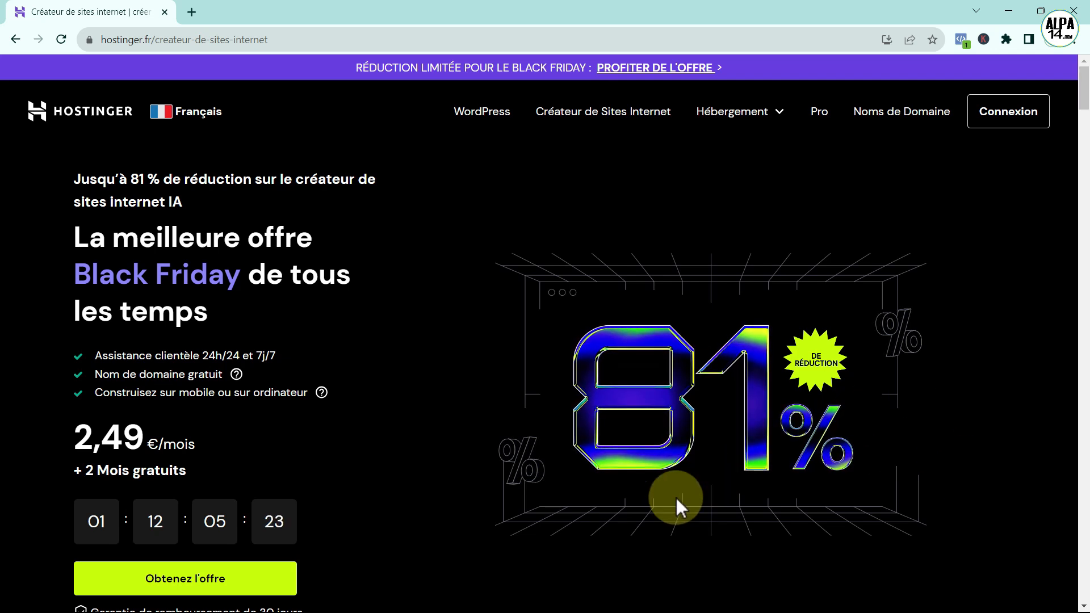
Review the website builder page's plan pricing, AI features, e-commerce, support, templates and four creation steps
{"action": "scroll", "coordinate": [677, 499], "scroll_direction": "down", "scroll_amount": 3}
{"action": "scroll", "coordinate": [677, 499], "scroll_direction": "down", "scroll_amount": 7}
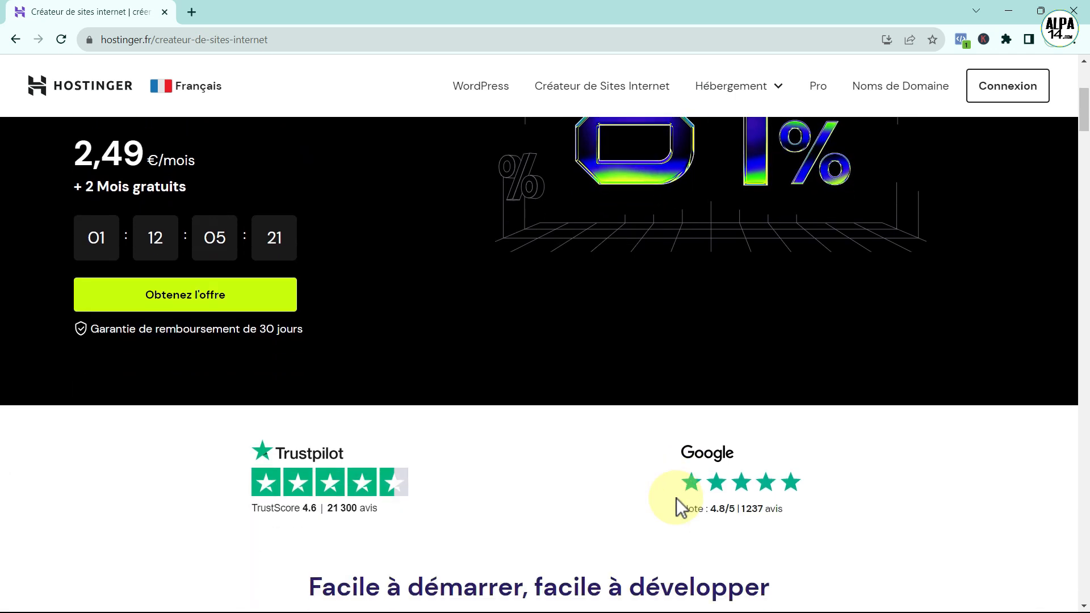
{"action": "scroll", "coordinate": [678, 499], "scroll_direction": "down", "scroll_amount": 4}
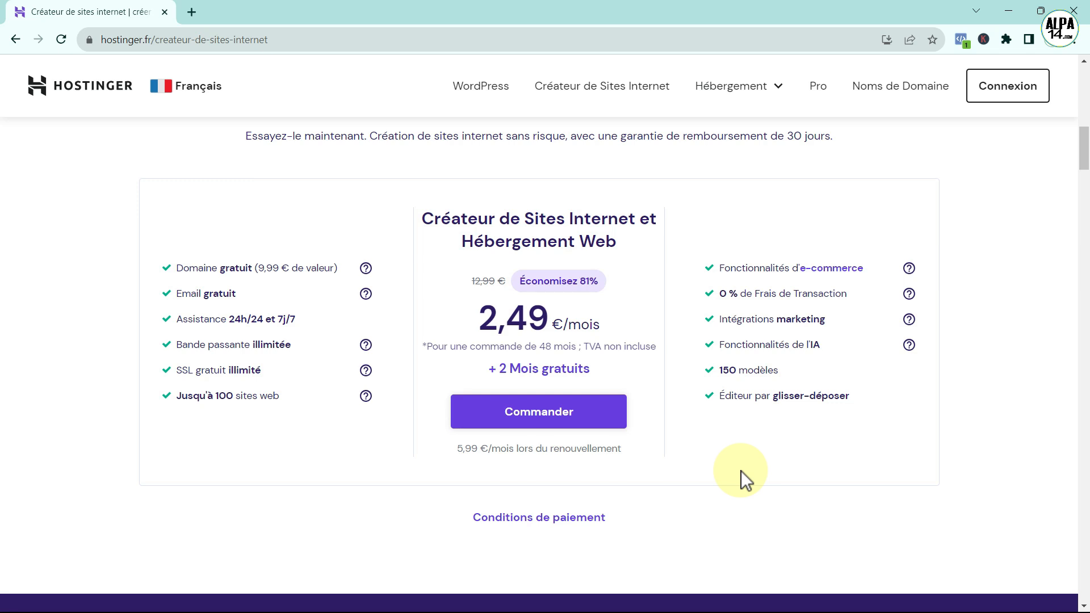
{"action": "scroll", "coordinate": [742, 471], "scroll_direction": "down", "scroll_amount": 5}
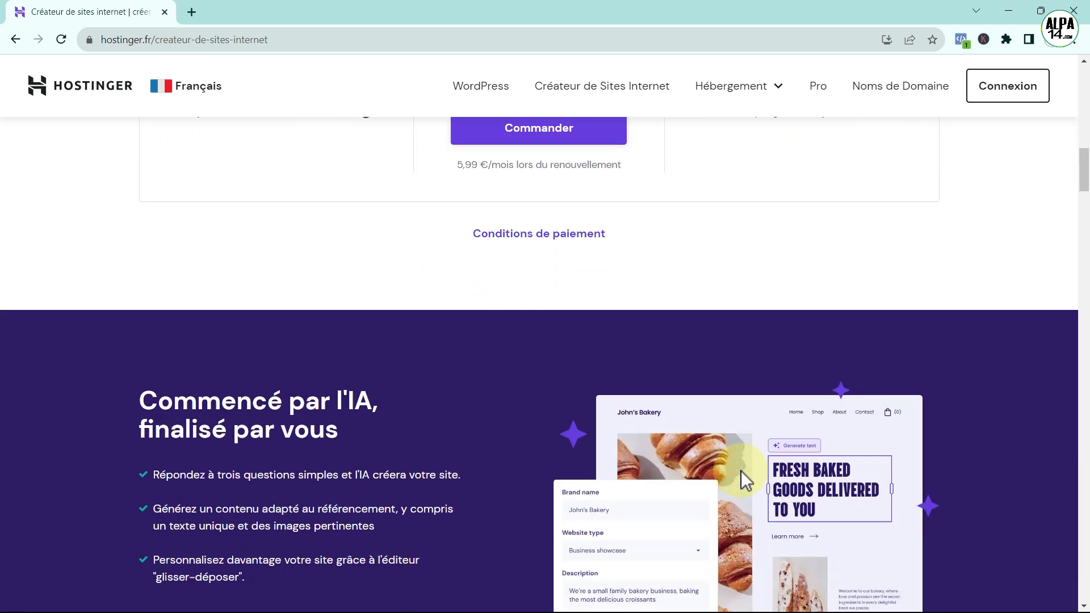
{"action": "scroll", "coordinate": [741, 471], "scroll_direction": "down", "scroll_amount": 1}
{"action": "scroll", "coordinate": [741, 471], "scroll_direction": "down", "scroll_amount": 1}
{"action": "scroll", "coordinate": [742, 471], "scroll_direction": "up", "scroll_amount": 1}
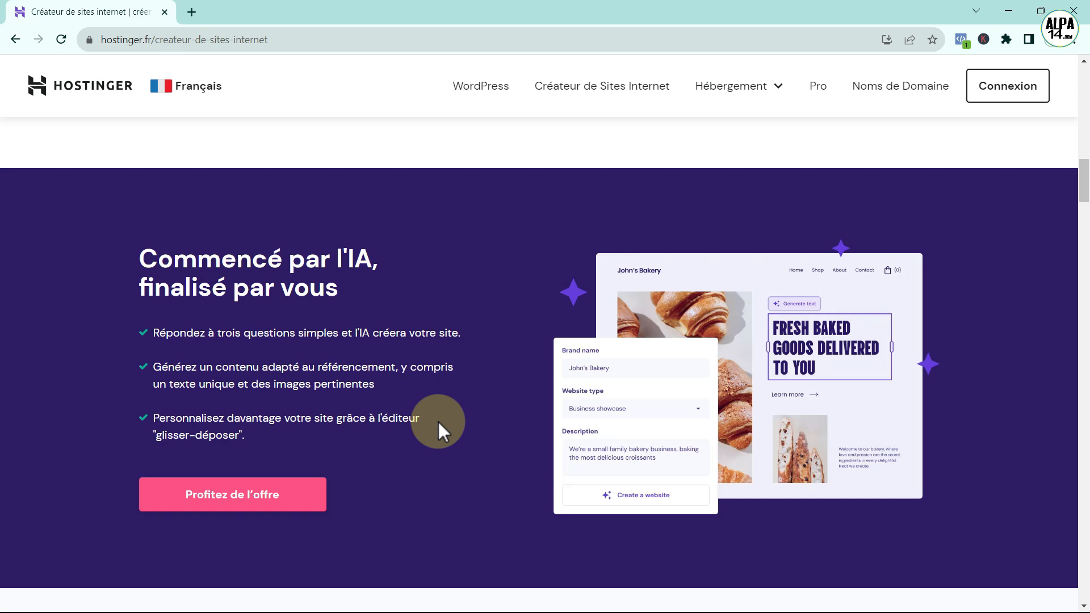
{"action": "scroll", "coordinate": [438, 421], "scroll_direction": "down", "scroll_amount": 10}
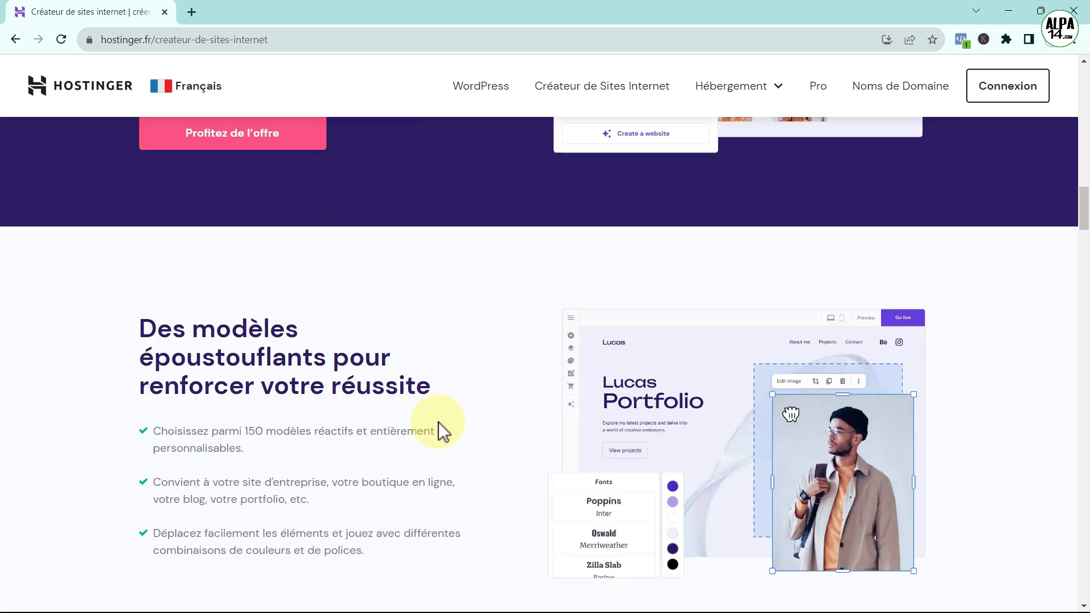
{"action": "scroll", "coordinate": [439, 421], "scroll_direction": "down", "scroll_amount": 10}
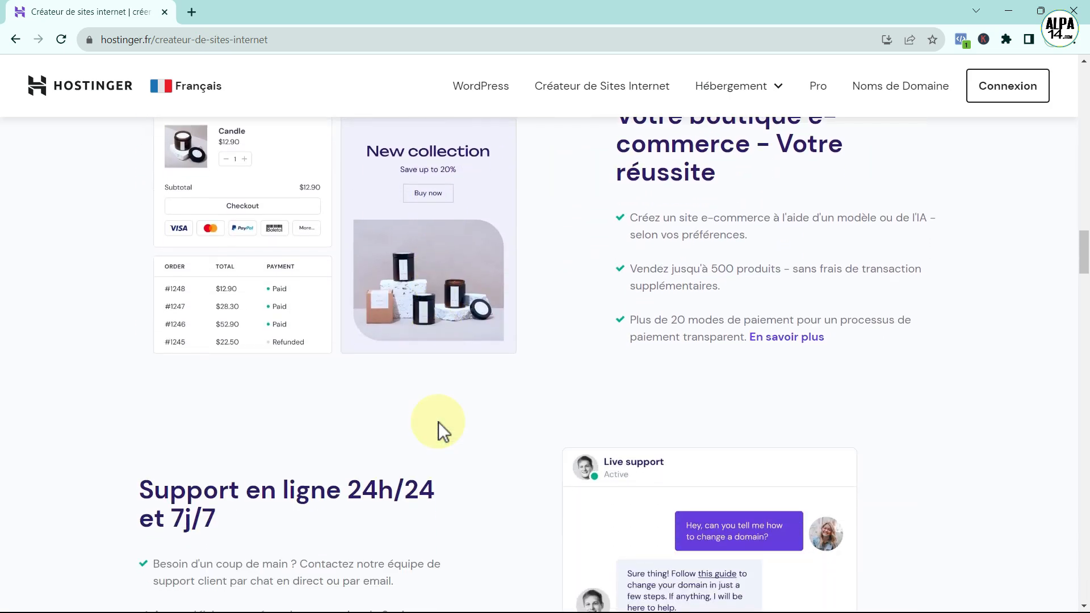
{"action": "scroll", "coordinate": [438, 421], "scroll_direction": "down", "scroll_amount": 15}
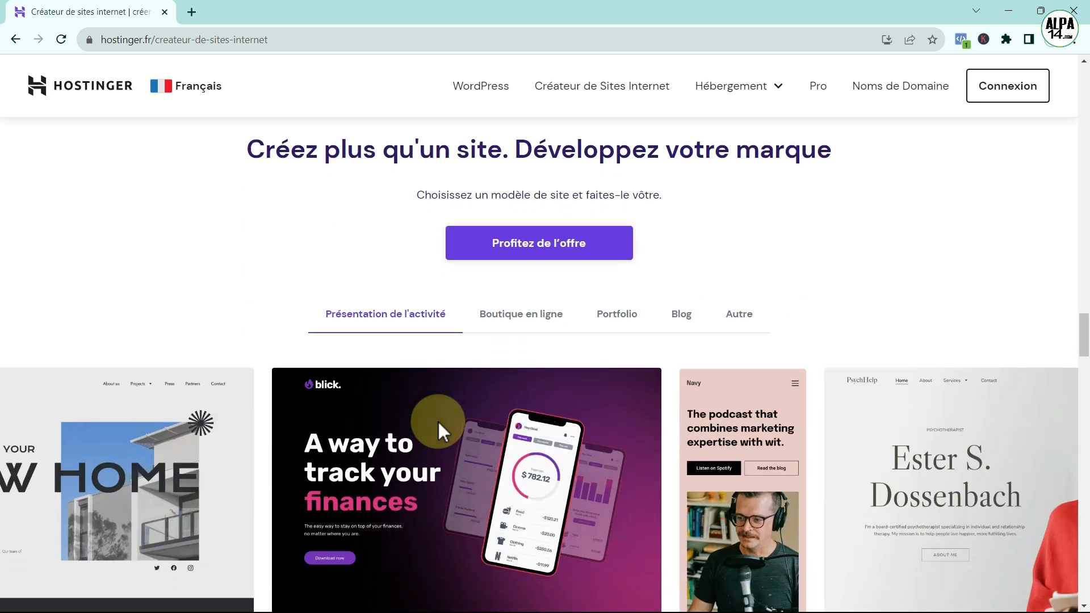
{"action": "scroll", "coordinate": [438, 421], "scroll_direction": "down", "scroll_amount": 9}
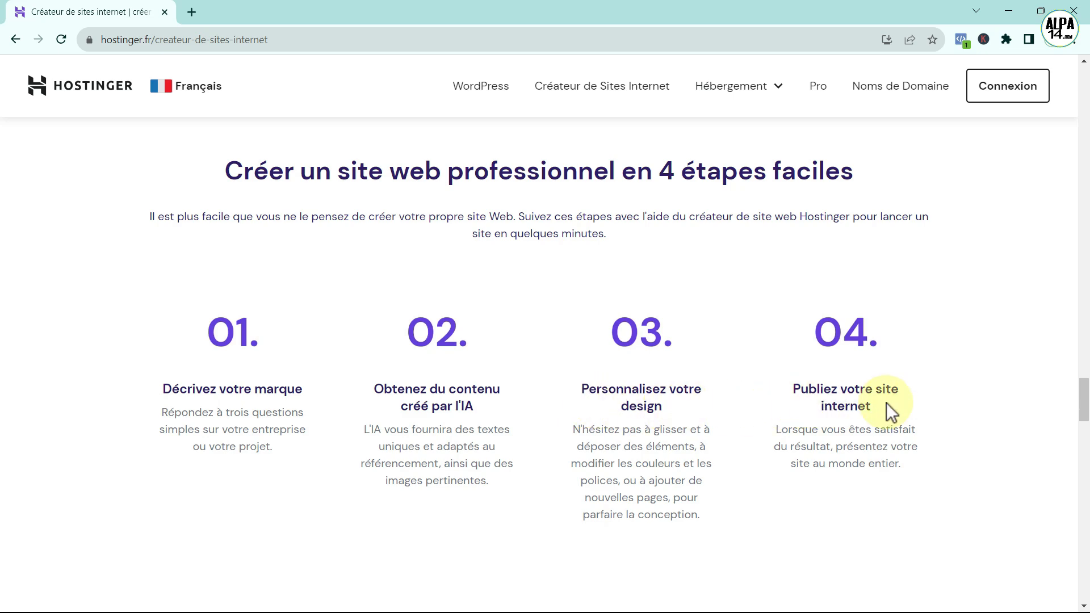
{"action": "scroll", "coordinate": [830, 392], "scroll_direction": "up", "scroll_amount": 6}
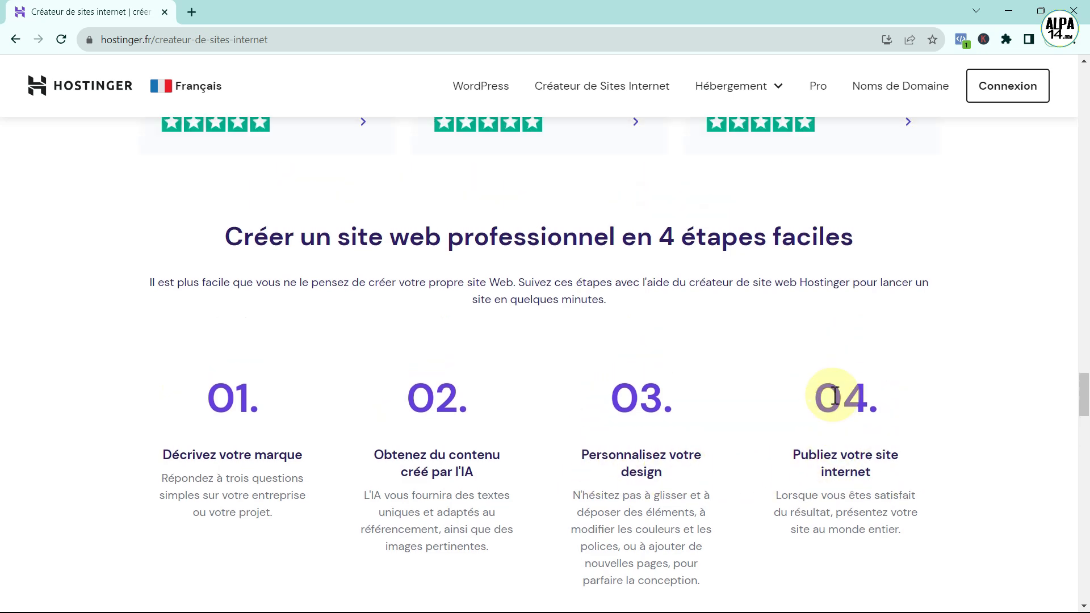
{"action": "scroll", "coordinate": [835, 397], "scroll_direction": "up", "scroll_amount": 20}
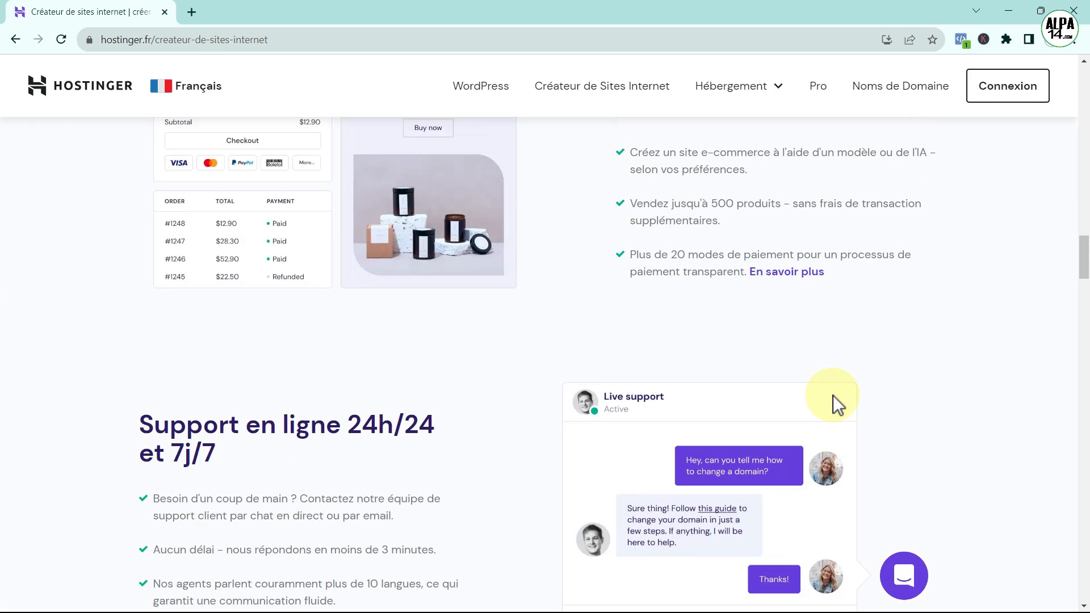
{"action": "scroll", "coordinate": [833, 396], "scroll_direction": "up", "scroll_amount": 20}
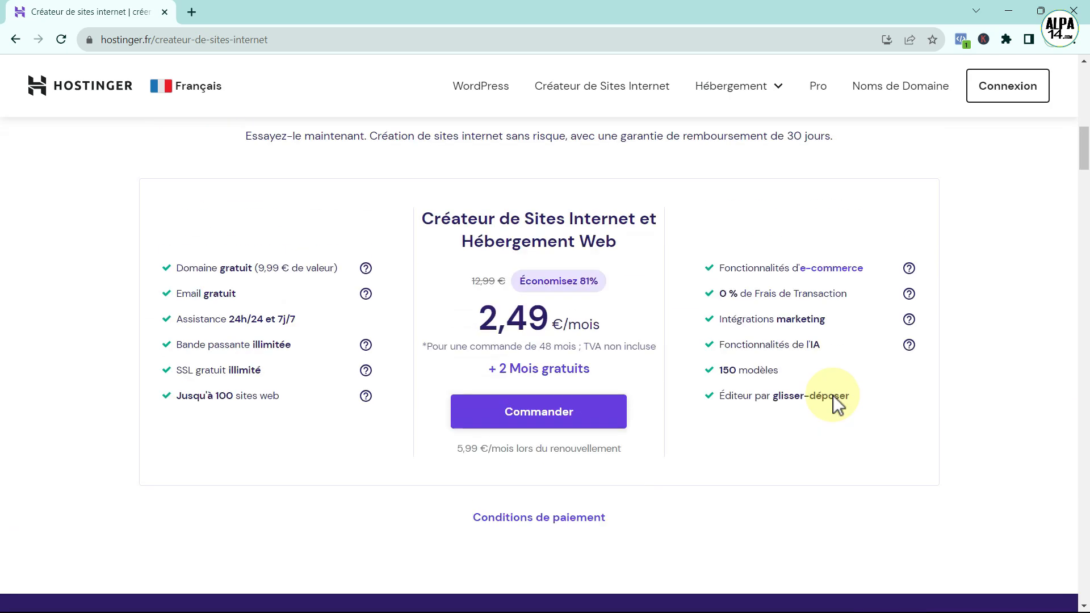
Order the Créateur de Sites Internet et Hébergement Web plan with the 48-month period
{"action": "left_click", "coordinate": [537, 413]}
{"action": "scroll", "coordinate": [548, 405], "scroll_direction": "down", "scroll_amount": 3}
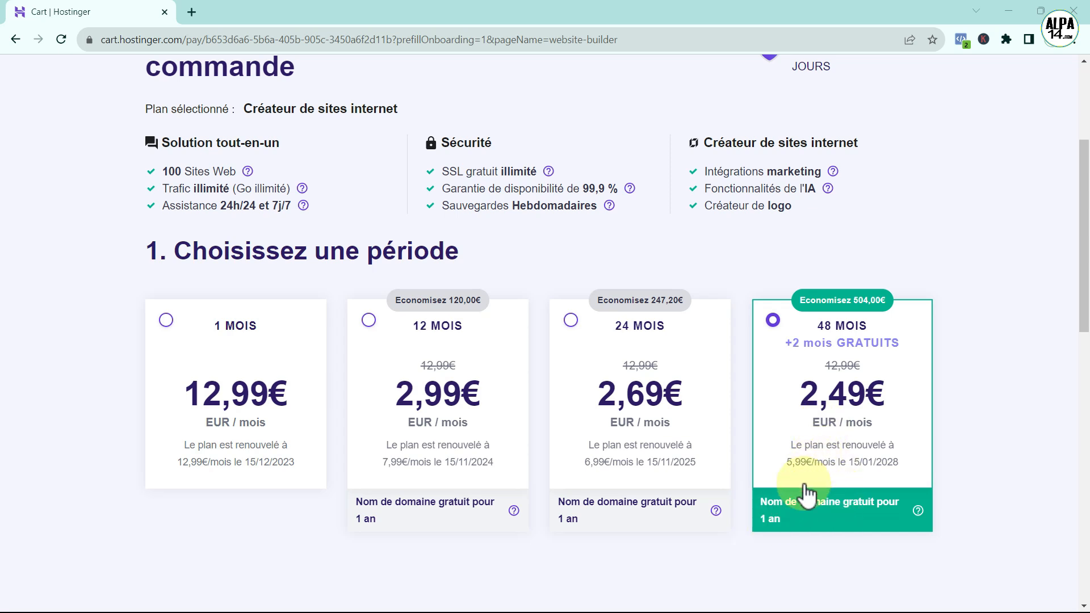
{"action": "triple_click", "coordinate": [767, 504]}
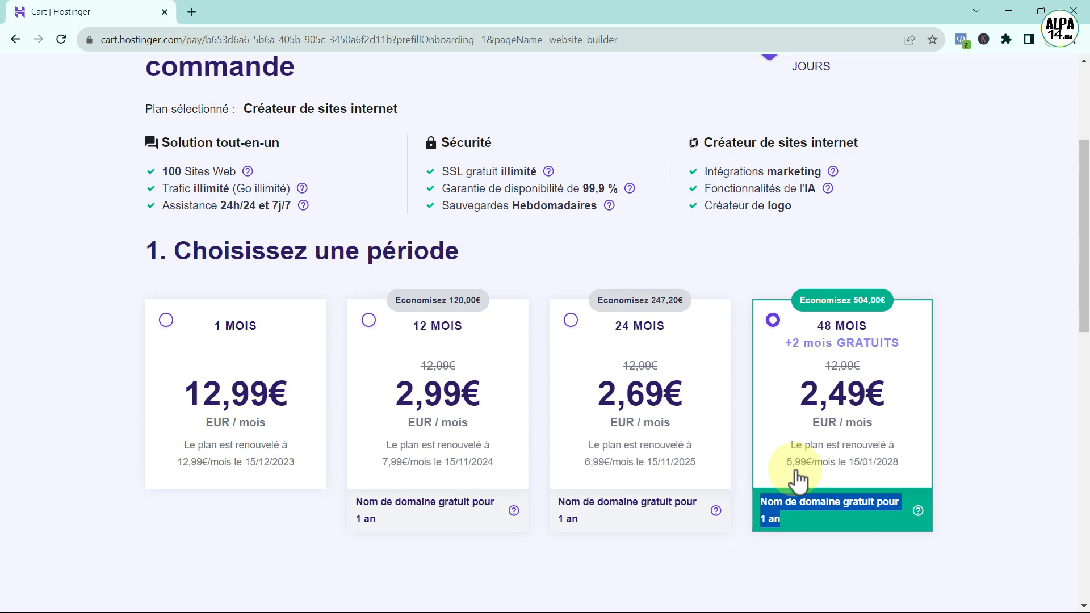
{"action": "left_click", "coordinate": [875, 336]}
Examine the payment methods, order summary and available billing countries in the cart
{"action": "scroll", "coordinate": [833, 334], "scroll_direction": "down", "scroll_amount": 5}
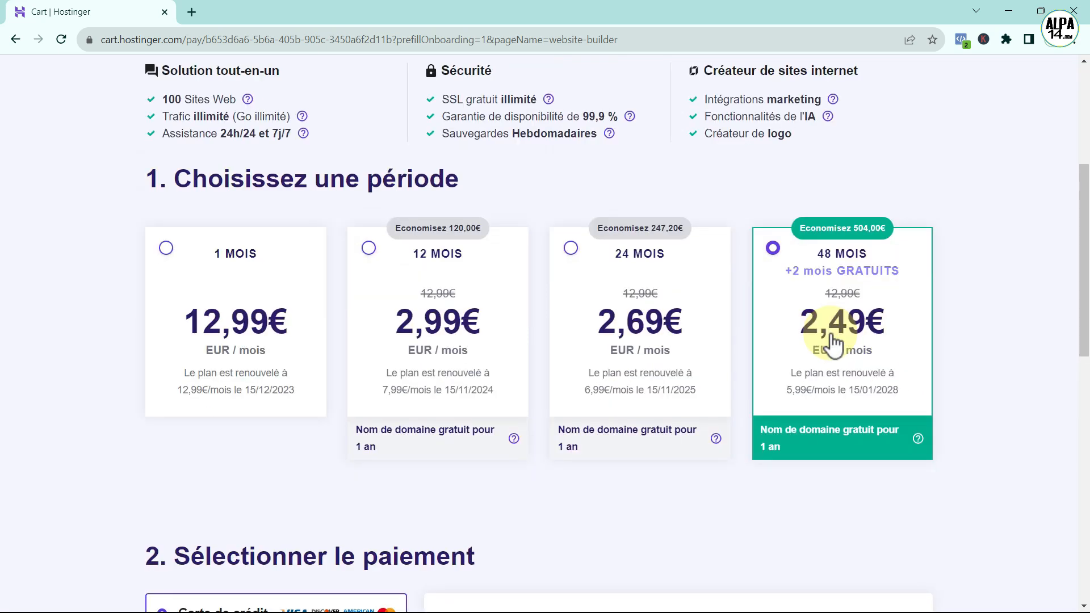
{"action": "scroll", "coordinate": [833, 340], "scroll_direction": "down", "scroll_amount": 2}
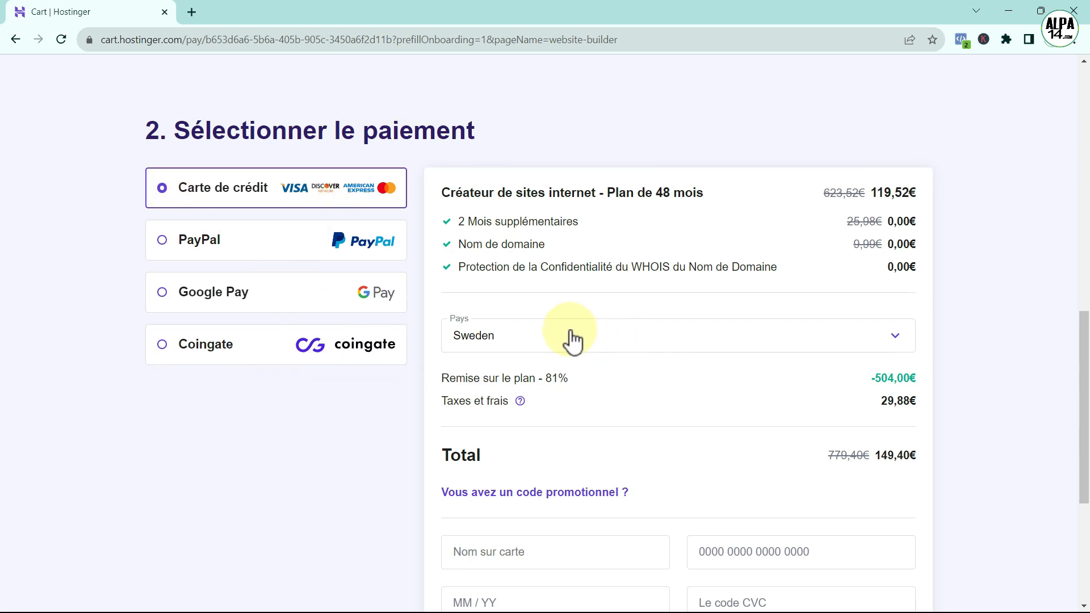
{"action": "scroll", "coordinate": [572, 340], "scroll_direction": "down", "scroll_amount": 1}
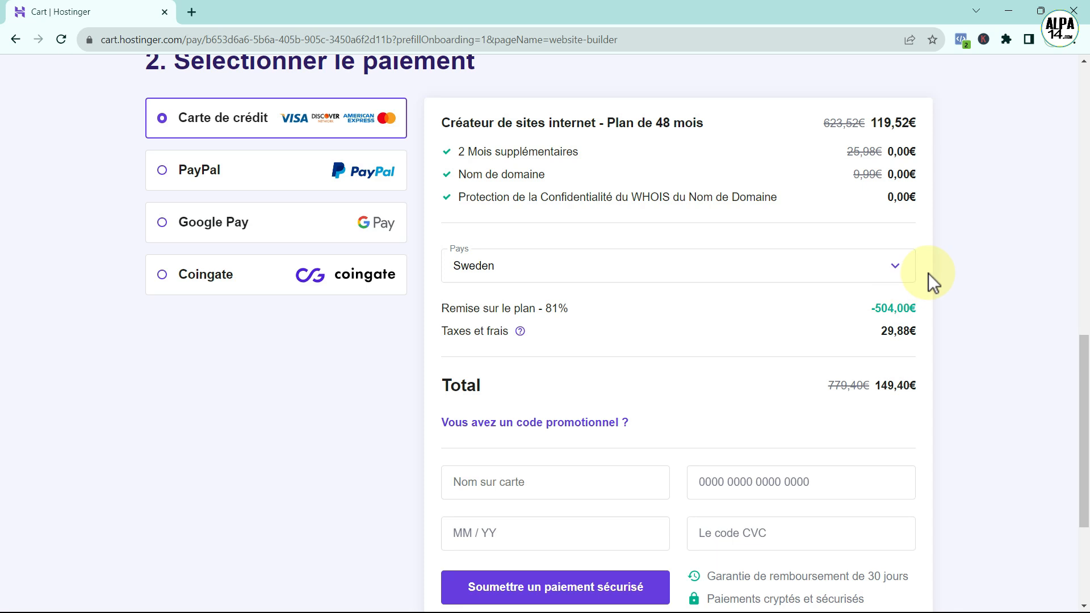
{"action": "left_click", "coordinate": [896, 268]}
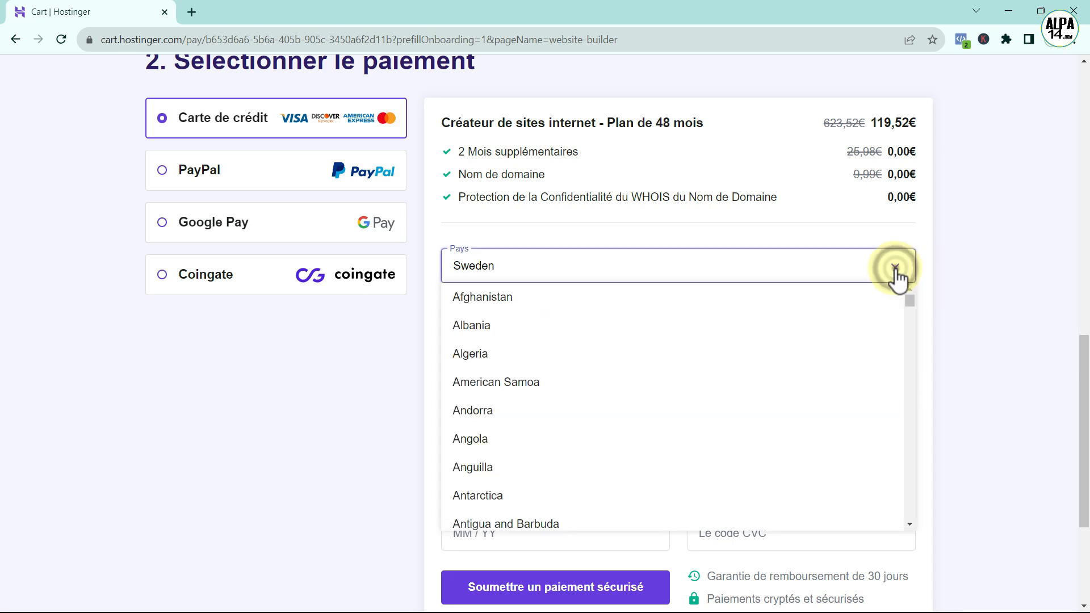
{"action": "left_click", "coordinate": [622, 259]}
{"action": "scroll", "coordinate": [679, 324], "scroll_direction": "down", "scroll_amount": 1}
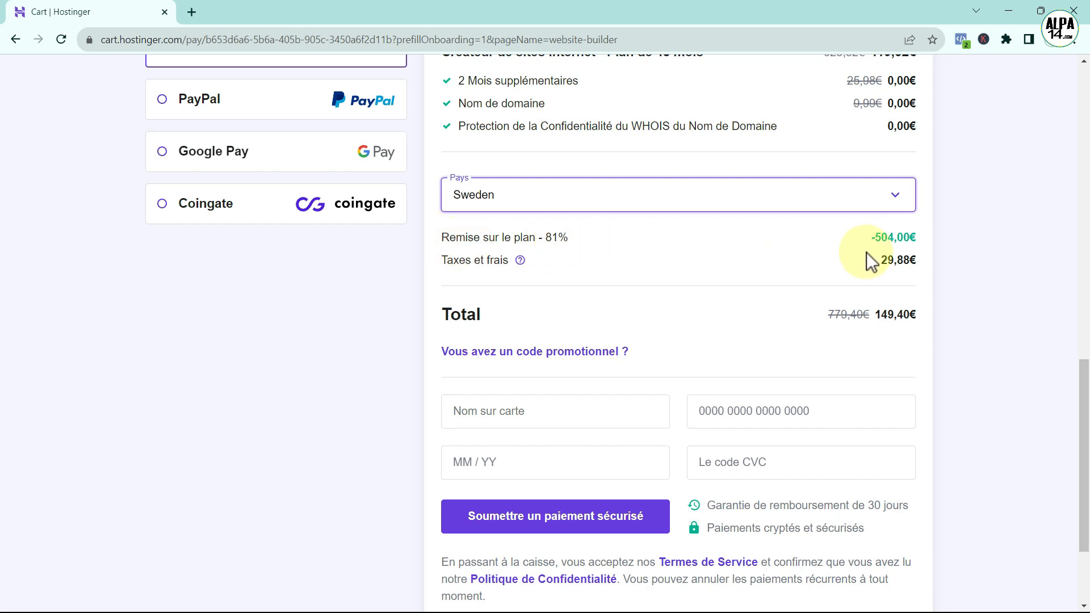
Apply the promo code ALPA14 to the 48-month website builder order
{"action": "left_click", "coordinate": [536, 355]}
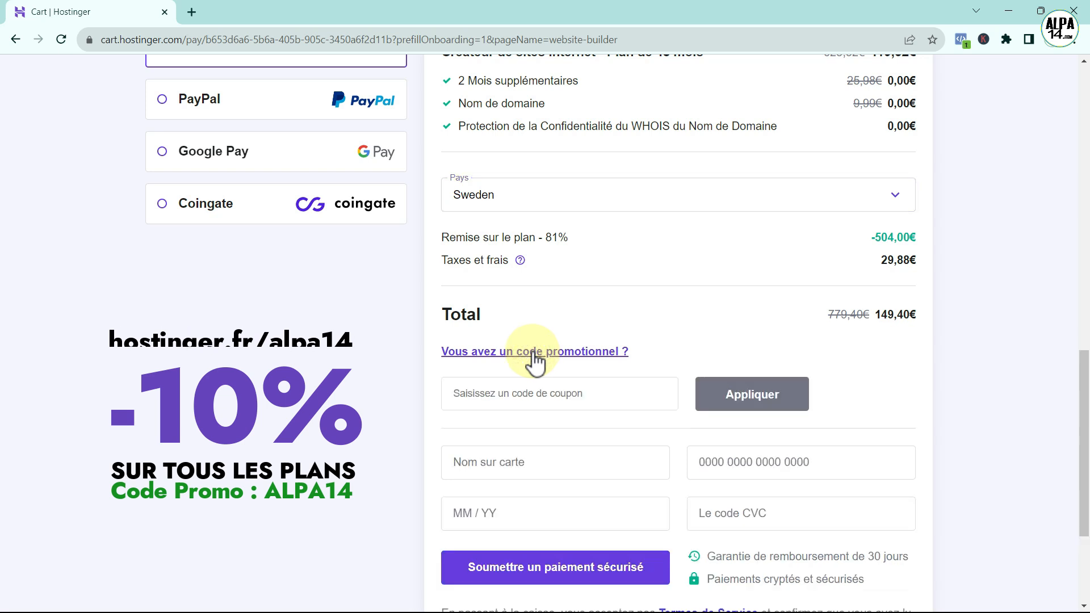
{"action": "left_click", "coordinate": [480, 398]}
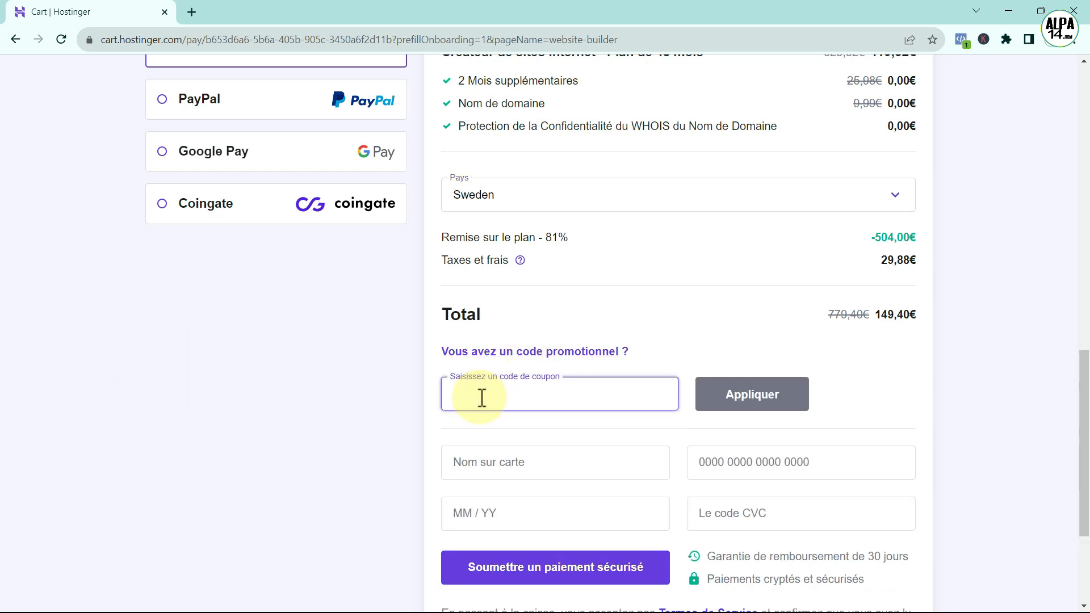
{"action": "type", "text": "ALPA14"}
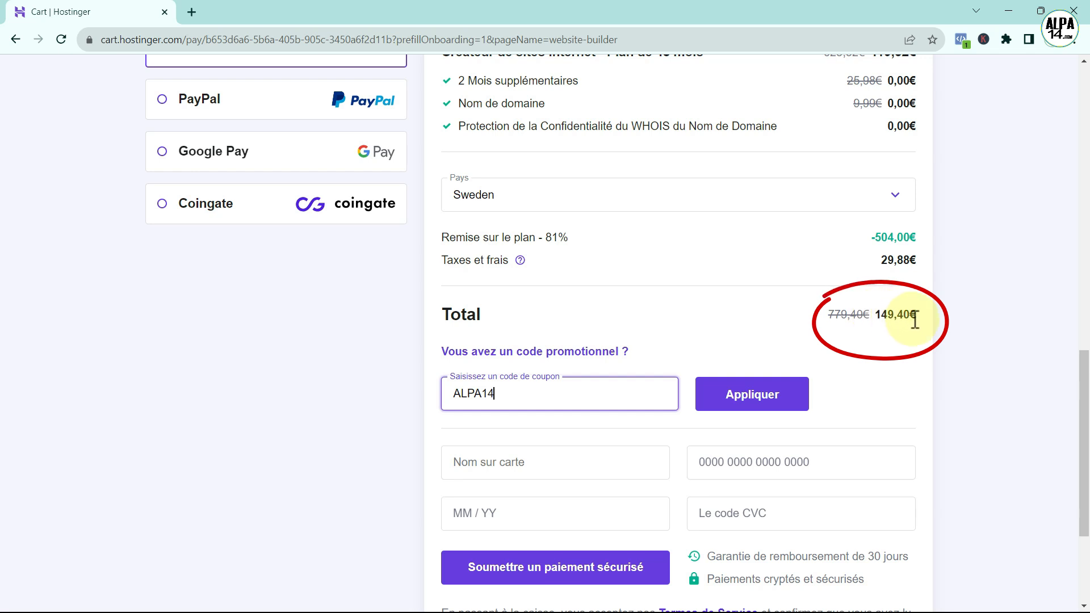
{"action": "left_click", "coordinate": [738, 394]}
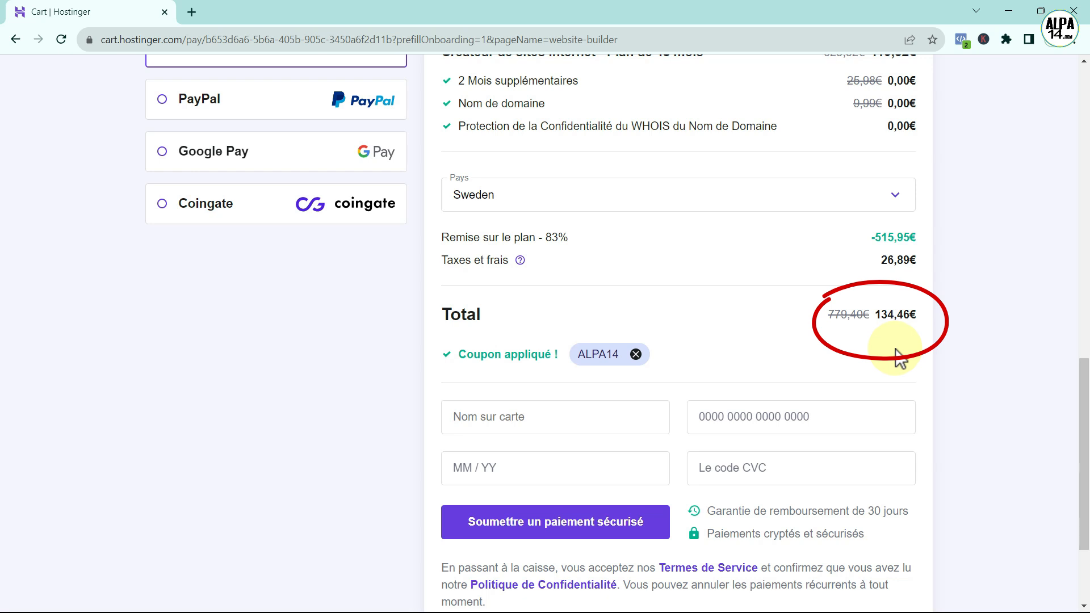
{"action": "scroll", "coordinate": [895, 349], "scroll_direction": "down", "scroll_amount": 1}
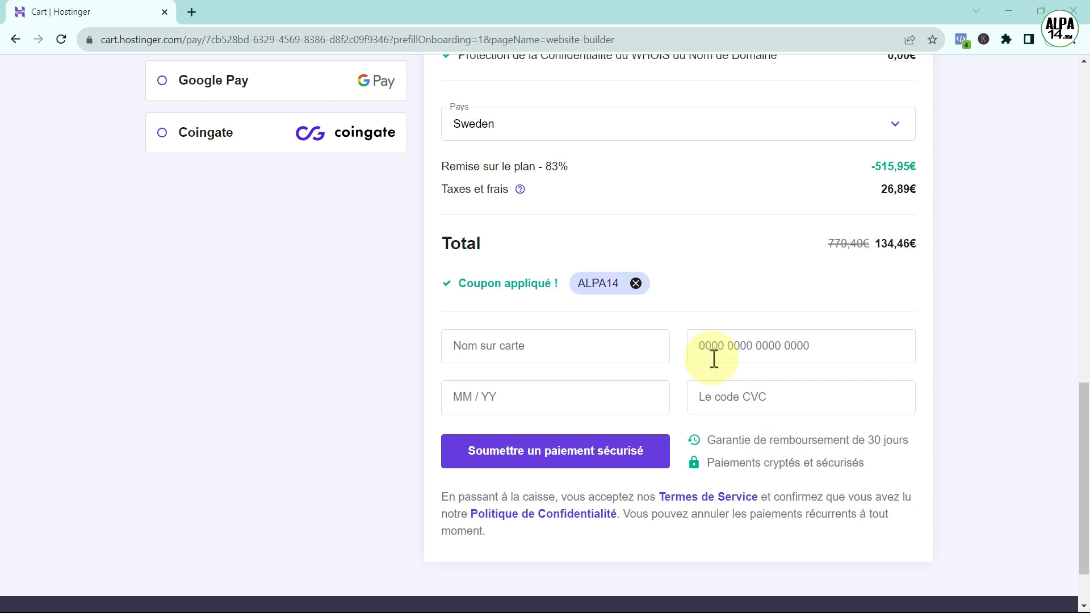
Leave the cart and open Hostinger's web hosting page at hostinger.fr/hebergement-web
{"action": "left_click", "coordinate": [16, 40]}
{"action": "scroll", "coordinate": [514, 369], "scroll_direction": "down", "scroll_amount": 4}
{"action": "scroll", "coordinate": [515, 369], "scroll_direction": "up", "scroll_amount": 15}
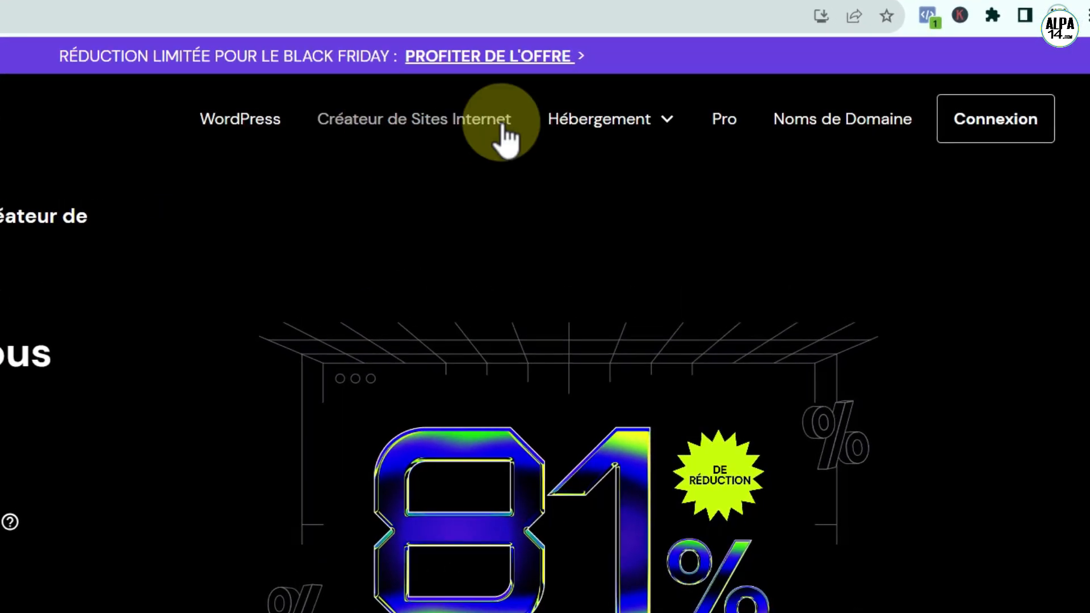
{"action": "left_click", "coordinate": [642, 139]}
{"action": "left_click", "coordinate": [520, 200]}
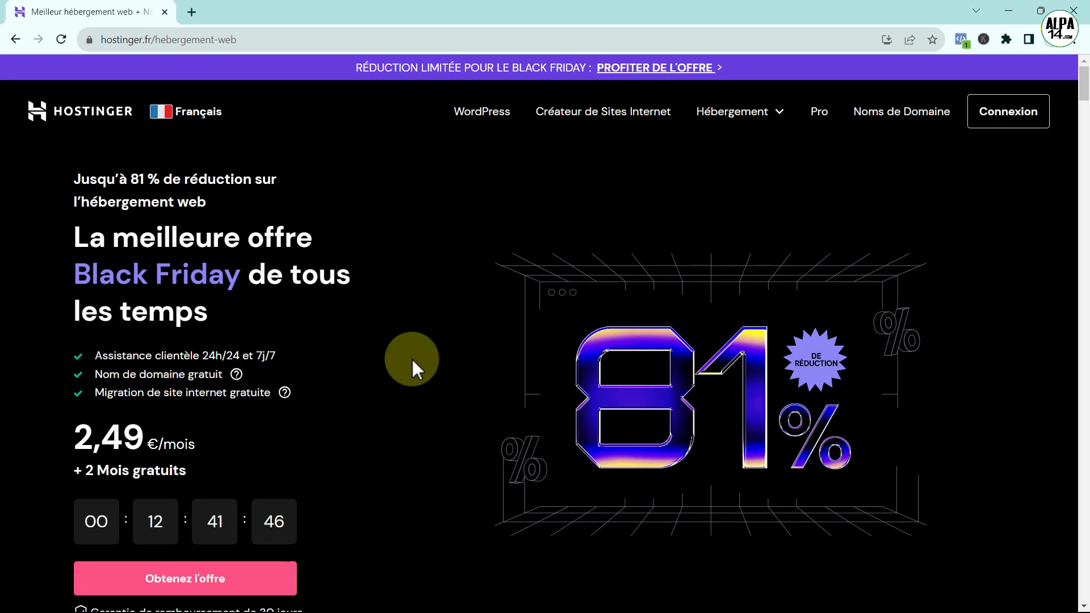
Examine the Premium web hosting plan's main features, managed WordPress options and no-code website builder section
{"action": "scroll", "coordinate": [479, 372], "scroll_direction": "down", "scroll_amount": 8}
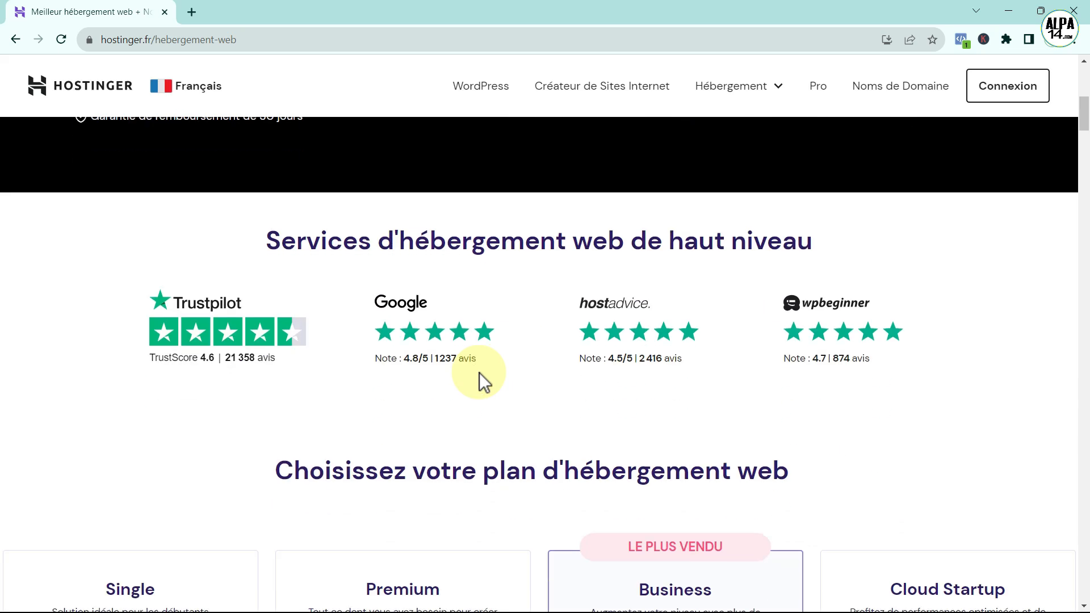
{"action": "scroll", "coordinate": [479, 373], "scroll_direction": "down", "scroll_amount": 5}
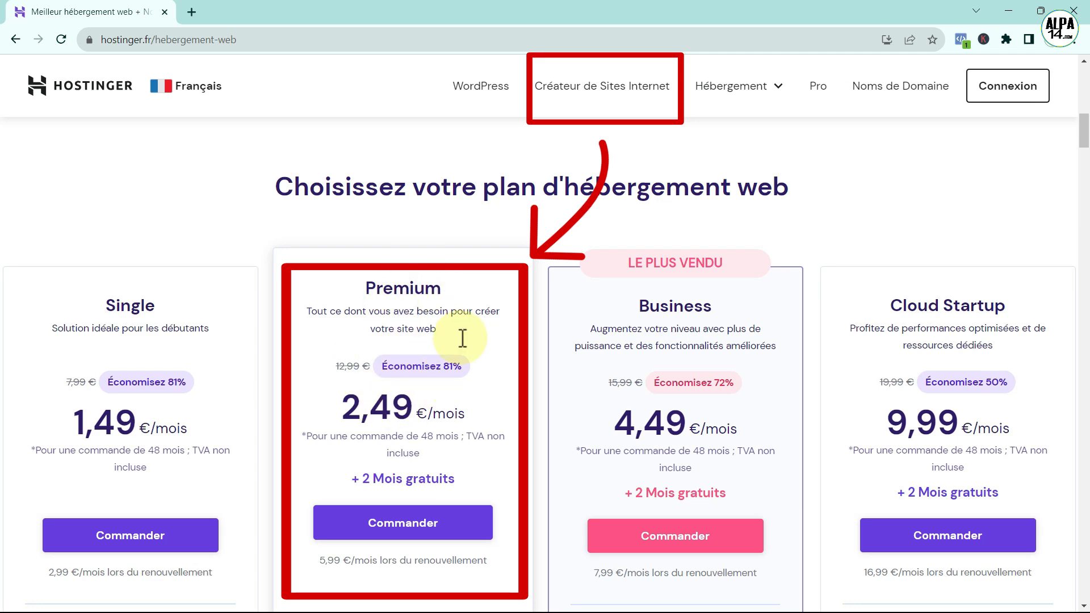
{"action": "scroll", "coordinate": [414, 446], "scroll_direction": "down", "scroll_amount": 5}
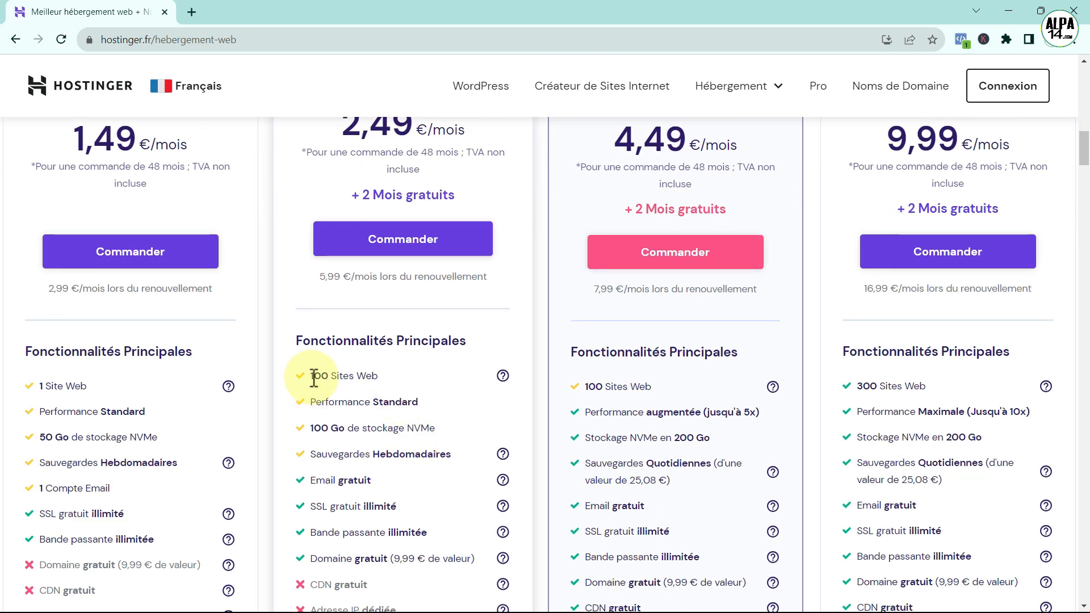
{"action": "scroll", "coordinate": [411, 420], "scroll_direction": "down", "scroll_amount": 3}
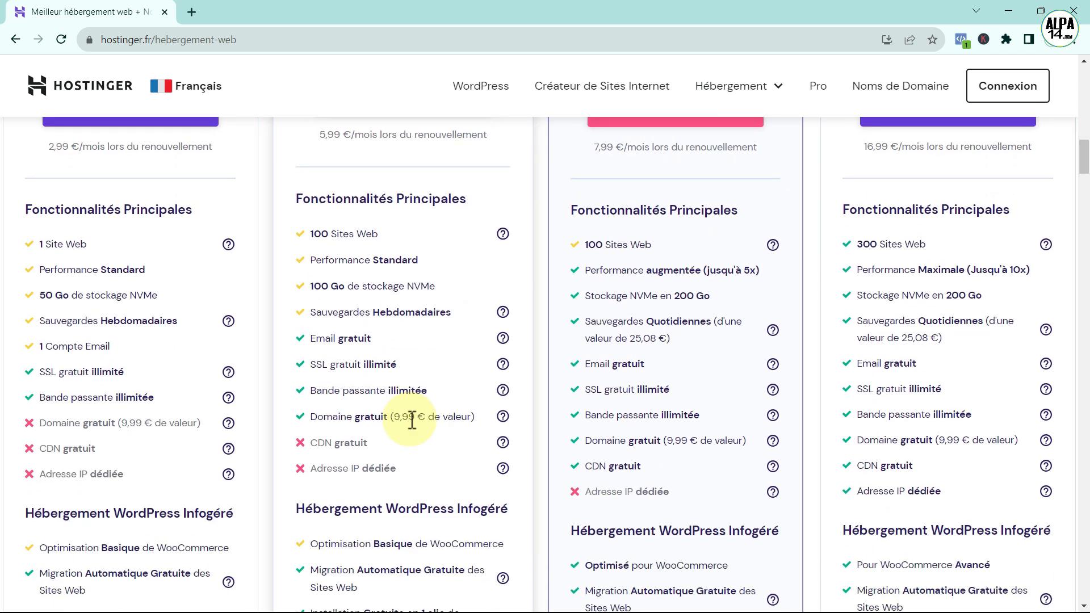
{"action": "scroll", "coordinate": [412, 420], "scroll_direction": "down", "scroll_amount": 1}
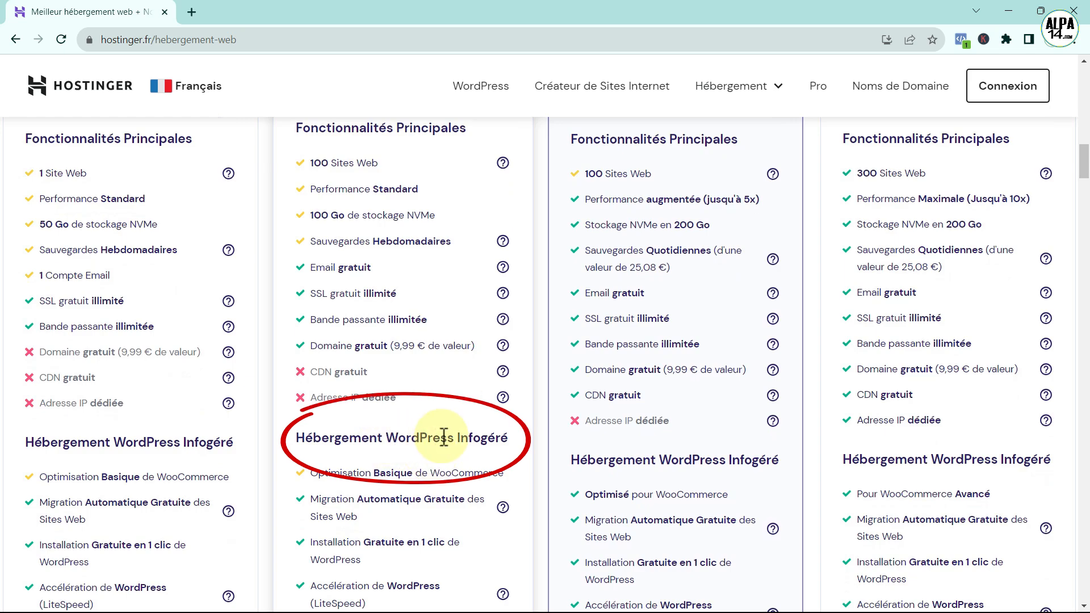
{"action": "scroll", "coordinate": [477, 457], "scroll_direction": "down", "scroll_amount": 3}
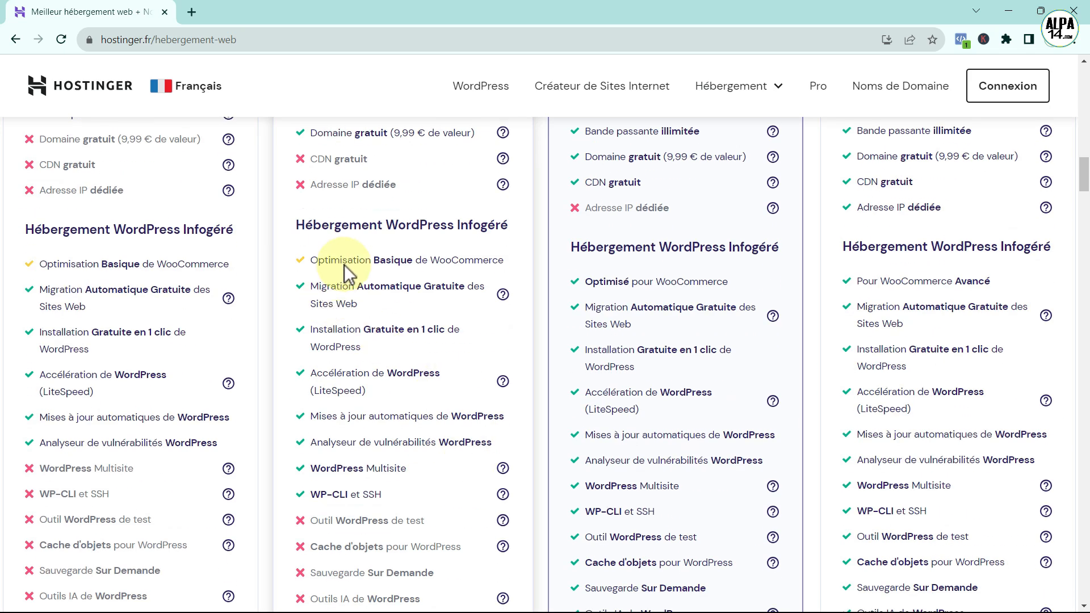
{"action": "scroll", "coordinate": [402, 477], "scroll_direction": "down", "scroll_amount": 5}
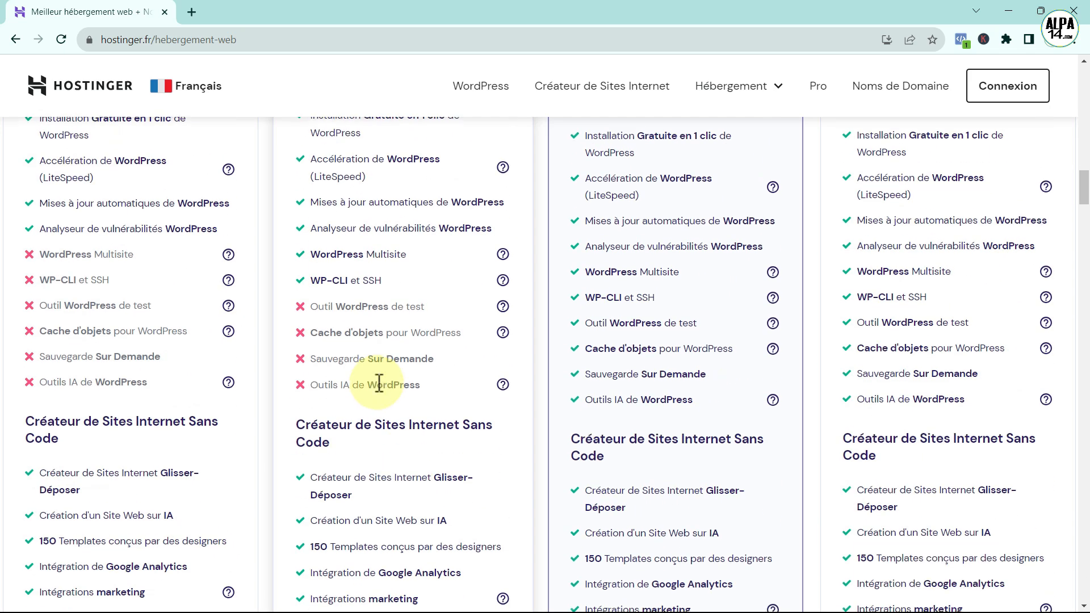
{"action": "left_click_drag", "start_coordinate": [297, 285], "coordinate": [344, 307]}
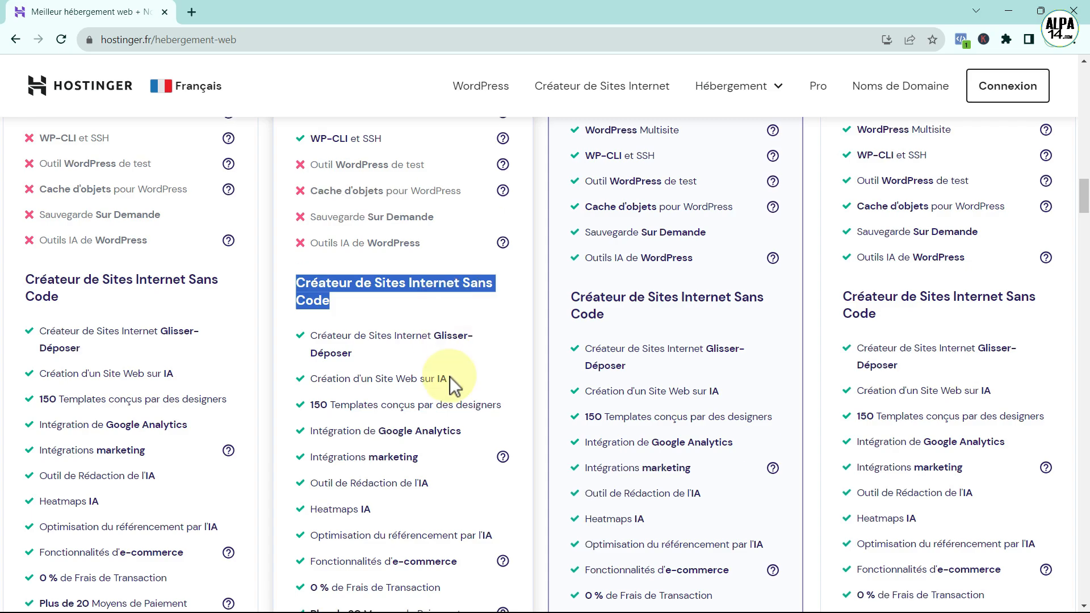
{"action": "scroll", "coordinate": [450, 376], "scroll_direction": "down", "scroll_amount": 12}
{"action": "scroll", "coordinate": [443, 446], "scroll_direction": "up", "scroll_amount": 20}
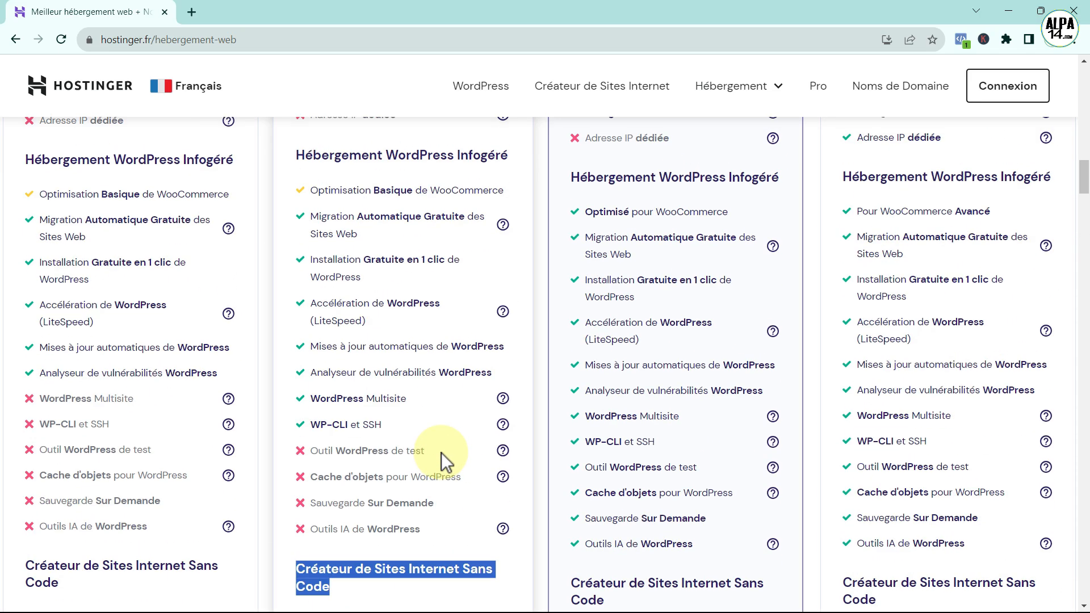
Compare the Business and Cloud Startup plans' prices and main features, including performance and free CDN, with the Premium plan
{"action": "scroll", "coordinate": [443, 450], "scroll_direction": "up", "scroll_amount": 4}
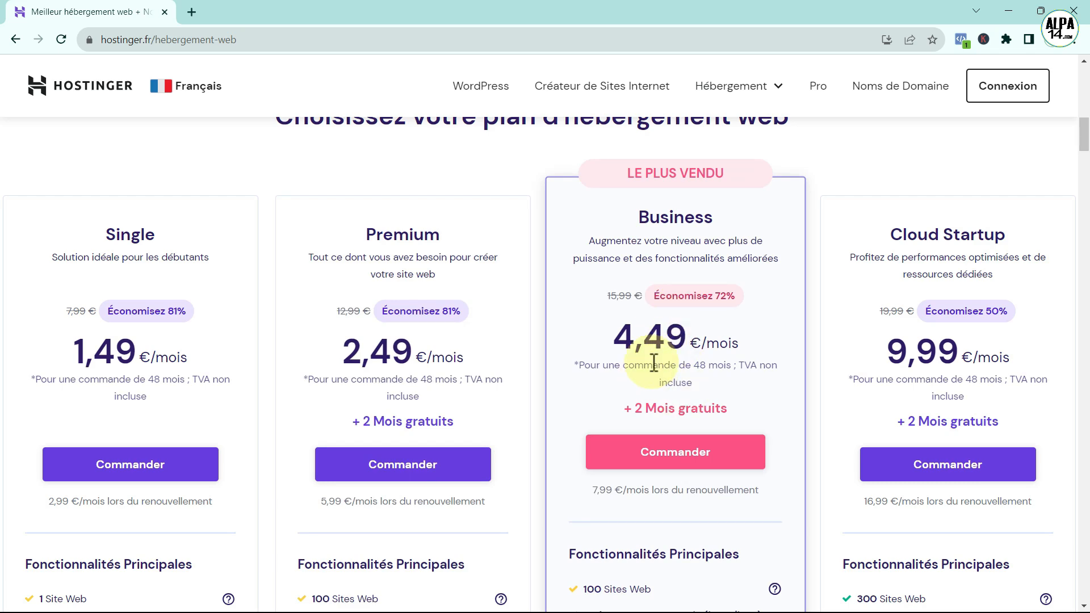
{"action": "scroll", "coordinate": [704, 418], "scroll_direction": "down", "scroll_amount": 3}
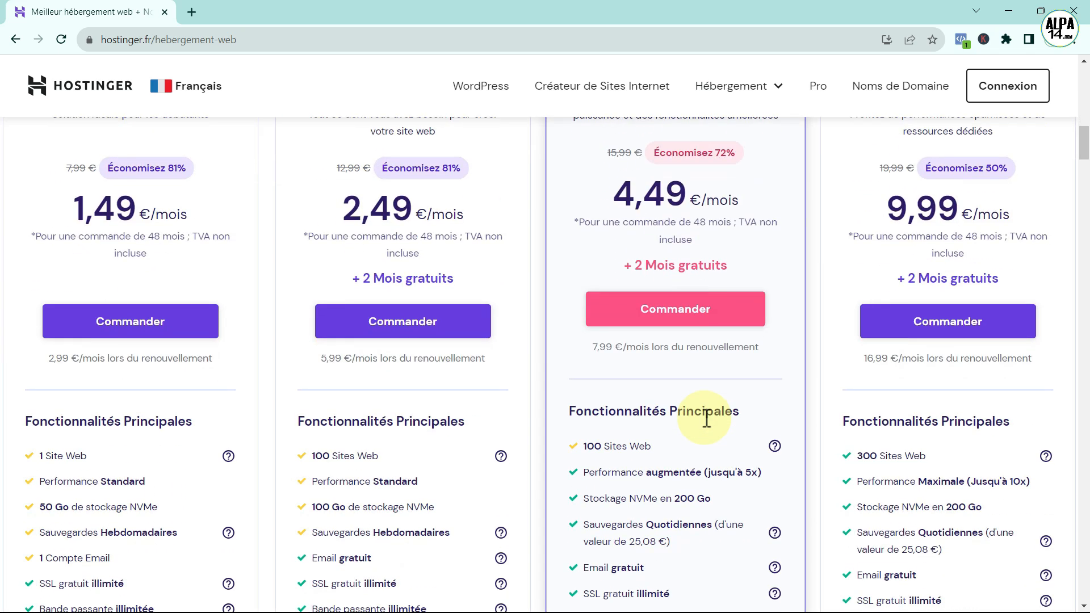
{"action": "left_click_drag", "start_coordinate": [711, 403], "coordinate": [760, 405]}
{"action": "scroll", "coordinate": [740, 454], "scroll_direction": "down", "scroll_amount": 3}
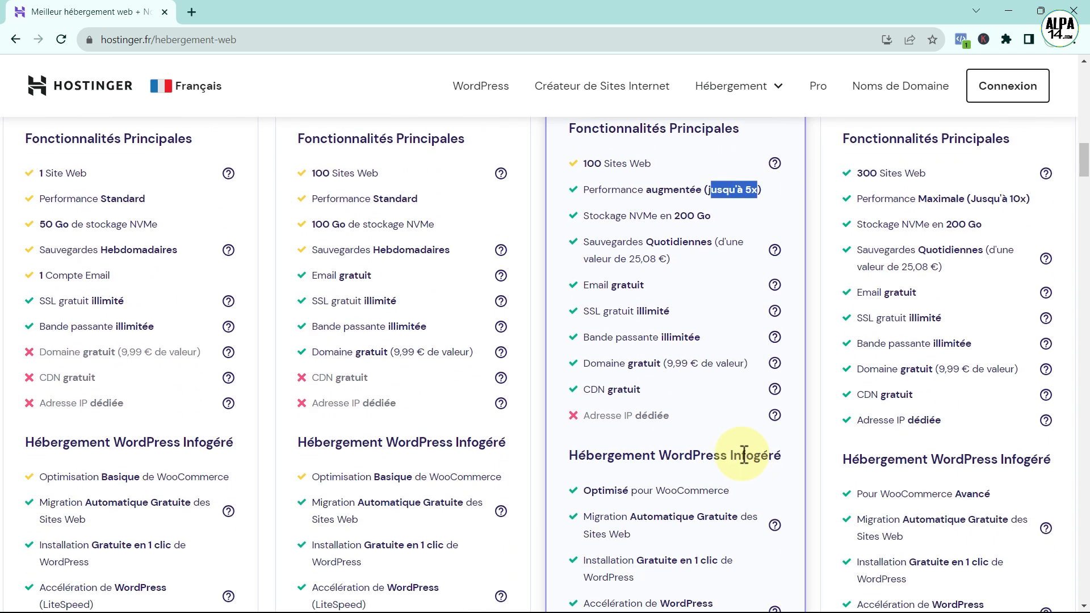
{"action": "left_click", "coordinate": [587, 390]}
{"action": "left_click_drag", "start_coordinate": [586, 391], "coordinate": [644, 396]}
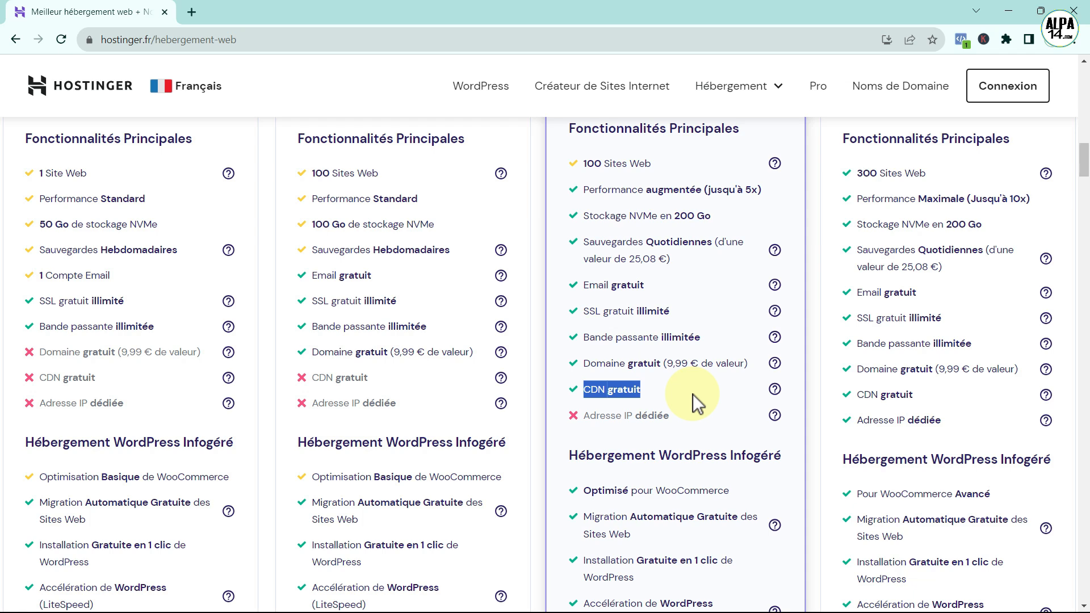
{"action": "scroll", "coordinate": [683, 405], "scroll_direction": "up", "scroll_amount": 5}
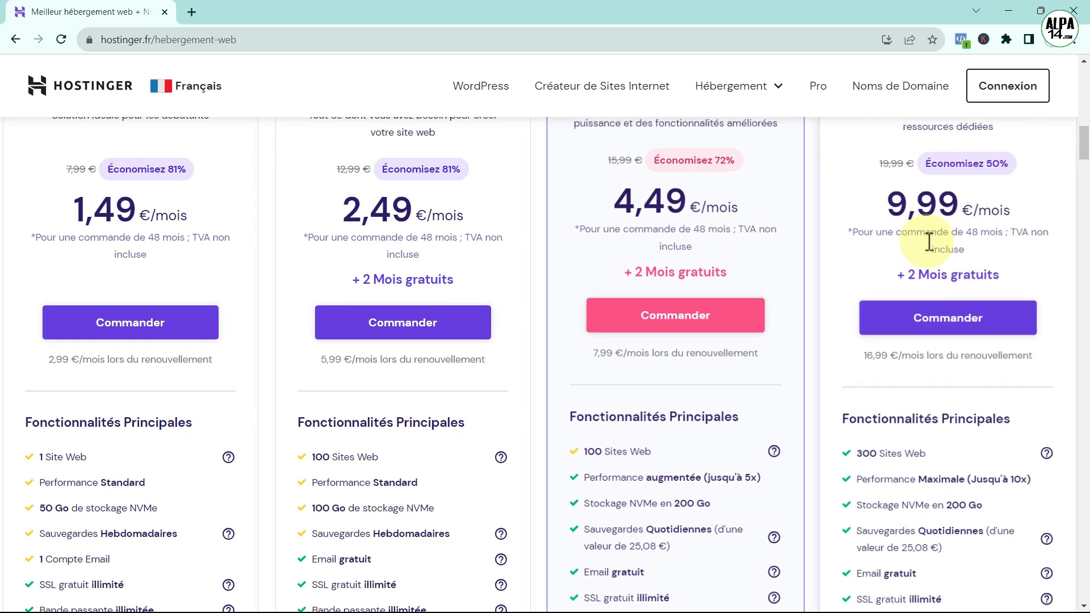
{"action": "scroll", "coordinate": [954, 403], "scroll_direction": "down", "scroll_amount": 2}
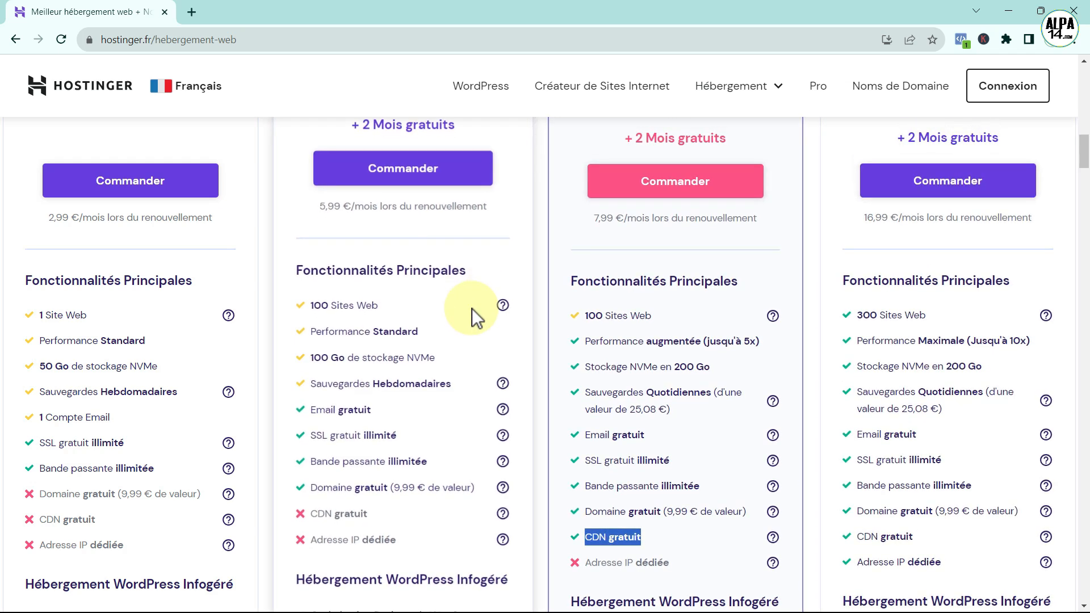
Order the Premium web hosting plan and review its billing periods, payment methods and order summary in the cart
{"action": "scroll", "coordinate": [468, 325], "scroll_direction": "up", "scroll_amount": 5}
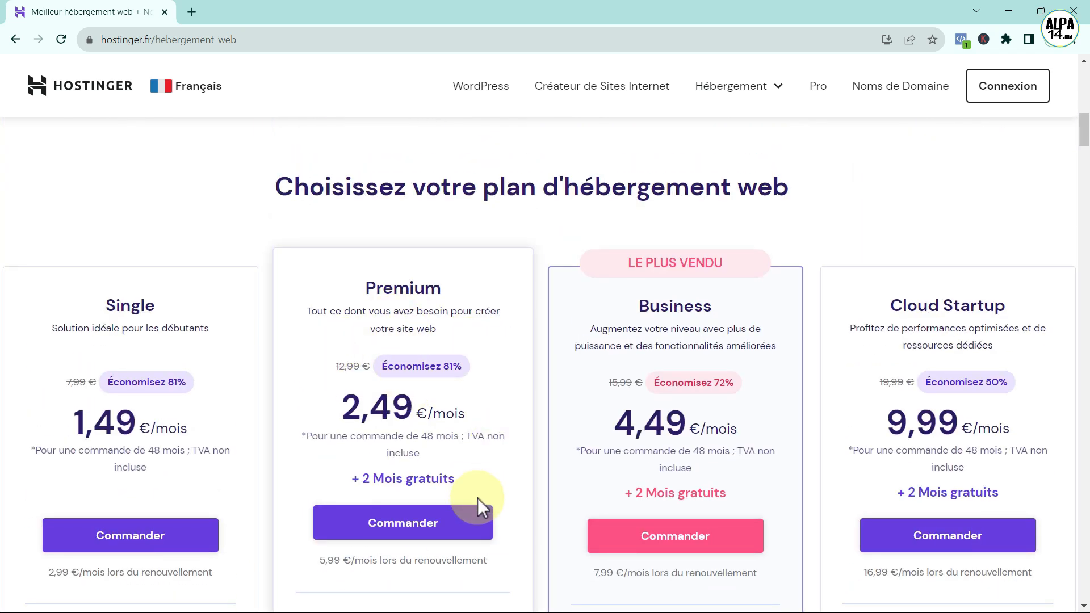
{"action": "scroll", "coordinate": [479, 492], "scroll_direction": "down", "scroll_amount": 2}
{"action": "left_click", "coordinate": [407, 392]}
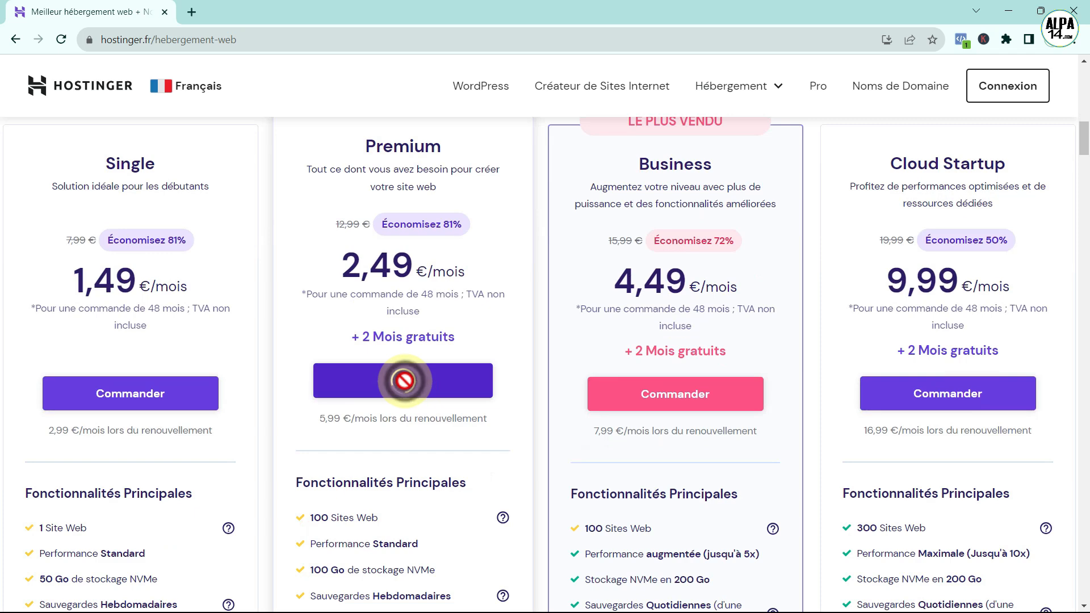
{"action": "scroll", "coordinate": [365, 394], "scroll_direction": "down", "scroll_amount": 2}
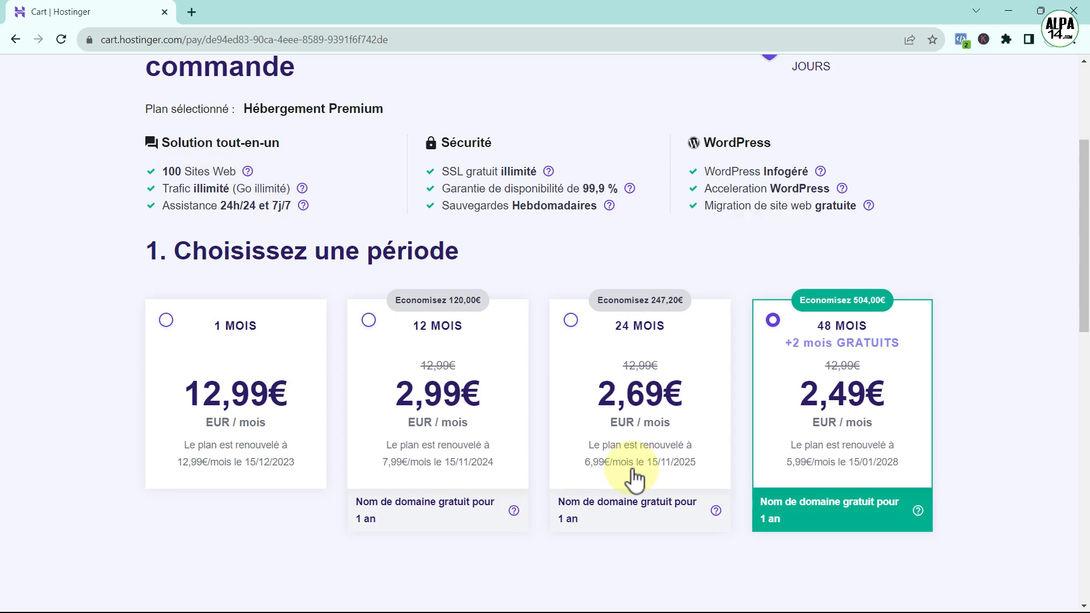
{"action": "scroll", "coordinate": [635, 479], "scroll_direction": "down", "scroll_amount": 1}
{"action": "scroll", "coordinate": [636, 481], "scroll_direction": "down", "scroll_amount": 8}
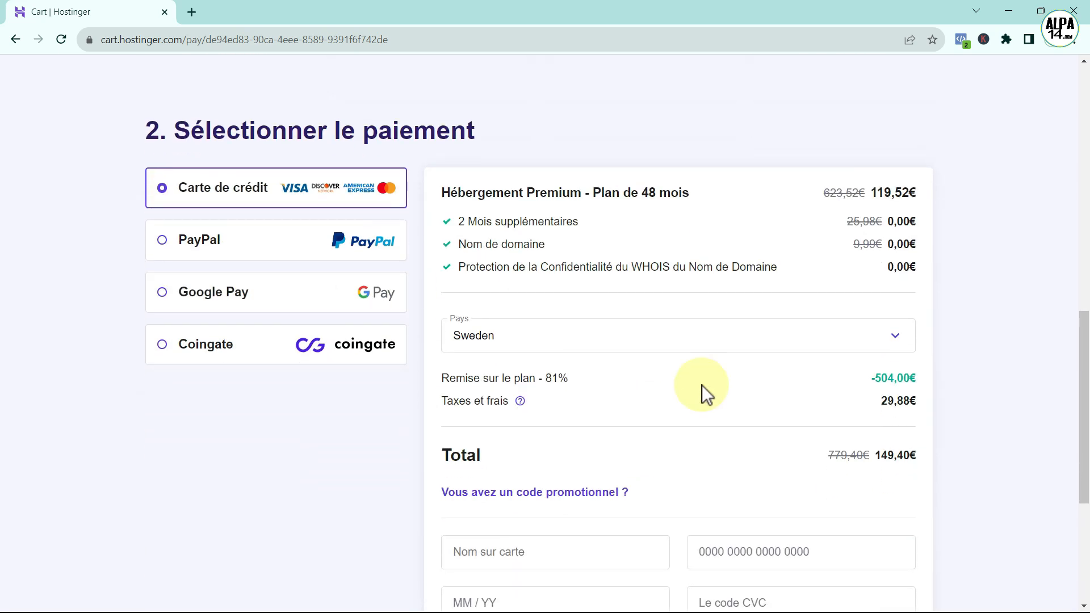
{"action": "scroll", "coordinate": [702, 386], "scroll_direction": "down", "scroll_amount": 4}
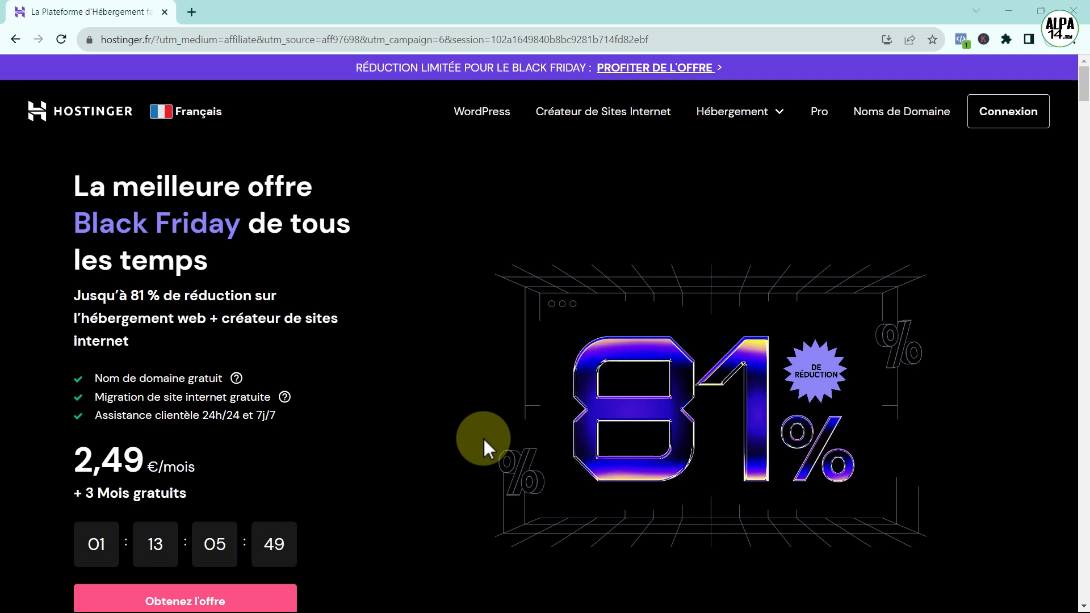
Log in to the Hostinger account from the homepage with the account e-mail and password
{"action": "left_click", "coordinate": [1004, 113]}
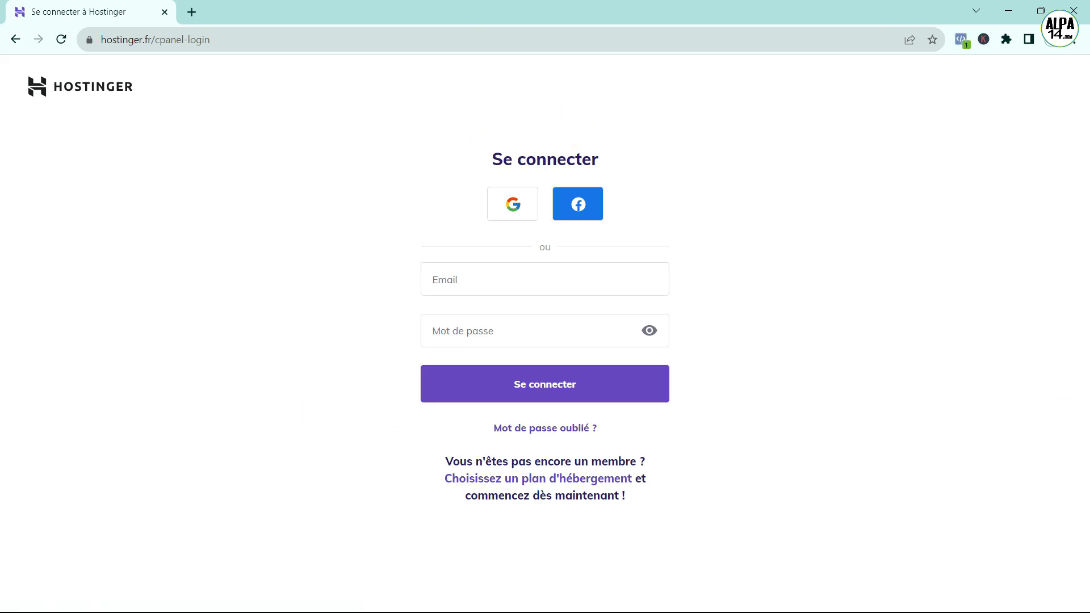
{"action": "left_click", "coordinate": [504, 277]}
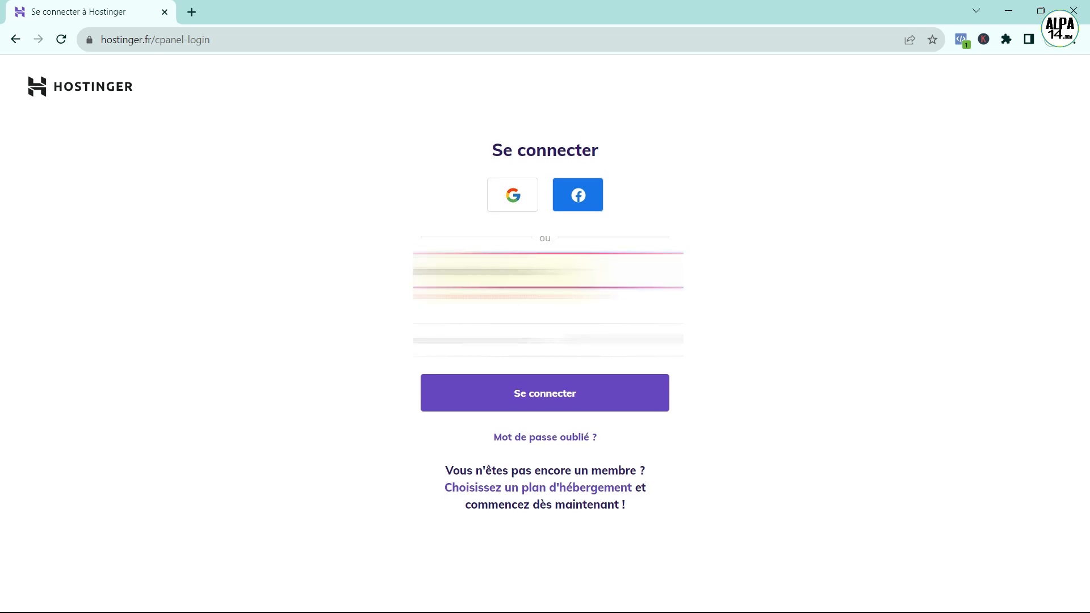
{"action": "type", "text": "om"}
{"action": "left_click", "coordinate": [483, 333]}
{"action": "key", "text": "ctrl+v"}
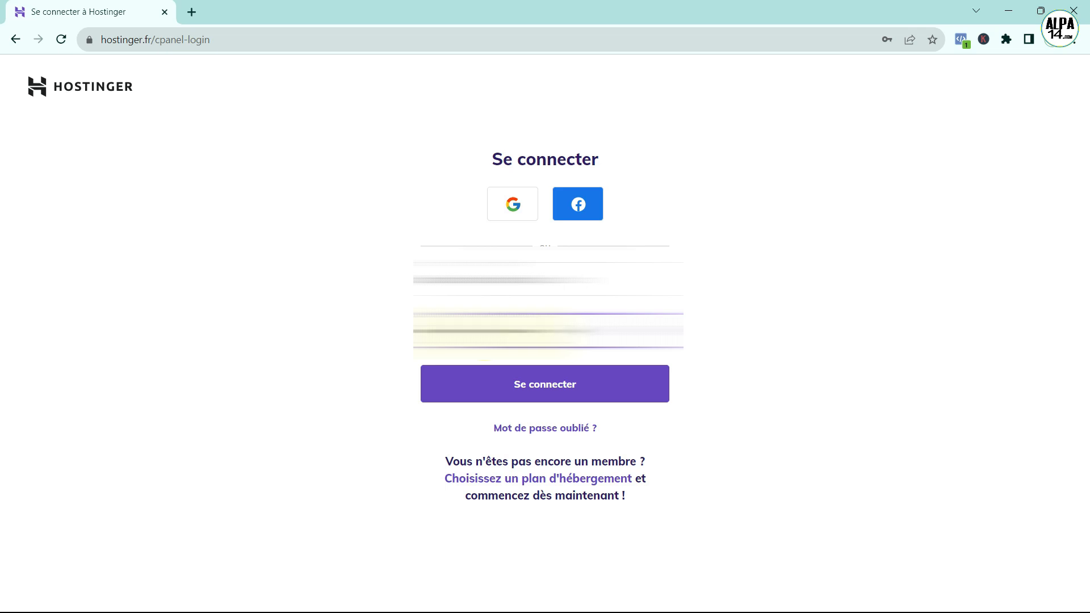
{"action": "left_click", "coordinate": [540, 384]}
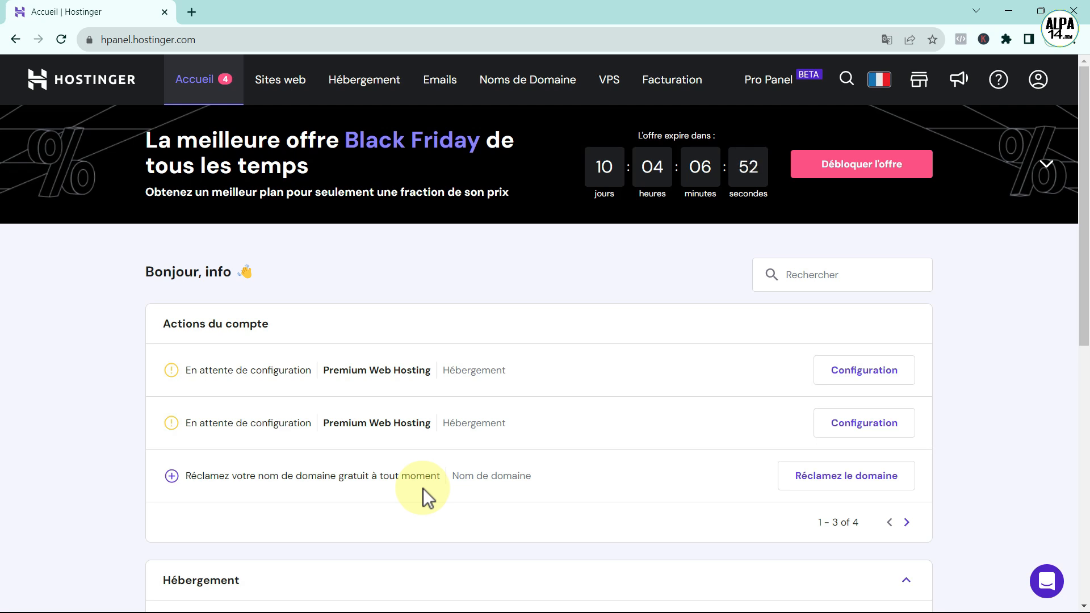
Start claiming the free domain name, look through the available extensions and choose .fr
{"action": "left_click", "coordinate": [840, 482]}
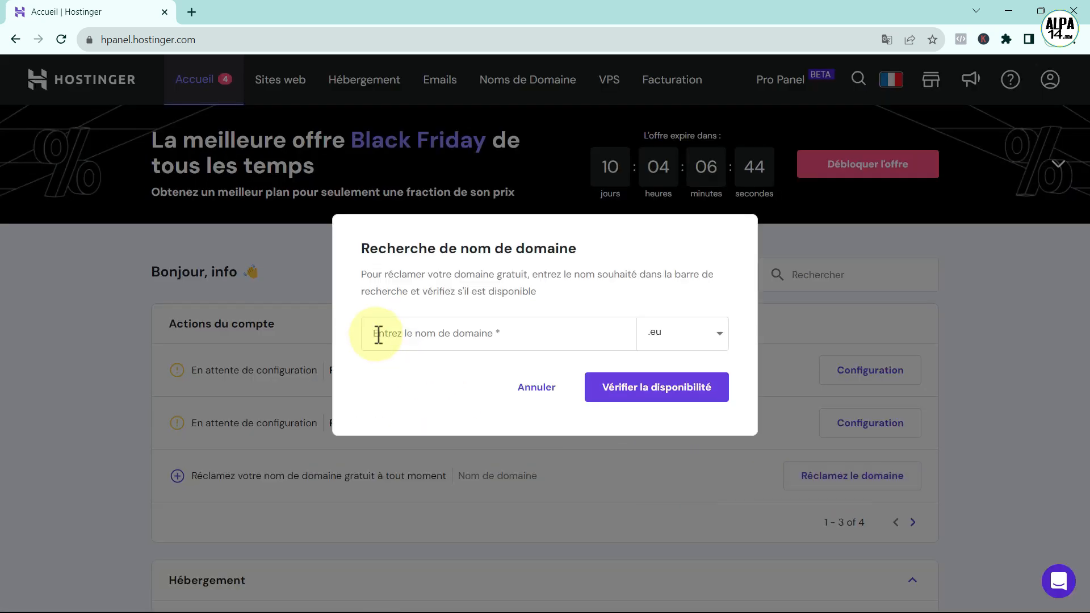
{"action": "left_click", "coordinate": [721, 336]}
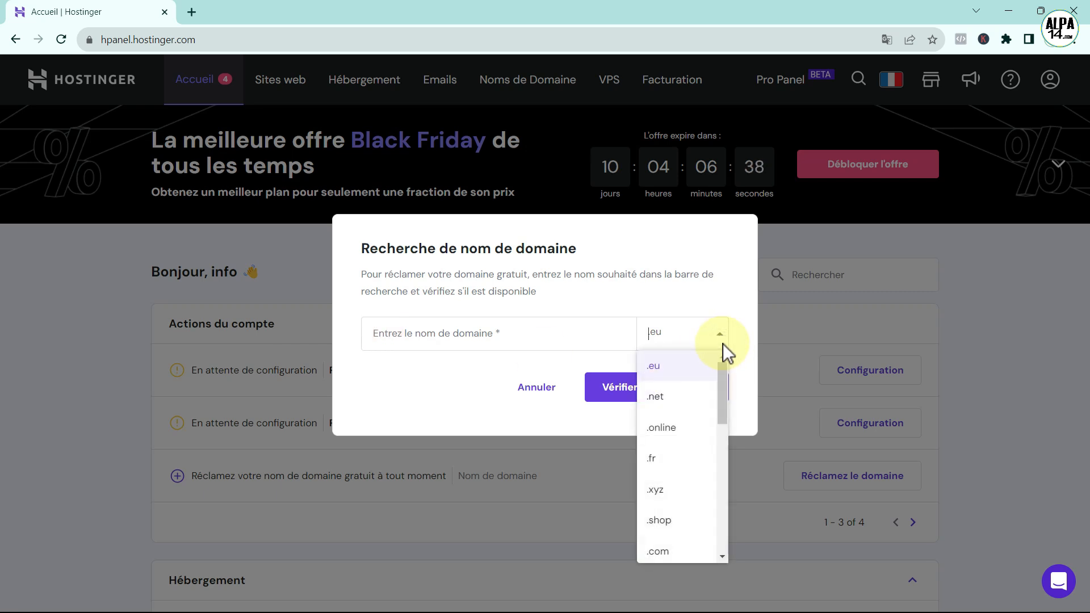
{"action": "mouse_move", "coordinate": [722, 386]}
{"action": "left_mouse_down"}
{"action": "mouse_move", "coordinate": [722, 403]}
{"action": "mouse_move", "coordinate": [722, 376]}
{"action": "left_mouse_up"}
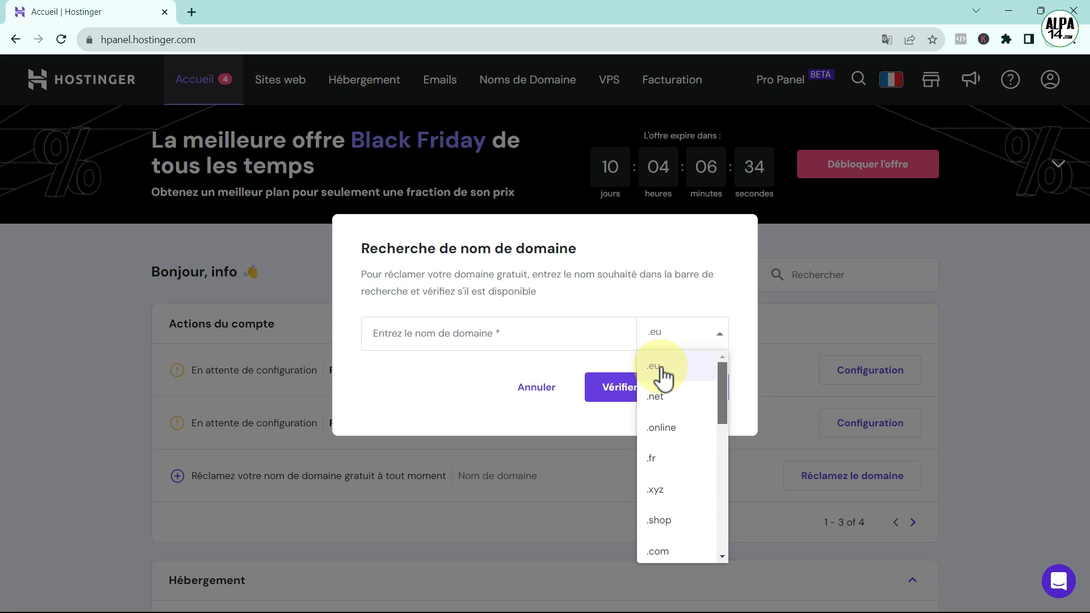
{"action": "left_click", "coordinate": [684, 452]}
Enter websiteia as the domain name and check its availability
{"action": "left_click", "coordinate": [415, 331]}
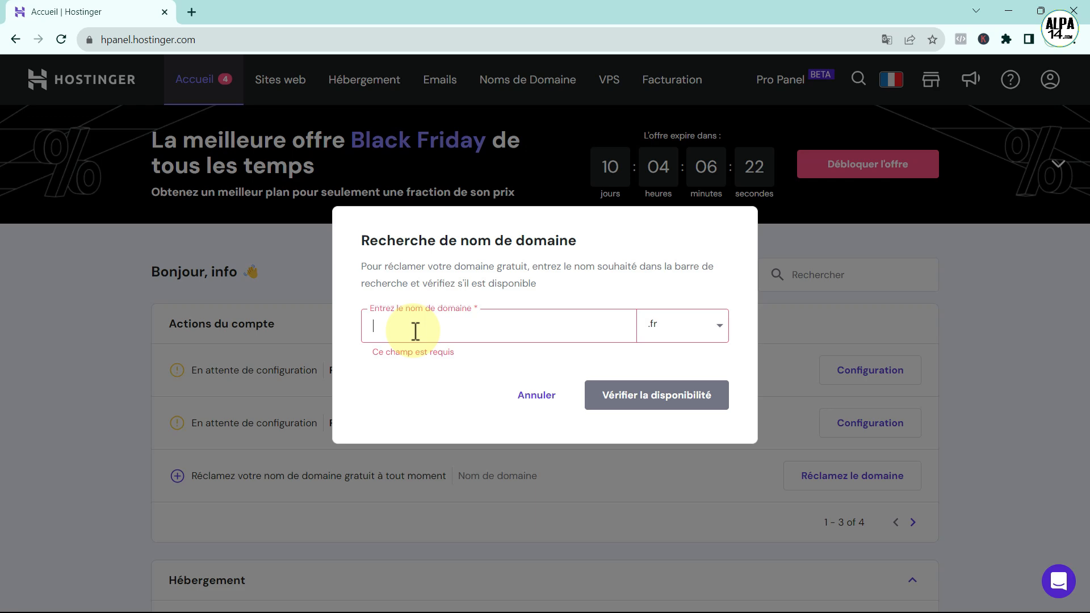
{"action": "type", "text": "webs"}
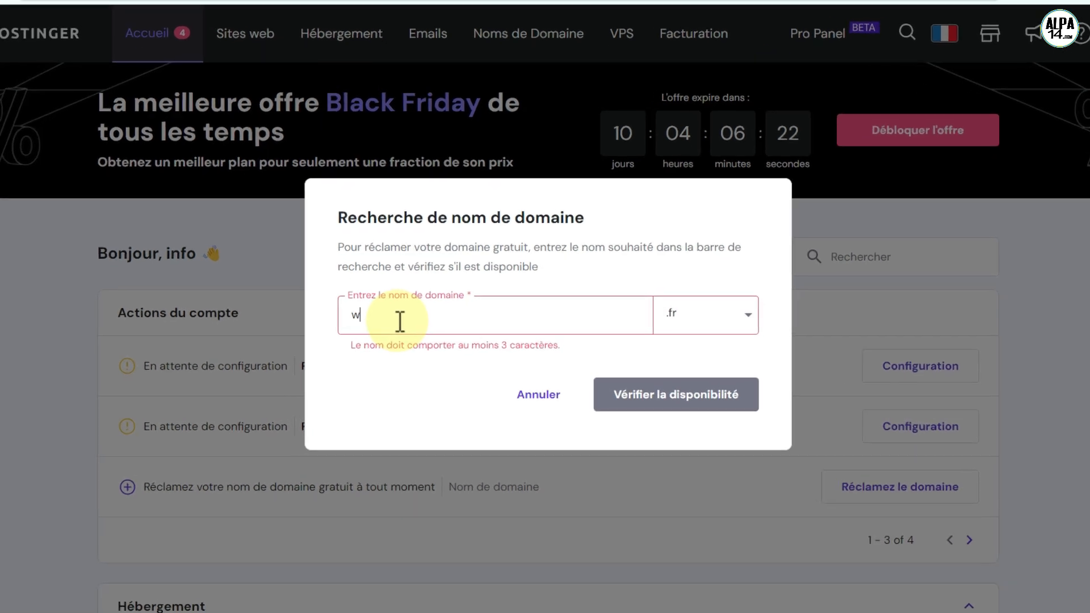
{"action": "type", "text": "ite"}
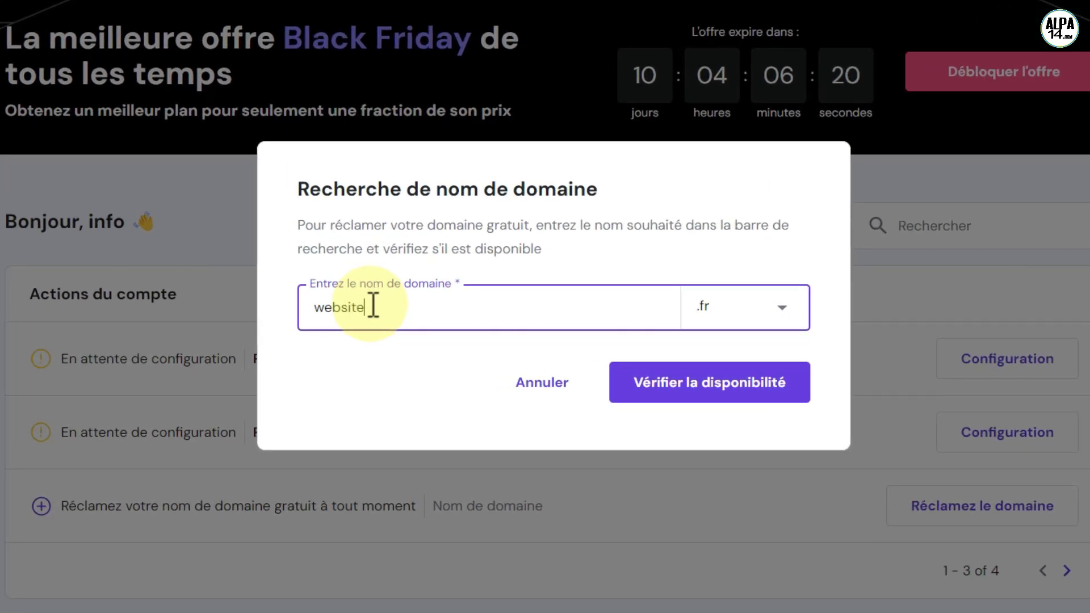
{"action": "type", "text": "ia"}
{"action": "left_click", "coordinate": [677, 393]}
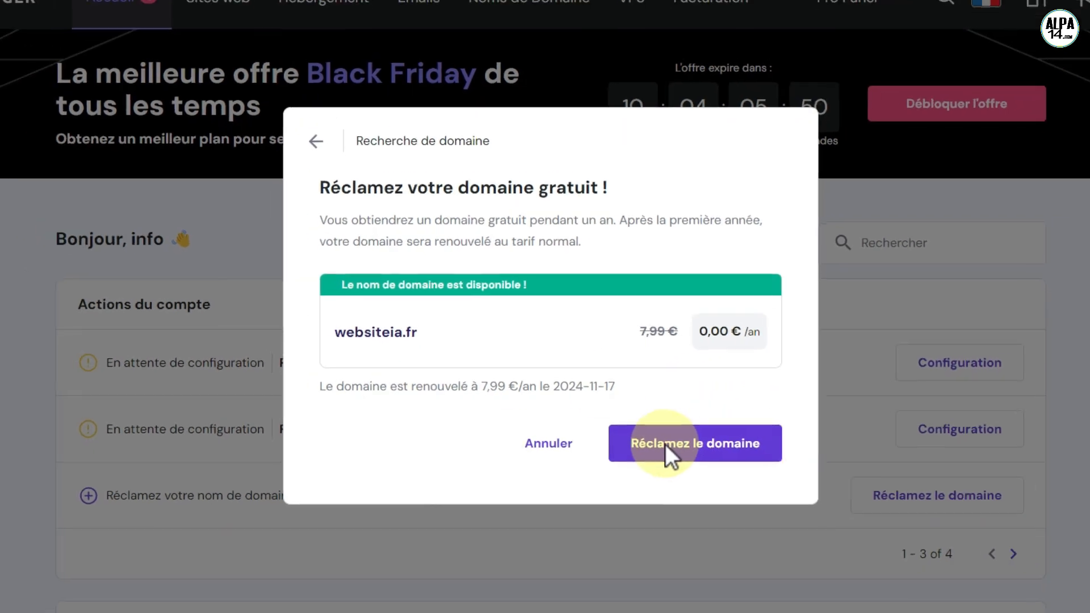
Claim the free domain websiteia.fr and finish its registration with the existing contact details
{"action": "left_click", "coordinate": [667, 445]}
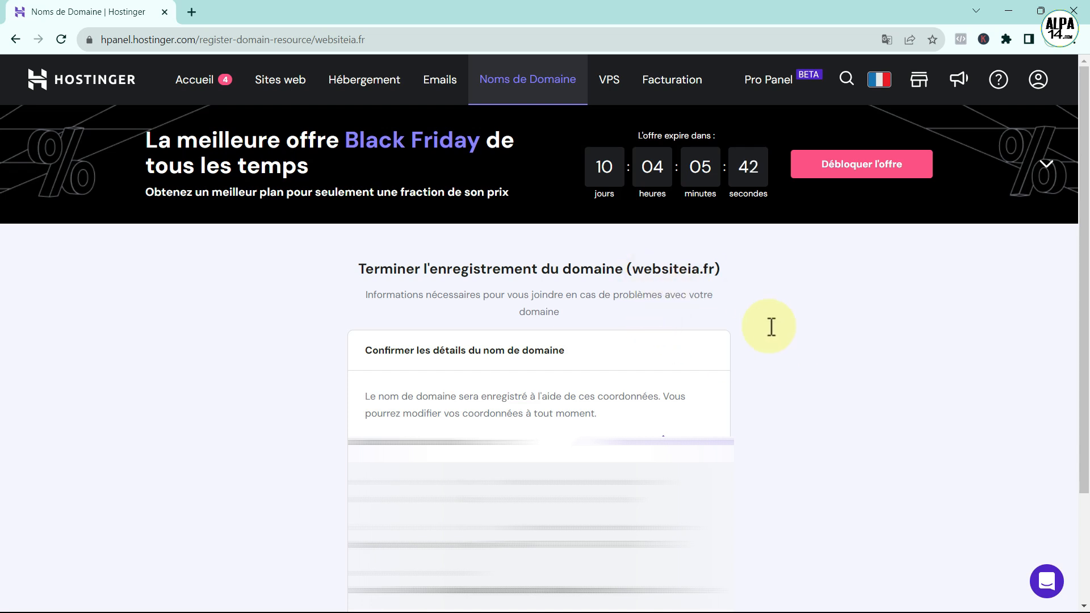
{"action": "scroll", "coordinate": [803, 445], "scroll_direction": "down", "scroll_amount": 3}
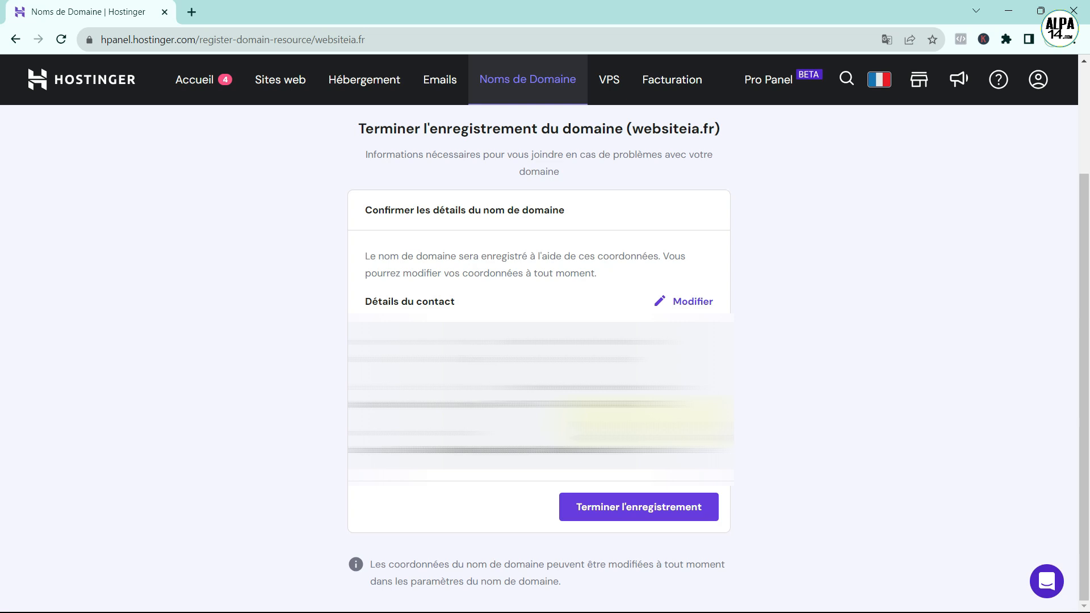
{"action": "left_click", "coordinate": [628, 506]}
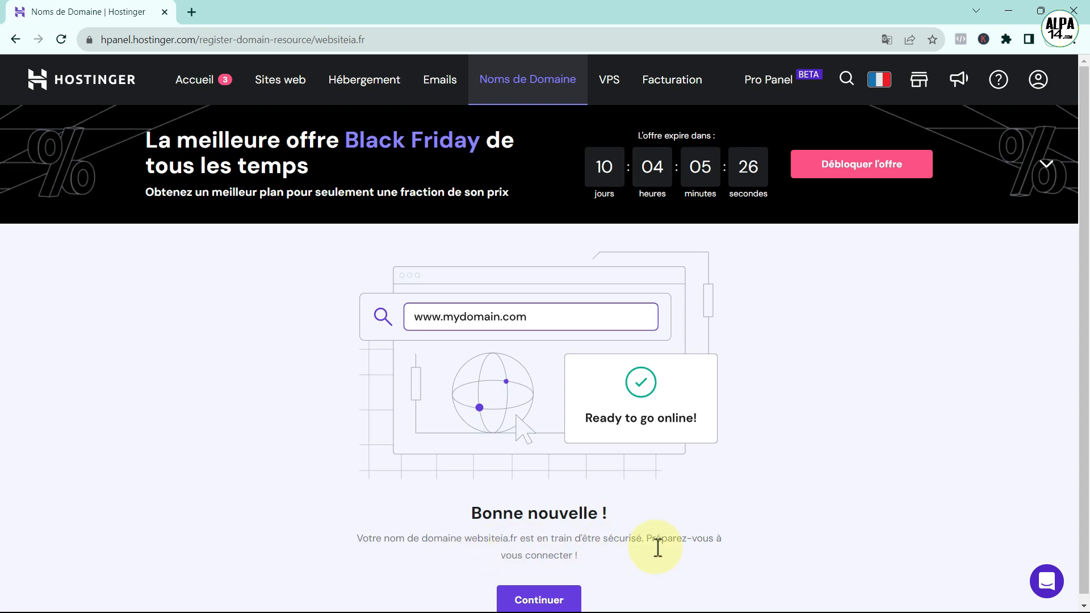
{"action": "scroll", "coordinate": [693, 558], "scroll_direction": "down", "scroll_amount": 1}
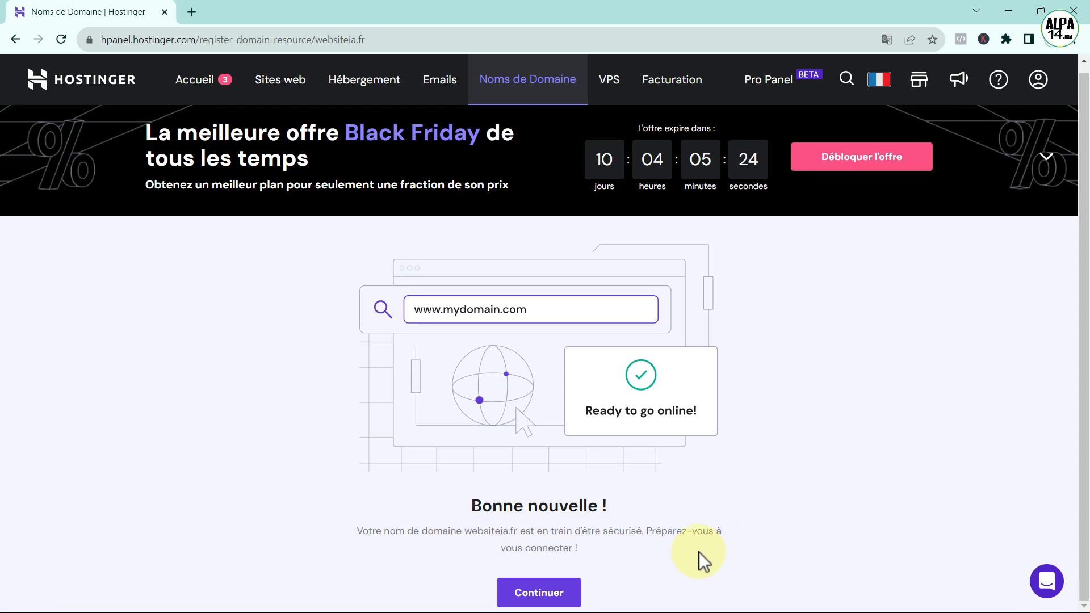
Close the domain registration, return to the account home and start the guided setup of a pending Premium Web Hosting plan
{"action": "left_click", "coordinate": [541, 593]}
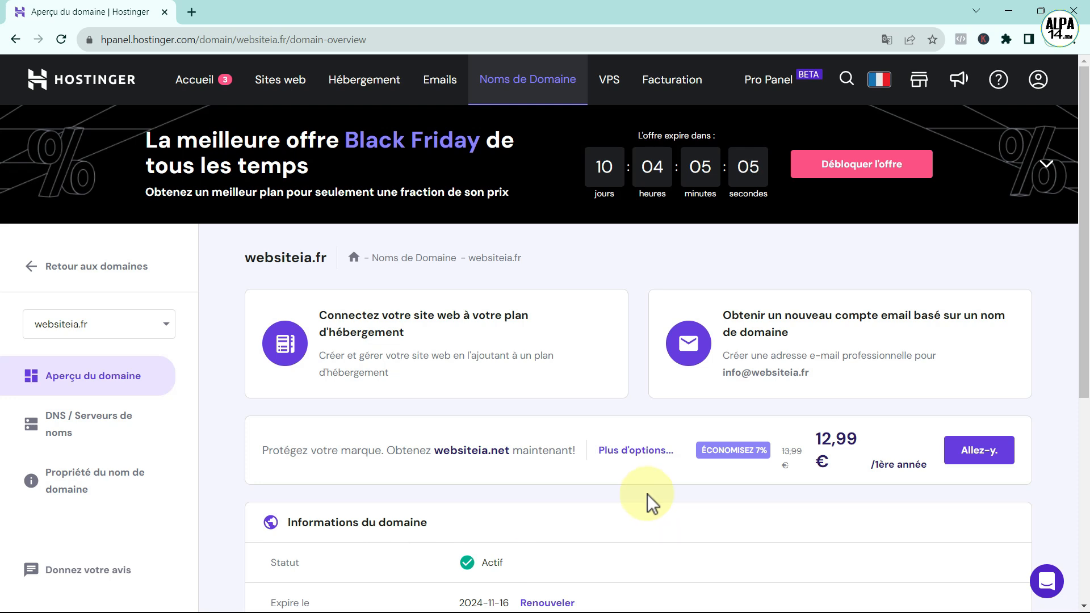
{"action": "left_click", "coordinate": [202, 88]}
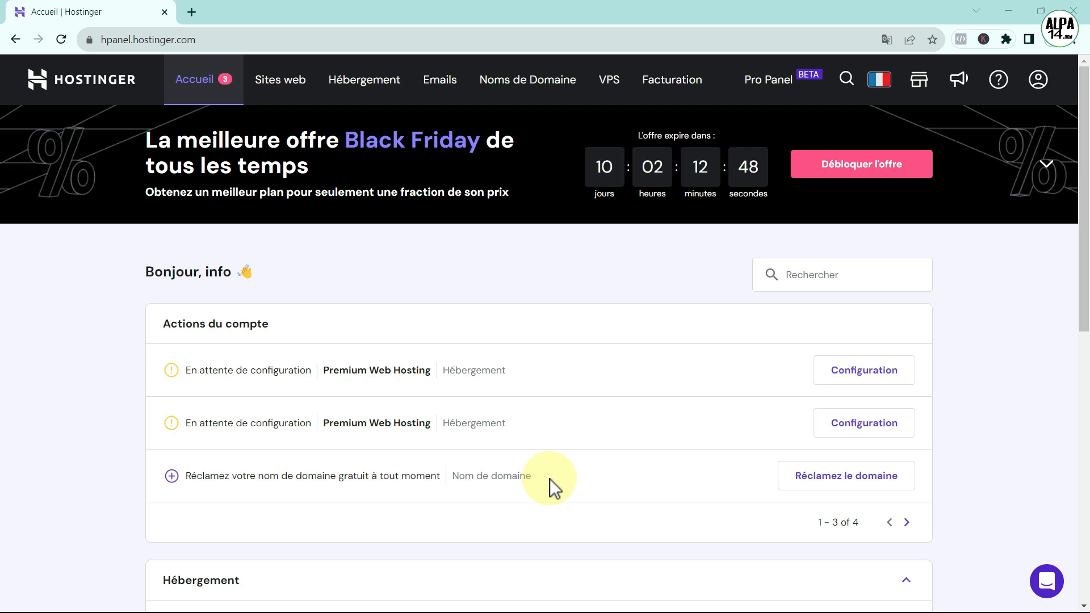
{"action": "left_click", "coordinate": [855, 430]}
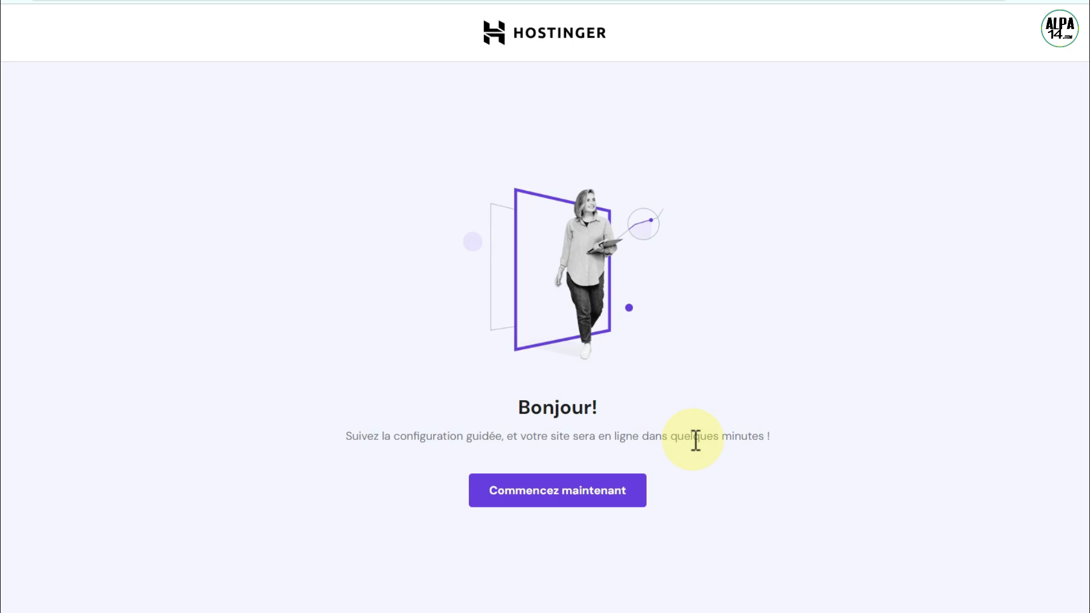
{"action": "left_click", "coordinate": [565, 499]}
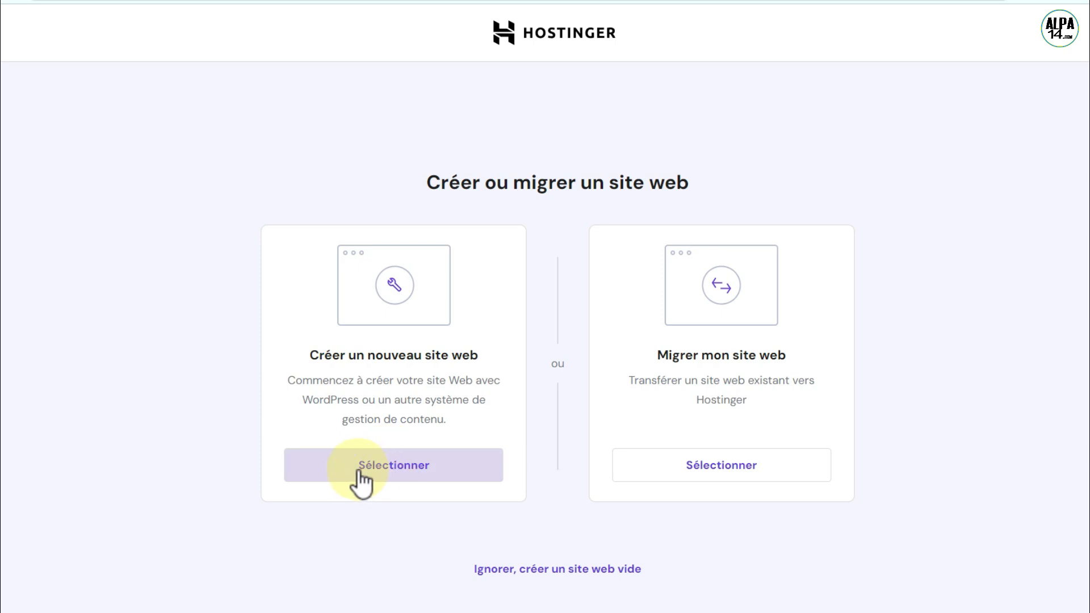
Choose to create a new website with the Hostinger AI builder and assign it the domain websiteia.fr
{"action": "left_click", "coordinate": [393, 464]}
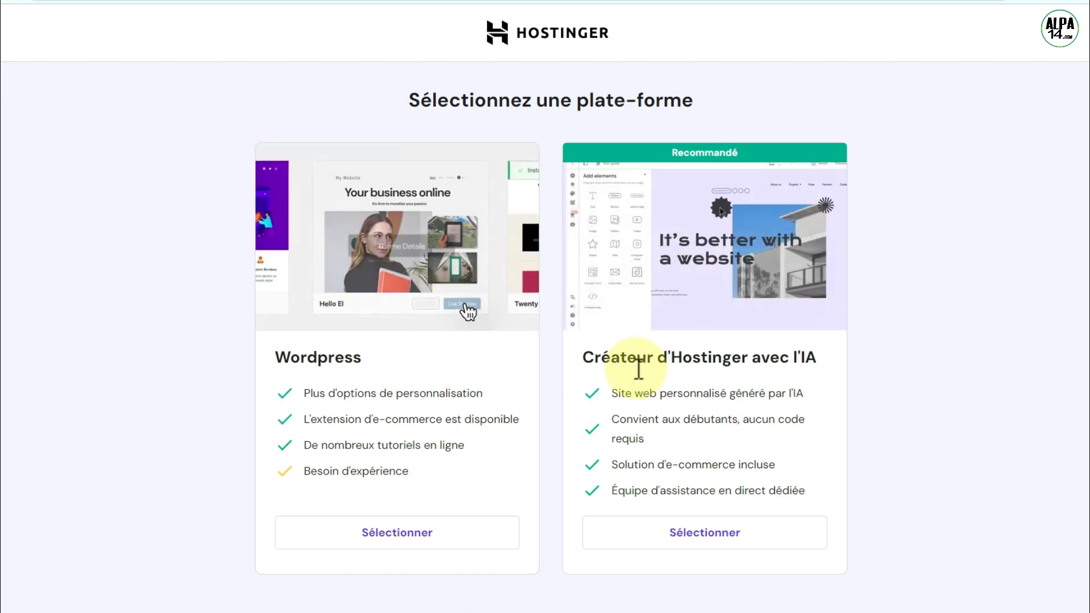
{"action": "left_click", "coordinate": [700, 537]}
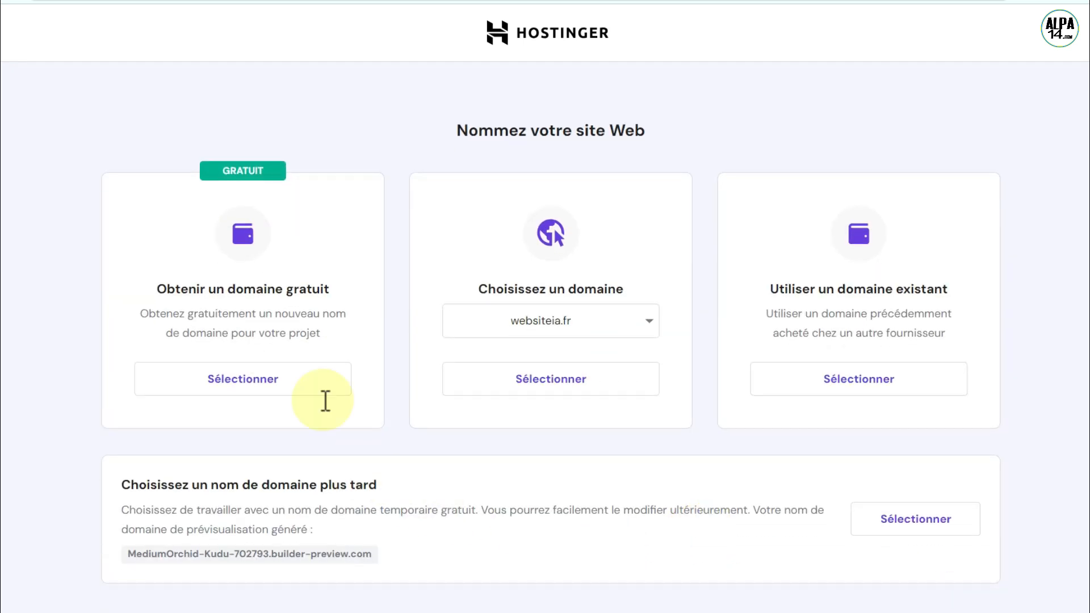
{"action": "left_click", "coordinate": [544, 380]}
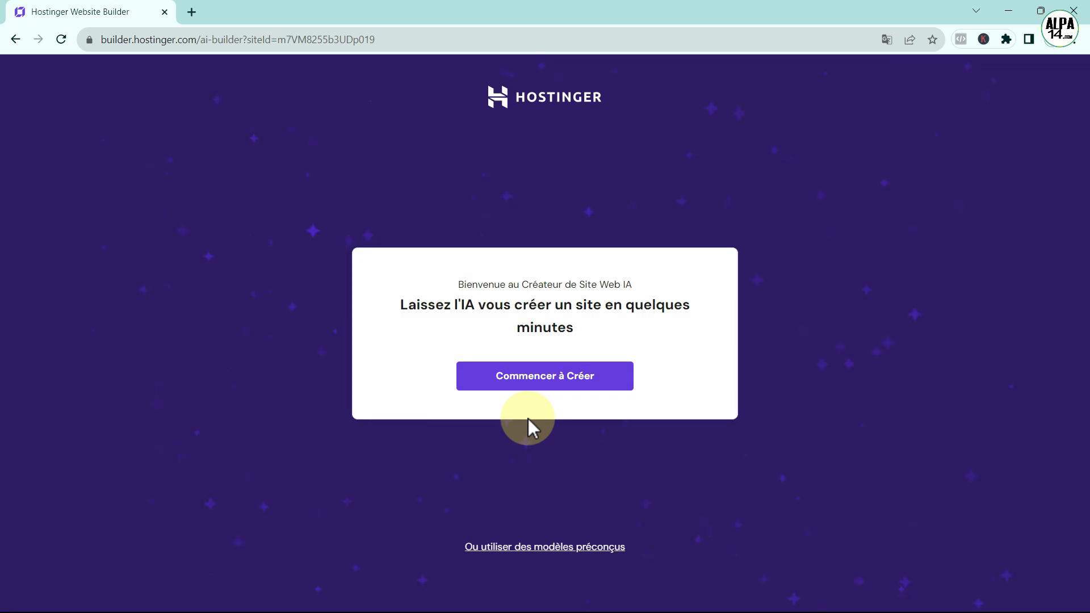
Start the AI site creation, enter the brand Produits naturels and set the website type to Boutique en ligne
{"action": "left_click", "coordinate": [541, 390]}
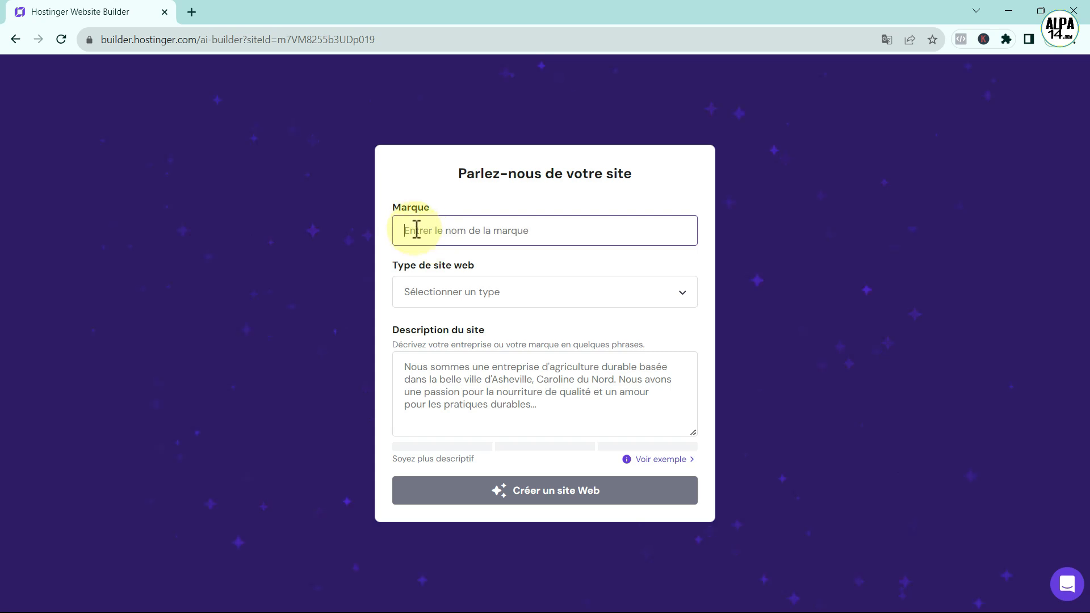
{"action": "type", "text": "Produits nature"}
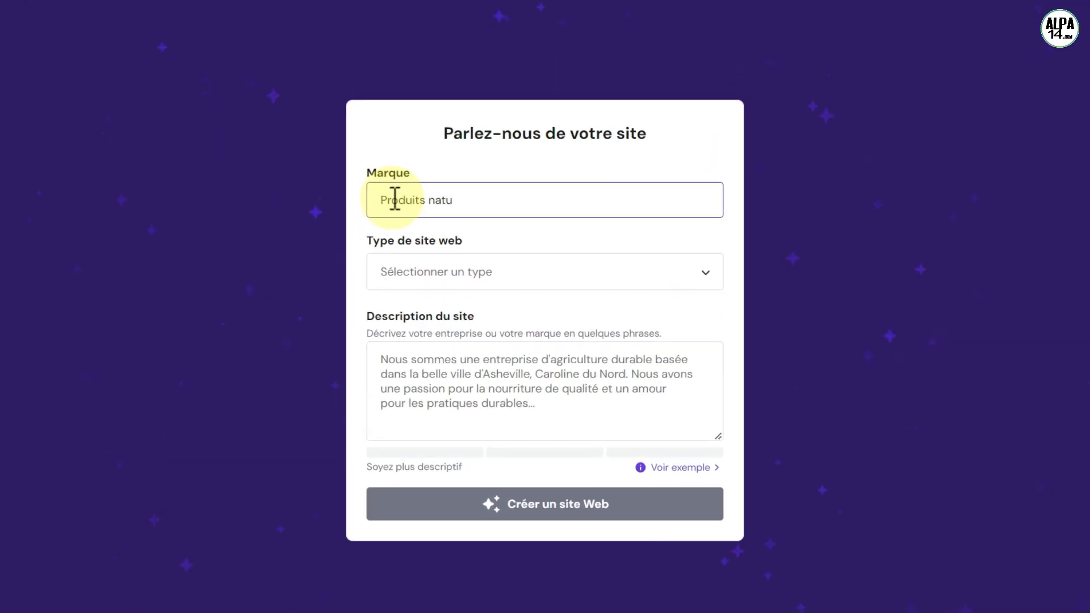
{"action": "type", "text": "ls"}
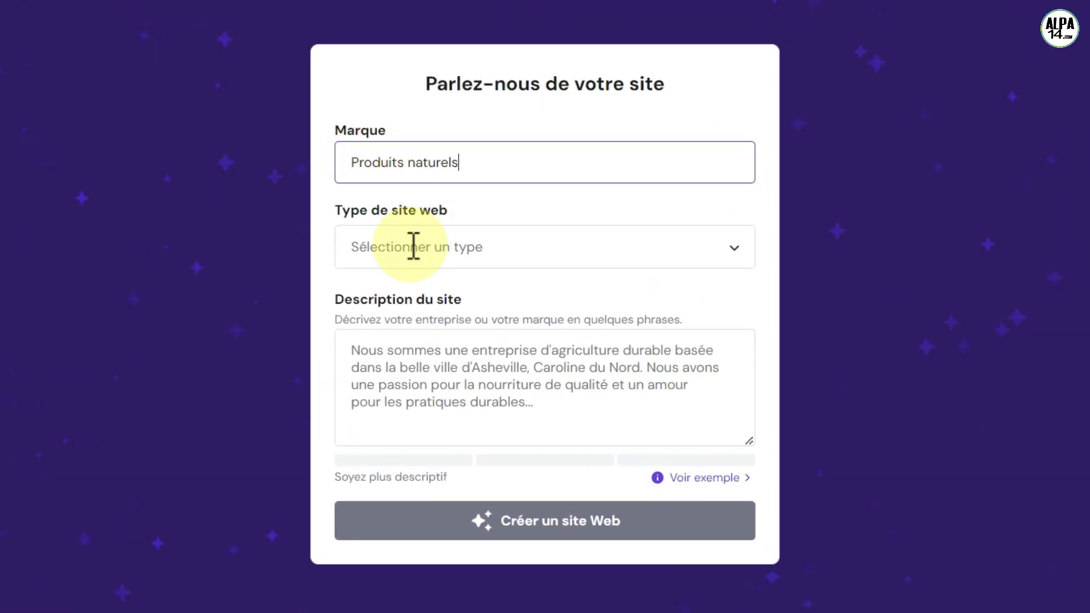
{"action": "left_click", "coordinate": [730, 248]}
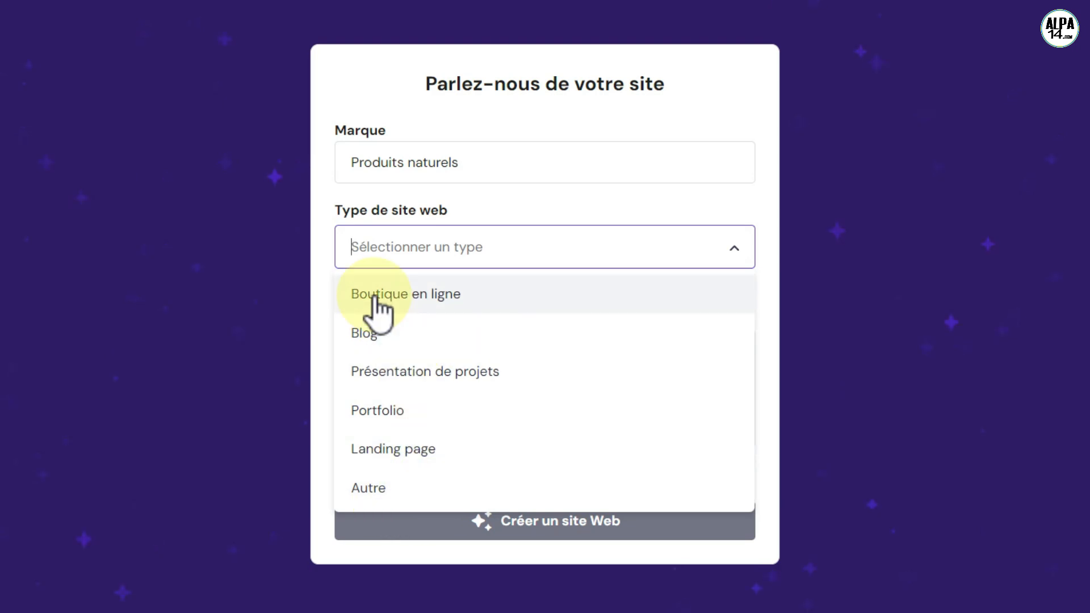
{"action": "left_click", "coordinate": [423, 298]}
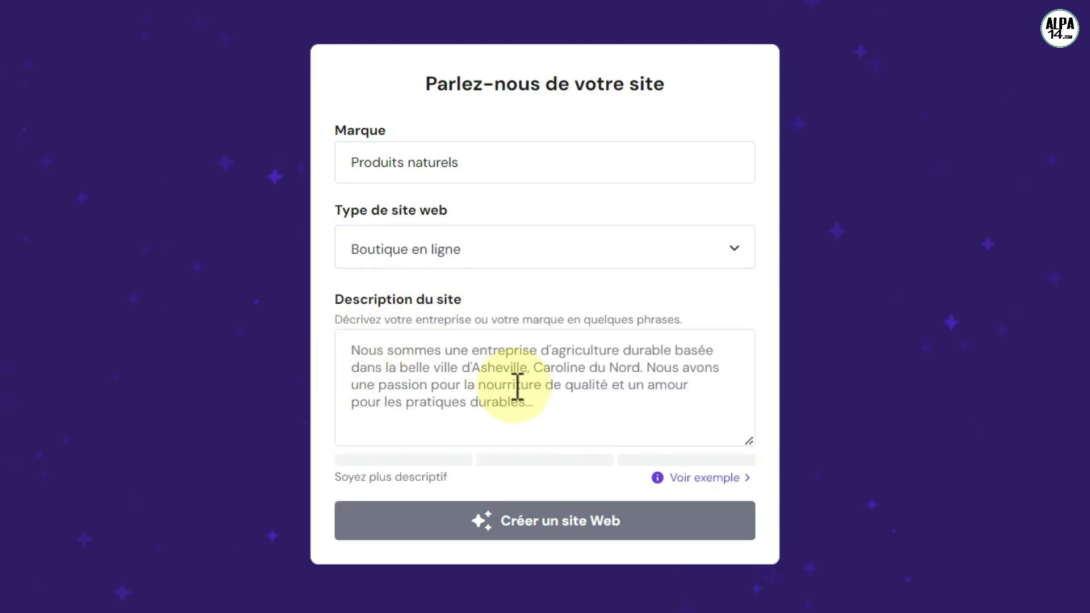
Describe in French a natural beauty shop with delicate cosmetics, face and body care and eco-friendly organic ingredients, and generate the website
{"action": "left_click", "coordinate": [419, 359]}
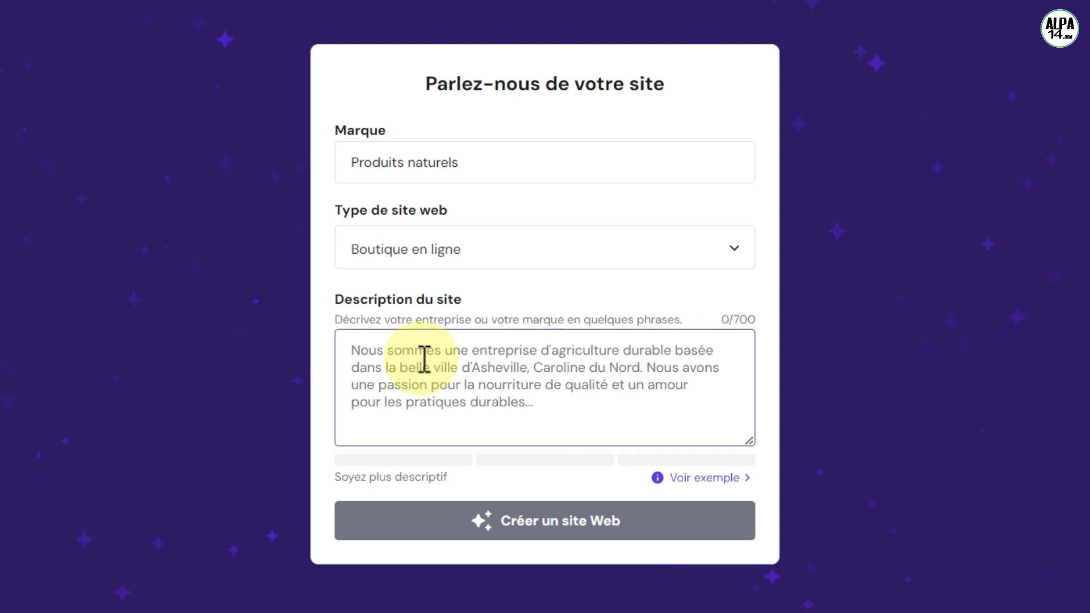
{"action": "type", "text": "Une boutique de produits de beauté naturels qui met en avant  des cosmétiques délicats avec des soins pour le visage et le corps, formulés avec des ingrédients organiques respectueux de l'environnement."}
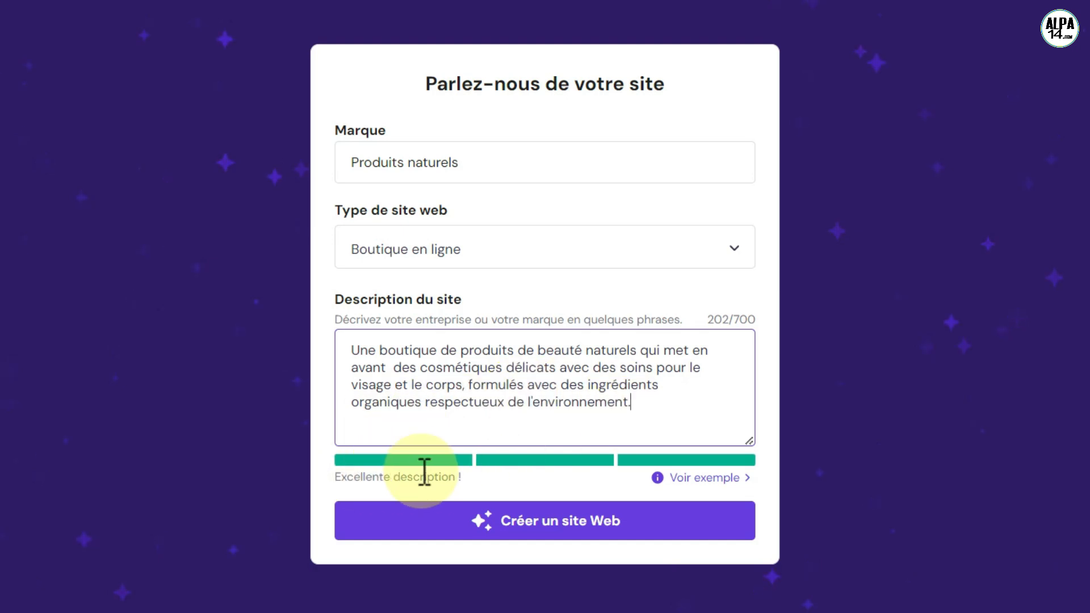
{"action": "left_click_drag", "start_coordinate": [635, 403], "coordinate": [508, 363]}
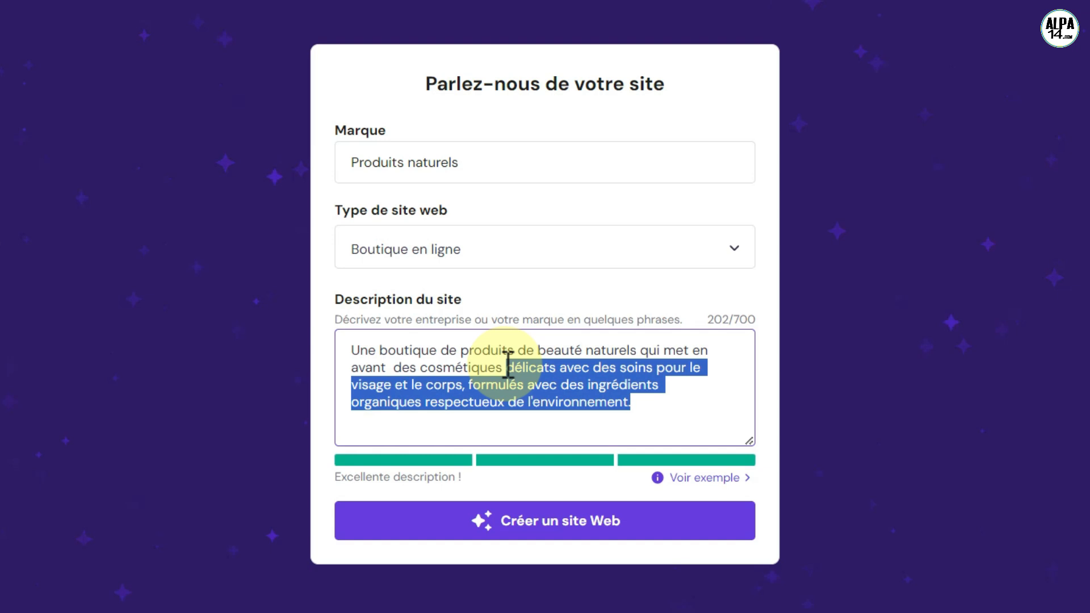
{"action": "key", "text": "BackSpace"}
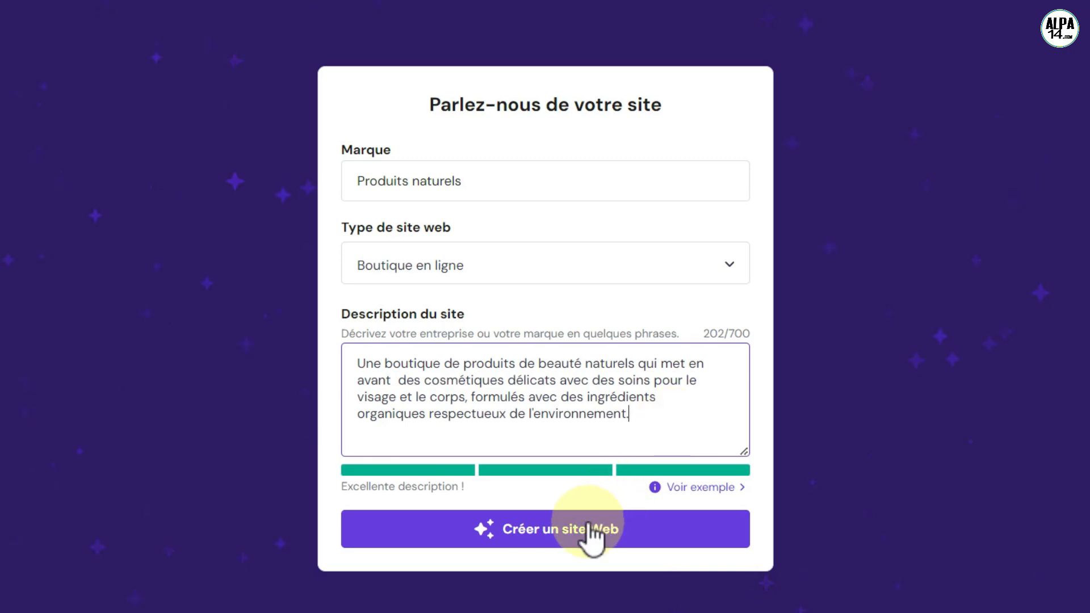
{"action": "left_click", "coordinate": [539, 529]}
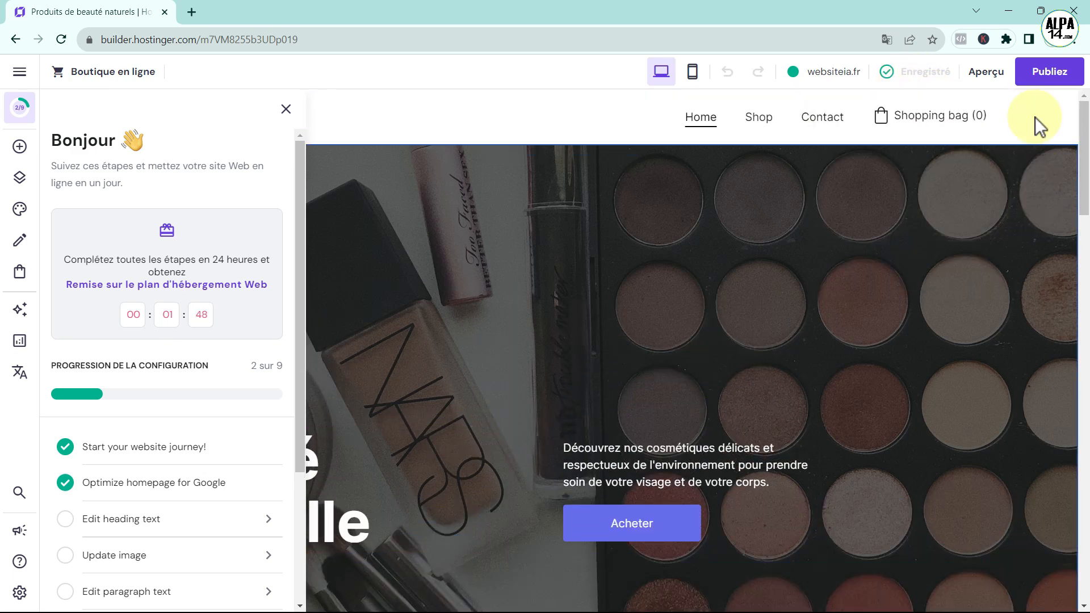
Preview the generated site and examine its home page sections down to the contact form
{"action": "left_click", "coordinate": [987, 72]}
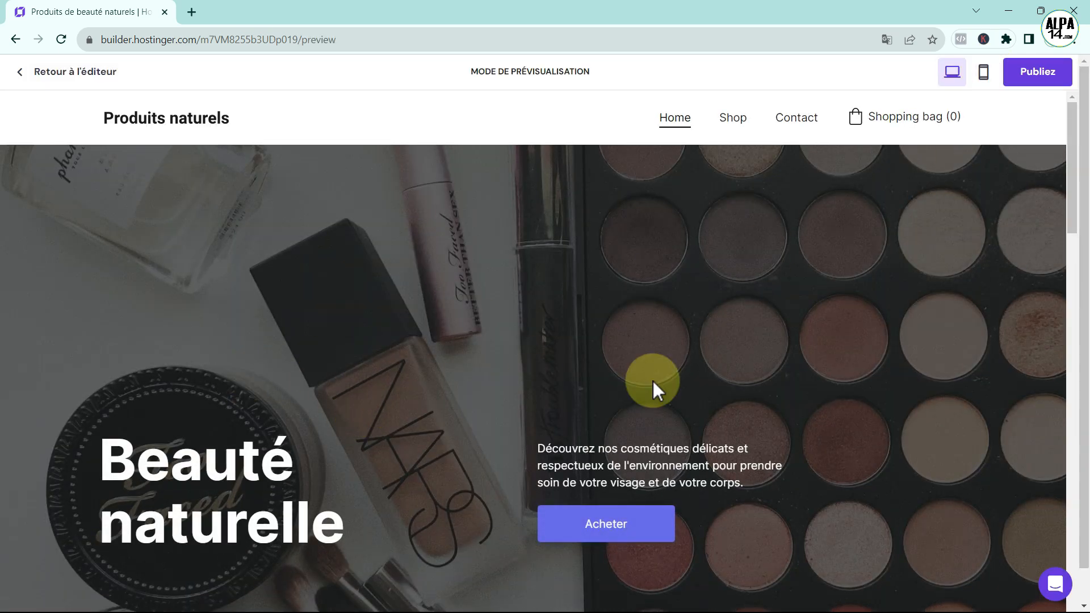
{"action": "scroll", "coordinate": [883, 366], "scroll_direction": "down", "scroll_amount": 3}
{"action": "scroll", "coordinate": [865, 365], "scroll_direction": "down", "scroll_amount": 5}
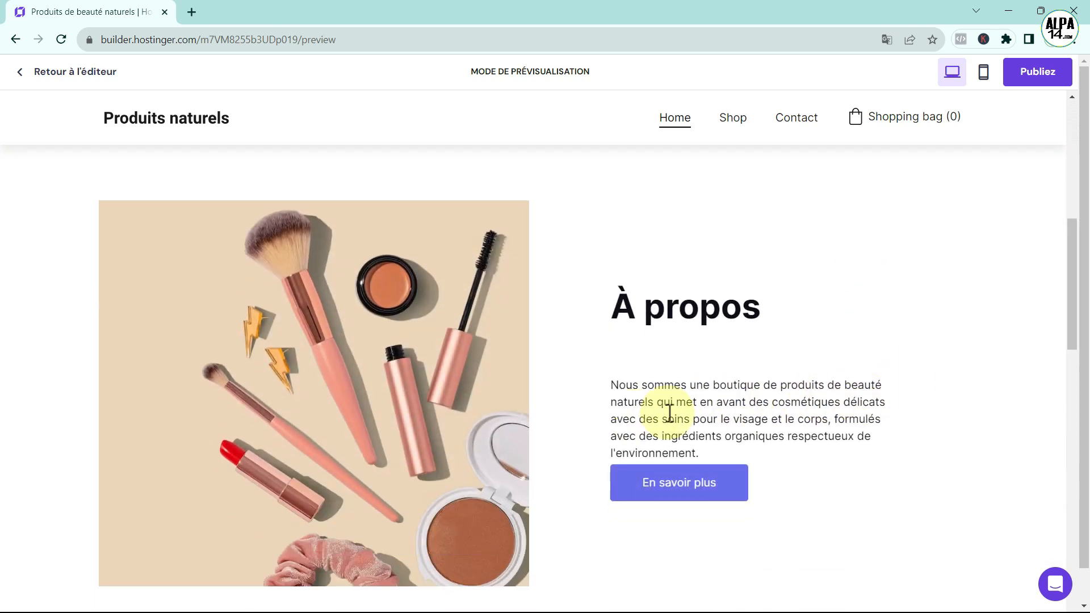
{"action": "scroll", "coordinate": [987, 434], "scroll_direction": "down", "scroll_amount": 2}
{"action": "scroll", "coordinate": [987, 434], "scroll_direction": "down", "scroll_amount": 5}
{"action": "scroll", "coordinate": [987, 434], "scroll_direction": "down", "scroll_amount": 3}
{"action": "scroll", "coordinate": [987, 434], "scroll_direction": "down", "scroll_amount": 1}
{"action": "scroll", "coordinate": [956, 438], "scroll_direction": "down", "scroll_amount": 3}
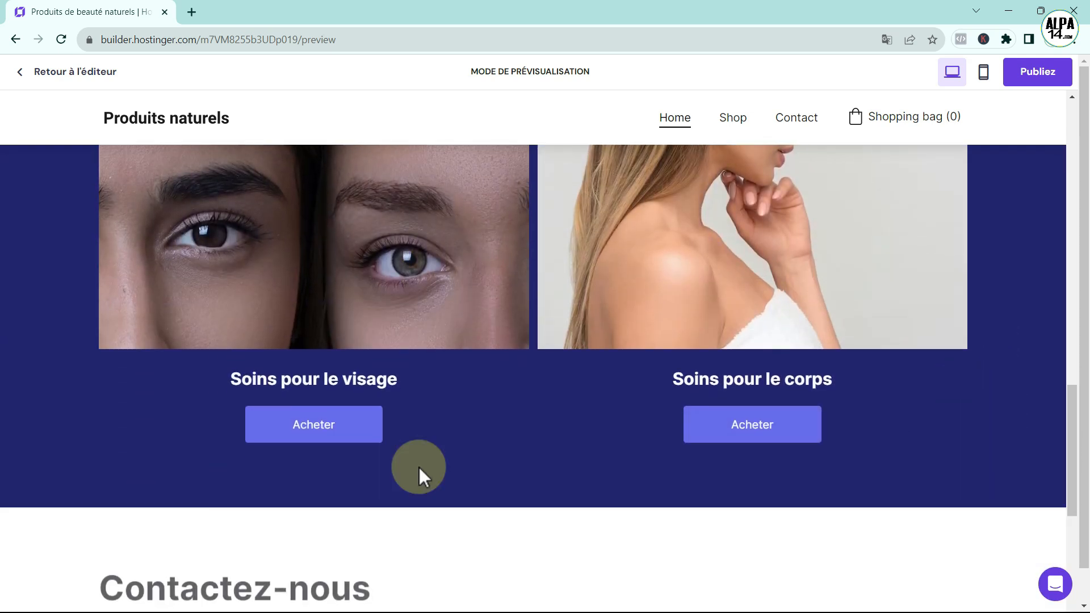
{"action": "scroll", "coordinate": [932, 448], "scroll_direction": "down", "scroll_amount": 3}
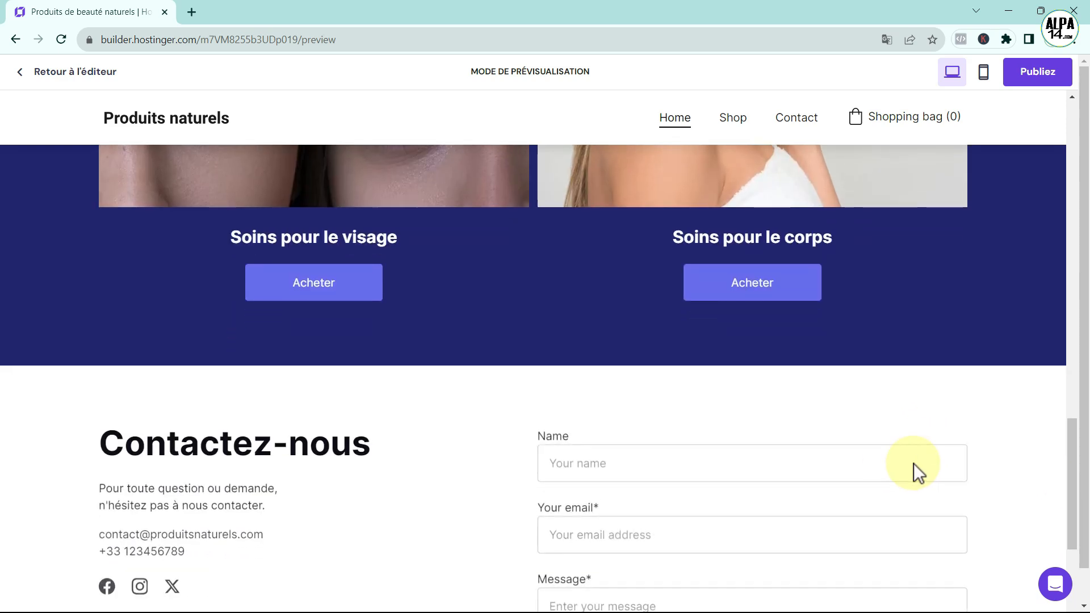
{"action": "scroll", "coordinate": [648, 369], "scroll_direction": "down", "scroll_amount": 4}
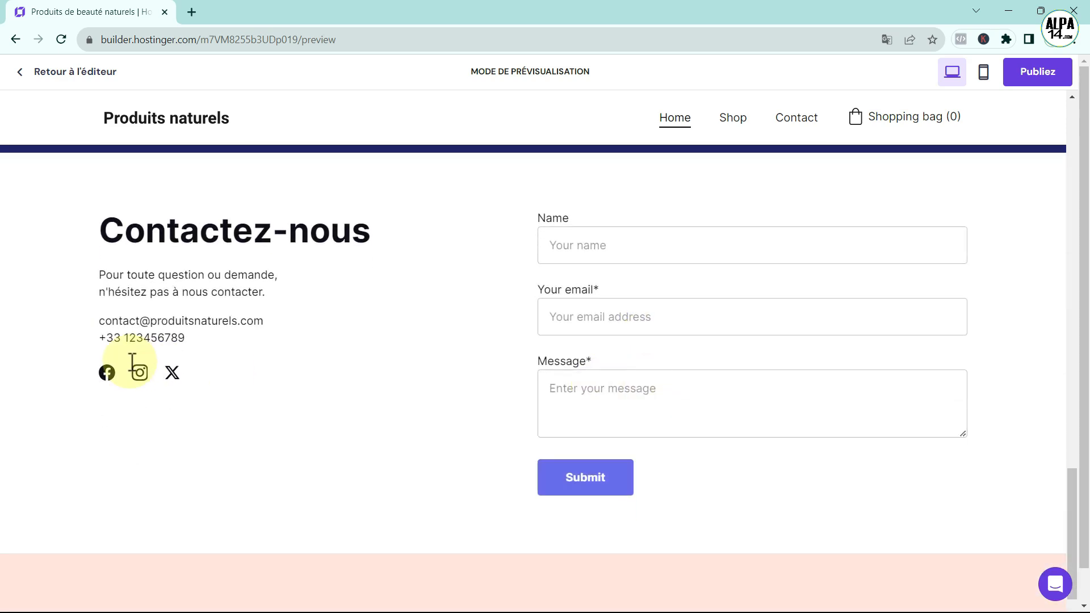
{"action": "scroll", "coordinate": [953, 449], "scroll_direction": "up", "scroll_amount": 7}
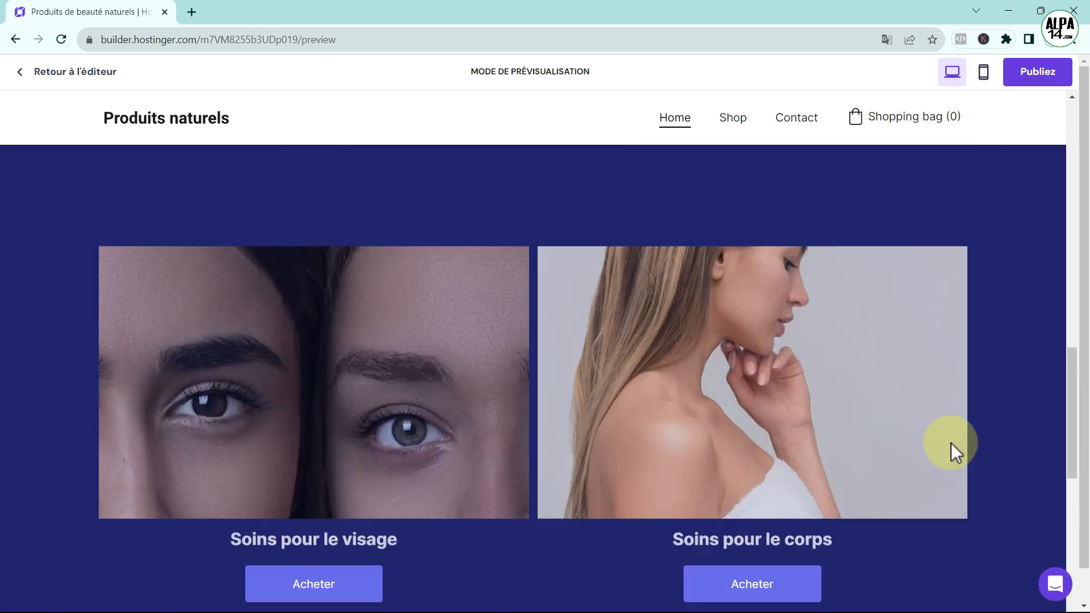
{"action": "scroll", "coordinate": [952, 443], "scroll_direction": "up", "scroll_amount": 3}
Examine the Shop page's products and the Contact page in the preview, and return to the Home page
{"action": "left_click", "coordinate": [743, 121]}
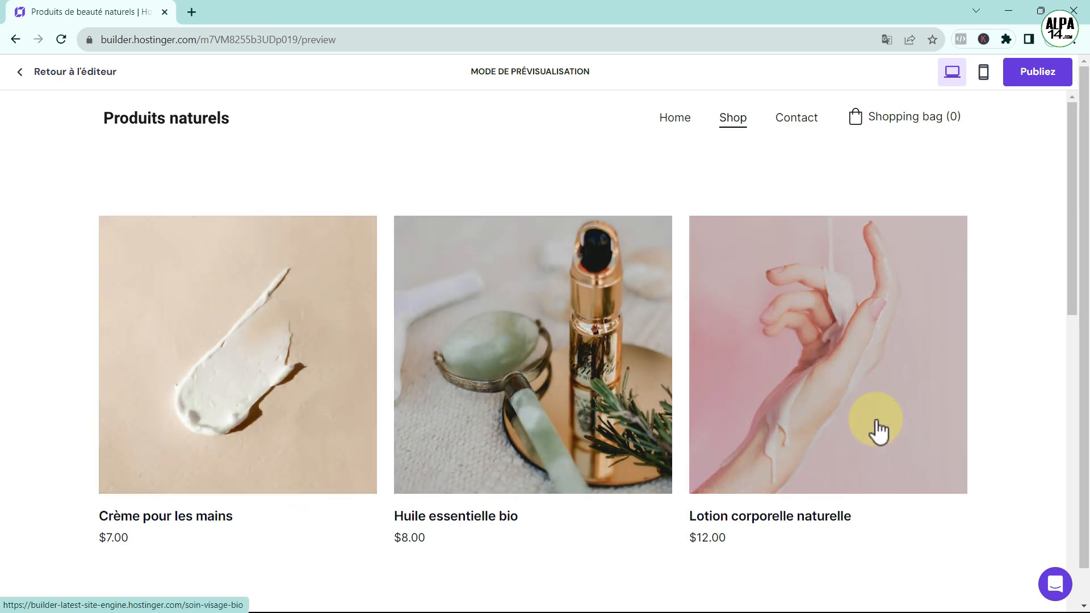
{"action": "scroll", "coordinate": [889, 448], "scroll_direction": "down", "scroll_amount": 5}
{"action": "scroll", "coordinate": [889, 449], "scroll_direction": "down", "scroll_amount": 1}
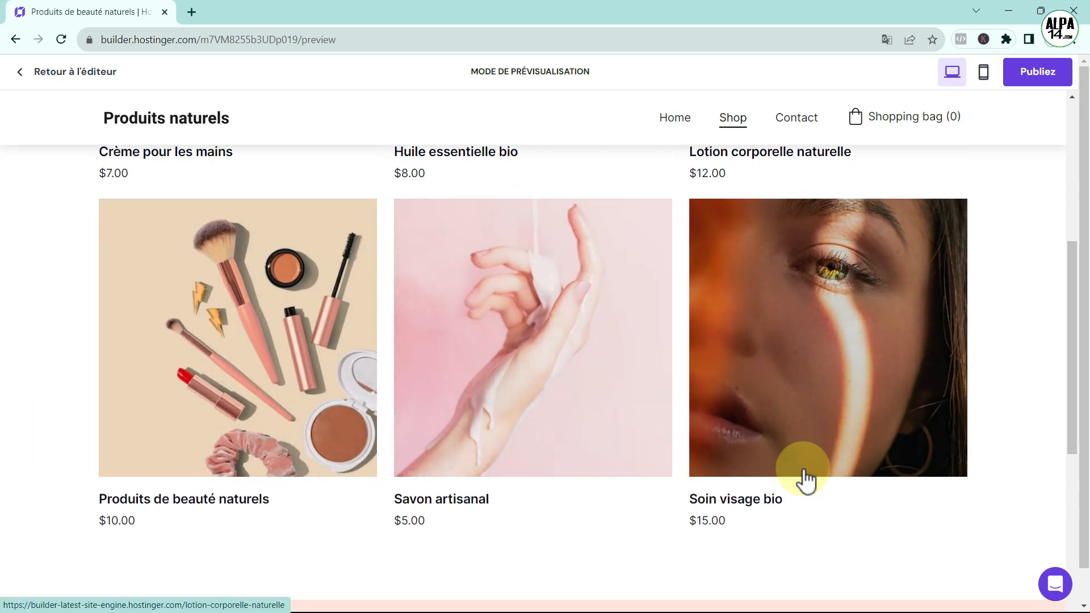
{"action": "scroll", "coordinate": [803, 477], "scroll_direction": "down", "scroll_amount": 5}
{"action": "scroll", "coordinate": [805, 469], "scroll_direction": "up", "scroll_amount": 4}
{"action": "scroll", "coordinate": [806, 469], "scroll_direction": "up", "scroll_amount": 8}
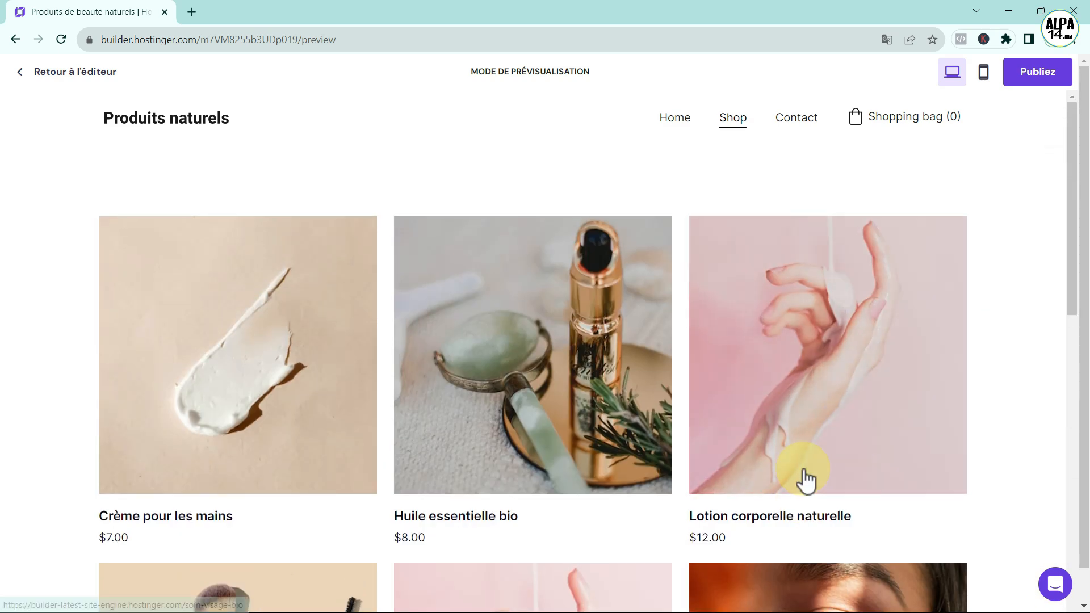
{"action": "left_click", "coordinate": [800, 119]}
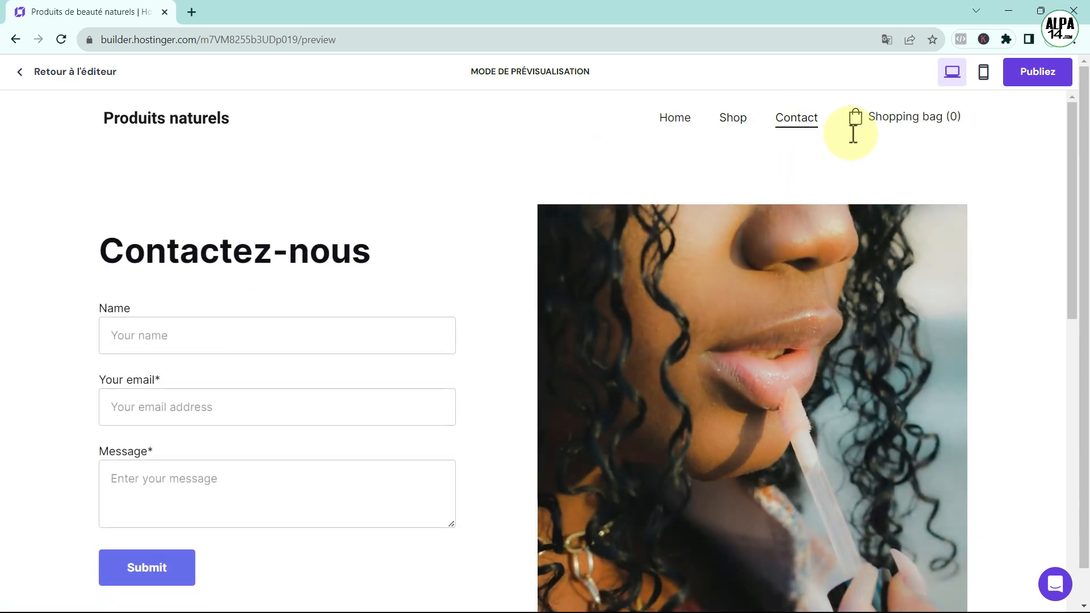
{"action": "left_click", "coordinate": [675, 122]}
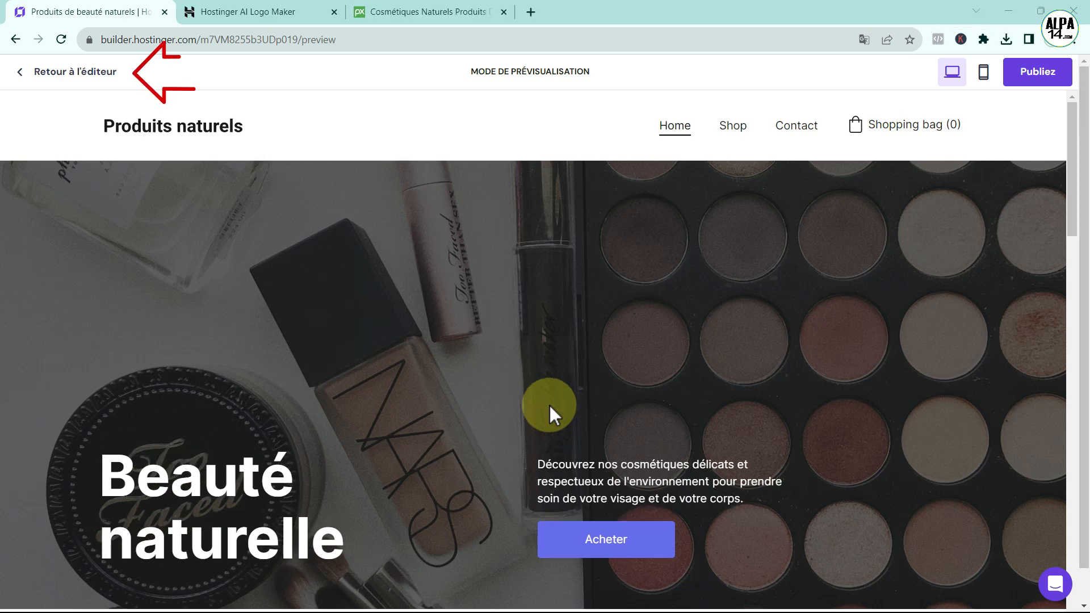
Leave the preview for the editor and review the home page's editable sections from header to footer
{"action": "left_click", "coordinate": [54, 73]}
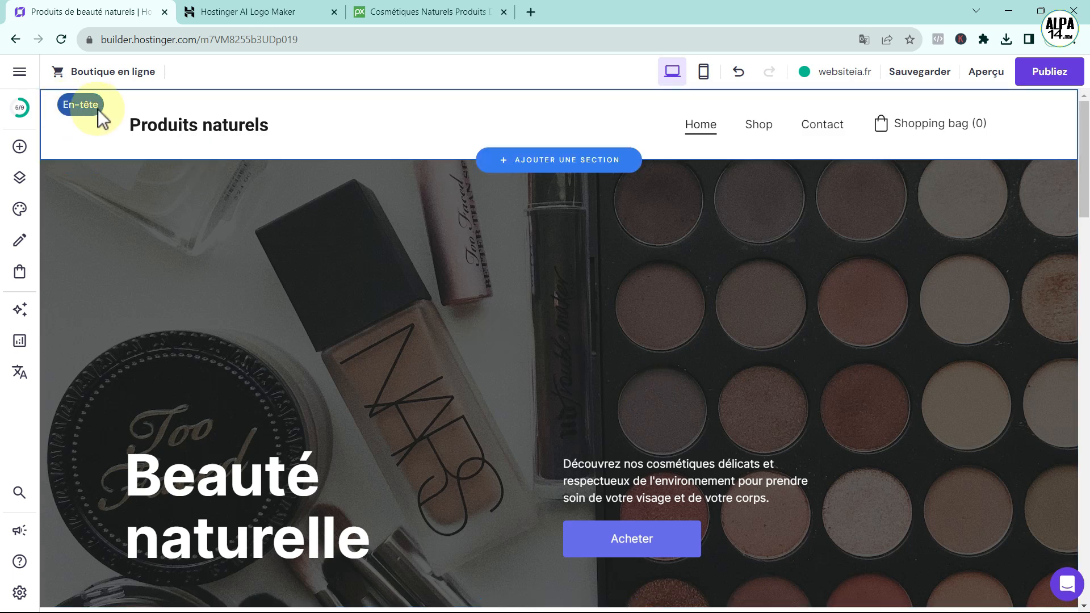
{"action": "scroll", "coordinate": [296, 259], "scroll_direction": "down", "scroll_amount": 10}
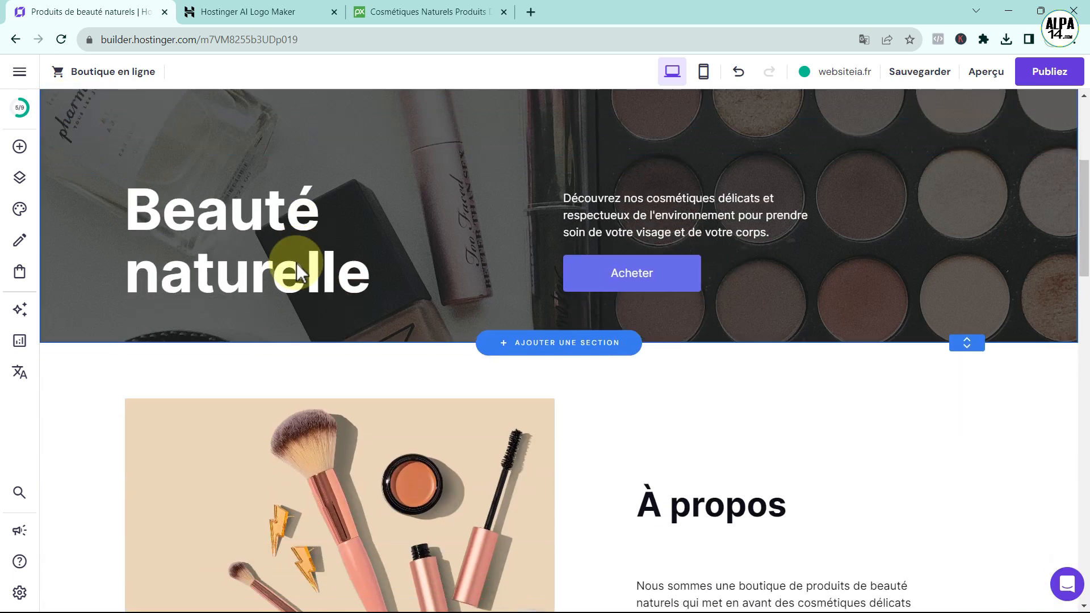
{"action": "scroll", "coordinate": [144, 377], "scroll_direction": "down", "scroll_amount": 10}
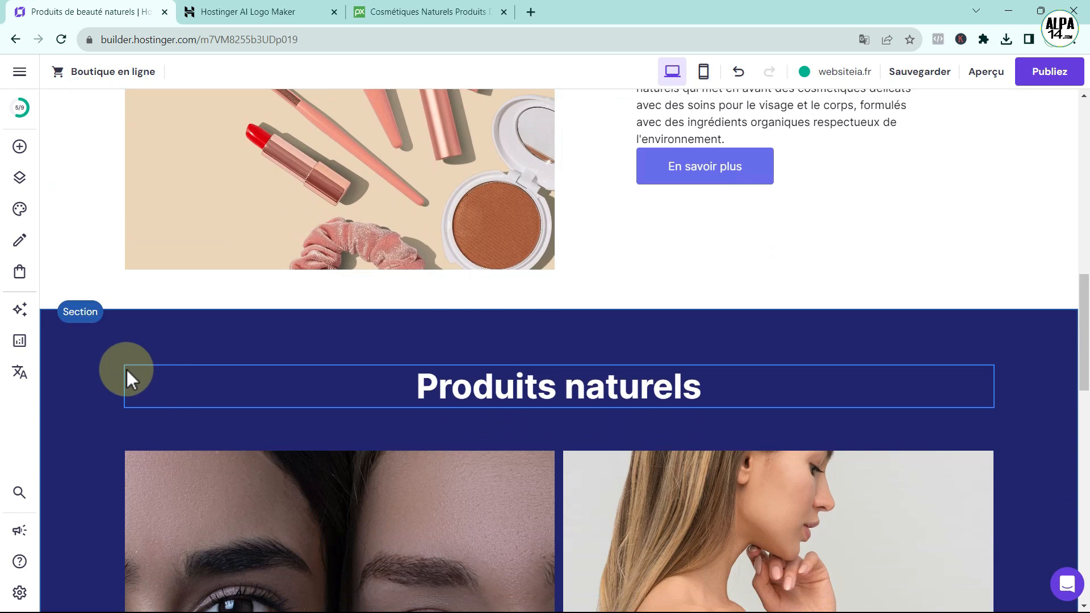
{"action": "scroll", "coordinate": [283, 423], "scroll_direction": "down", "scroll_amount": 8}
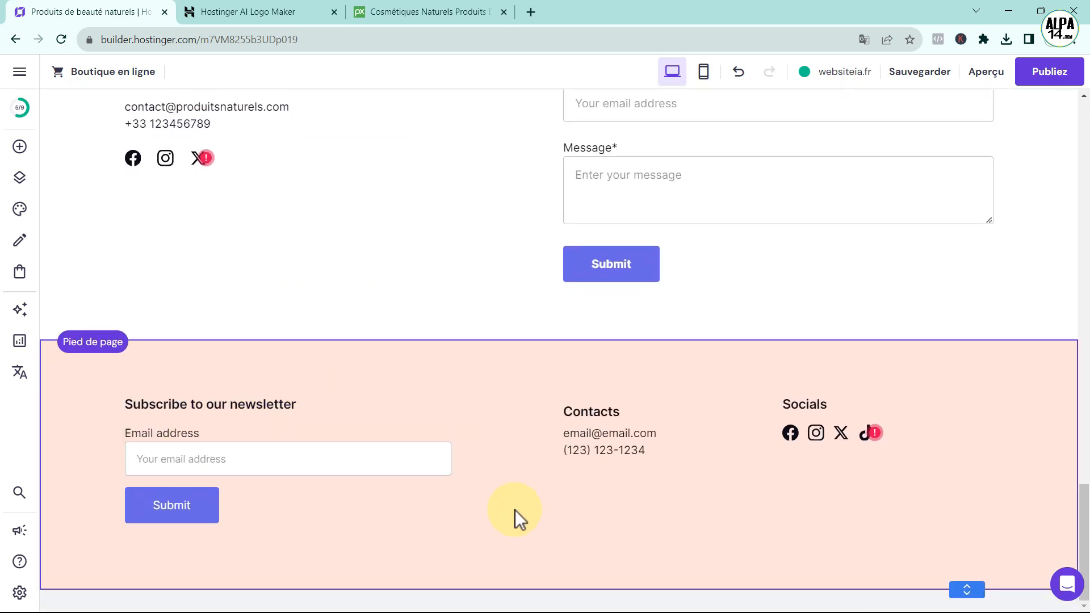
{"action": "scroll", "coordinate": [836, 565], "scroll_direction": "up", "scroll_amount": 20}
{"action": "scroll", "coordinate": [836, 564], "scroll_direction": "up", "scroll_amount": 1}
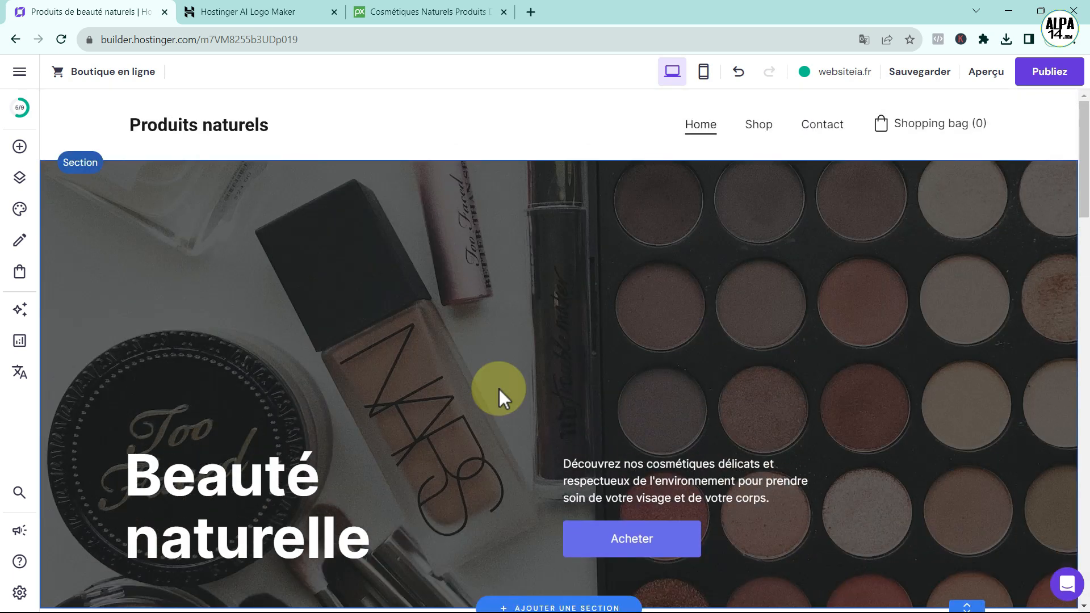
Try the centre and left menu positions in the header settings, restore right alignment, and set the top/bottom padding to 30 px
{"action": "left_click", "coordinate": [606, 126]}
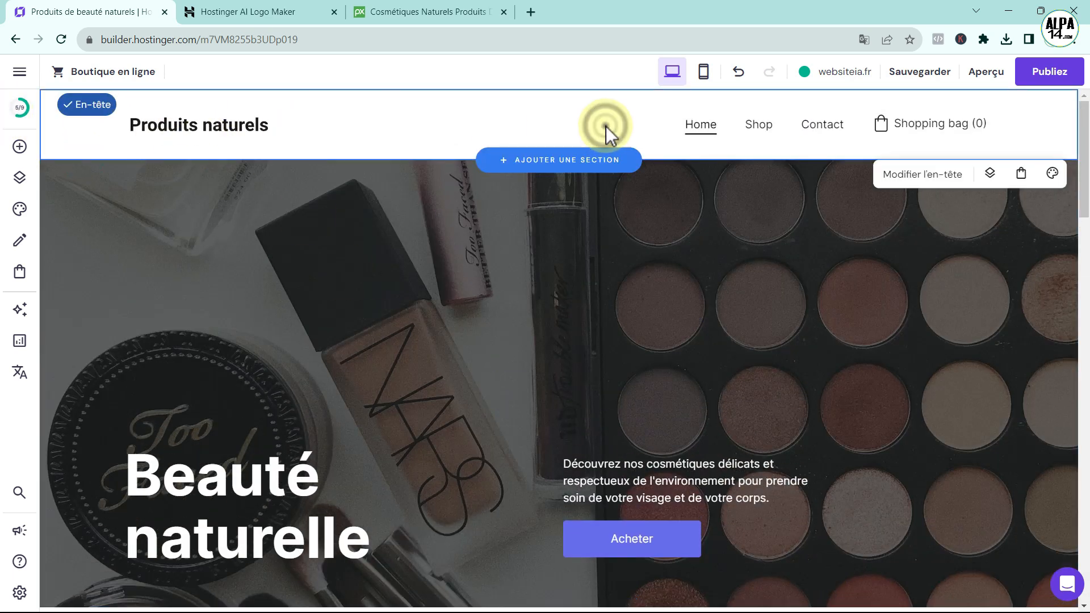
{"action": "left_click", "coordinate": [936, 175]}
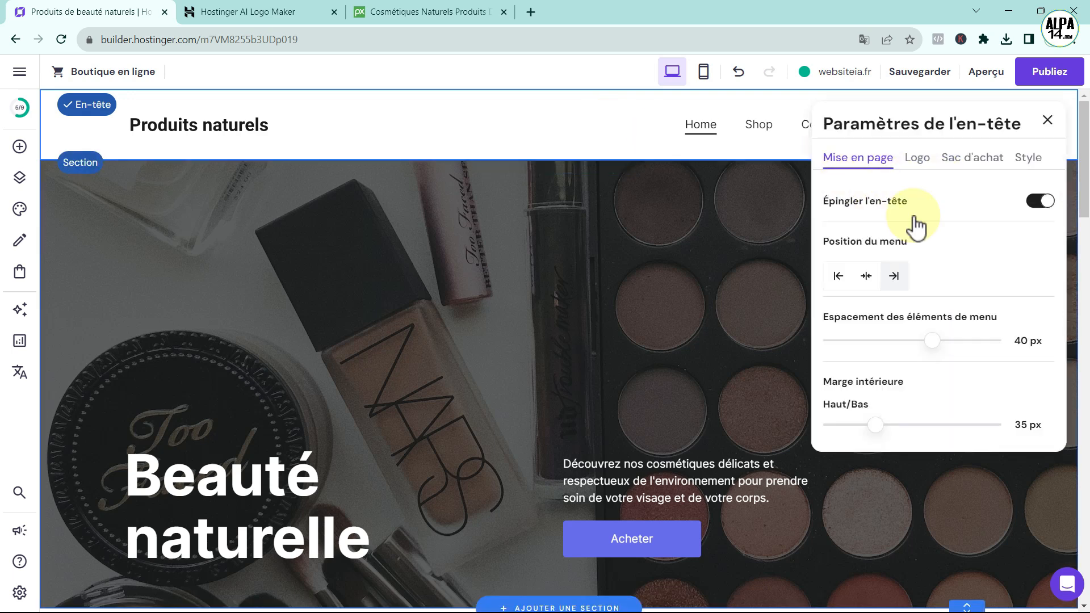
{"action": "left_click", "coordinate": [867, 278]}
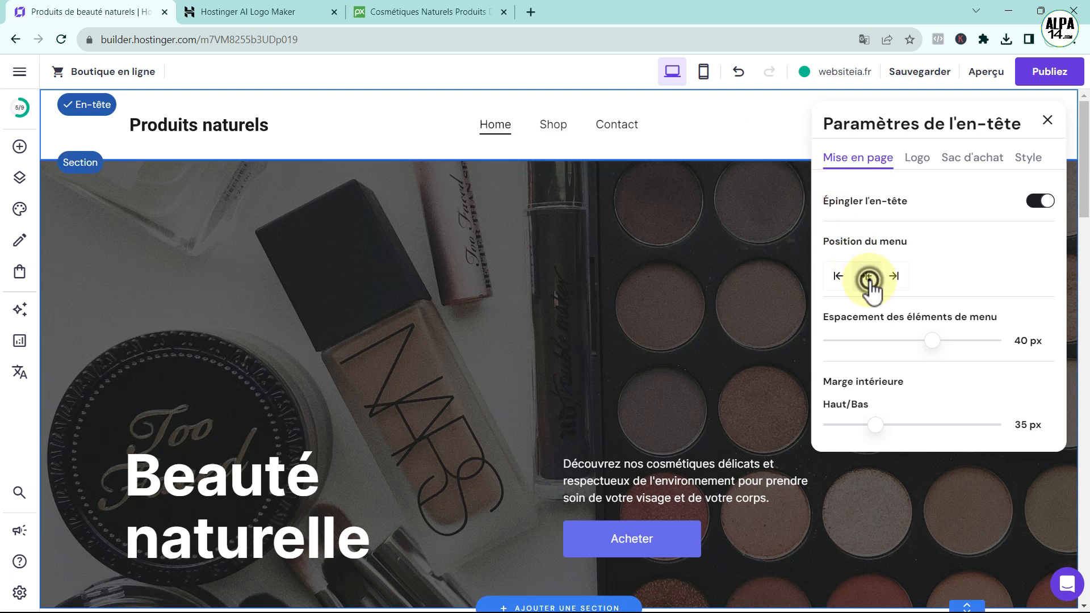
{"action": "left_click", "coordinate": [838, 276]}
{"action": "left_click", "coordinate": [864, 277]}
{"action": "left_click", "coordinate": [894, 276]}
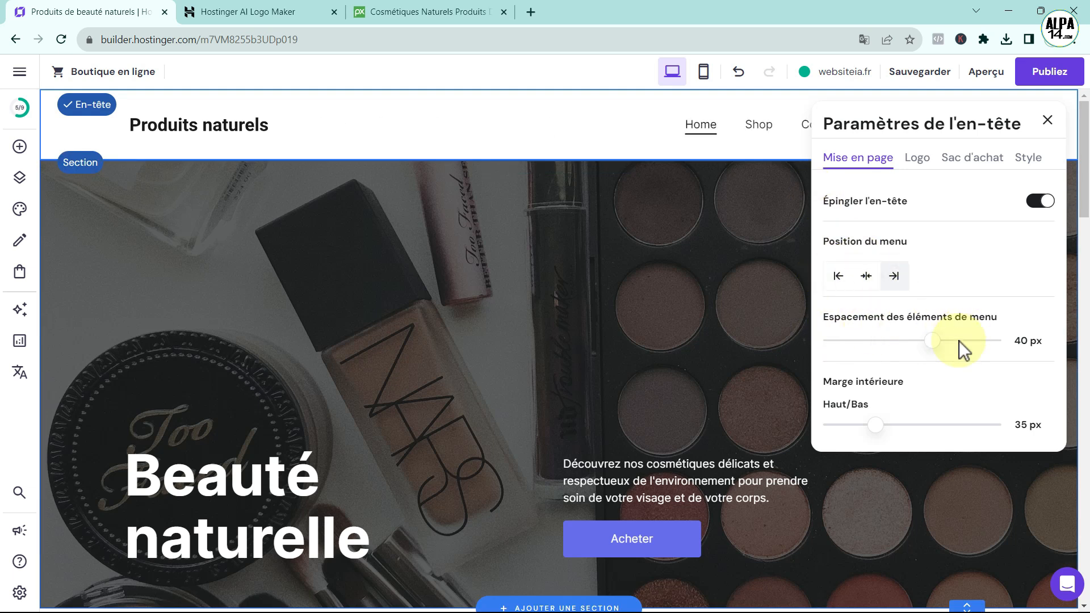
{"action": "mouse_move", "coordinate": [935, 343]}
{"action": "left_mouse_down"}
{"action": "mouse_move", "coordinate": [973, 353]}
{"action": "mouse_move", "coordinate": [932, 341]}
{"action": "left_mouse_up"}
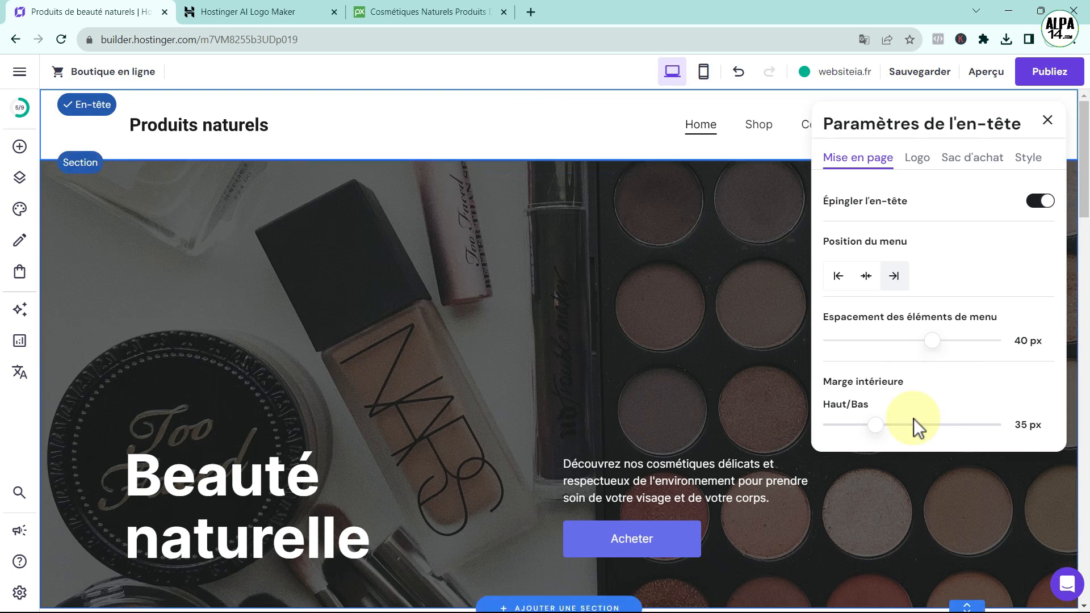
{"action": "mouse_move", "coordinate": [880, 426]}
{"action": "left_mouse_down"}
{"action": "mouse_move", "coordinate": [915, 431]}
{"action": "mouse_move", "coordinate": [870, 433]}
{"action": "left_mouse_up"}
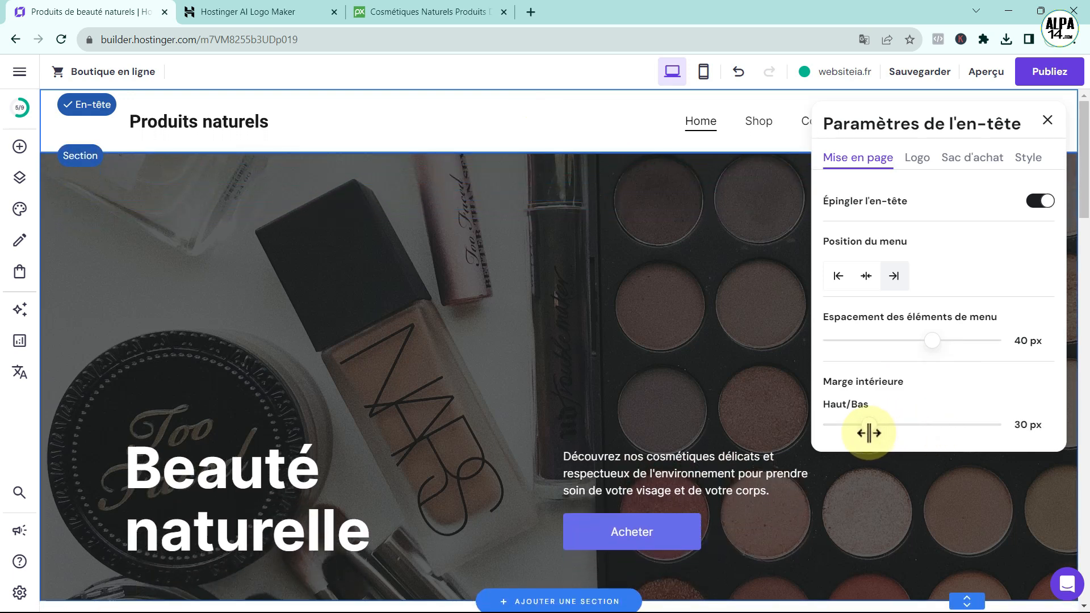
Replace the header's logo image by uploading and selecting Alpa14-fond-blanc-200pix.png
{"action": "left_click", "coordinate": [922, 160]}
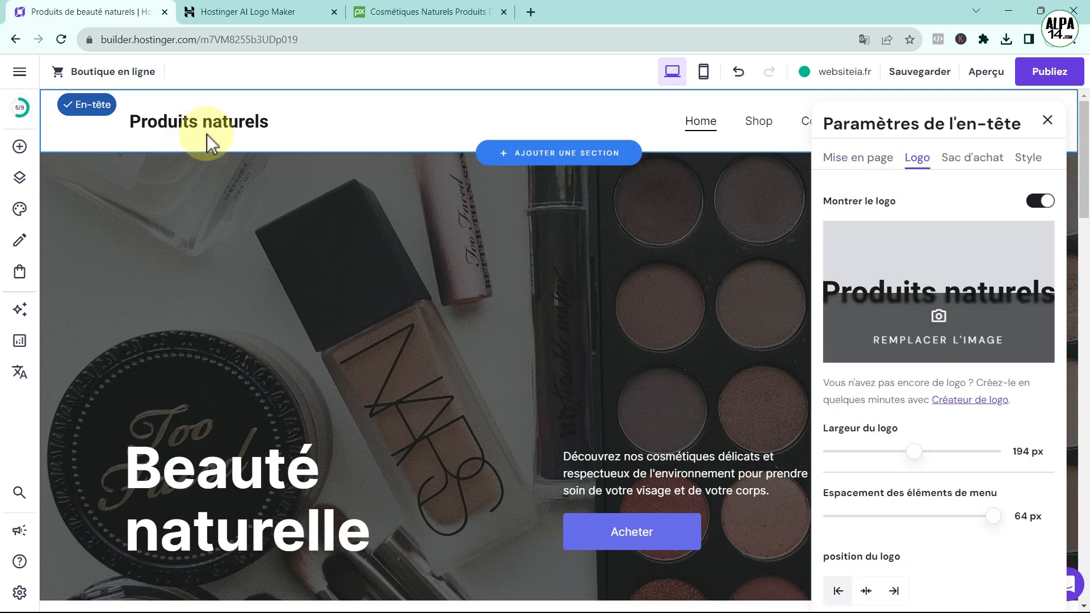
{"action": "left_click", "coordinate": [939, 327]}
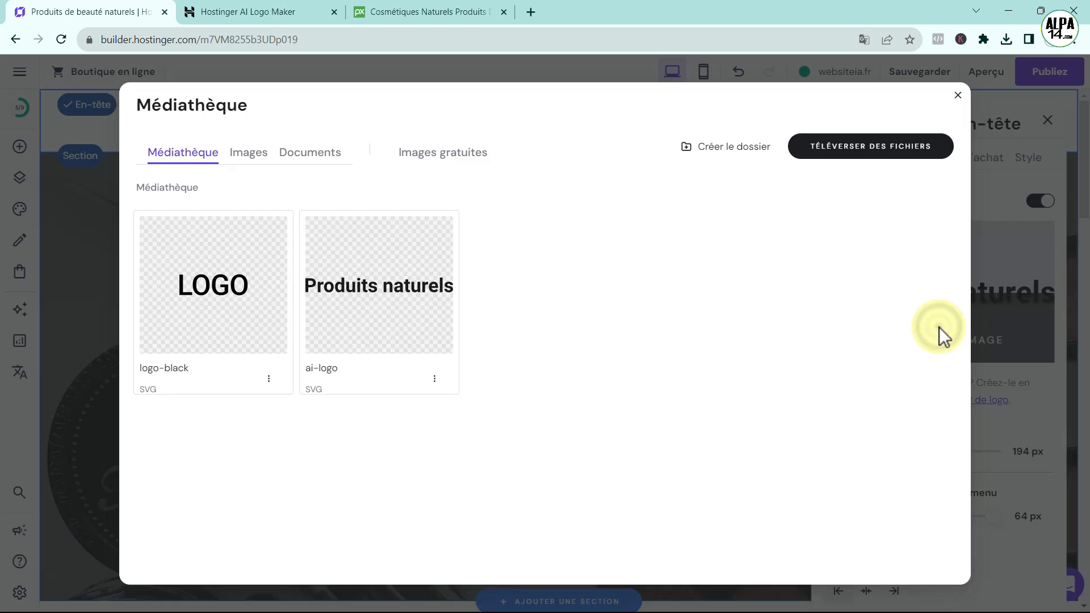
{"action": "left_click", "coordinate": [881, 147]}
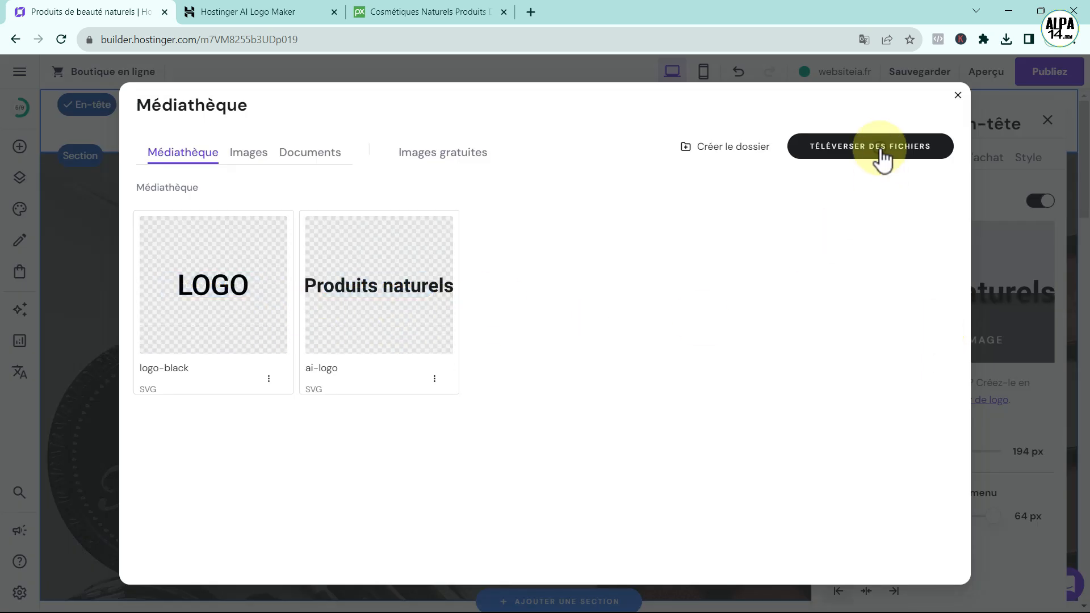
{"action": "left_click", "coordinate": [113, 155]}
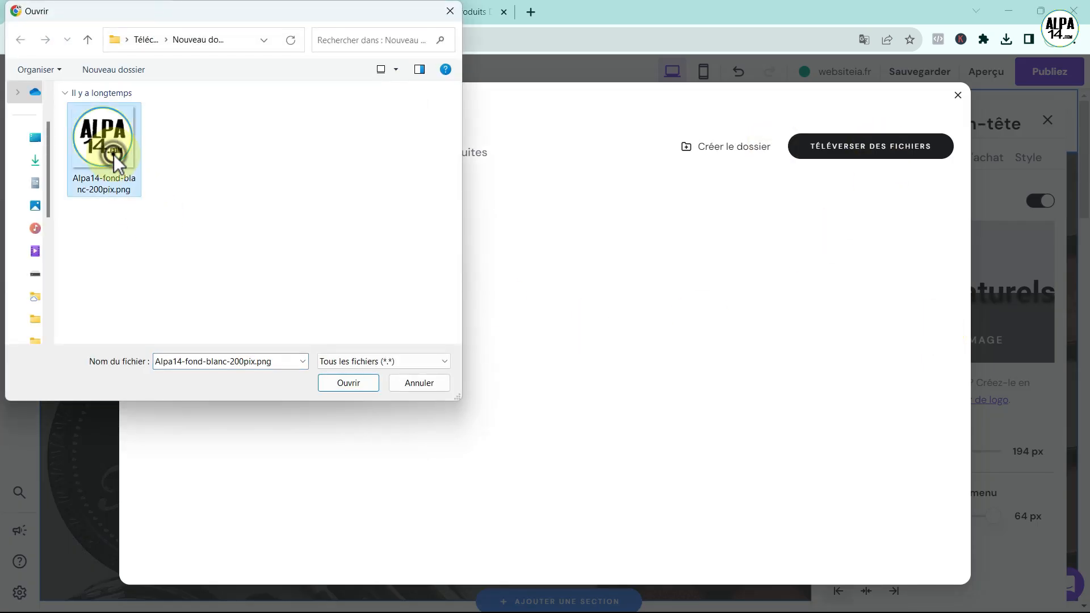
{"action": "left_click", "coordinate": [359, 384]}
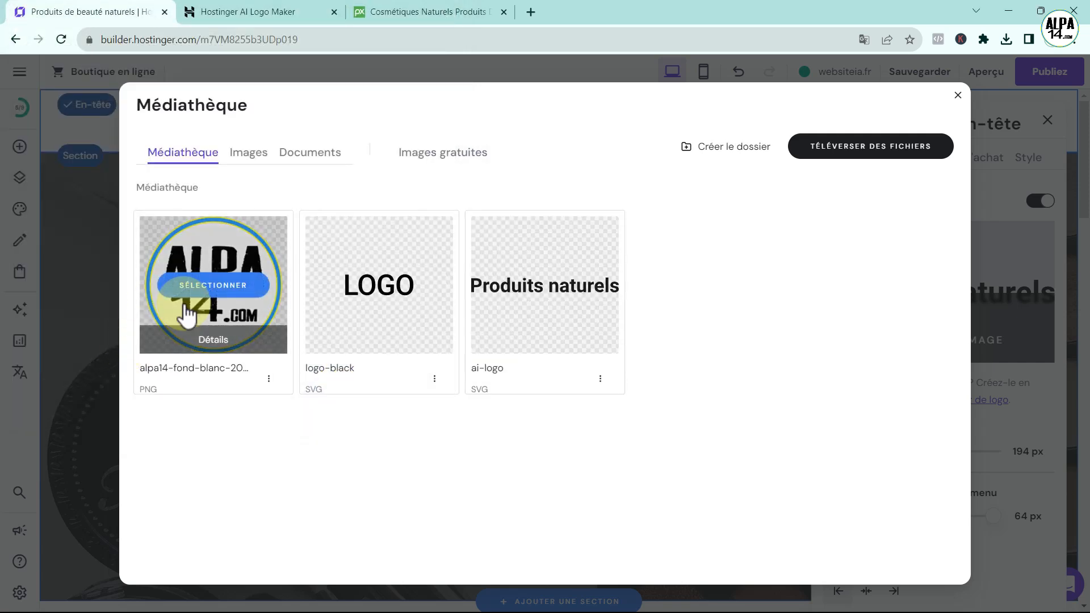
{"action": "left_click", "coordinate": [205, 281]}
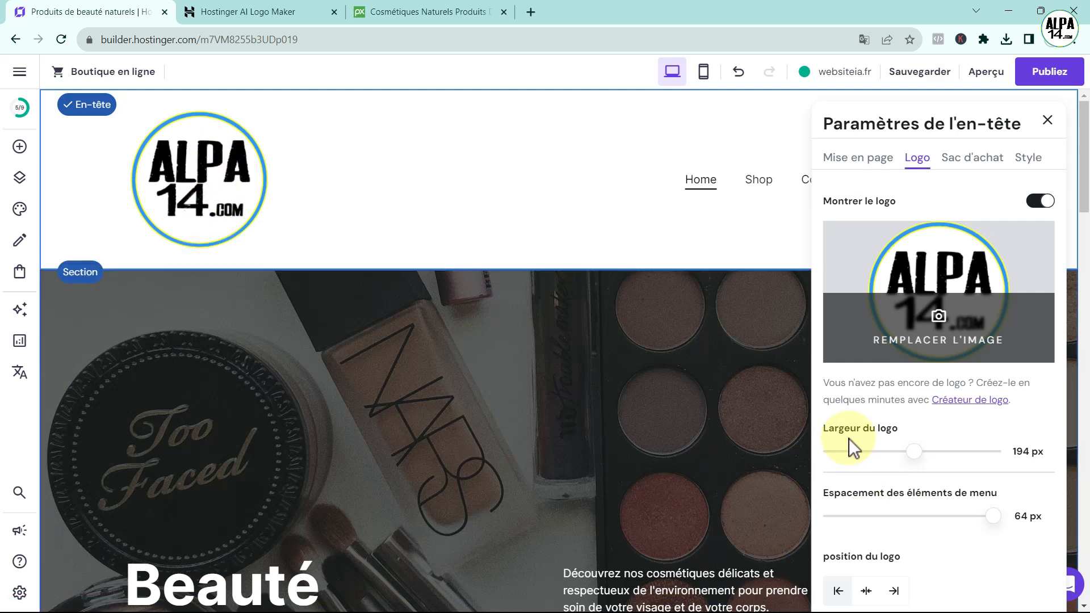
Reduce the header logo's width to about a third and set the header's top/bottom padding to 12 px
{"action": "left_click_drag", "start_coordinate": [913, 453], "coordinate": [853, 453]}
{"action": "left_click", "coordinate": [841, 158]}
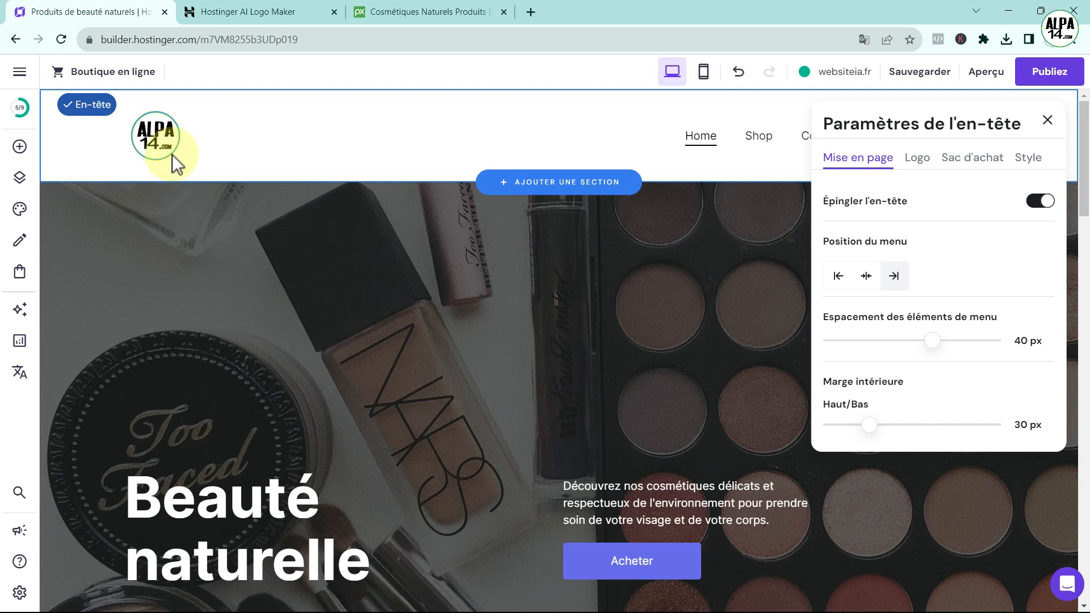
{"action": "left_click_drag", "start_coordinate": [870, 426], "coordinate": [847, 420]}
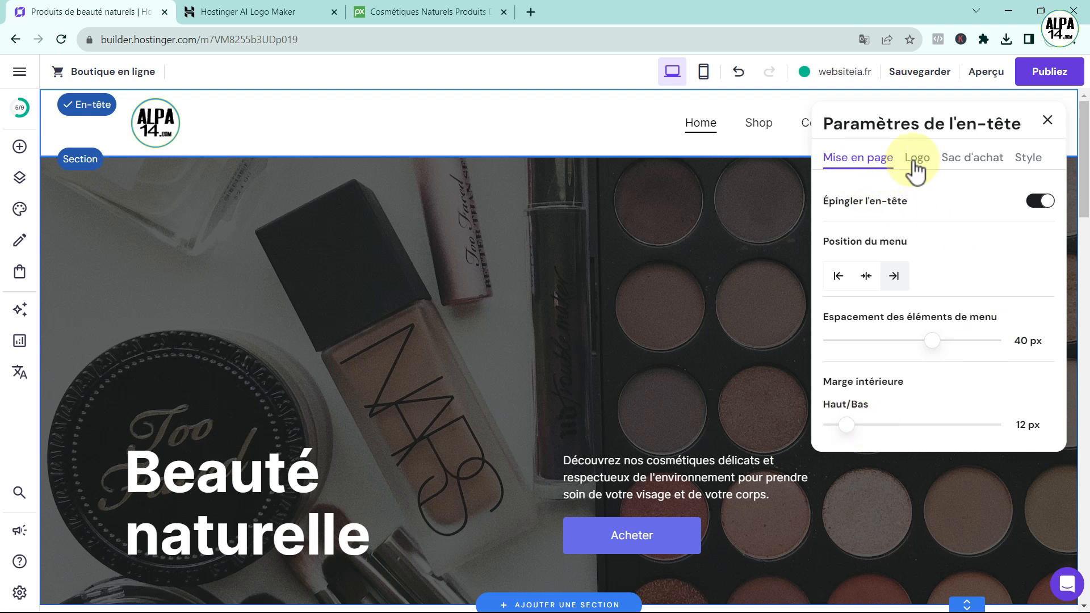
Try the Medium and large sizes for the header's shopping bag icon, and return it to Small
{"action": "left_click", "coordinate": [955, 162]}
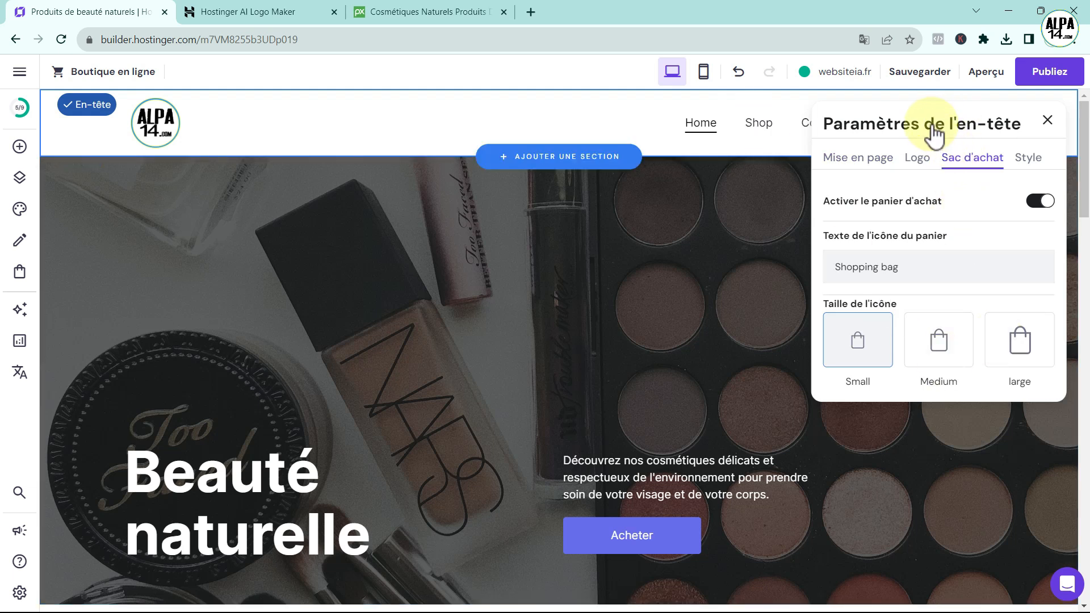
{"action": "left_click", "coordinate": [948, 358]}
{"action": "left_click", "coordinate": [1018, 358]}
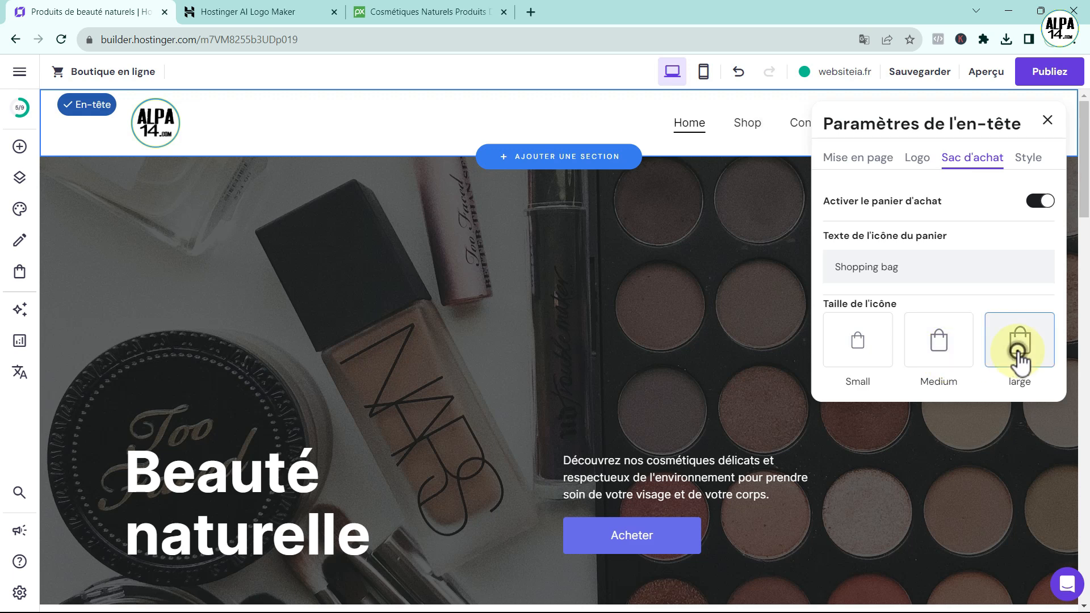
{"action": "left_click", "coordinate": [948, 359]}
{"action": "left_click", "coordinate": [852, 357]}
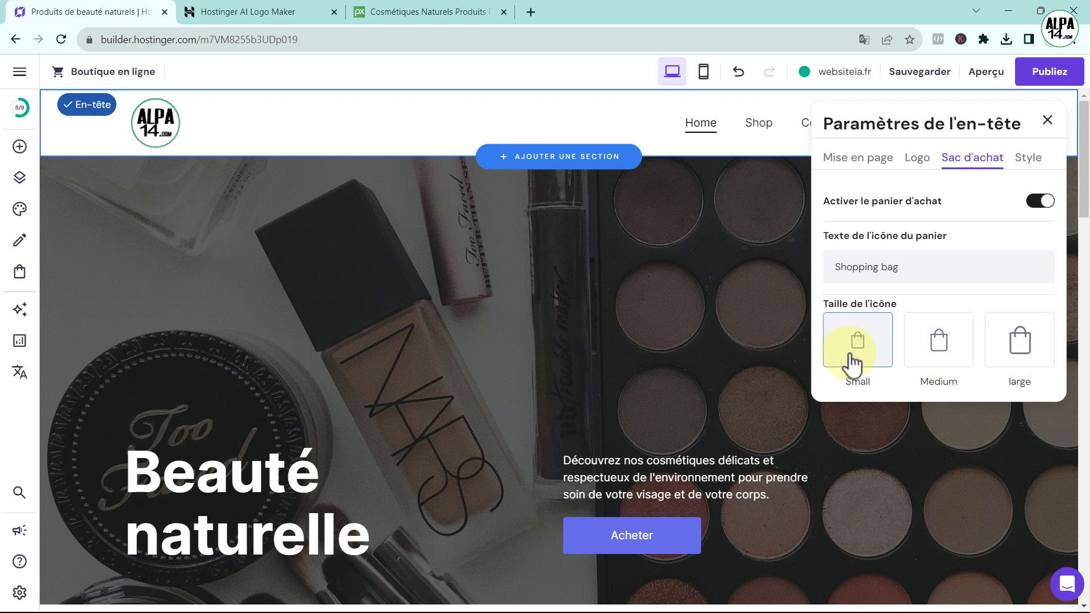
Rename the Home page to Accueil in the site's main navigation and save the page settings
{"action": "left_click", "coordinate": [605, 109]}
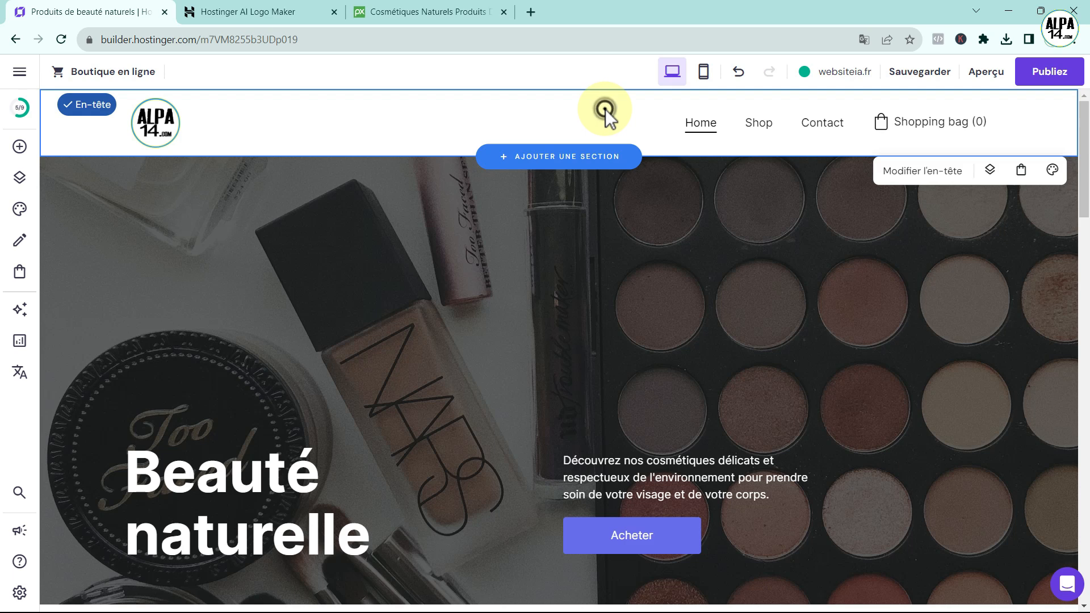
{"action": "left_click", "coordinate": [991, 171]}
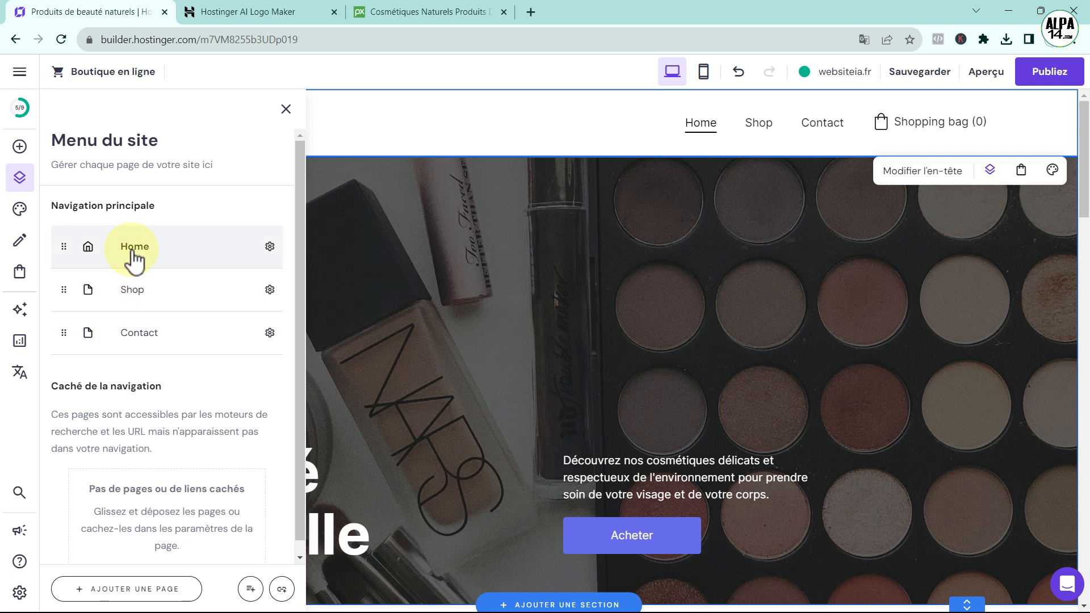
{"action": "left_click", "coordinate": [269, 248]}
{"action": "left_click", "coordinate": [343, 336]}
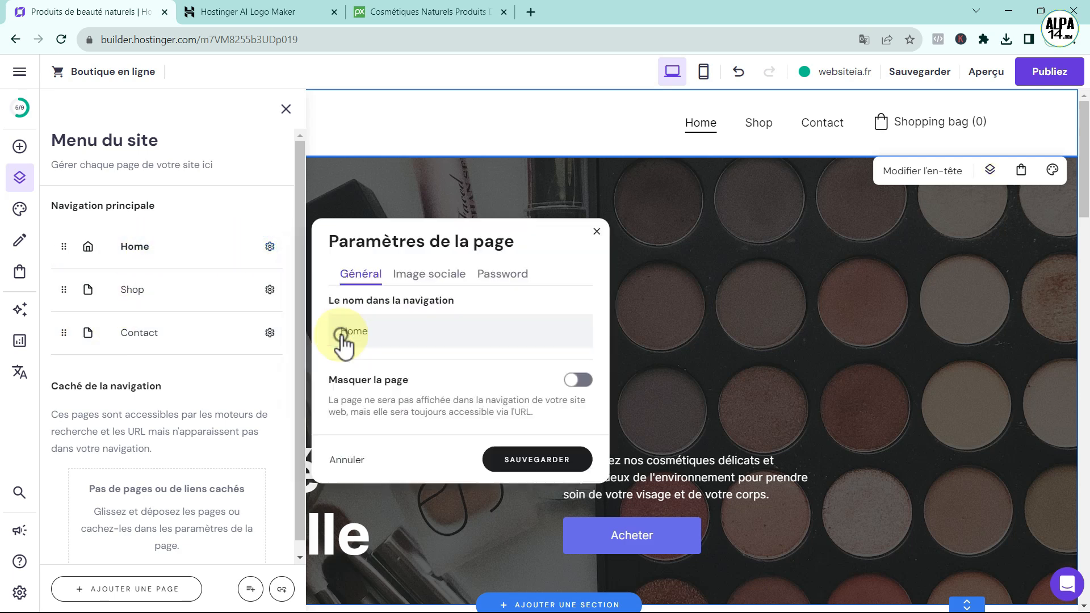
{"action": "left_click", "coordinate": [382, 332]}
{"action": "key", "text": "BackSpace"}
{"action": "key", "text": "BackSpace"}
{"action": "key", "text": "BackSpace"}
{"action": "key", "text": "BackSpace"}
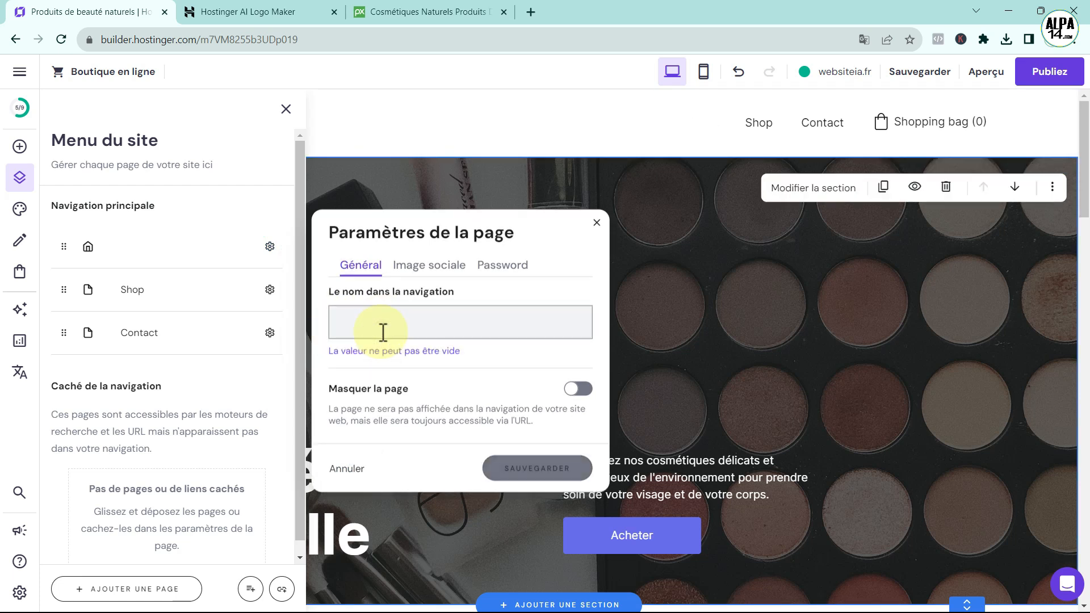
{"action": "type", "text": "Accueil"}
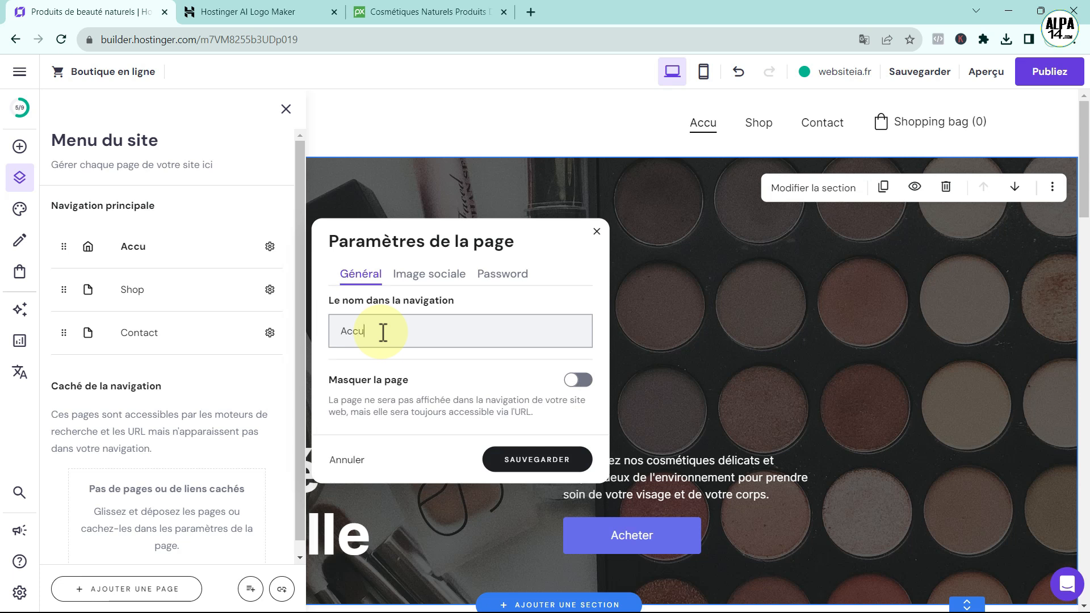
{"action": "left_click", "coordinate": [543, 461]}
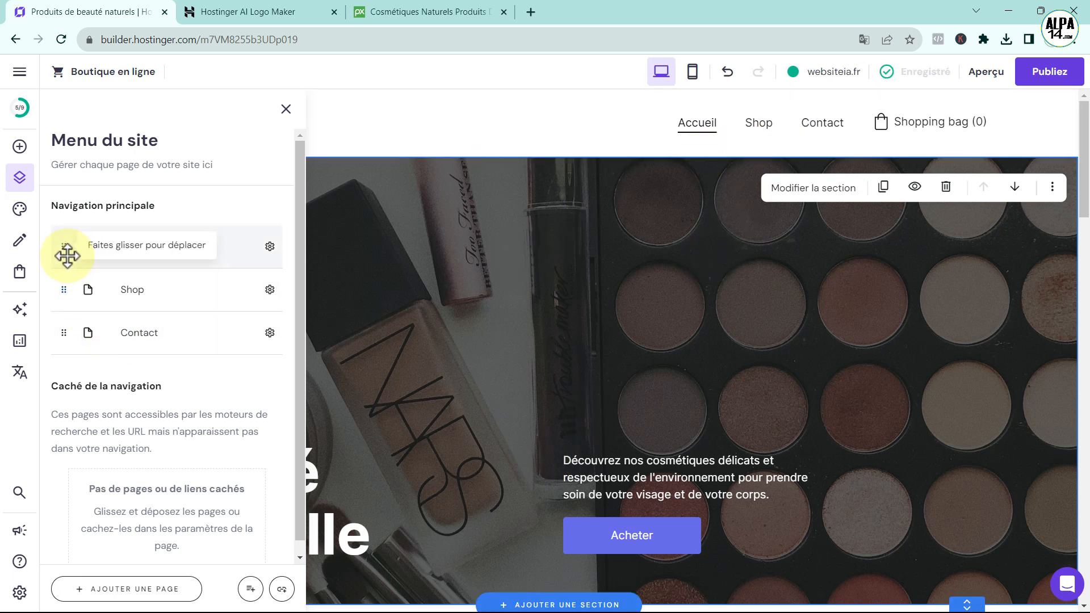
Try placing the Accueil page after Shop and as its sub-page, move it back to first place, and close the site menu
{"action": "left_click_drag", "start_coordinate": [65, 246], "coordinate": [61, 295]}
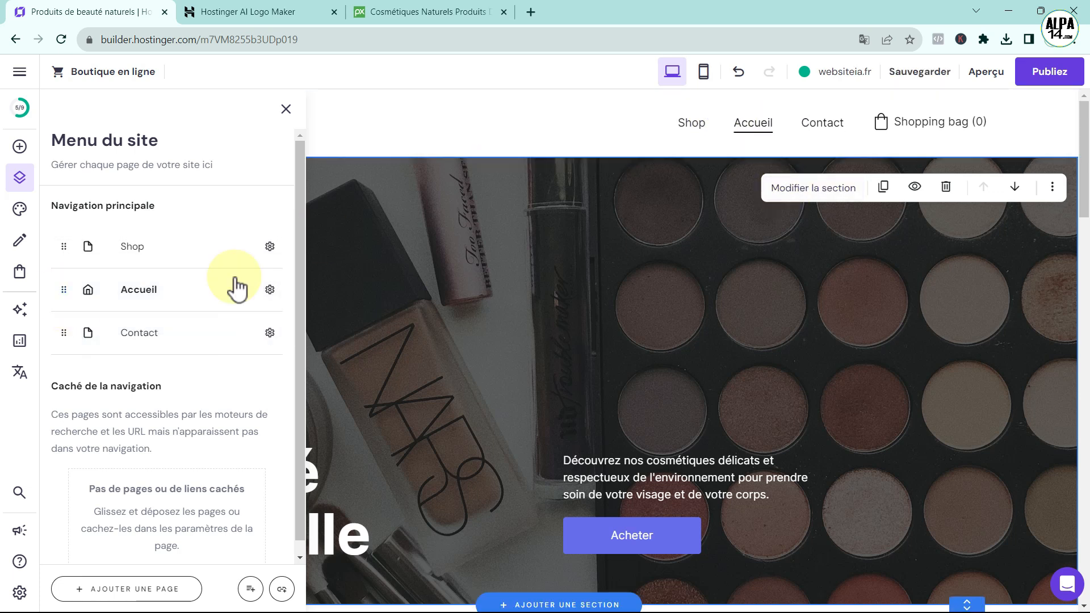
{"action": "left_click_drag", "start_coordinate": [62, 290], "coordinate": [111, 309]}
{"action": "mouse_move", "coordinate": [762, 130]}
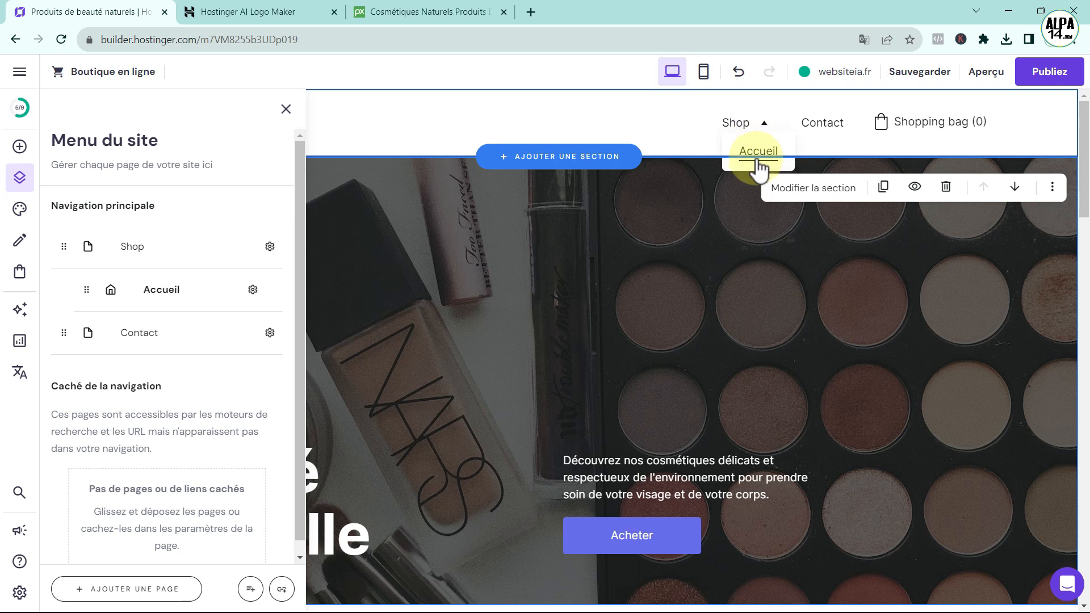
{"action": "left_click_drag", "start_coordinate": [86, 289], "coordinate": [59, 244]}
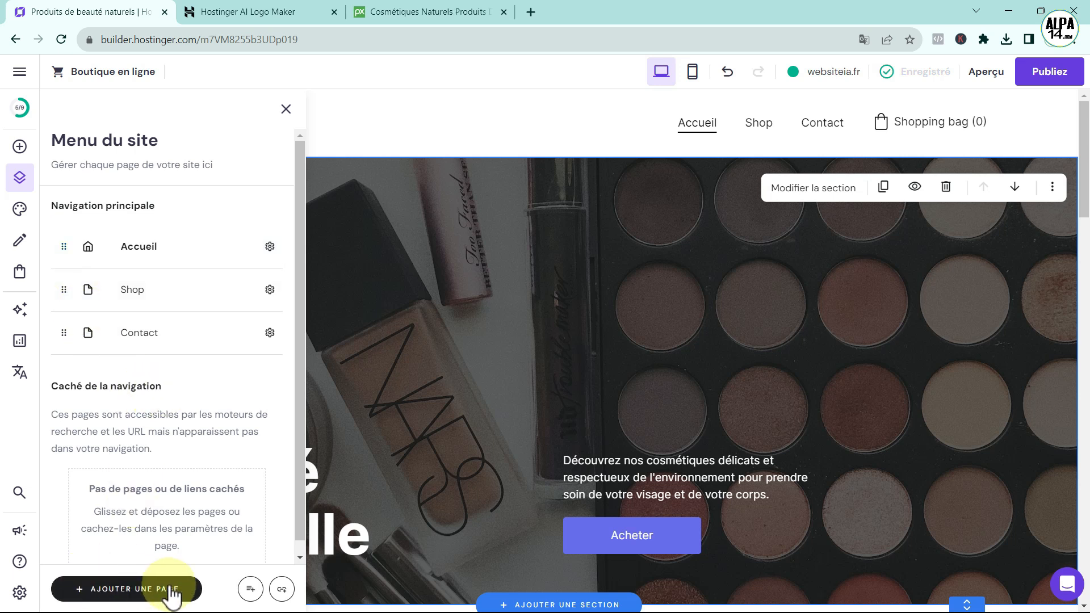
{"action": "left_click", "coordinate": [285, 107]}
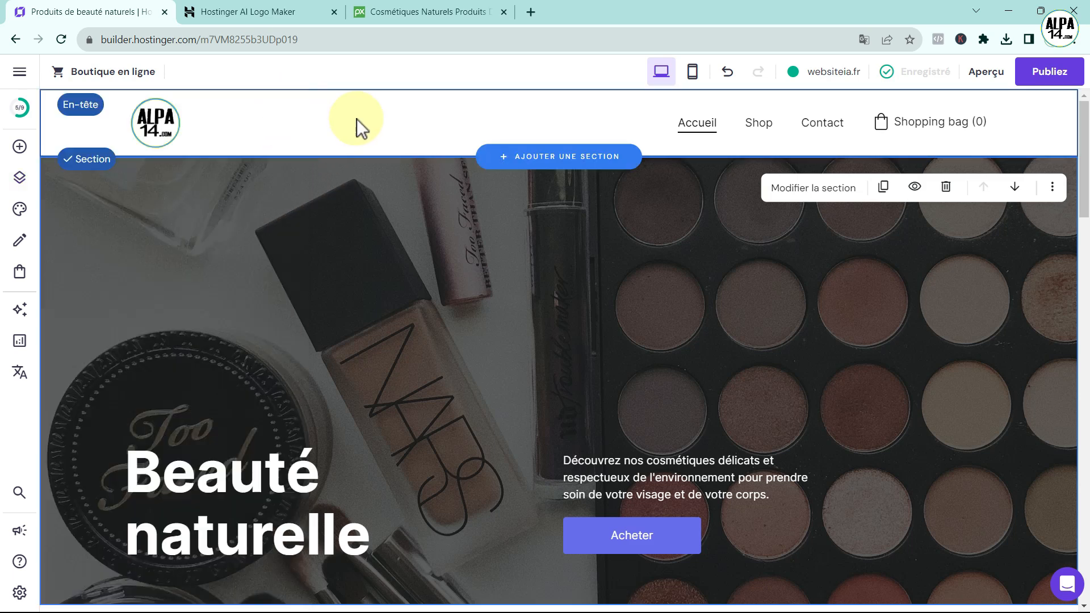
{"action": "scroll", "coordinate": [568, 286], "scroll_direction": "down", "scroll_amount": 1}
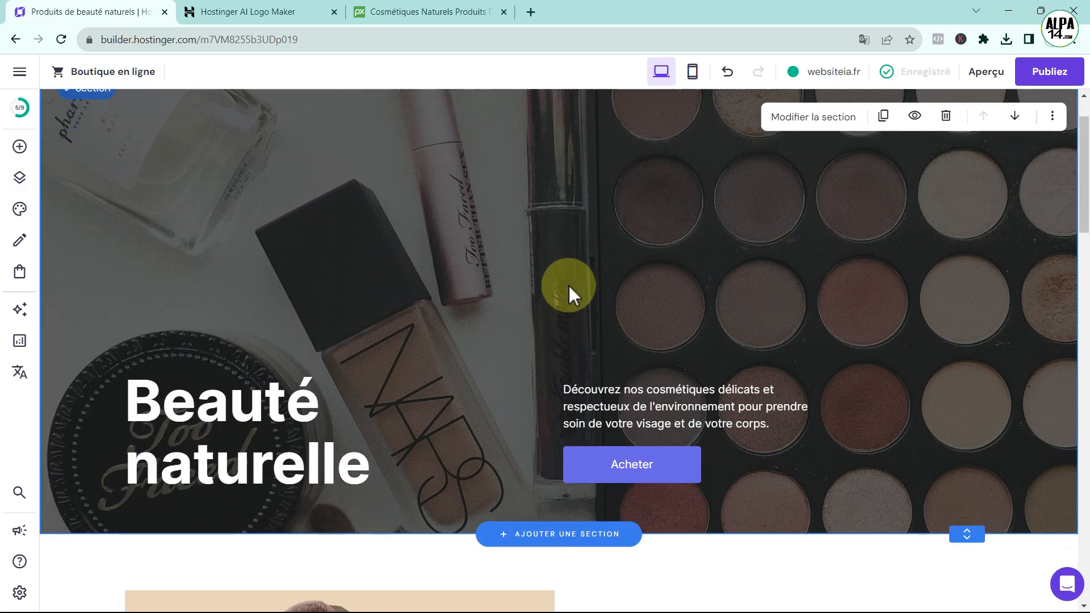
{"action": "scroll", "coordinate": [278, 299], "scroll_direction": "up", "scroll_amount": 1}
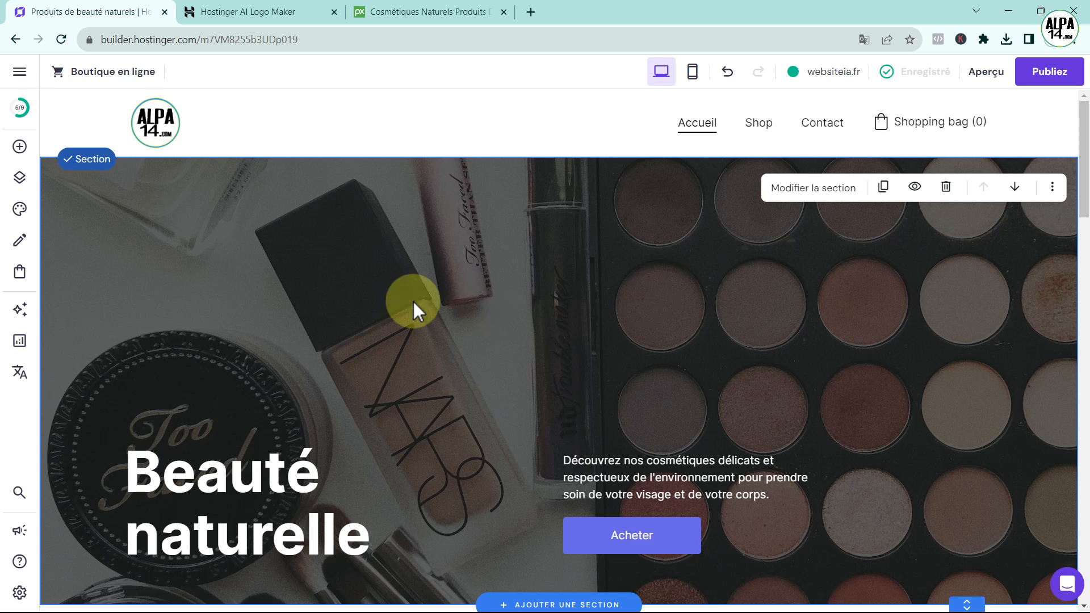
{"action": "scroll", "coordinate": [486, 352], "scroll_direction": "down", "scroll_amount": 1}
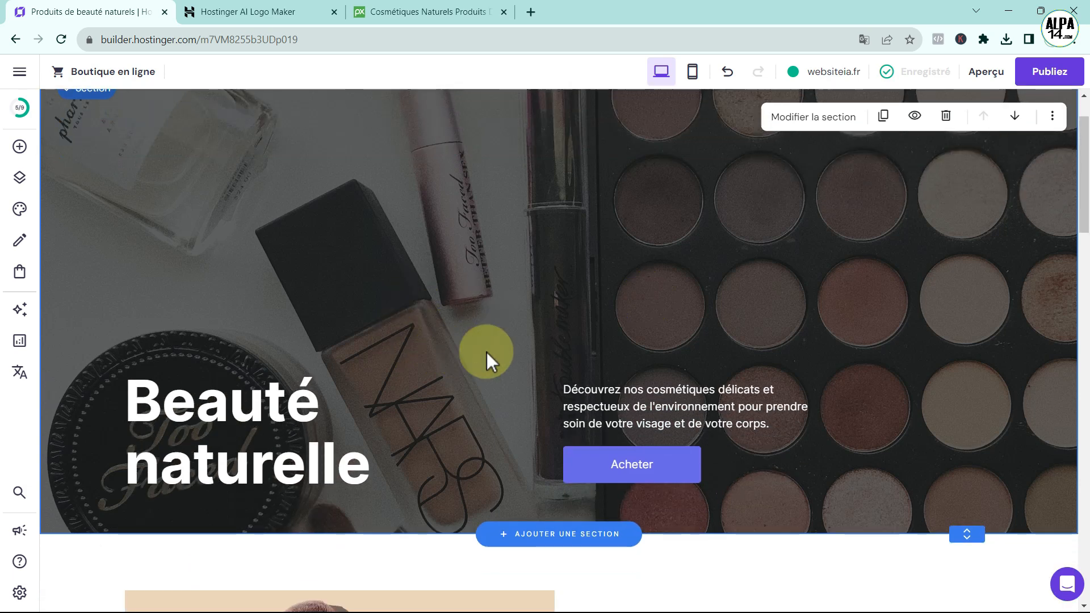
{"action": "scroll", "coordinate": [486, 352], "scroll_direction": "up", "scroll_amount": 1}
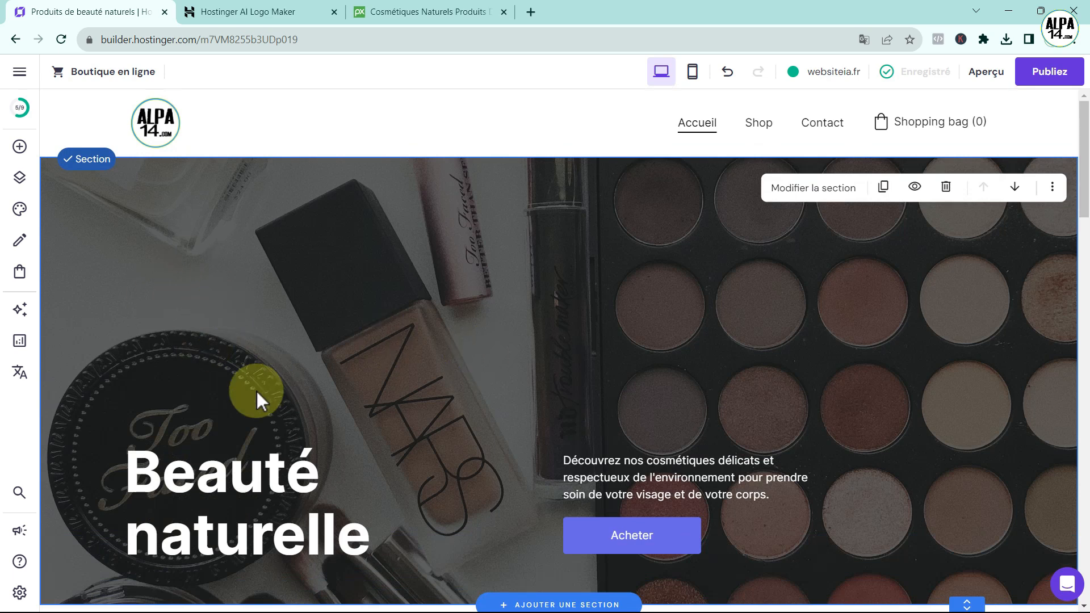
Move the "Beauté naturelle" heading, the description and the Acheter button up toward the vertical middle of the hero section
{"action": "left_click_drag", "start_coordinate": [230, 499], "coordinate": [231, 369]}
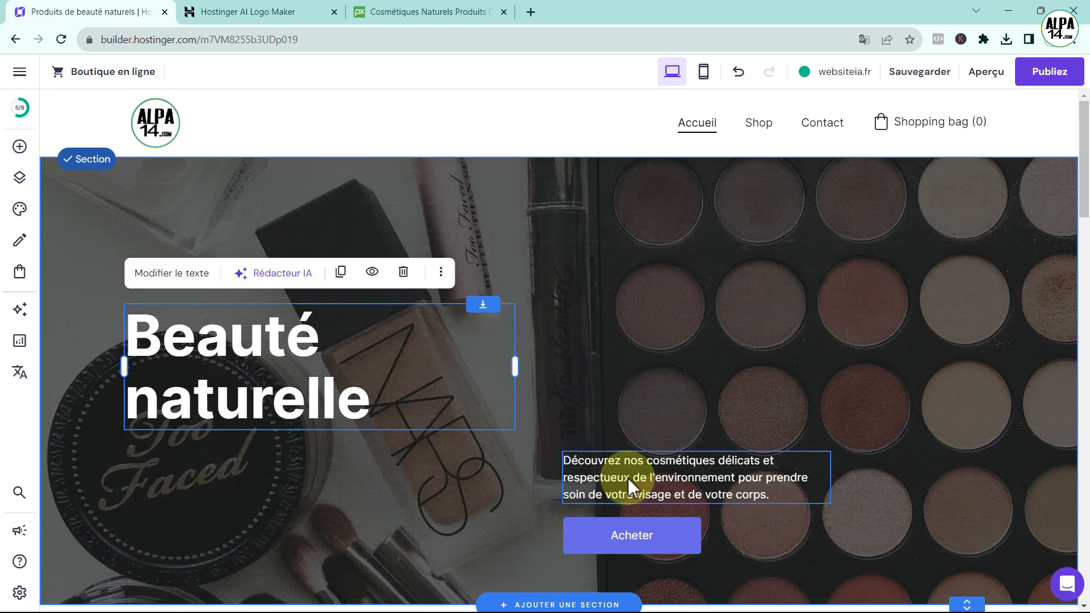
{"action": "left_click", "coordinate": [636, 479]}
{"action": "left_click_drag", "start_coordinate": [636, 478], "coordinate": [639, 342]}
{"action": "left_click_drag", "start_coordinate": [631, 537], "coordinate": [633, 403]}
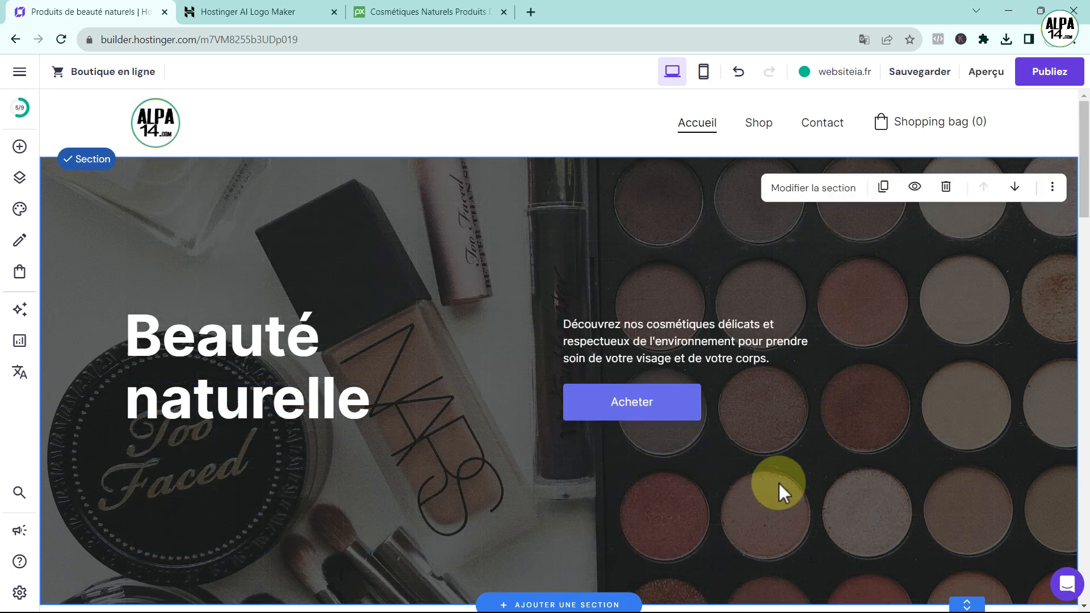
Lower the hero's Acheter button and description slightly, leaving a wider gap between them
{"action": "left_click_drag", "start_coordinate": [607, 405], "coordinate": [608, 431]}
{"action": "left_click_drag", "start_coordinate": [604, 337], "coordinate": [603, 354]}
{"action": "left_click", "coordinate": [889, 433]}
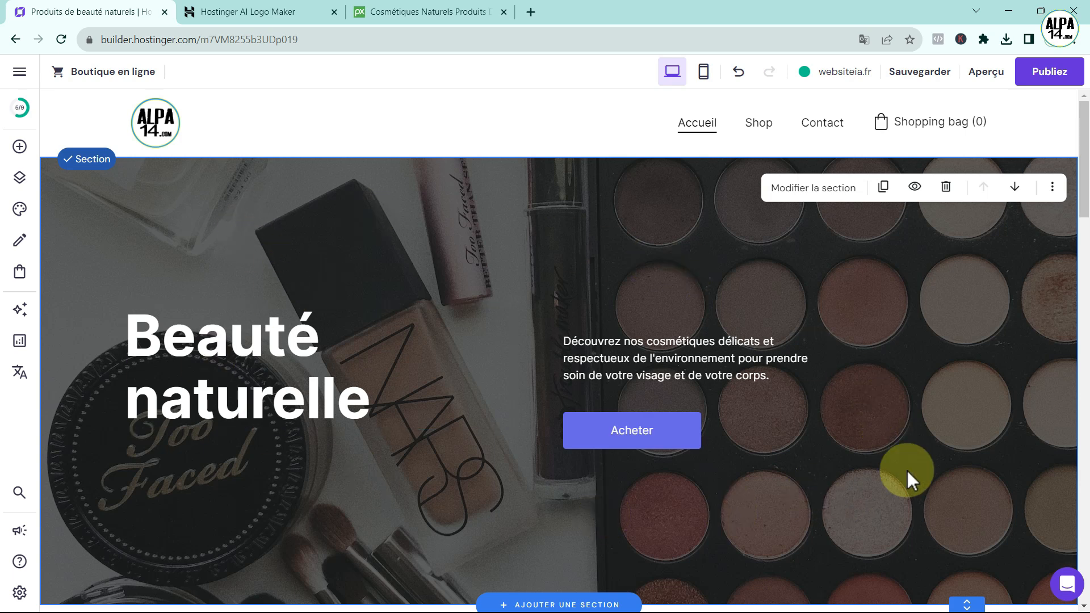
{"action": "scroll", "coordinate": [579, 438], "scroll_direction": "down", "scroll_amount": 2}
{"action": "scroll", "coordinate": [579, 438], "scroll_direction": "up", "scroll_amount": 2}
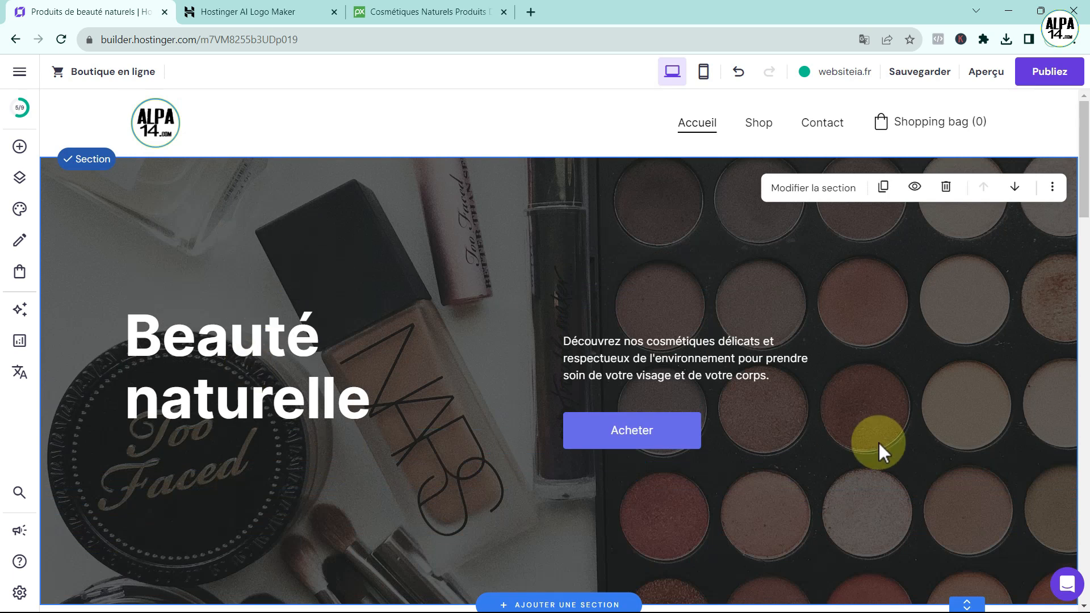
Upload ban-nat.webp from the Téléchargements folder to the media library and use it as the hero section's background image
{"action": "left_click", "coordinate": [821, 193]}
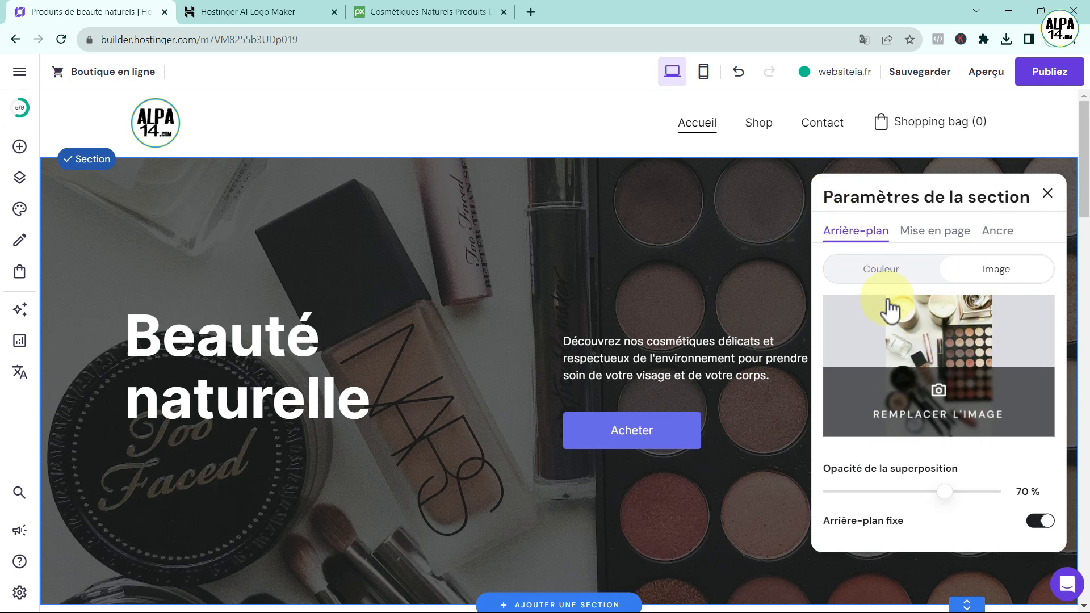
{"action": "left_click", "coordinate": [925, 420]}
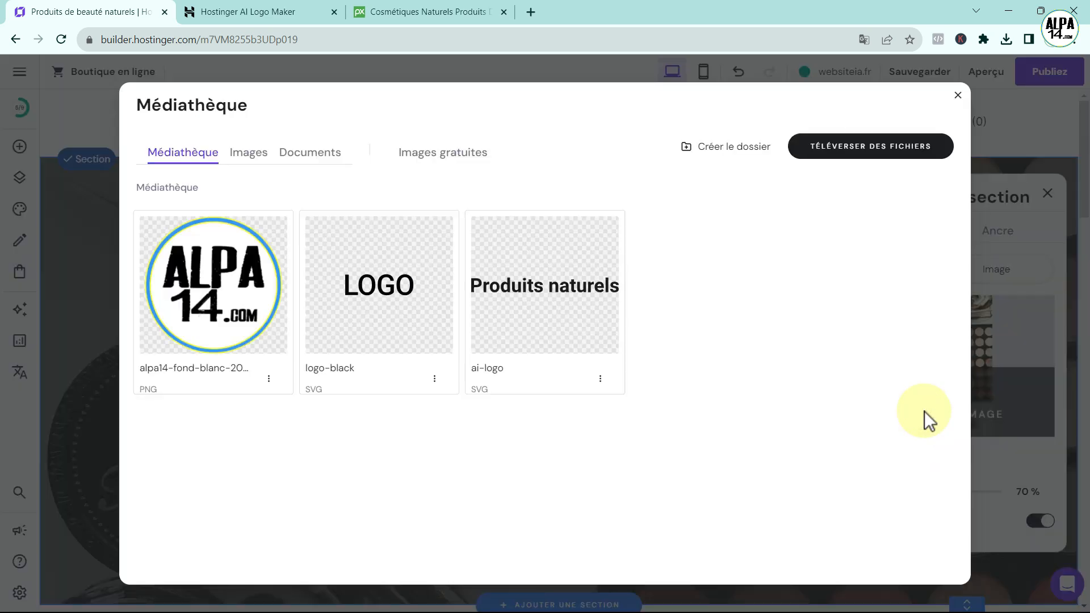
{"action": "left_click", "coordinate": [845, 147]}
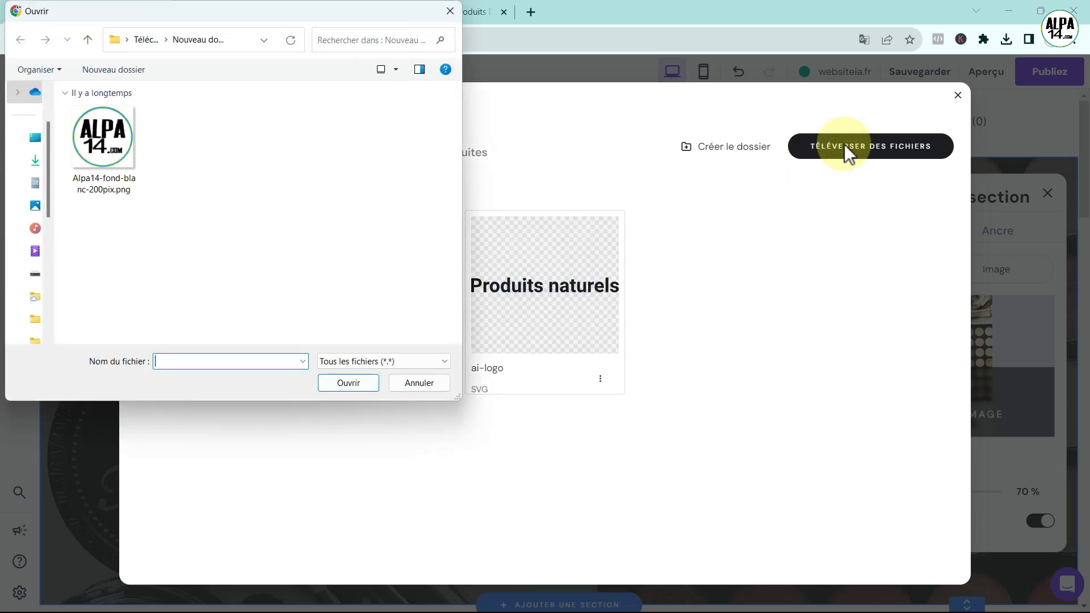
{"action": "left_click", "coordinate": [89, 41]}
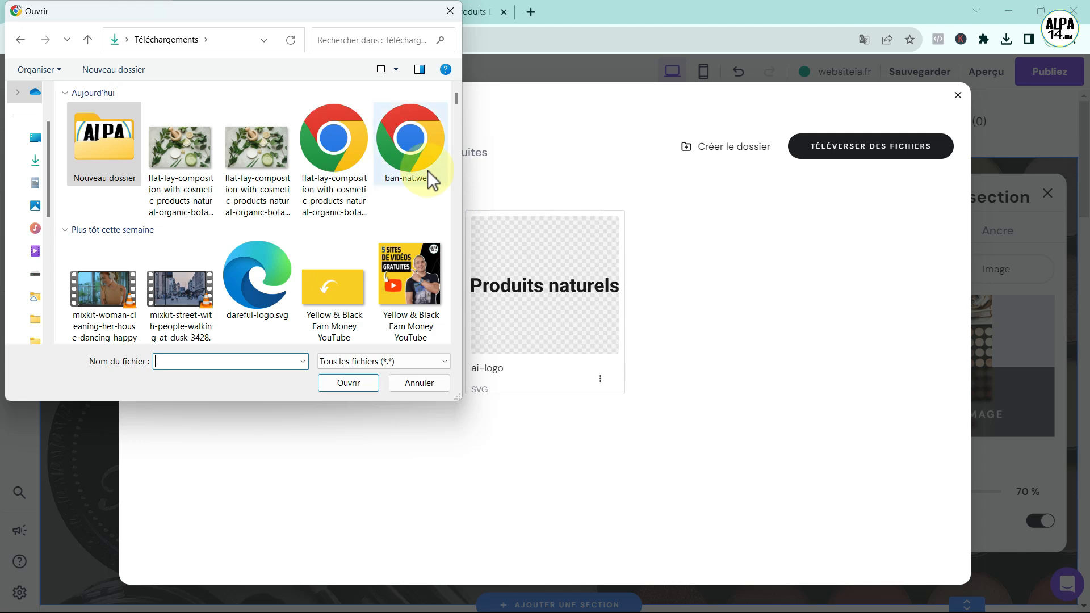
{"action": "left_click", "coordinate": [410, 145]}
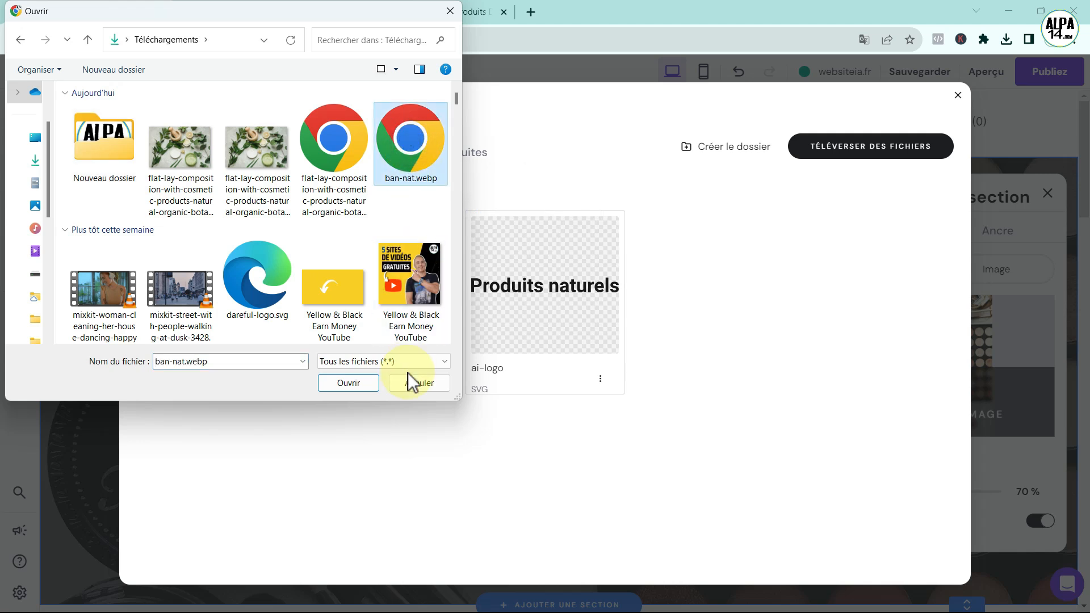
{"action": "left_click", "coordinate": [360, 389]}
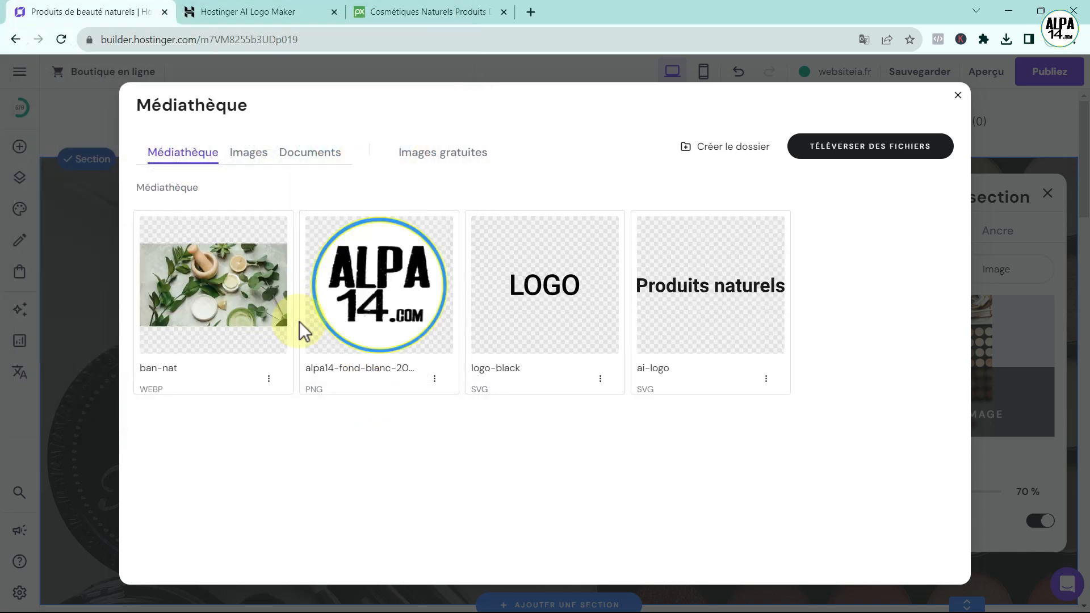
{"action": "left_click", "coordinate": [239, 288]}
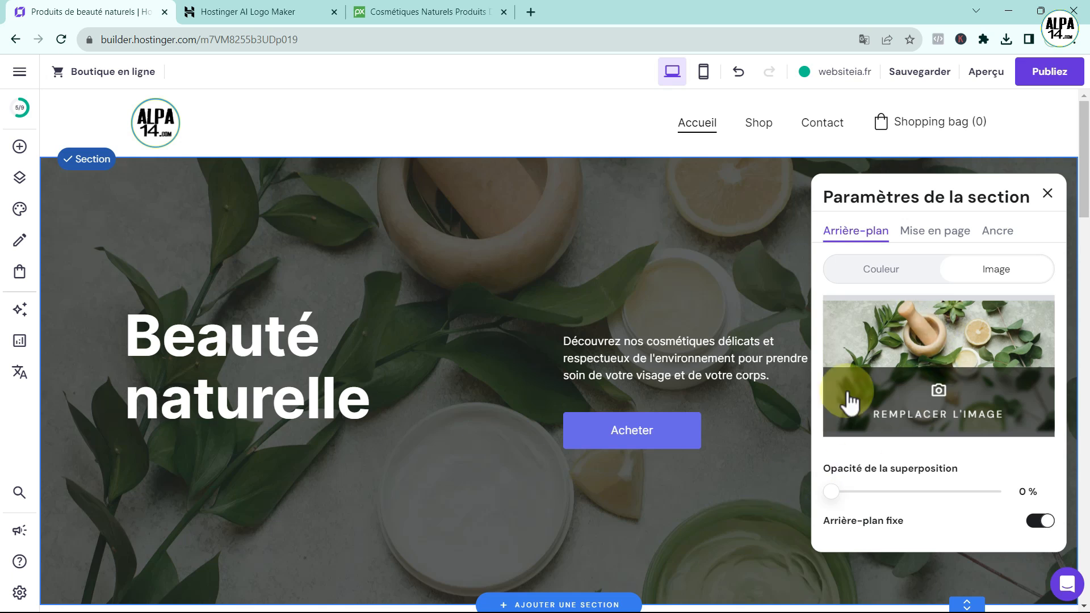
{"action": "left_click", "coordinate": [1047, 193]}
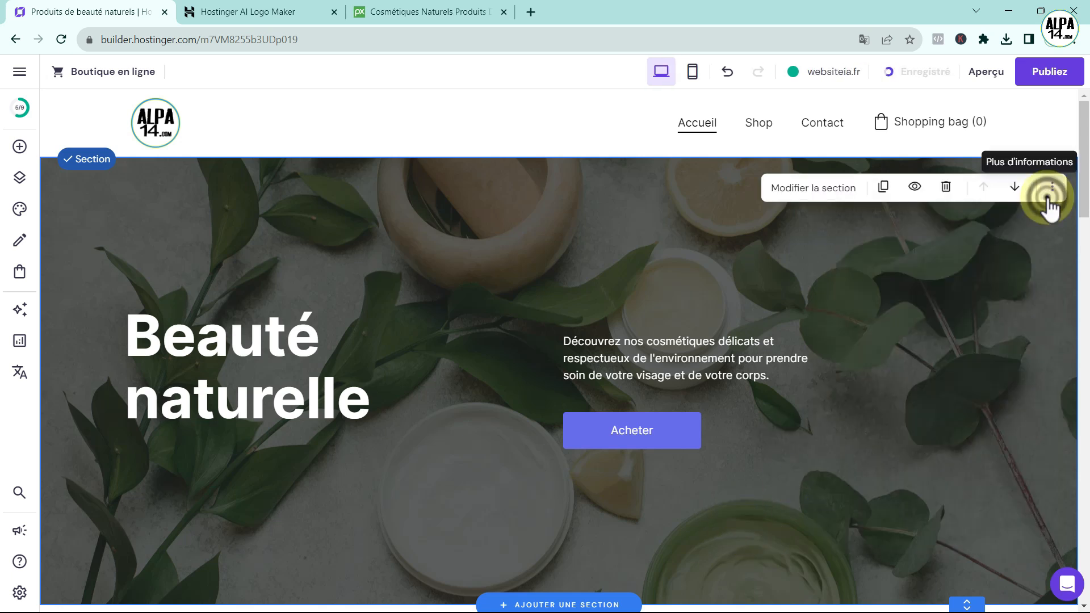
{"action": "scroll", "coordinate": [973, 455], "scroll_direction": "down", "scroll_amount": 1}
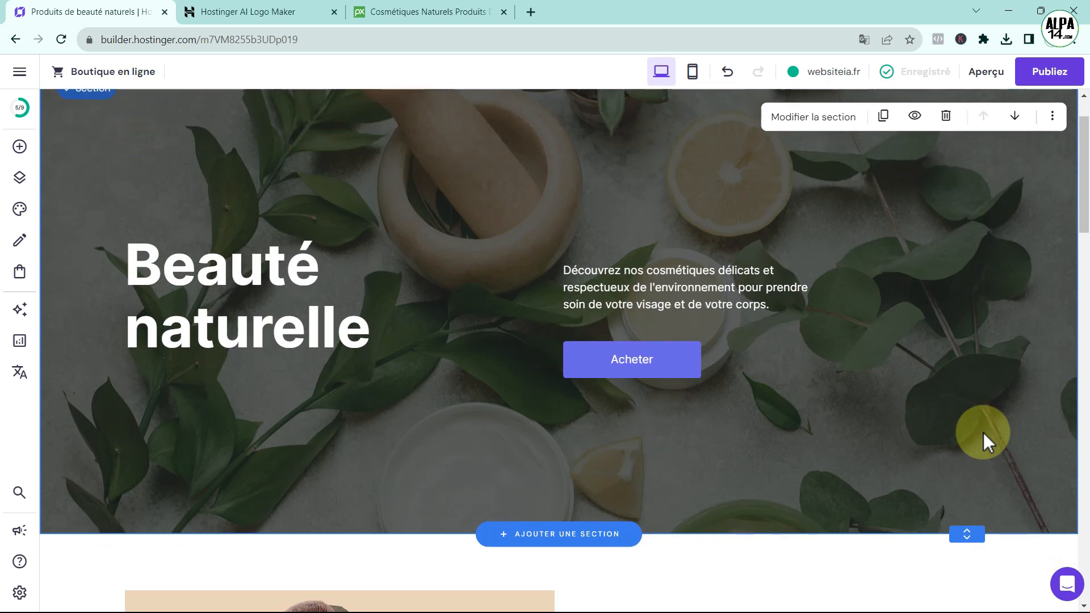
{"action": "scroll", "coordinate": [965, 387], "scroll_direction": "up", "scroll_amount": 1}
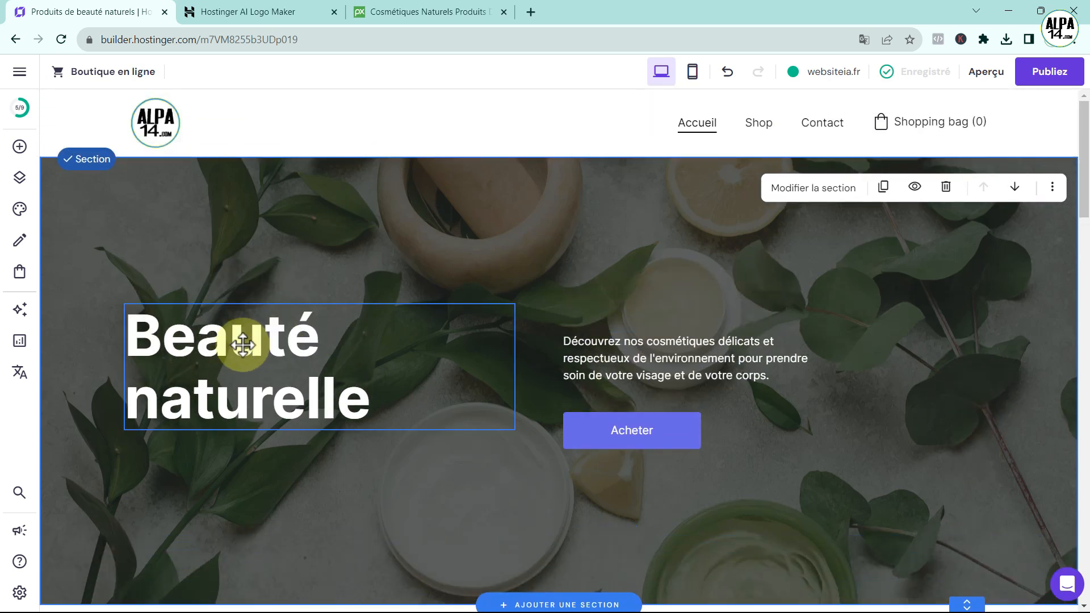
Try adding the text "dss" to the end of the "Beauté naturelle" heading, remove it and leave text editing
{"action": "left_click", "coordinate": [362, 406]}
{"action": "left_click", "coordinate": [365, 408]}
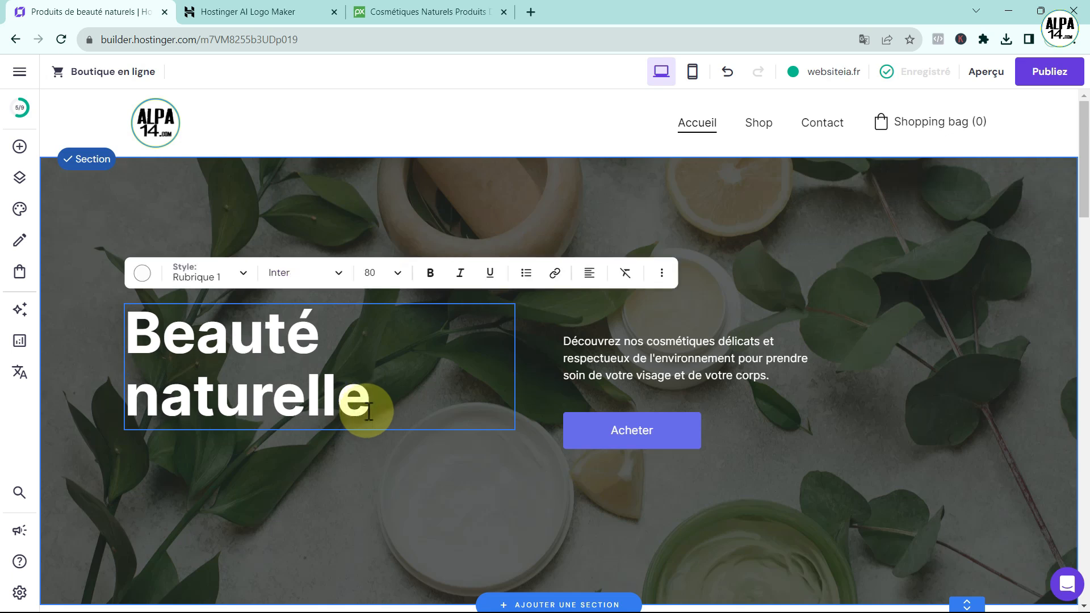
{"action": "type", "text": "dss"}
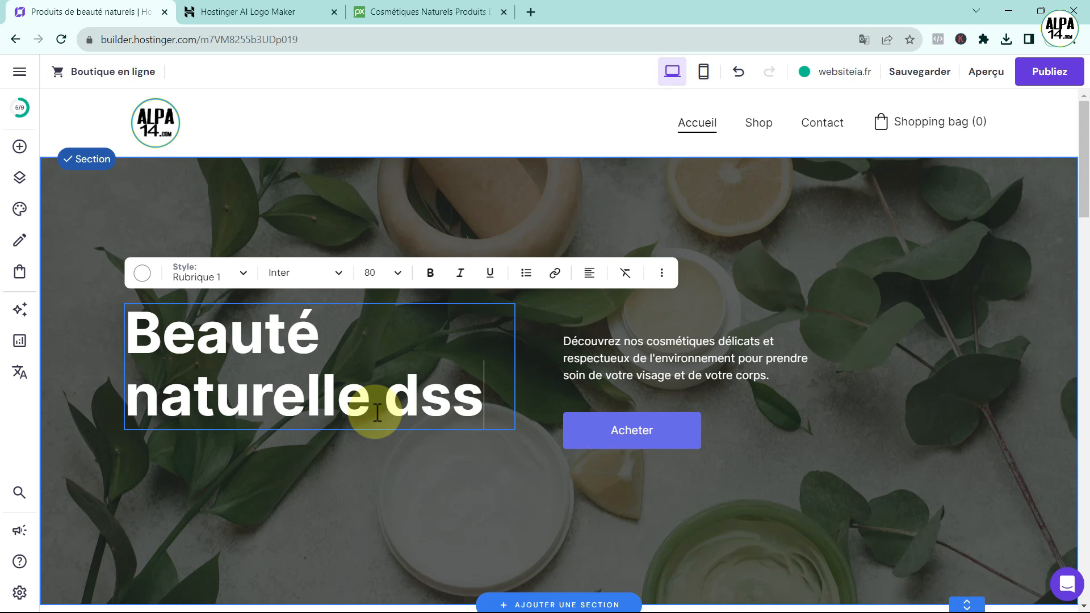
{"action": "key", "text": "BackSpace"}
{"action": "key", "text": "BackSpace"}
{"action": "key", "text": "BackSpace"}
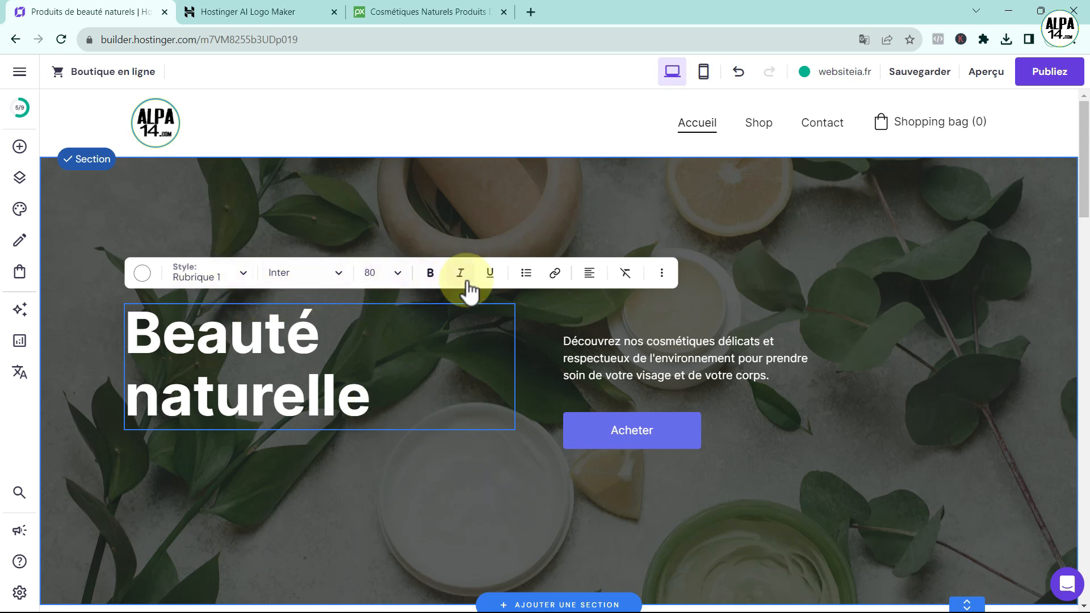
{"action": "left_click", "coordinate": [459, 482]}
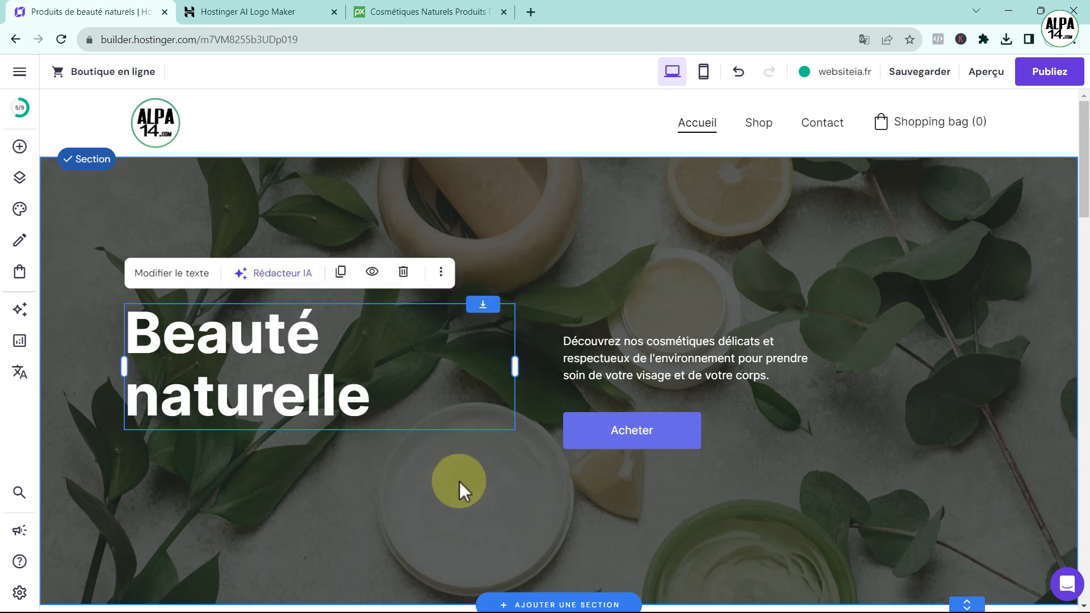
Open the hero description for text editing, view the Acheter button's general settings, and close both without changes
{"action": "left_click", "coordinate": [638, 360]}
{"action": "left_click", "coordinate": [636, 358]}
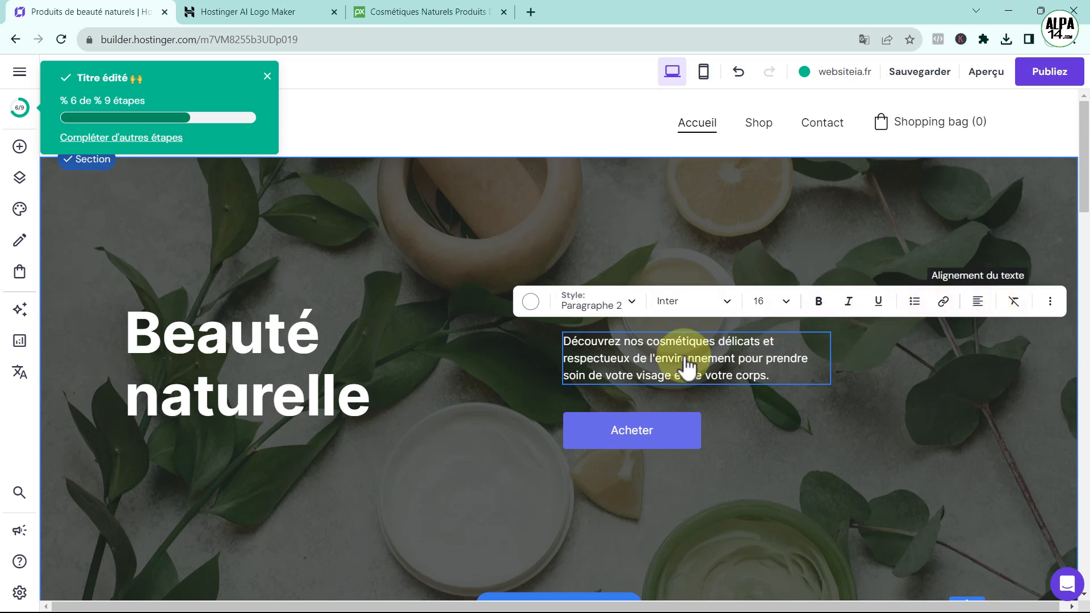
{"action": "left_click", "coordinate": [772, 440]}
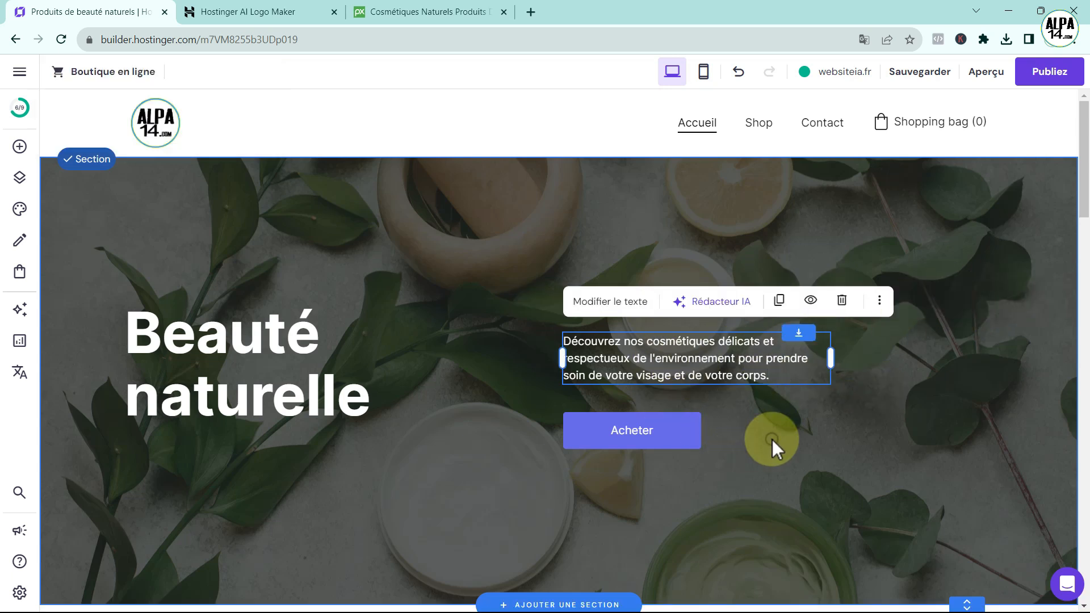
{"action": "left_click", "coordinate": [636, 441]}
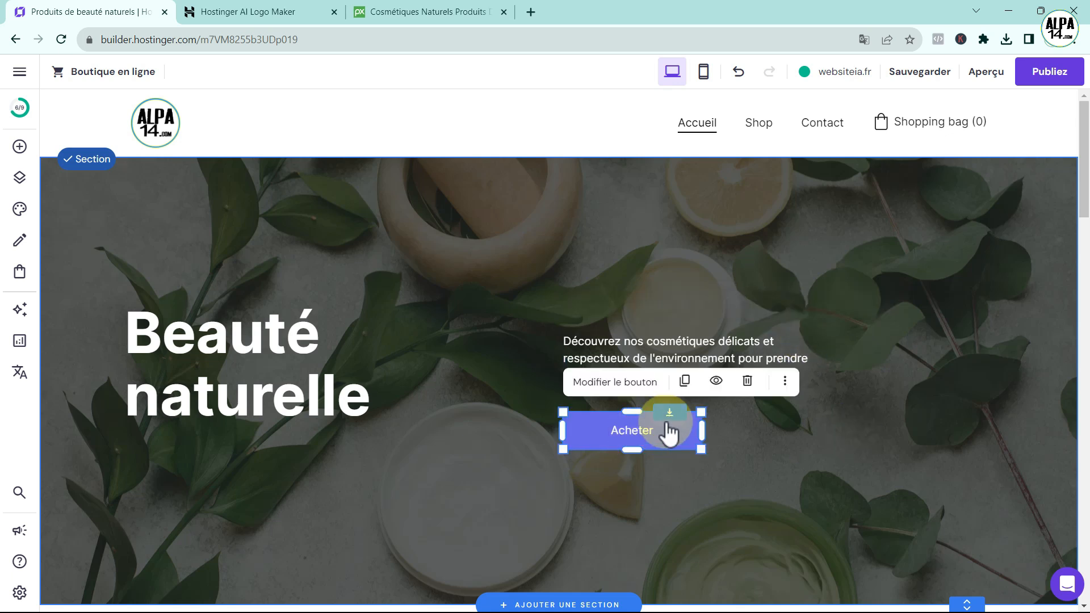
{"action": "left_click", "coordinate": [616, 383]}
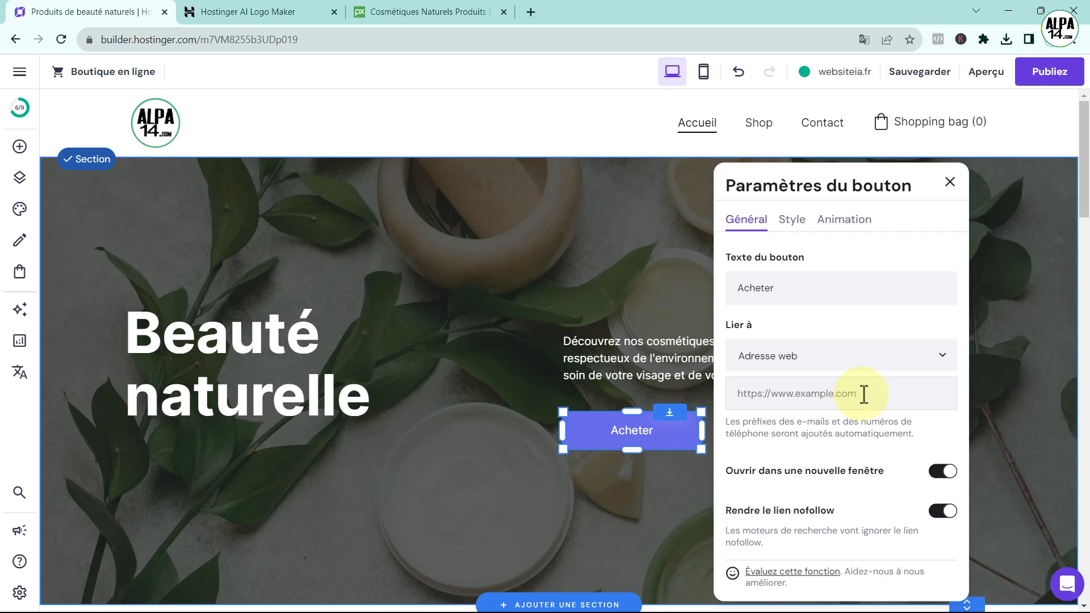
{"action": "left_click", "coordinate": [571, 523]}
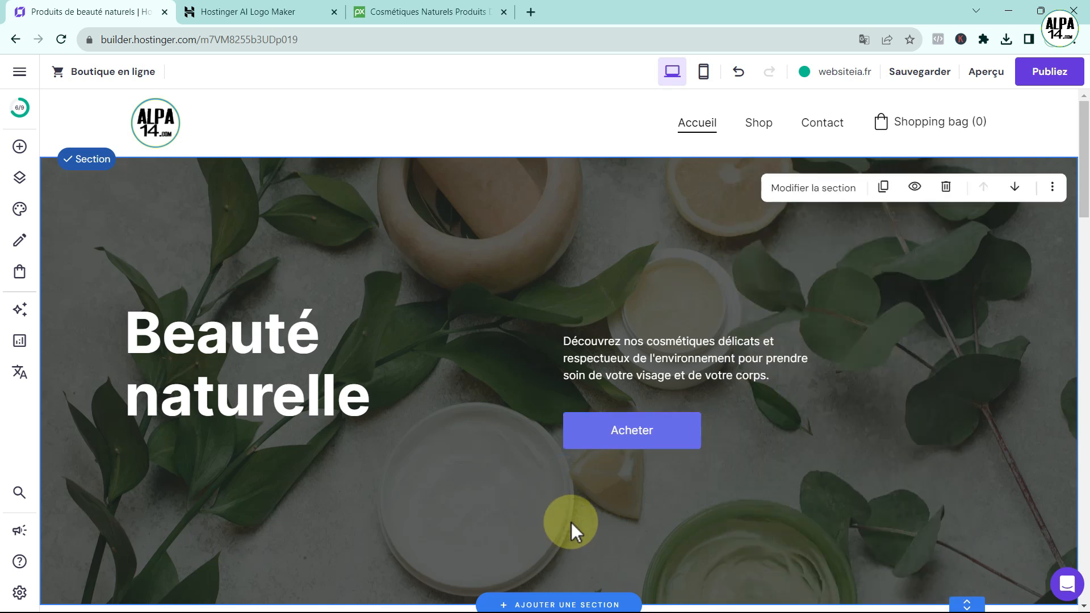
Move the "À propos" heading, its description and the En savoir plus button up, leaving a gap between description and button
{"action": "scroll", "coordinate": [536, 462], "scroll_direction": "down", "scroll_amount": 7}
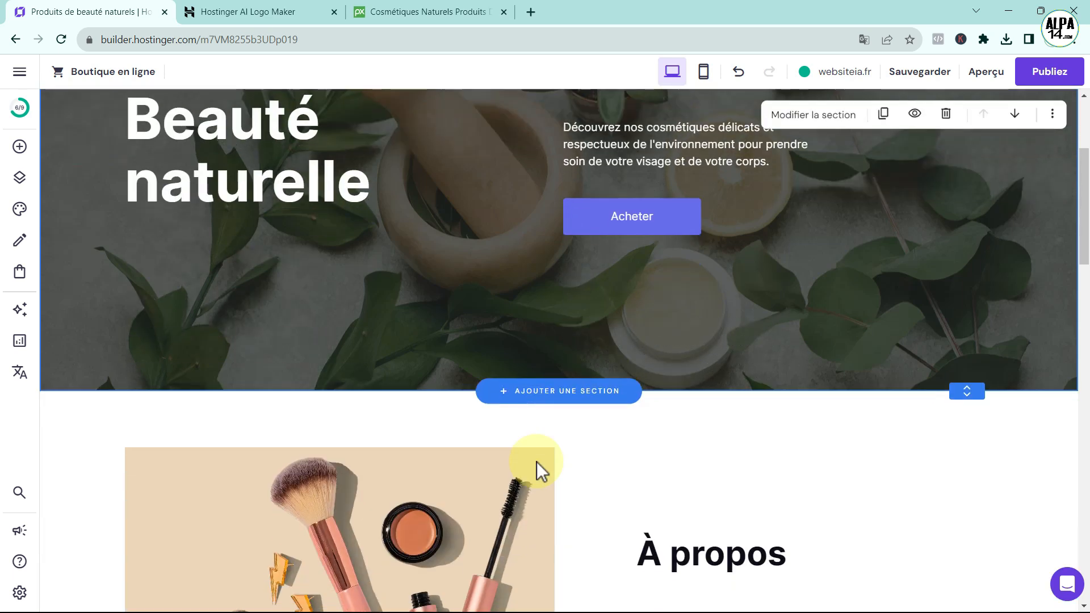
{"action": "scroll", "coordinate": [377, 433], "scroll_direction": "down", "scroll_amount": 1}
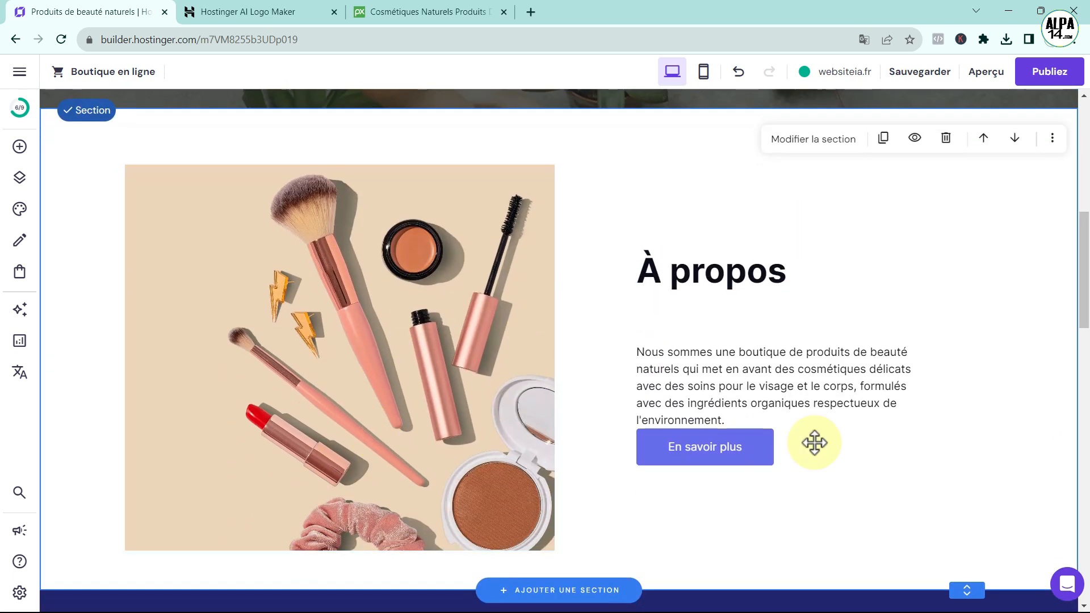
{"action": "scroll", "coordinate": [419, 404], "scroll_direction": "up", "scroll_amount": 1}
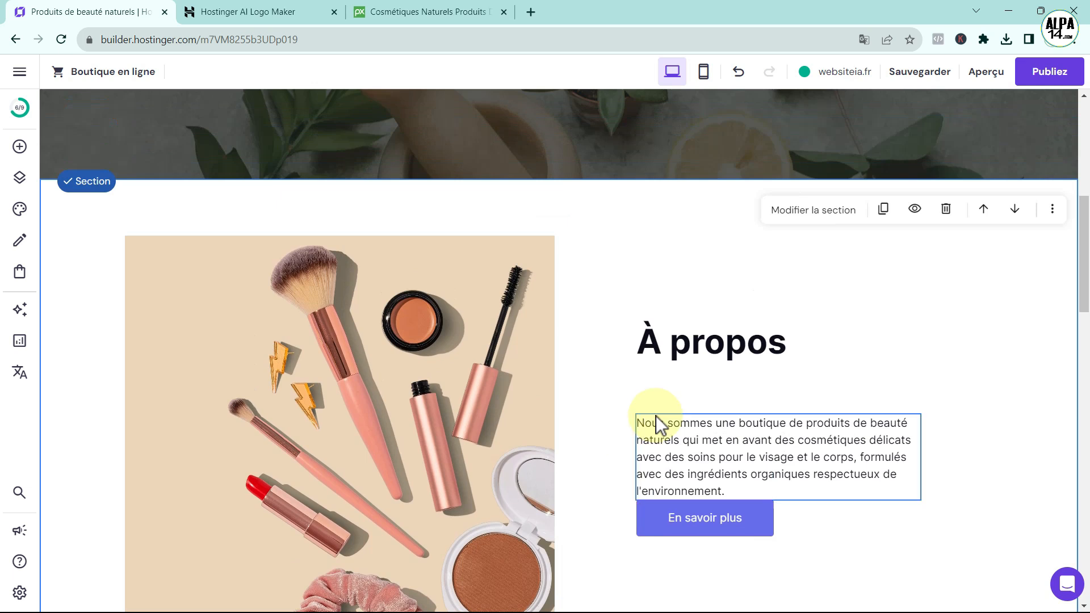
{"action": "left_click_drag", "start_coordinate": [704, 341], "coordinate": [707, 315]}
{"action": "left_click_drag", "start_coordinate": [714, 453], "coordinate": [716, 407]}
{"action": "left_click_drag", "start_coordinate": [704, 524], "coordinate": [711, 488]}
{"action": "scroll", "coordinate": [284, 449], "scroll_direction": "down", "scroll_amount": 3}
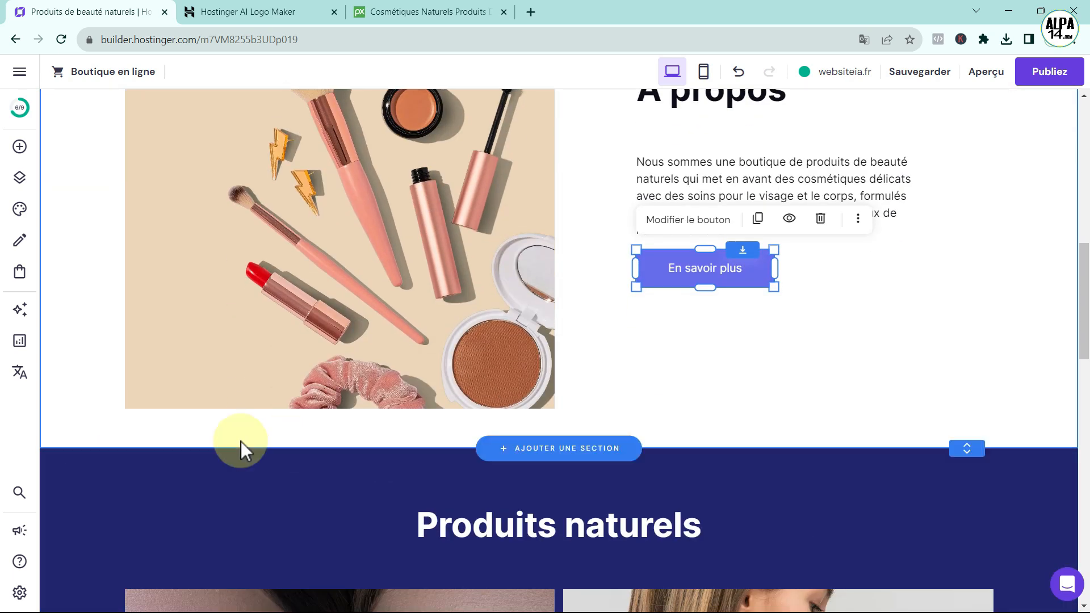
{"action": "scroll", "coordinate": [706, 526], "scroll_direction": "up", "scroll_amount": 4}
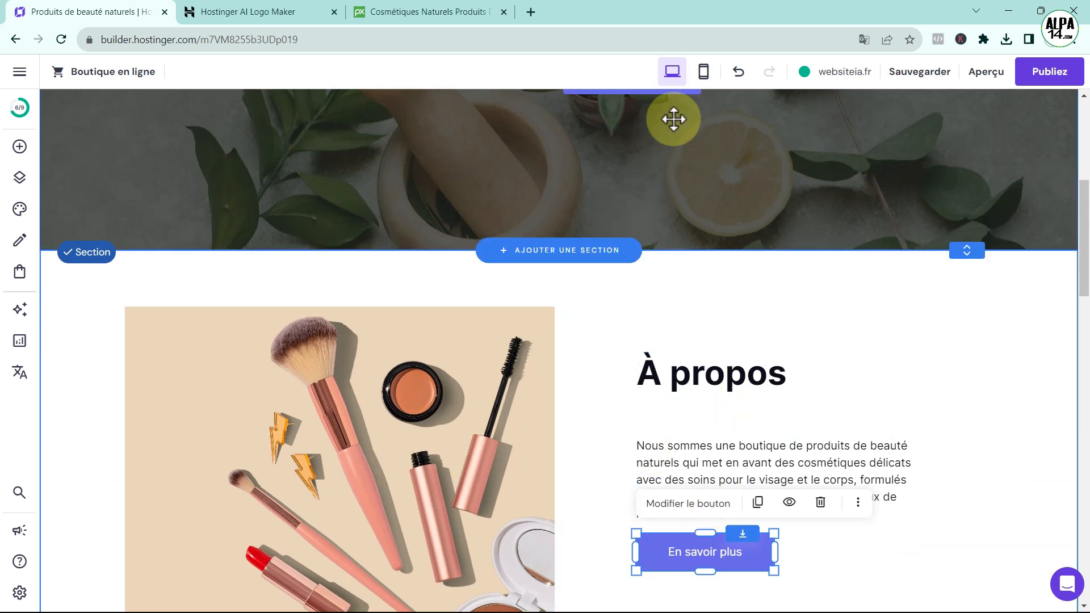
In the mobile layout, move the hero's heading, description and Acheter button up, placing the button near the horizontal center
{"action": "left_click", "coordinate": [705, 81]}
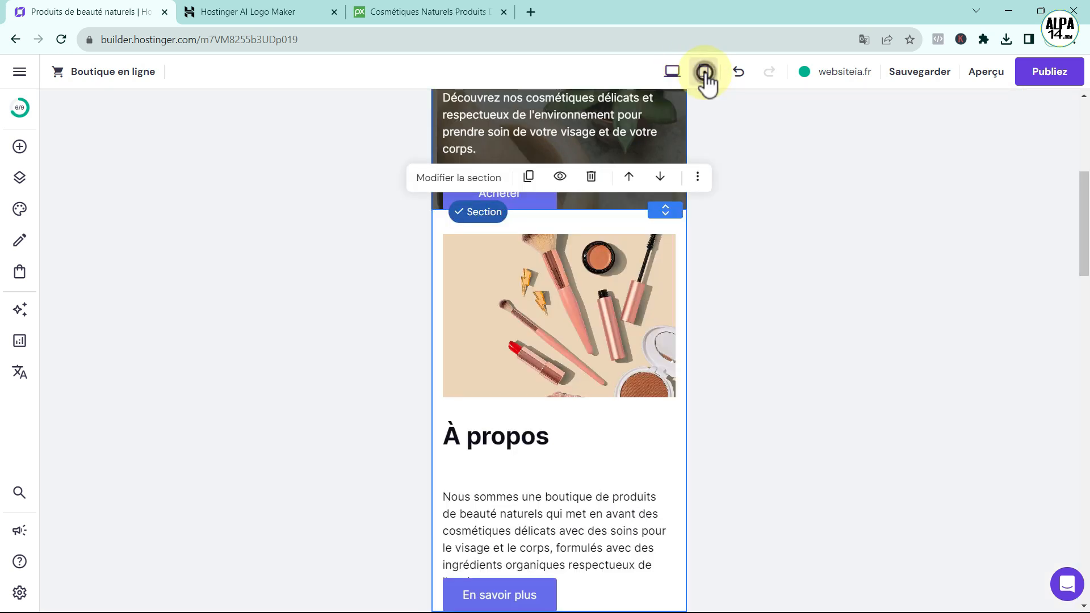
{"action": "scroll", "coordinate": [659, 332], "scroll_direction": "up", "scroll_amount": 5}
{"action": "left_click", "coordinate": [692, 360]}
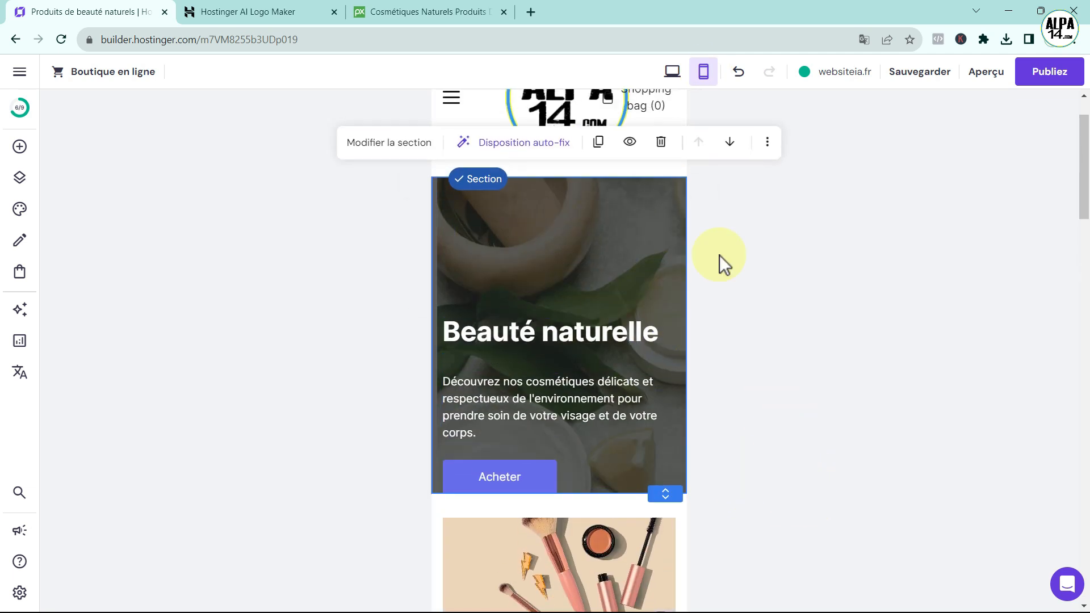
{"action": "left_click_drag", "start_coordinate": [541, 339], "coordinate": [550, 306]}
{"action": "left_click_drag", "start_coordinate": [531, 416], "coordinate": [534, 374]}
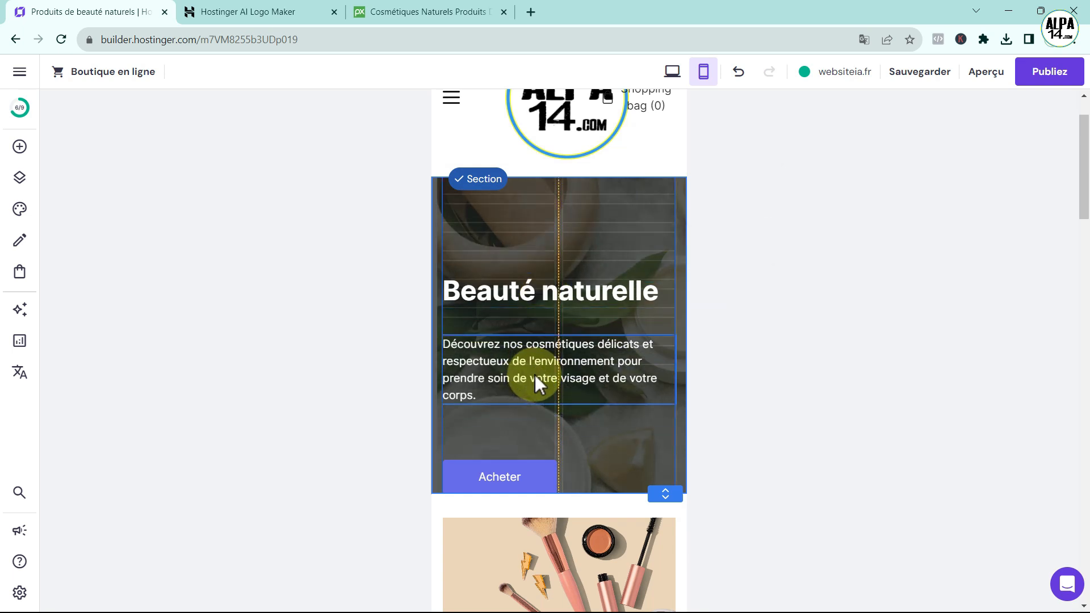
{"action": "left_click_drag", "start_coordinate": [511, 484], "coordinate": [574, 420]}
Shorten the mobile hero section below the Acheter button and move its description and heading slightly higher
{"action": "left_click", "coordinate": [664, 426]}
{"action": "left_click_drag", "start_coordinate": [543, 360], "coordinate": [638, 360]}
{"action": "left_click", "coordinate": [596, 242]}
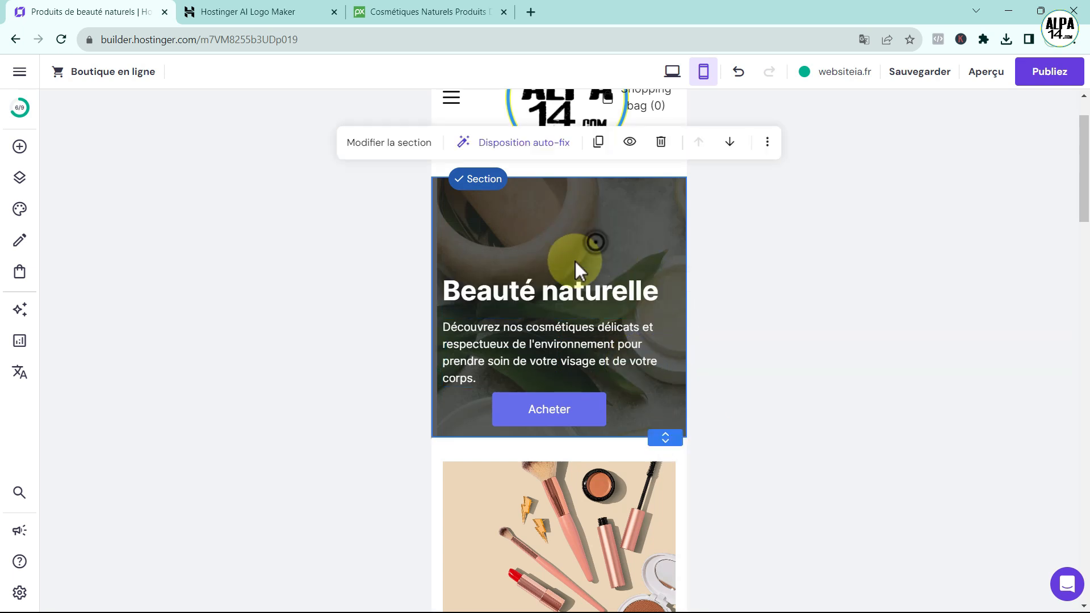
{"action": "left_click", "coordinate": [551, 297]}
{"action": "left_click_drag", "start_coordinate": [551, 297], "coordinate": [571, 285]}
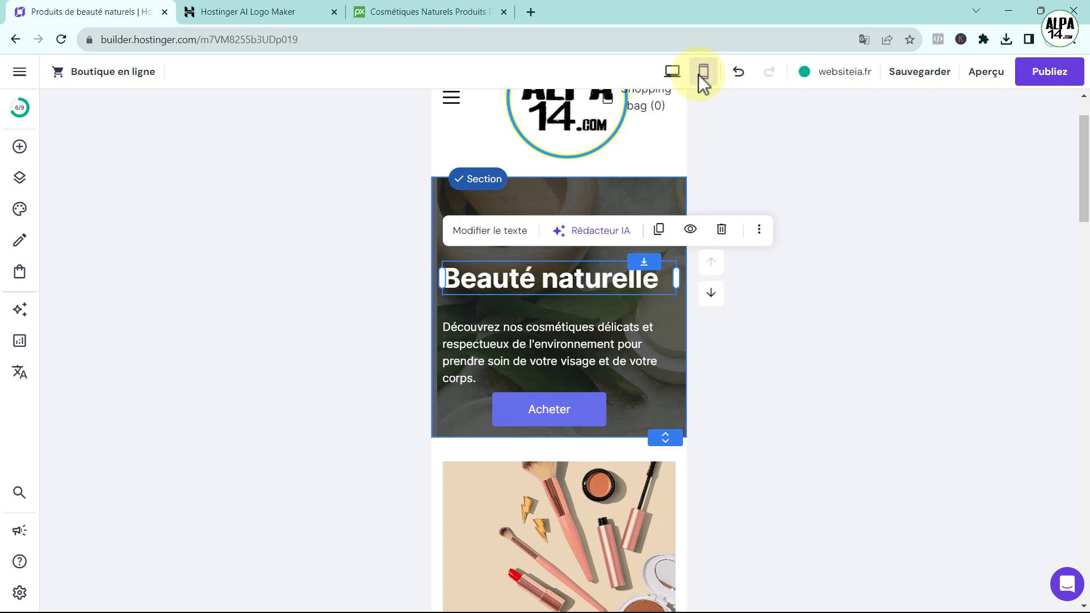
Compare the desktop and mobile layouts of the hero and "À propos" sections, and return to the desktop layout
{"action": "left_click", "coordinate": [672, 71]}
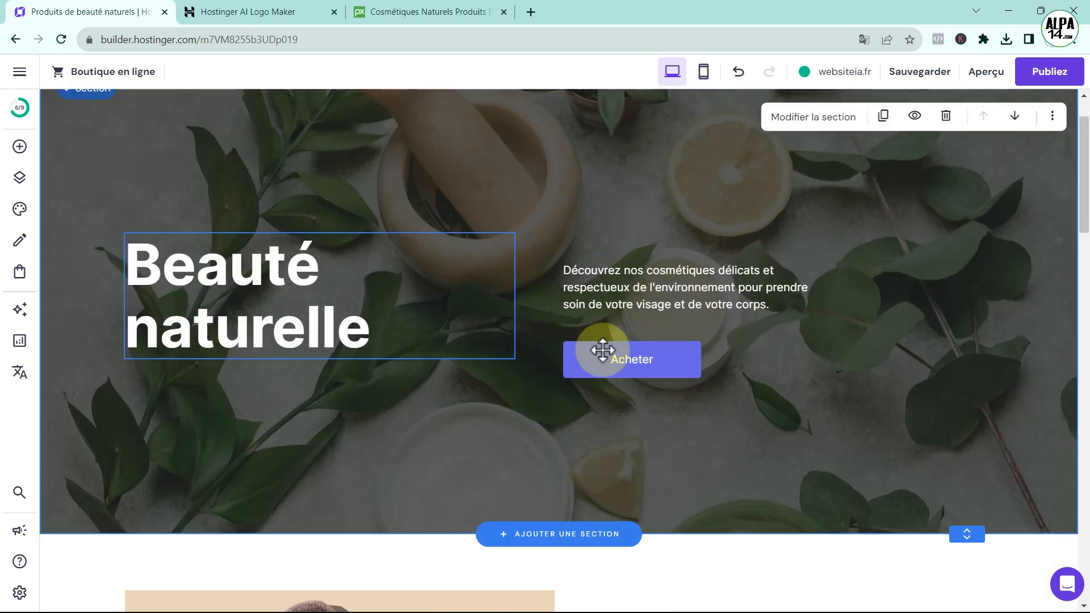
{"action": "left_click", "coordinate": [705, 72]}
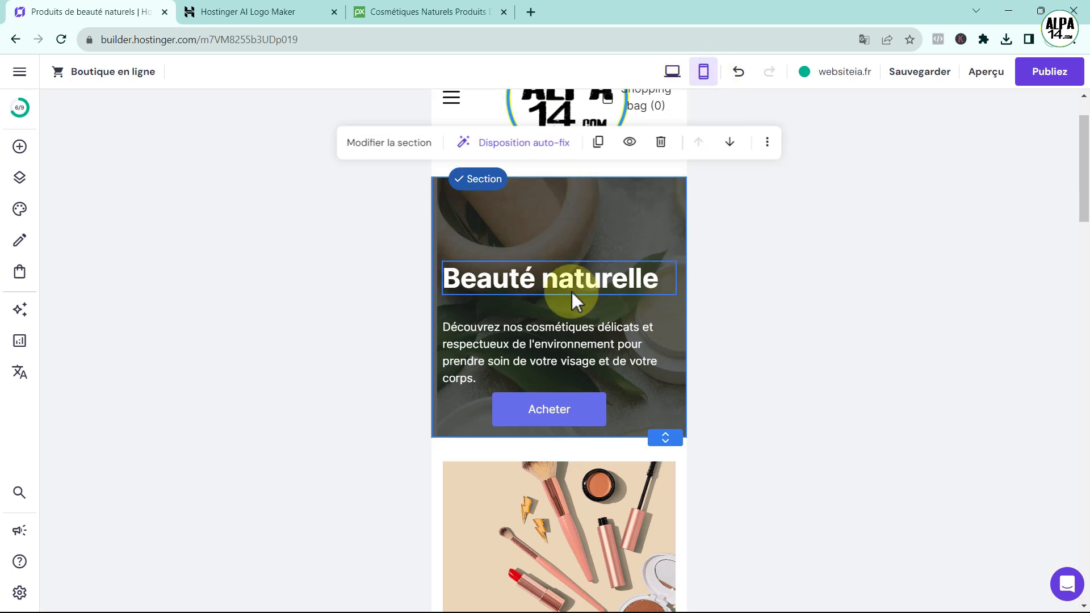
{"action": "scroll", "coordinate": [783, 385], "scroll_direction": "down", "scroll_amount": 3}
{"action": "scroll", "coordinate": [738, 415], "scroll_direction": "up", "scroll_amount": 2}
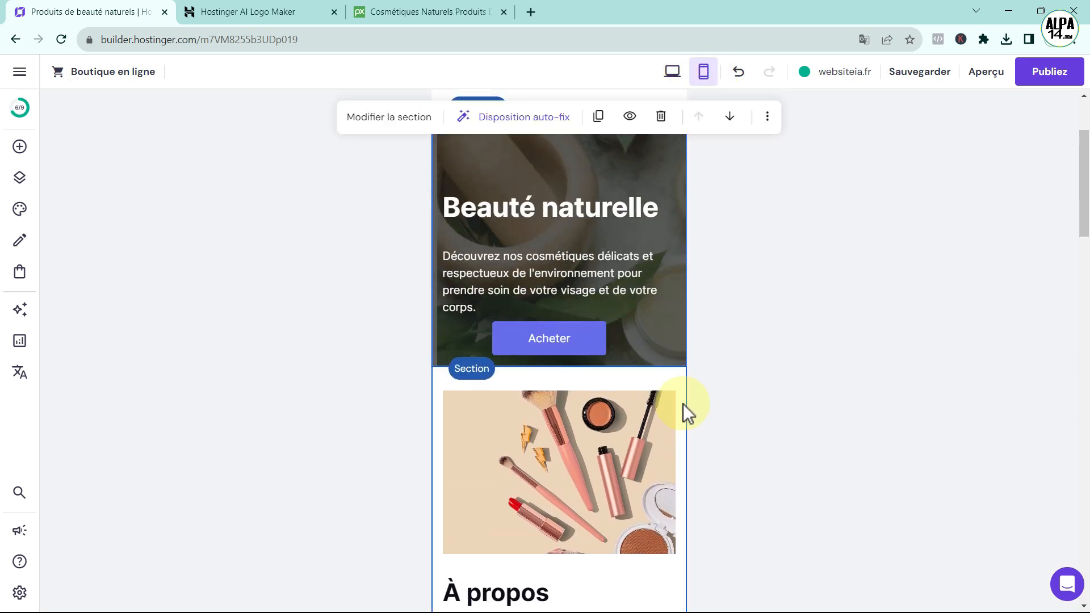
{"action": "scroll", "coordinate": [769, 329], "scroll_direction": "up", "scroll_amount": 1}
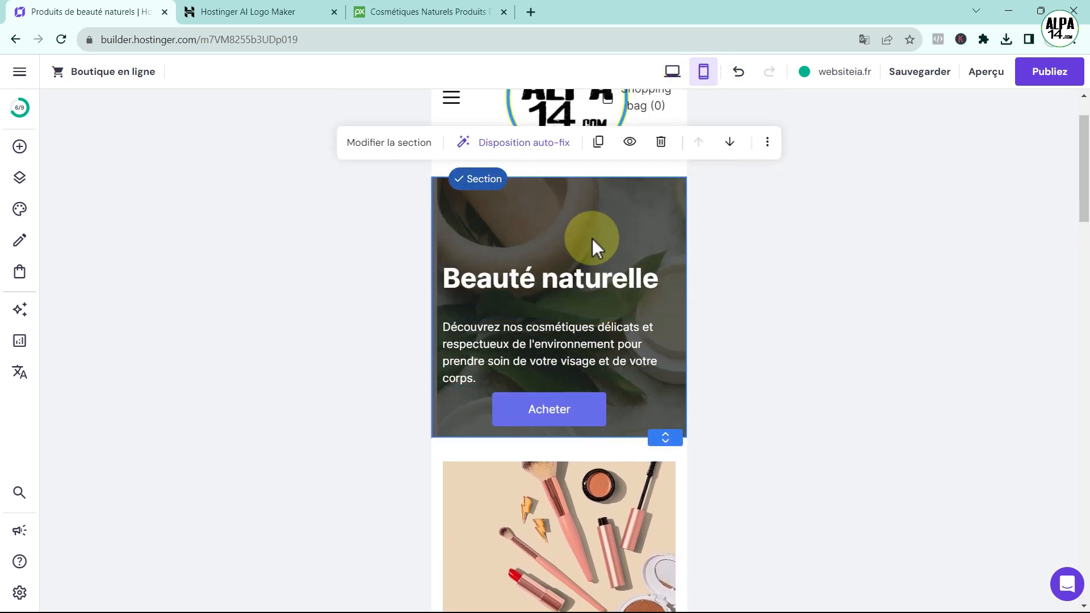
{"action": "left_click", "coordinate": [673, 72]}
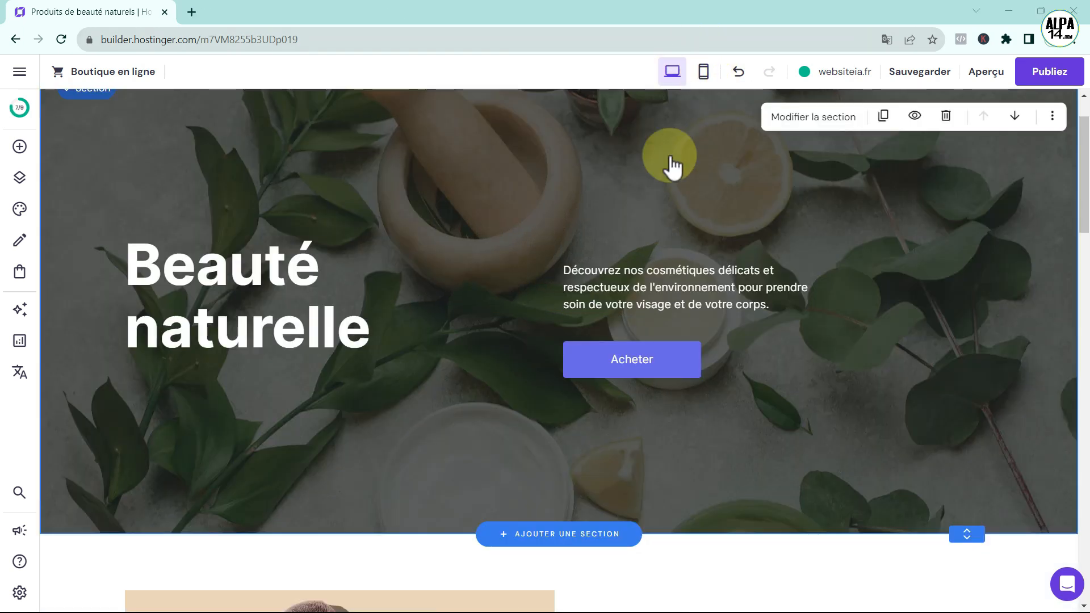
{"action": "scroll", "coordinate": [791, 379], "scroll_direction": "down", "scroll_amount": 5}
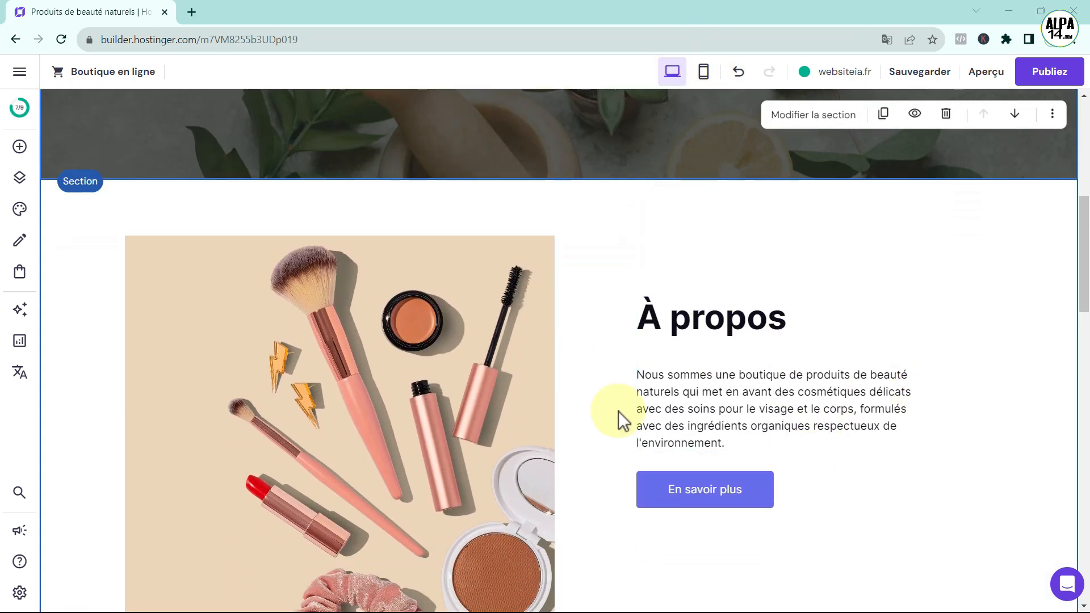
Try hiding the "À propos" description on mobile and desktop, and restore its visibility on both
{"action": "left_click", "coordinate": [721, 407]}
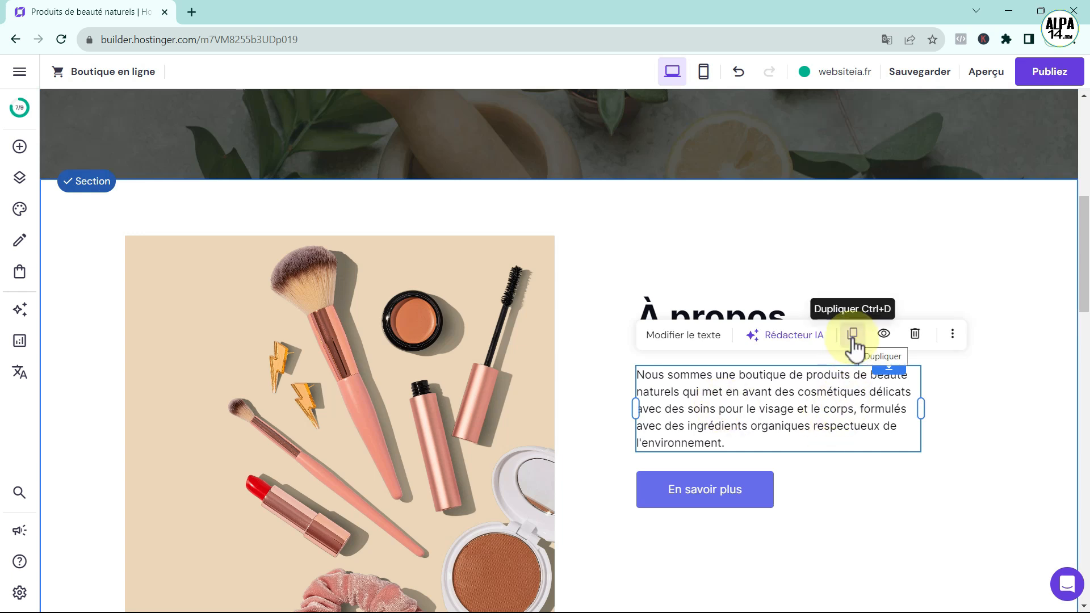
{"action": "left_click", "coordinate": [884, 337]}
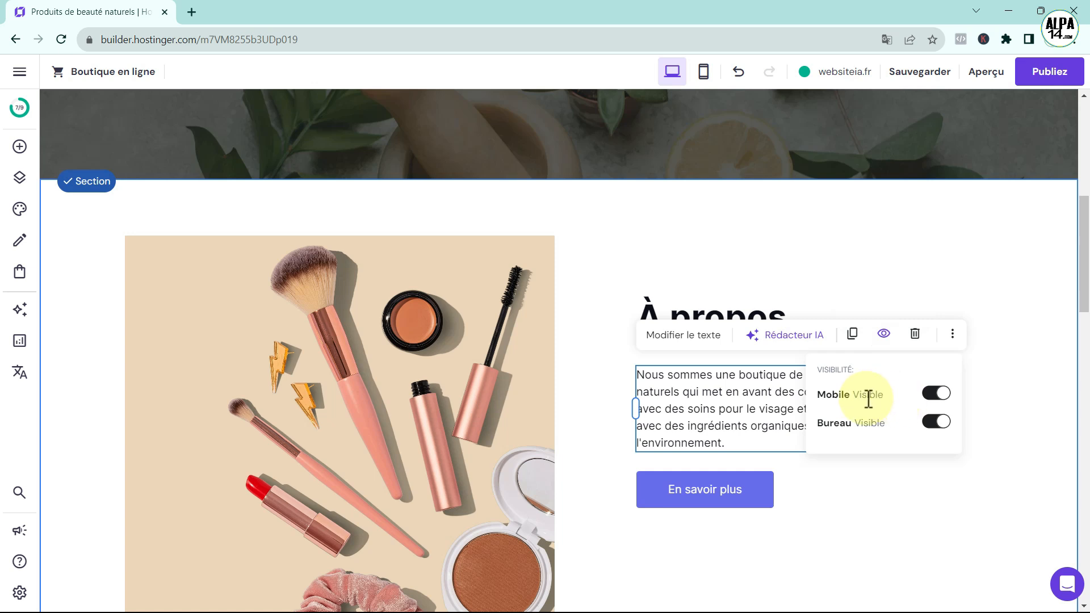
{"action": "left_click", "coordinate": [931, 391]}
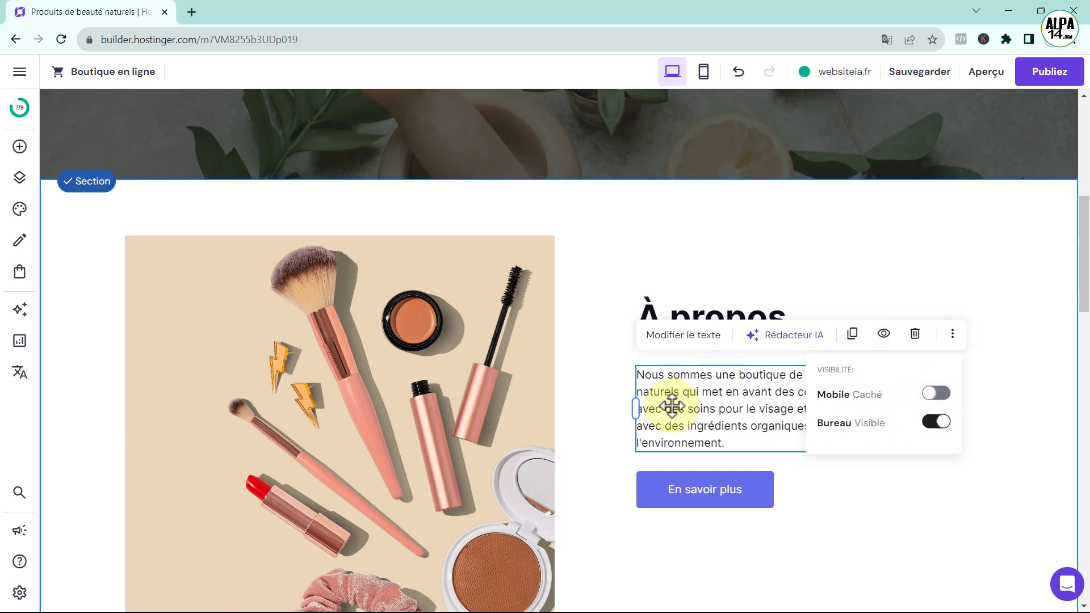
{"action": "left_click", "coordinate": [928, 422]}
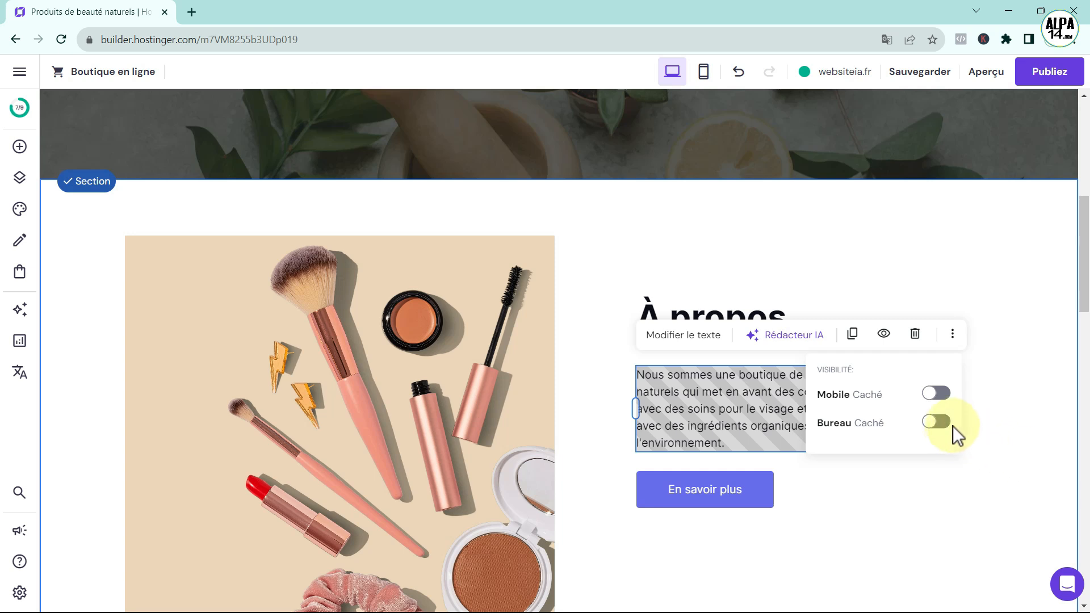
{"action": "left_click", "coordinate": [944, 425]}
{"action": "left_click", "coordinate": [938, 391]}
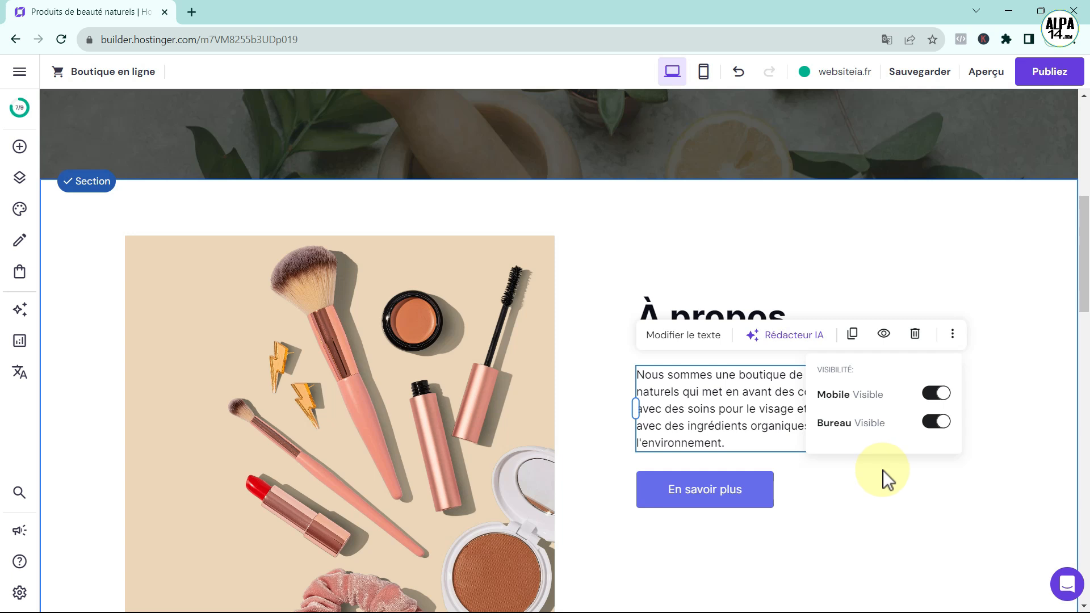
{"action": "left_click", "coordinate": [899, 502]}
Copy the full text of the "À propos" description
{"action": "left_click", "coordinate": [809, 414]}
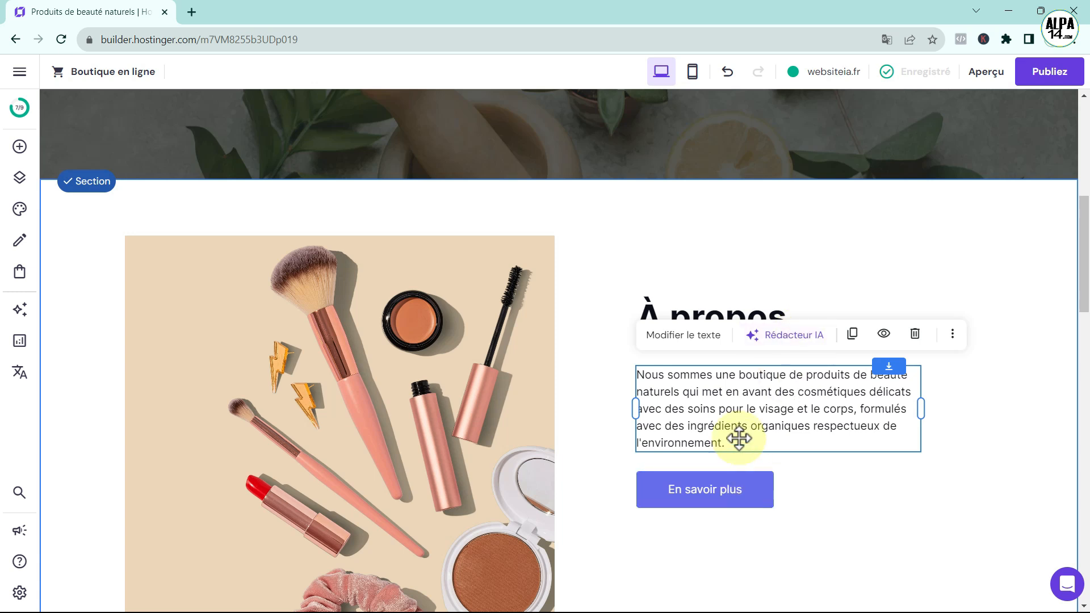
{"action": "left_click", "coordinate": [673, 337]}
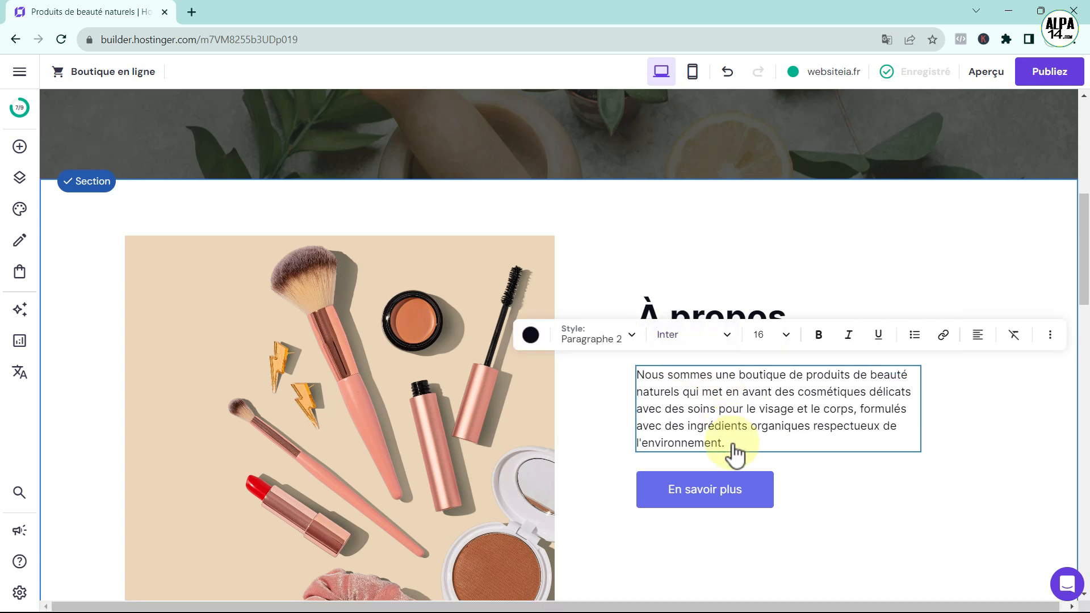
{"action": "left_click_drag", "start_coordinate": [732, 447], "coordinate": [642, 381]}
{"action": "key", "text": "ctrl+c"}
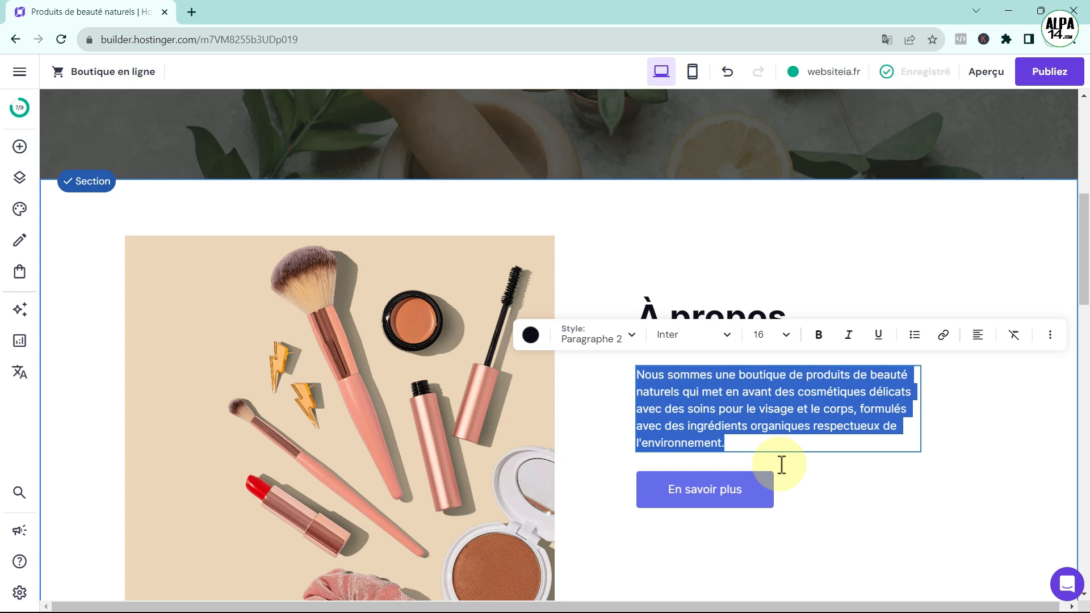
{"action": "left_click", "coordinate": [864, 490]}
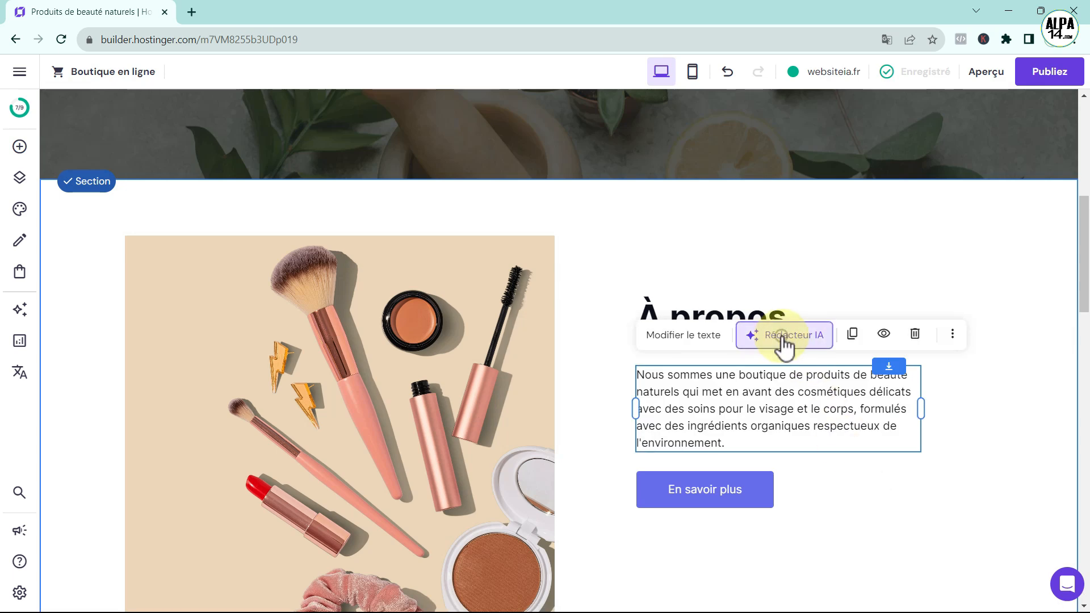
Move the En savoir plus button above the description, beside the "À propos" heading, to clear the space beneath the text
{"action": "left_click", "coordinate": [785, 340]}
{"action": "left_click", "coordinate": [871, 493]}
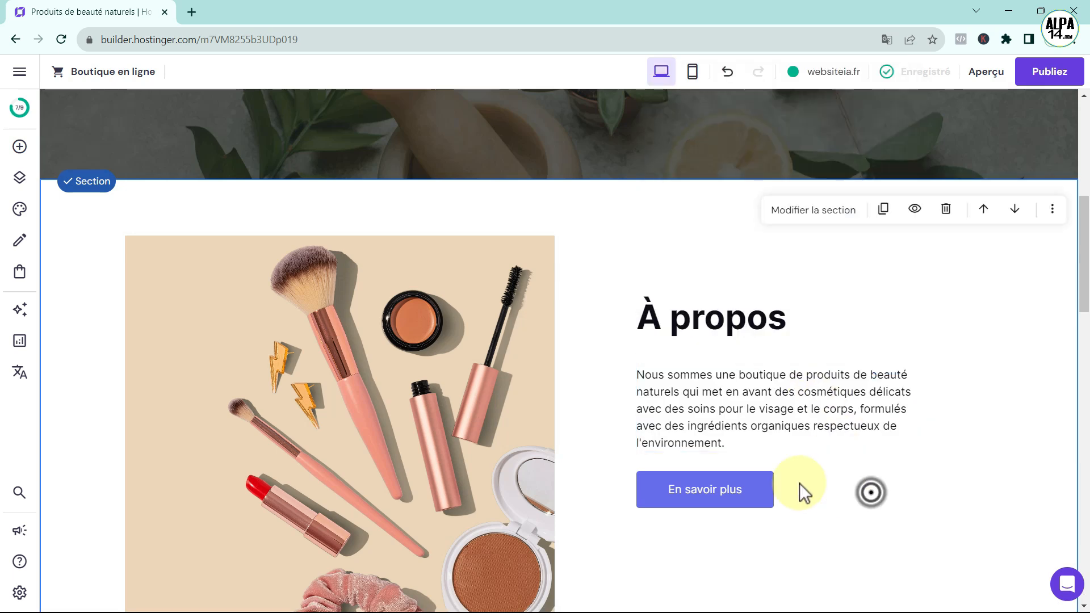
{"action": "left_click_drag", "start_coordinate": [721, 496], "coordinate": [923, 299]}
Have the AI writer generate text for the description from the prompt "reformule ce texte en 3 lignes :" followed by the copied text
{"action": "left_click", "coordinate": [717, 414]}
{"action": "left_click", "coordinate": [775, 332]}
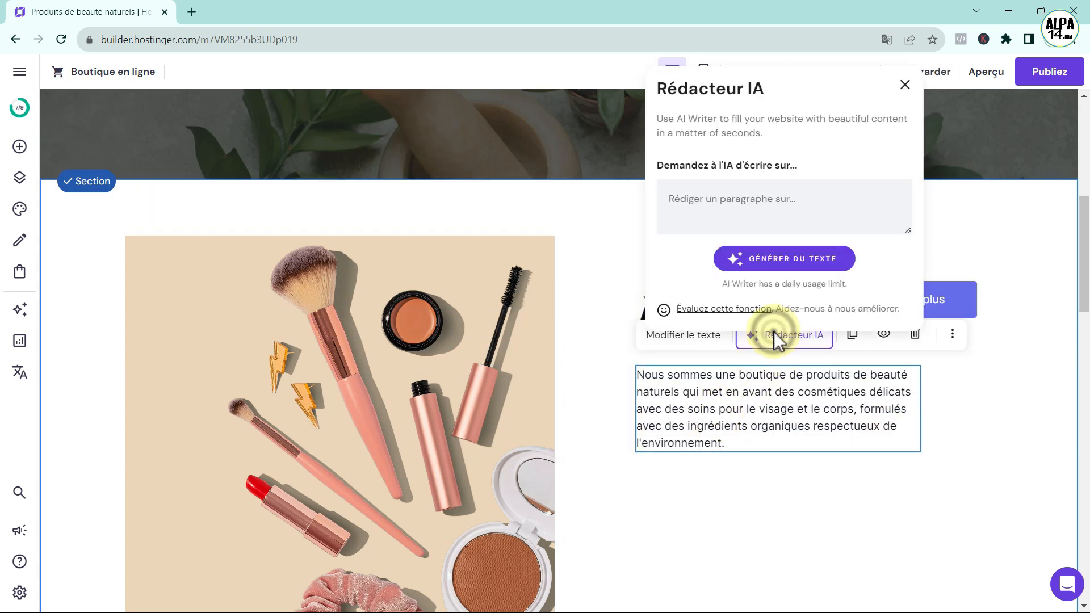
{"action": "left_click", "coordinate": [683, 200]}
{"action": "type", "text": "reformule ce texte en 3 lignes :"}
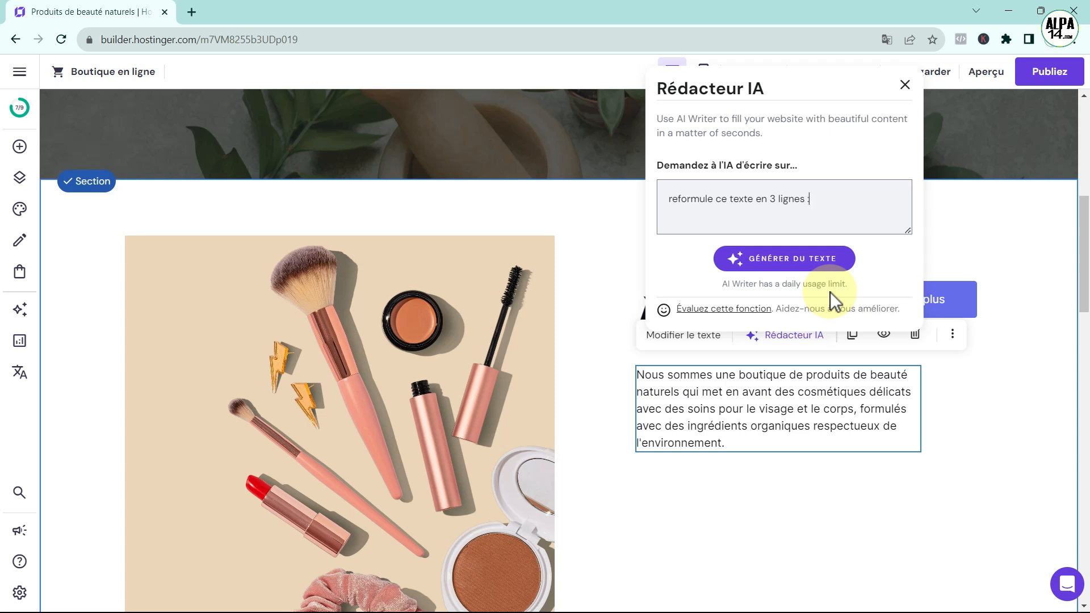
{"action": "key", "text": "ctrl+v"}
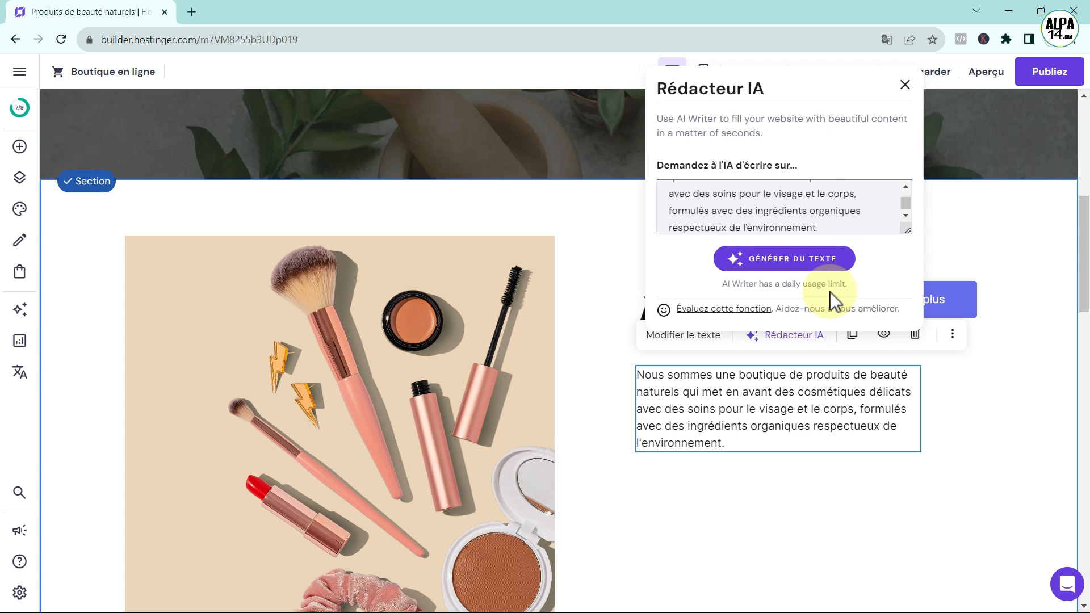
{"action": "left_click", "coordinate": [798, 266]}
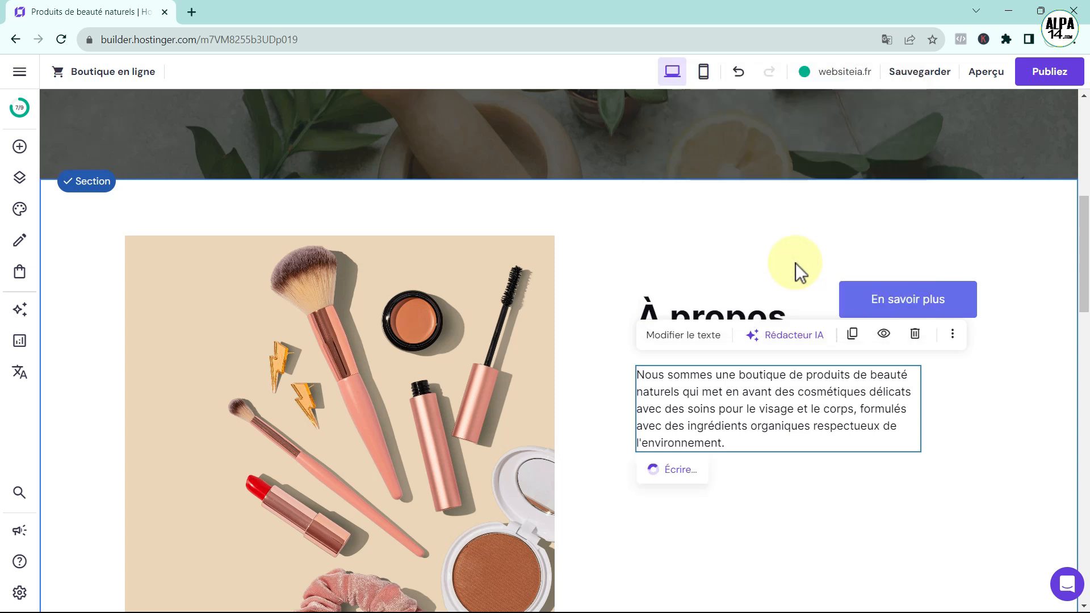
Review the AI-generated paragraph beneath the original "À propos" description and keep it
{"action": "scroll", "coordinate": [795, 264], "scroll_direction": "up", "scroll_amount": 3}
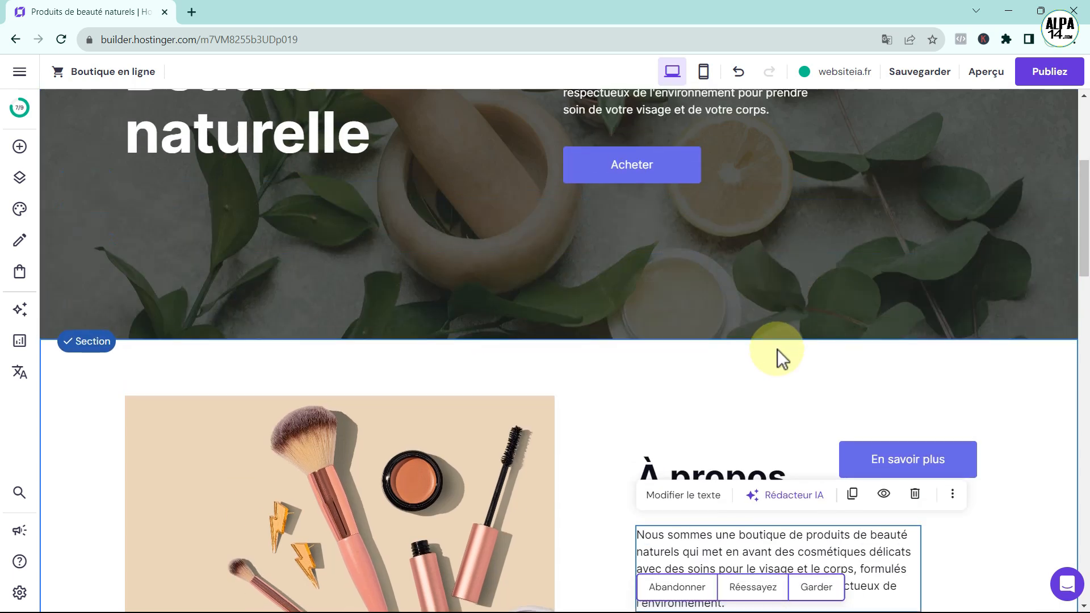
{"action": "scroll", "coordinate": [778, 349], "scroll_direction": "down", "scroll_amount": 5}
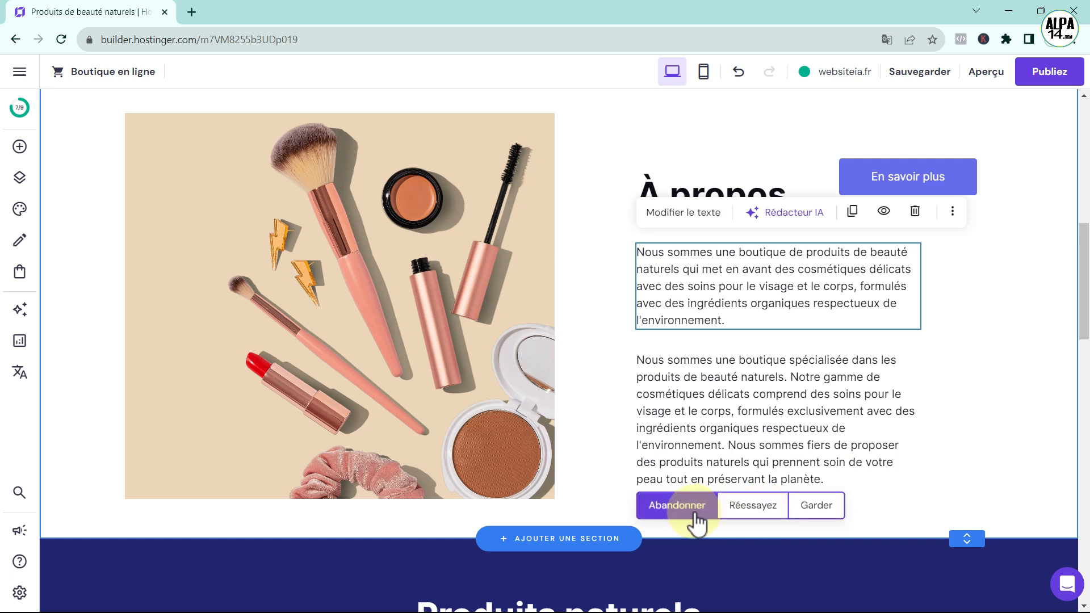
{"action": "left_click", "coordinate": [814, 508]}
{"action": "scroll", "coordinate": [814, 508], "scroll_direction": "up", "scroll_amount": 5}
{"action": "scroll", "coordinate": [924, 508], "scroll_direction": "down", "scroll_amount": 3}
{"action": "scroll", "coordinate": [924, 507], "scroll_direction": "down", "scroll_amount": 1}
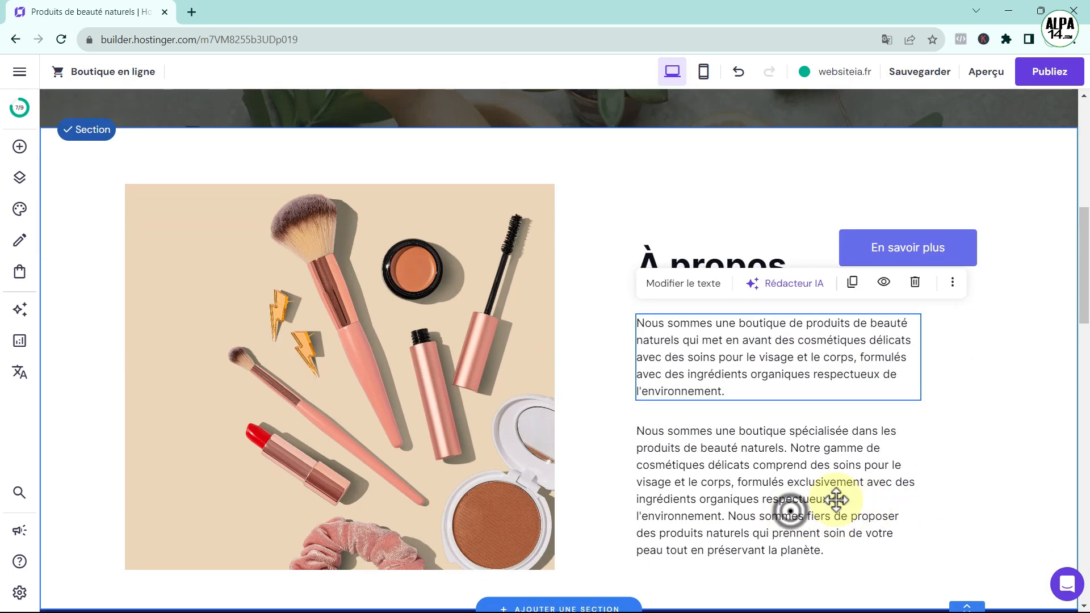
{"action": "scroll", "coordinate": [796, 430], "scroll_direction": "down", "scroll_amount": 1}
Delete the original first paragraph and the empty lines before the generated paragraph in the "À propos" description
{"action": "left_click", "coordinate": [720, 399]}
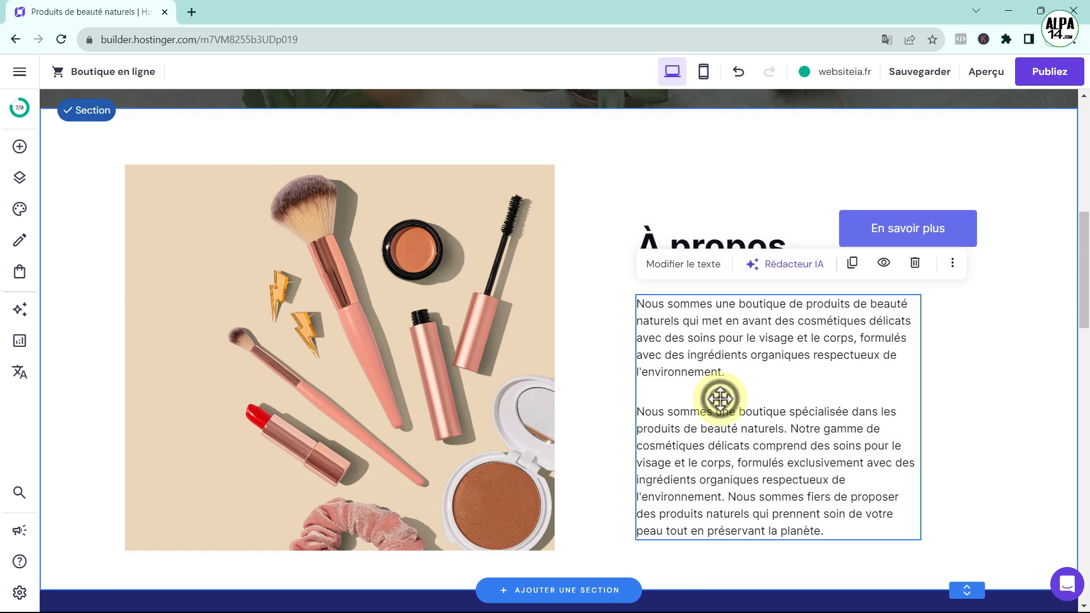
{"action": "left_click", "coordinate": [679, 264]}
{"action": "double_click", "coordinate": [663, 389]}
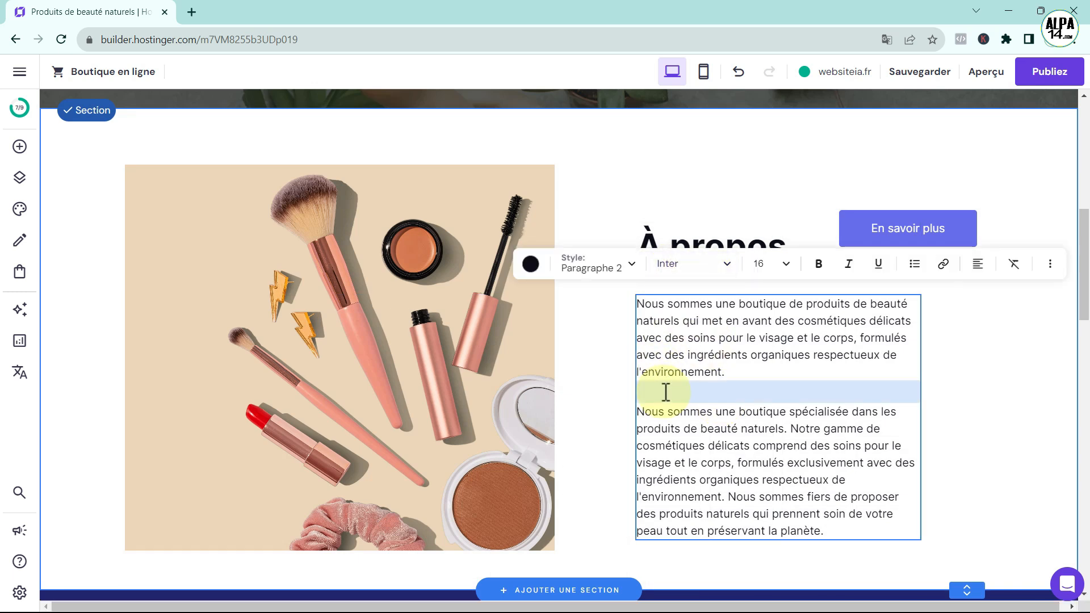
{"action": "left_click_drag", "start_coordinate": [729, 373], "coordinate": [642, 310]}
{"action": "key", "text": "BackSpace"}
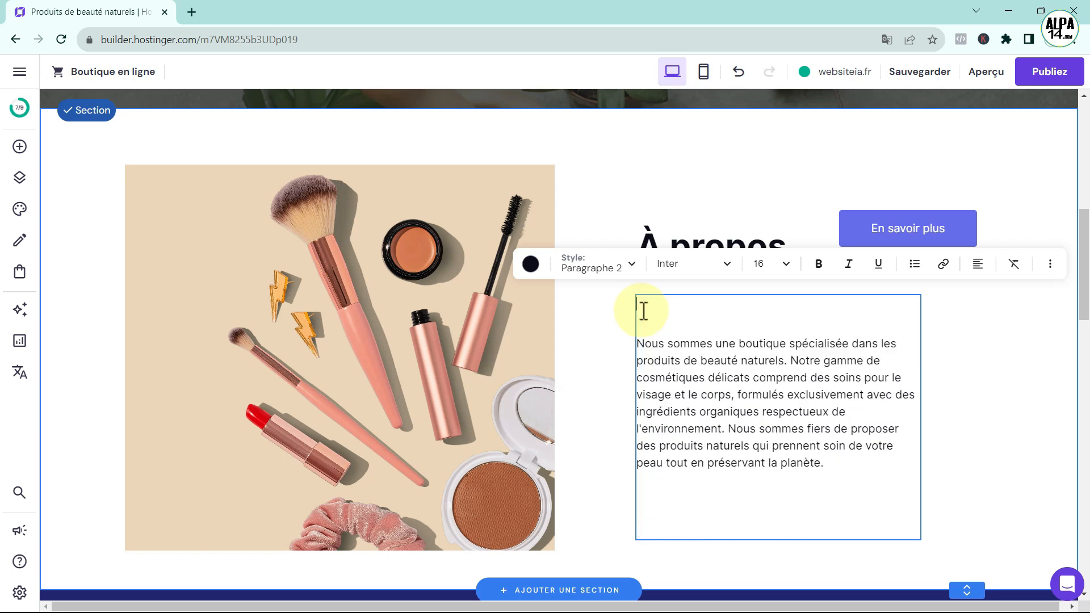
{"action": "left_click", "coordinate": [646, 344]}
{"action": "key", "text": "BackSpace"}
{"action": "key", "text": "BackSpace"}
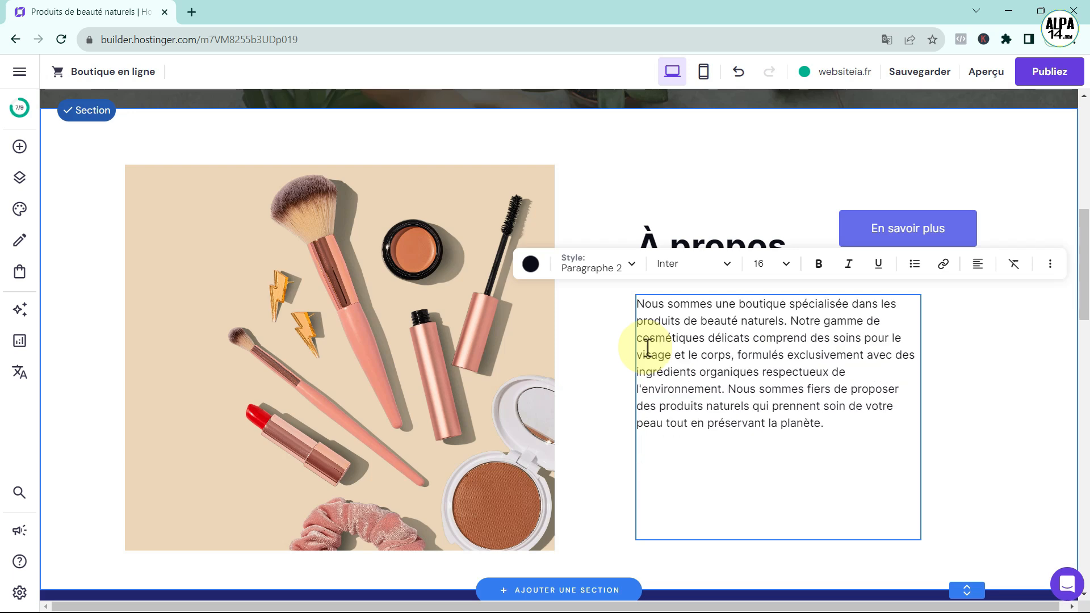
{"action": "left_click", "coordinate": [956, 393]}
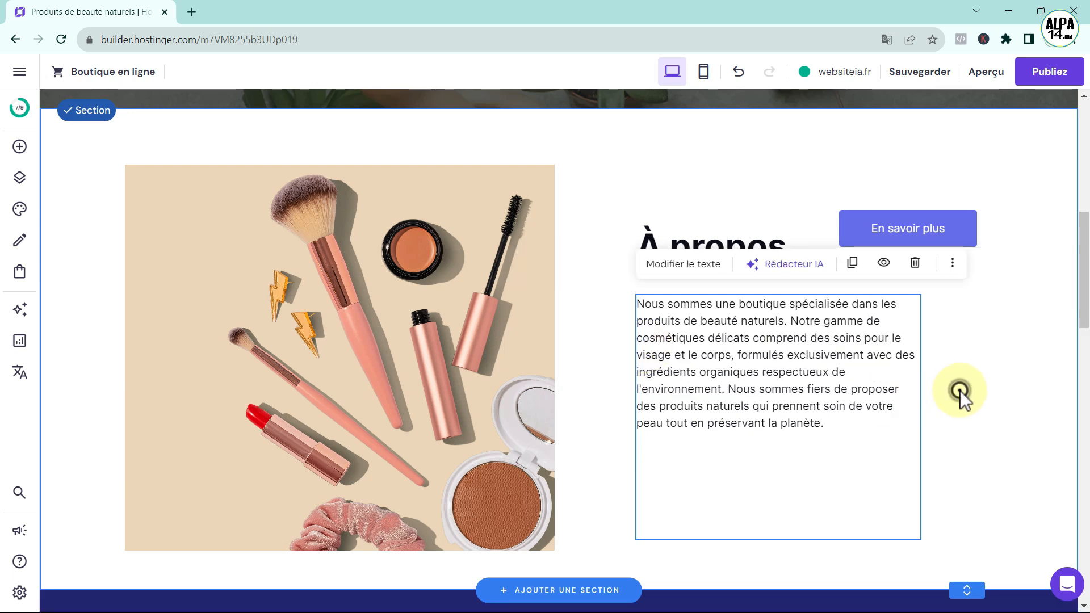
{"action": "left_click", "coordinate": [977, 390]}
Move the description closer to the "À propos" heading and place the En savoir plus button just beneath the text with a small gap
{"action": "mouse_move", "coordinate": [768, 338]}
{"action": "left_mouse_down"}
{"action": "mouse_move", "coordinate": [744, 325]}
{"action": "mouse_move", "coordinate": [759, 323]}
{"action": "left_mouse_up"}
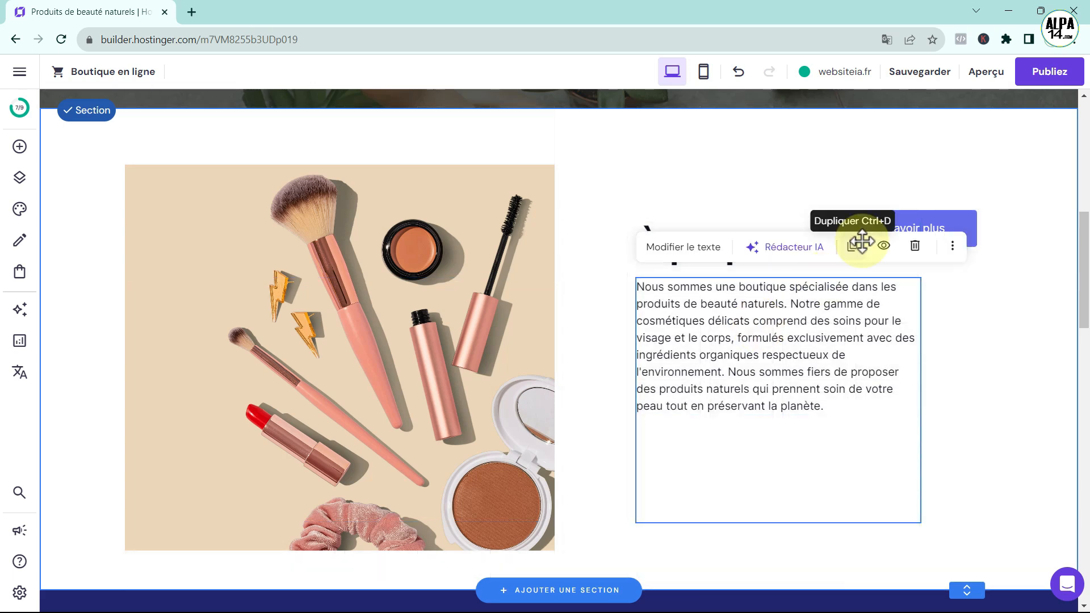
{"action": "left_click", "coordinate": [927, 223]}
{"action": "left_click_drag", "start_coordinate": [927, 223], "coordinate": [728, 441]}
{"action": "left_click", "coordinate": [1004, 473]}
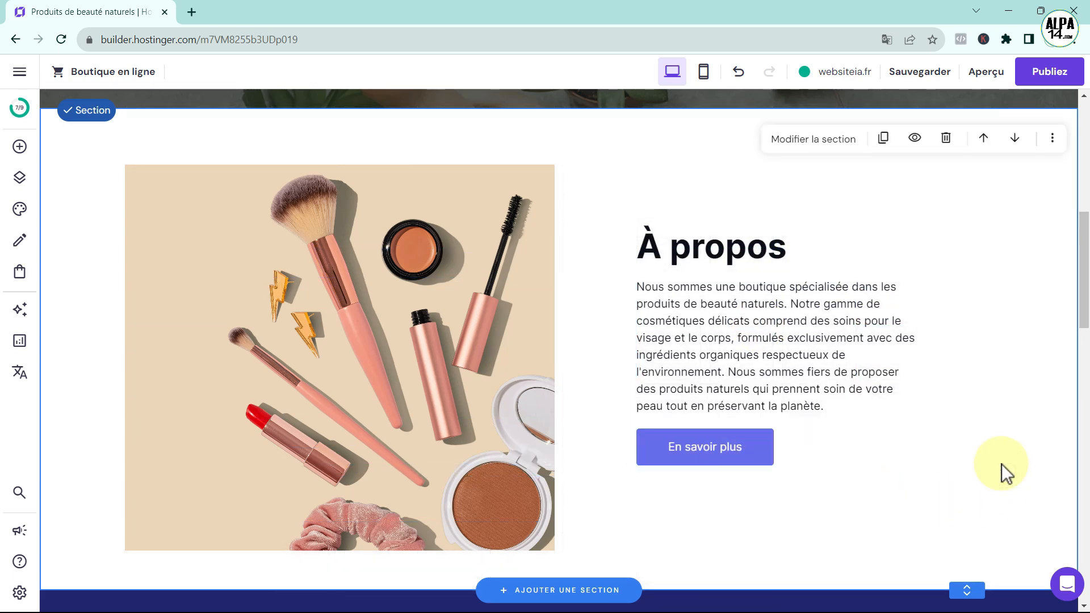
{"action": "left_click", "coordinate": [718, 455]}
{"action": "left_click_drag", "start_coordinate": [718, 455], "coordinate": [714, 459]}
{"action": "left_click", "coordinate": [929, 478]}
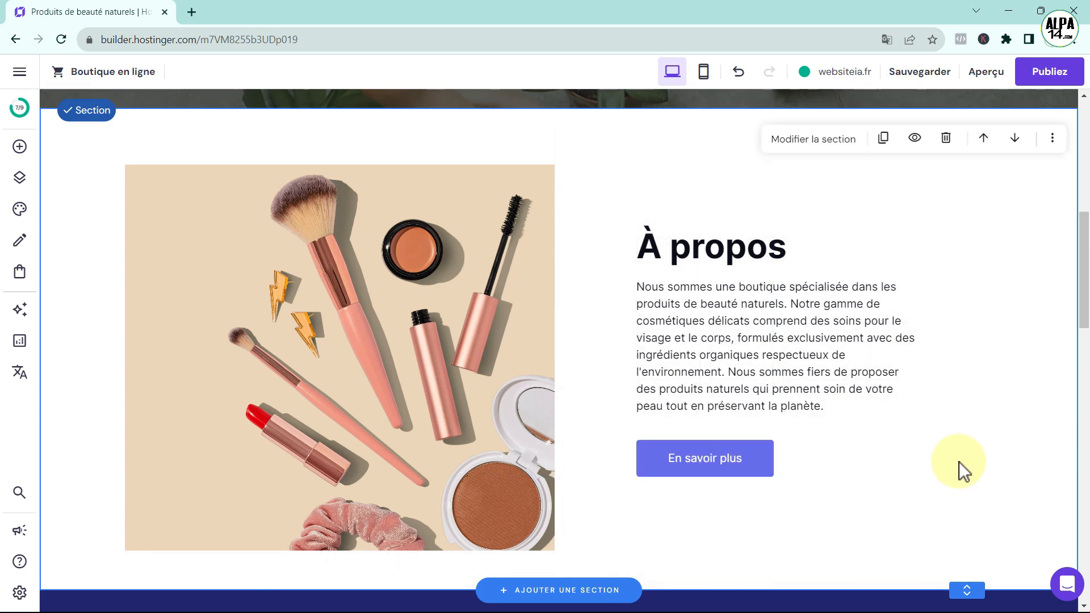
Open the image settings for the "Soins pour le visage" picture in the Produits naturels section
{"action": "scroll", "coordinate": [952, 455], "scroll_direction": "down", "scroll_amount": 6}
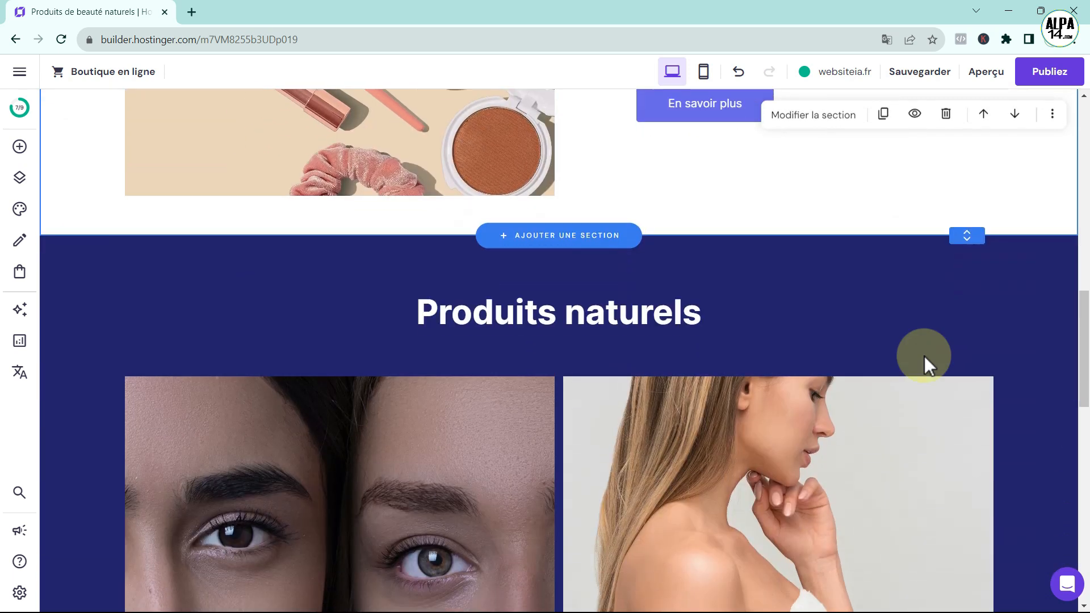
{"action": "scroll", "coordinate": [926, 354], "scroll_direction": "down", "scroll_amount": 4}
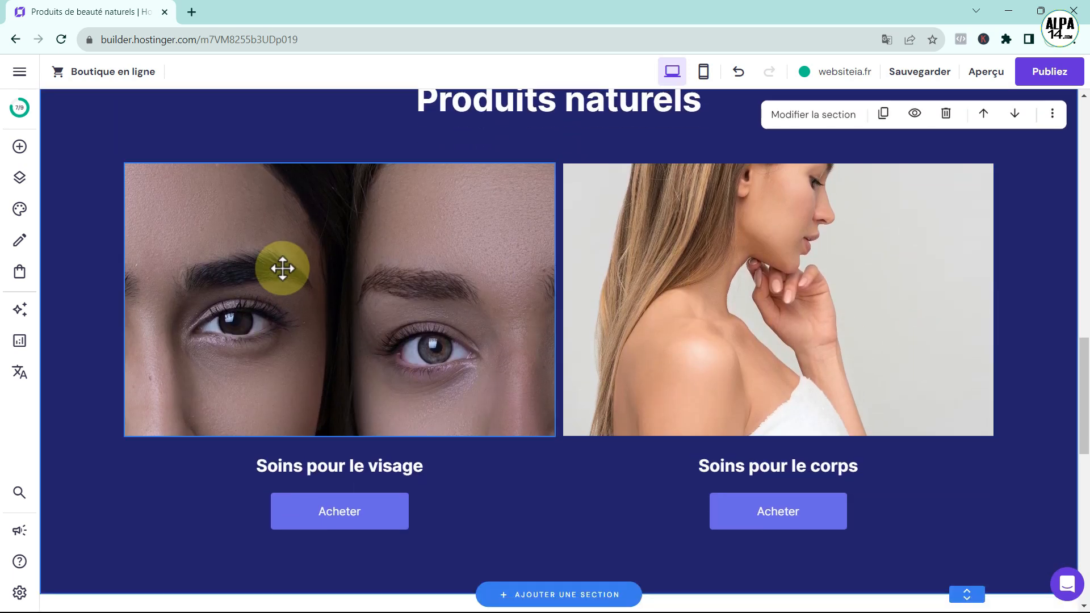
{"action": "scroll", "coordinate": [642, 337], "scroll_direction": "up", "scroll_amount": 3}
{"action": "left_click", "coordinate": [337, 403]}
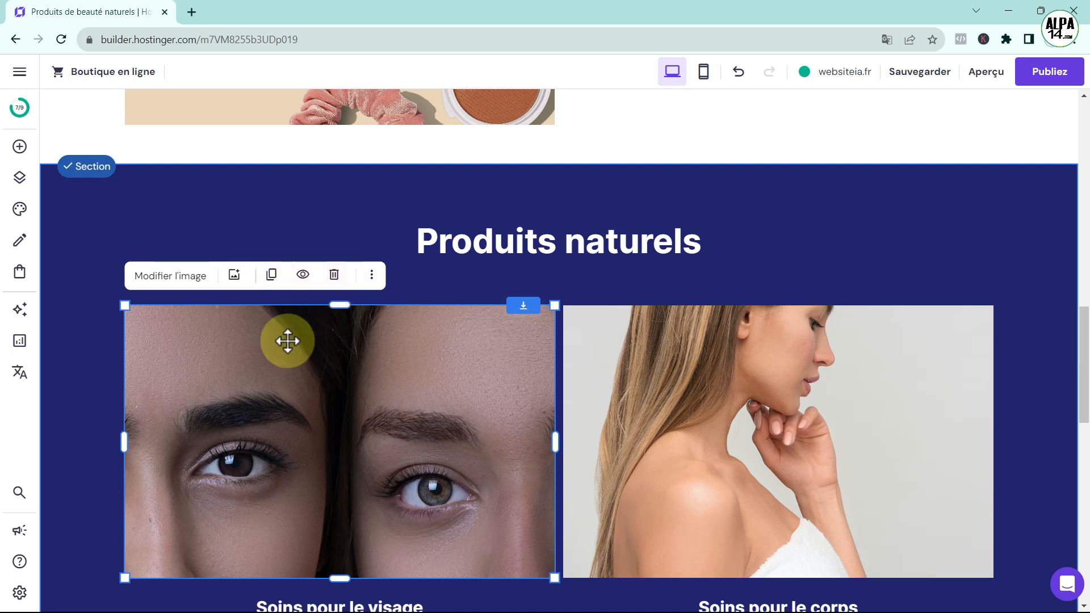
{"action": "left_click", "coordinate": [372, 275]}
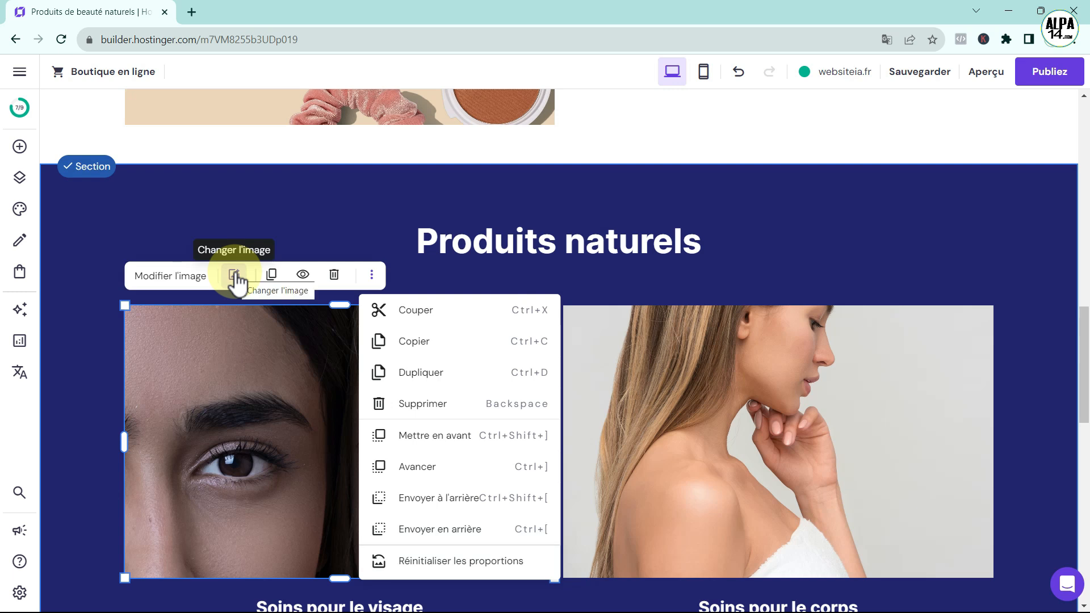
{"action": "left_click", "coordinate": [173, 278]}
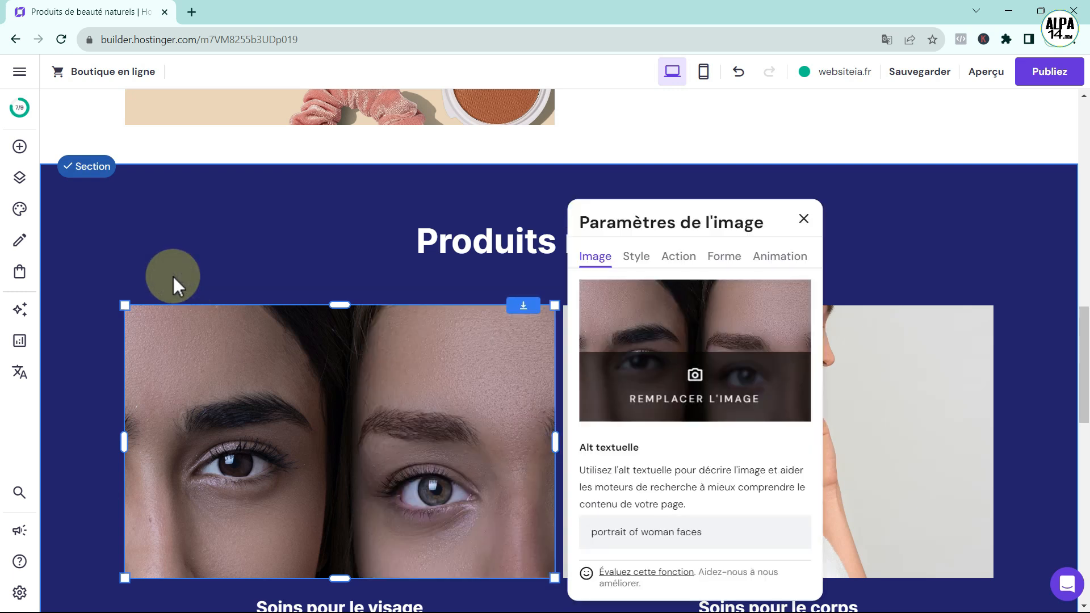
Examine the picture's style and click-action options, leaving the corner radius at 0 px and the action at Rien
{"action": "left_click", "coordinate": [636, 257]}
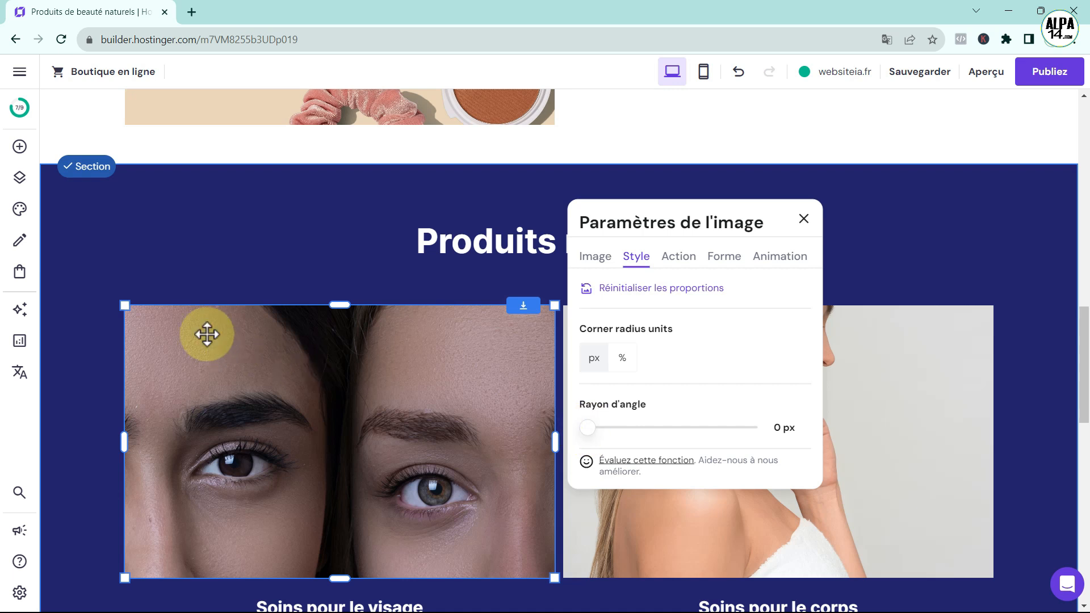
{"action": "mouse_move", "coordinate": [593, 430]}
{"action": "left_mouse_down"}
{"action": "mouse_move", "coordinate": [653, 432]}
{"action": "mouse_move", "coordinate": [583, 433]}
{"action": "left_mouse_up"}
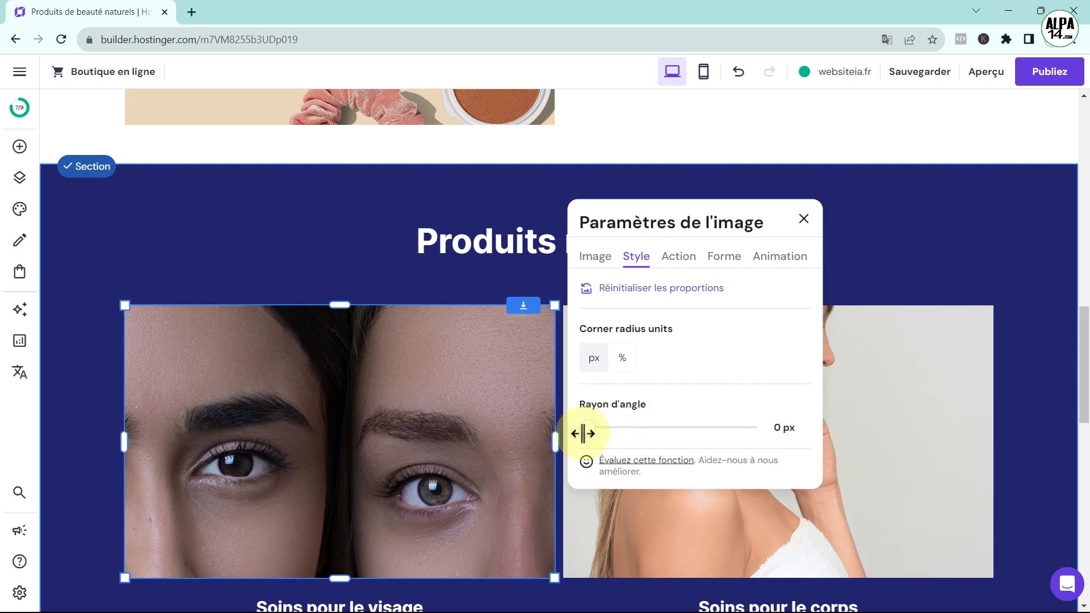
{"action": "left_click", "coordinate": [678, 264]}
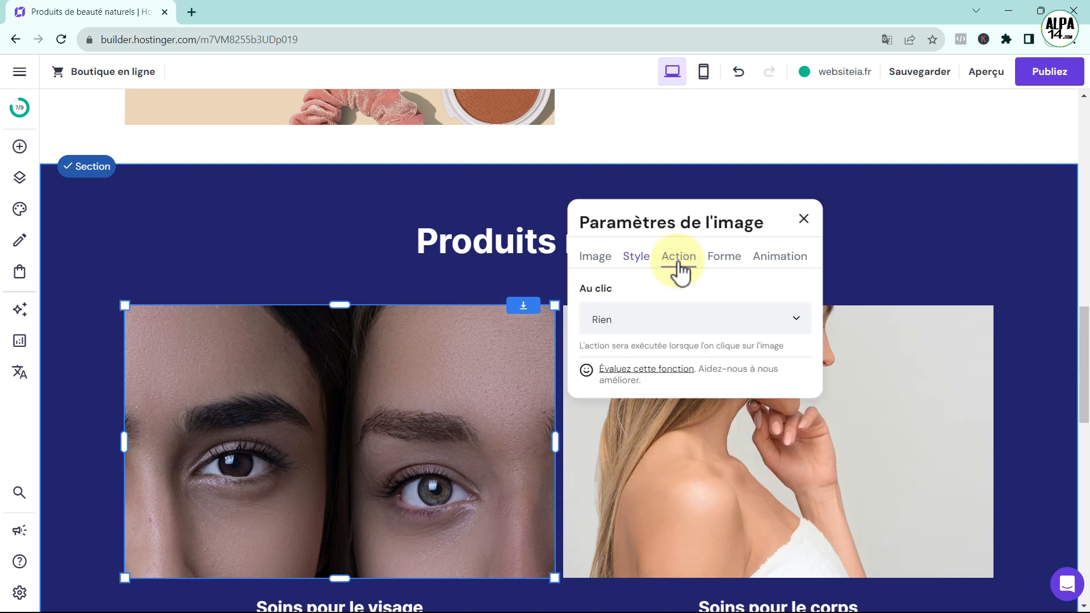
{"action": "left_click", "coordinate": [796, 321]}
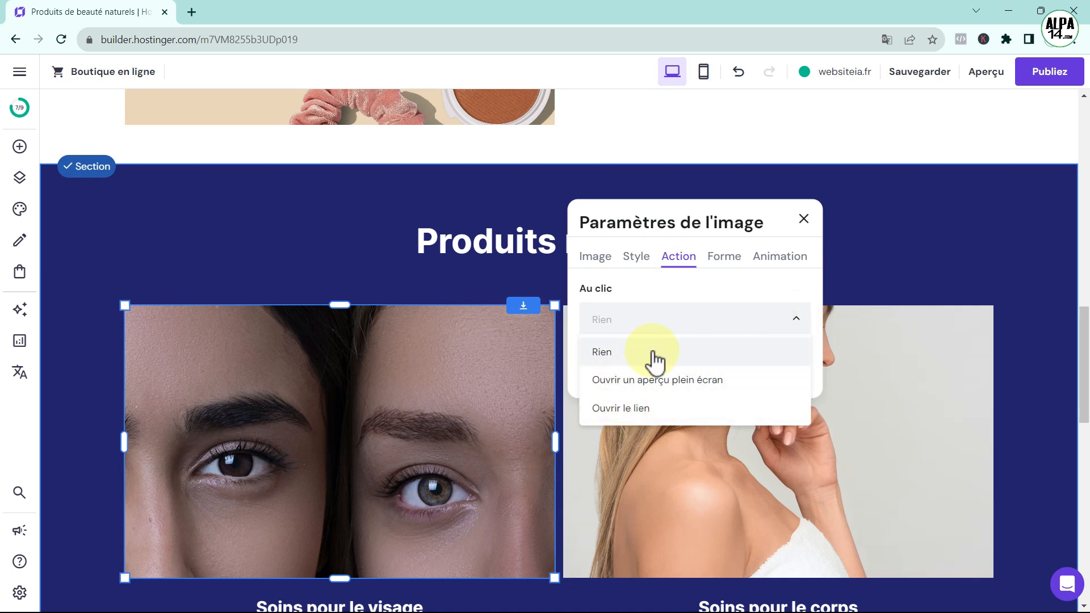
{"action": "left_click", "coordinate": [633, 349]}
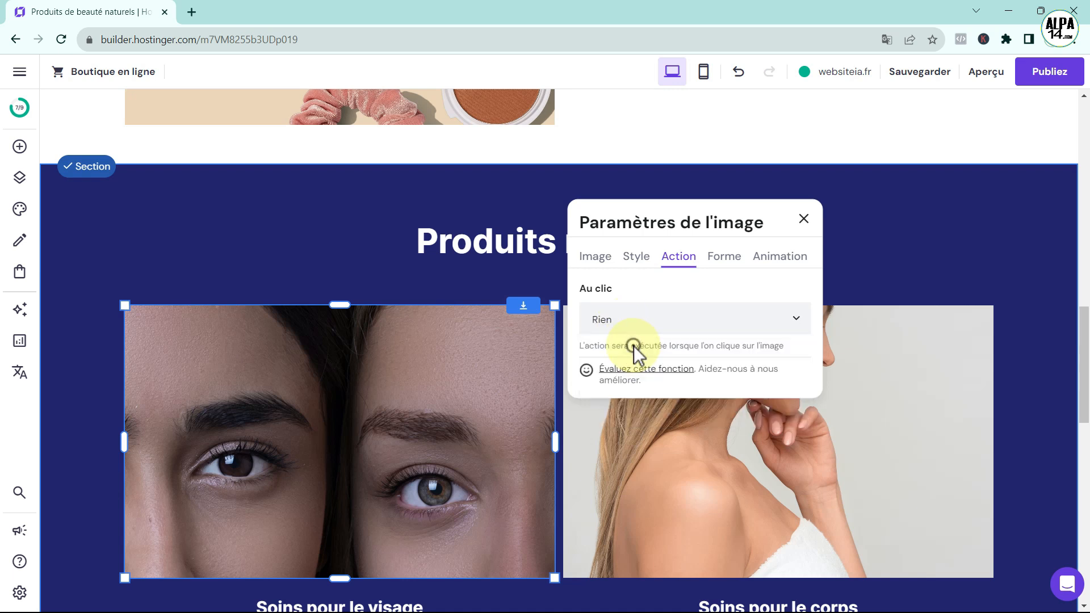
Try arch, leaf and parallelogram shapes on the "Soins pour le visage" picture, settling on the rounded blob that is wider at its base
{"action": "left_click", "coordinate": [726, 262]}
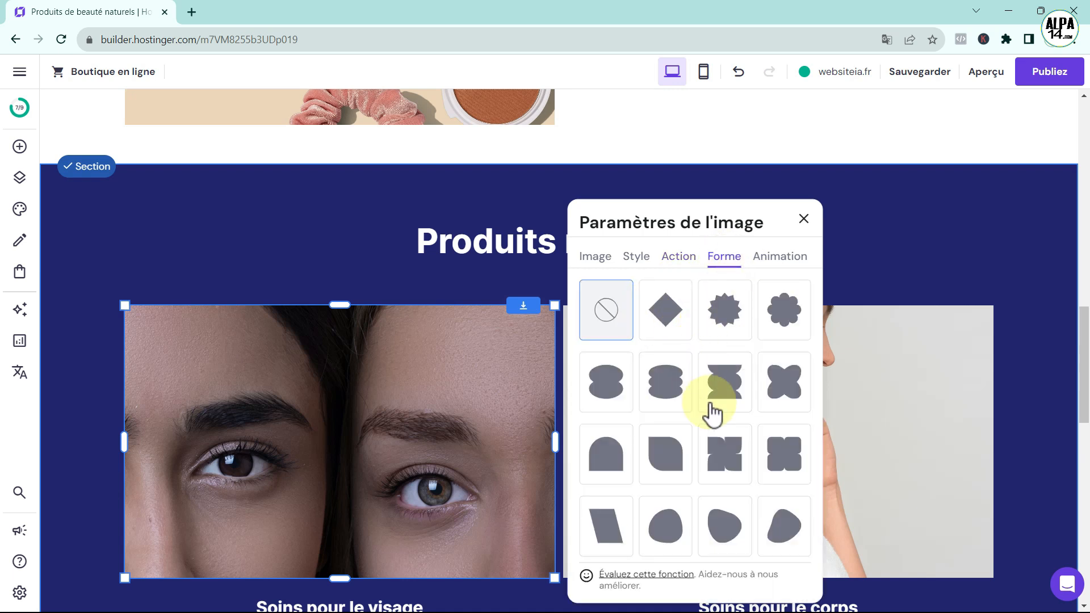
{"action": "left_click", "coordinate": [605, 457]}
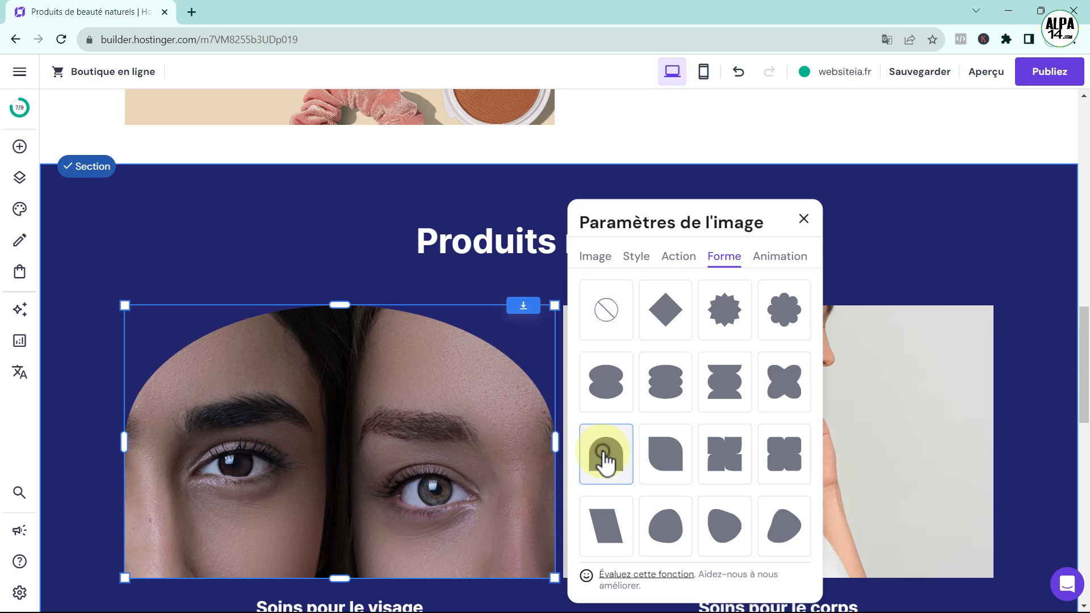
{"action": "left_click", "coordinate": [664, 453]}
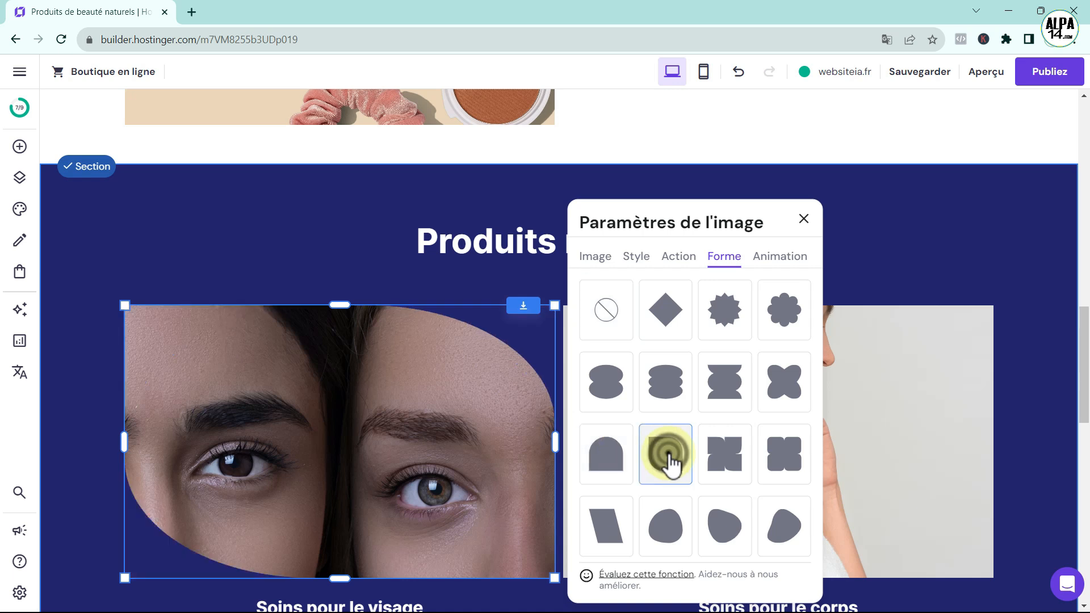
{"action": "left_click", "coordinate": [611, 519]}
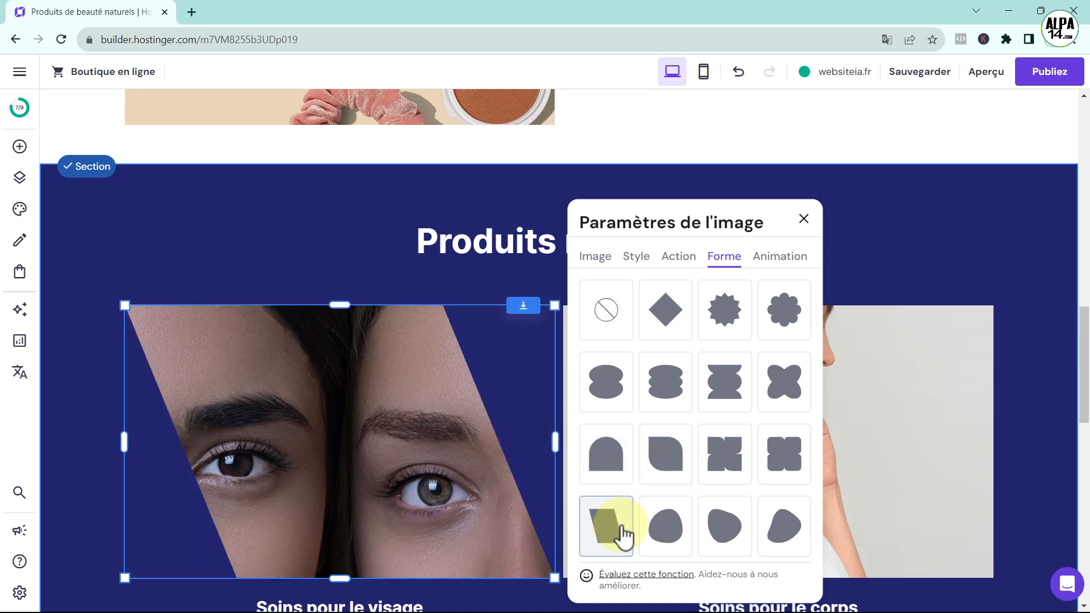
{"action": "left_click", "coordinate": [666, 533]}
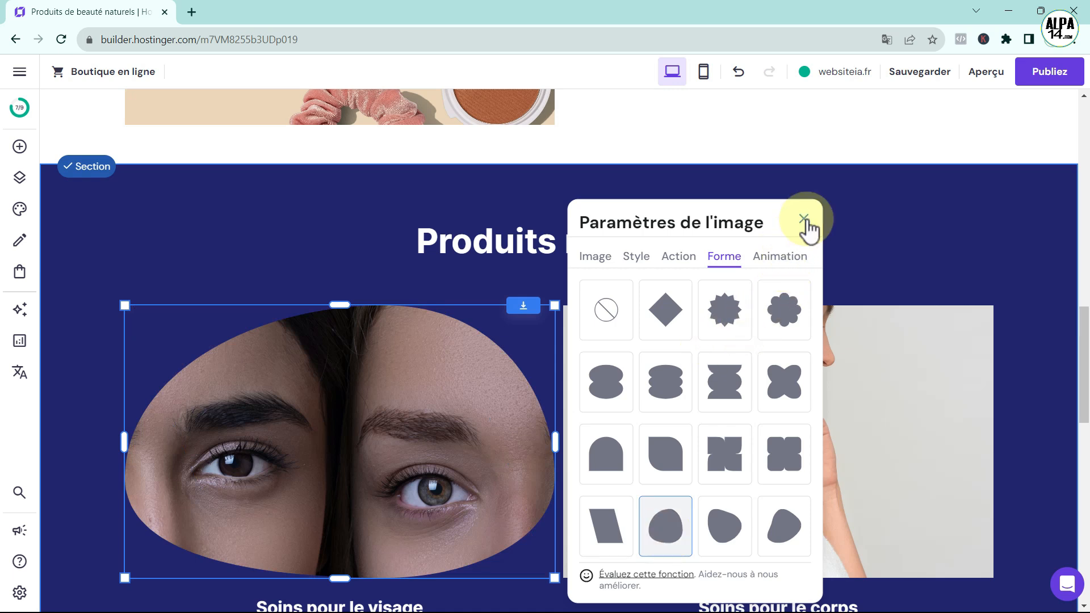
{"action": "left_click", "coordinate": [805, 220]}
{"action": "left_click", "coordinate": [939, 261]}
Give the "Soins pour le corps" picture the organic blob shape that tapers towards its right side
{"action": "left_click", "coordinate": [689, 419]}
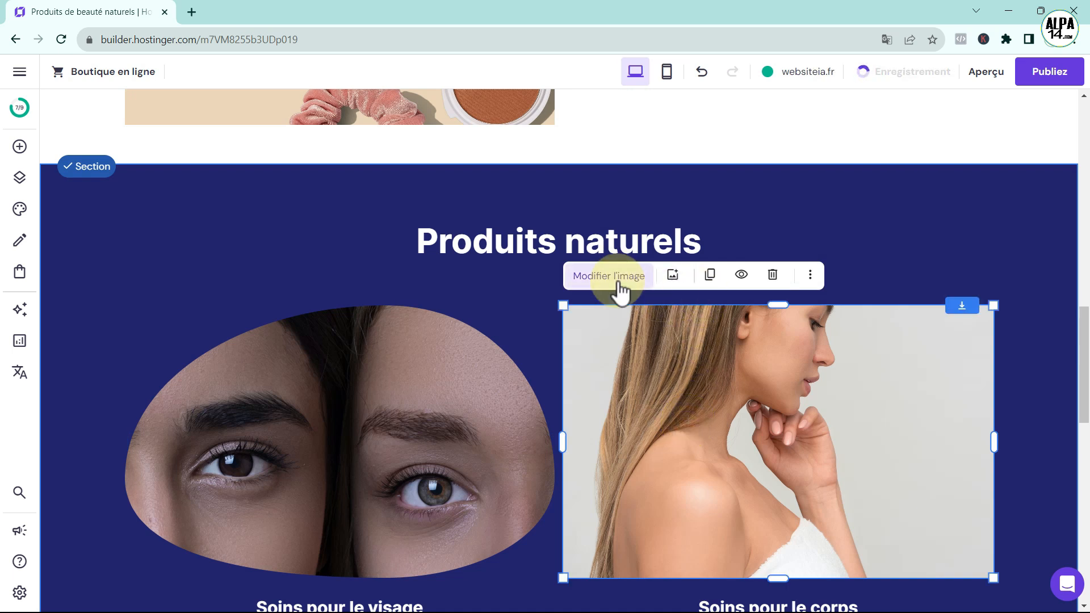
{"action": "left_click", "coordinate": [605, 276]}
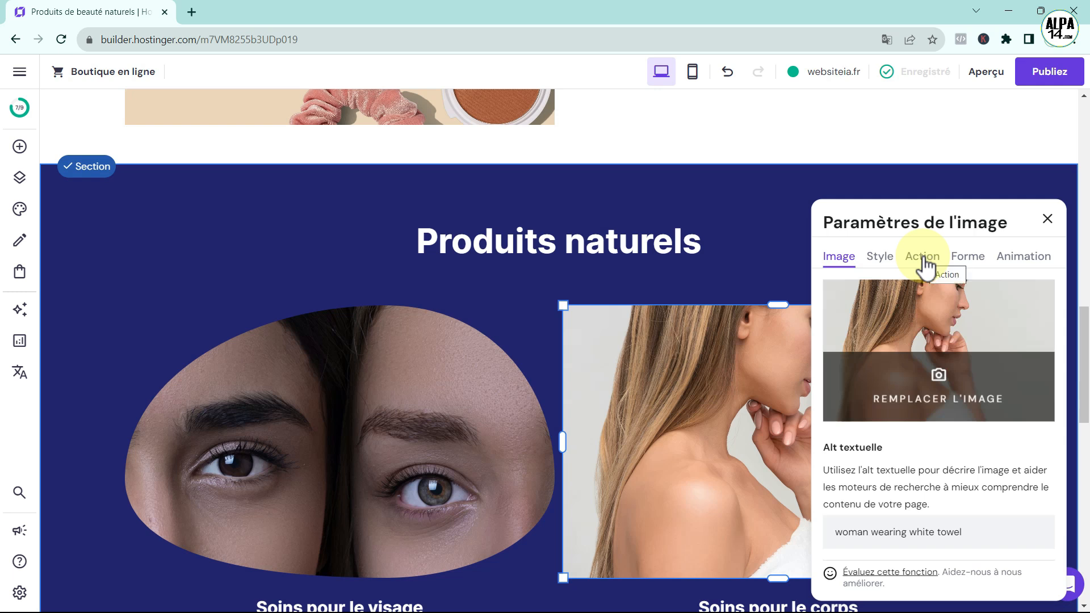
{"action": "left_click", "coordinate": [970, 260]}
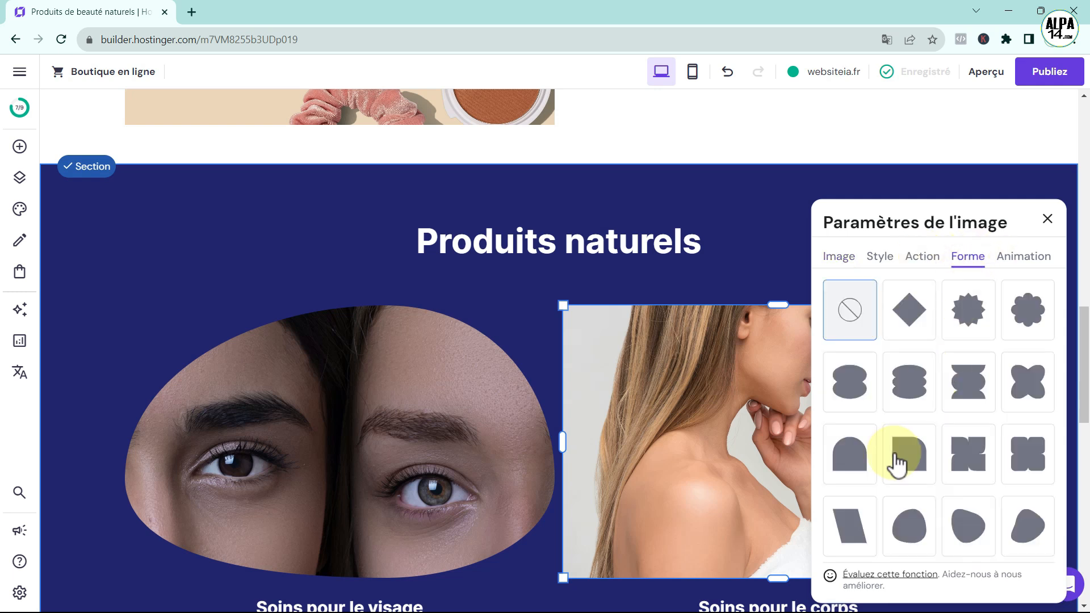
{"action": "left_click", "coordinate": [968, 525]}
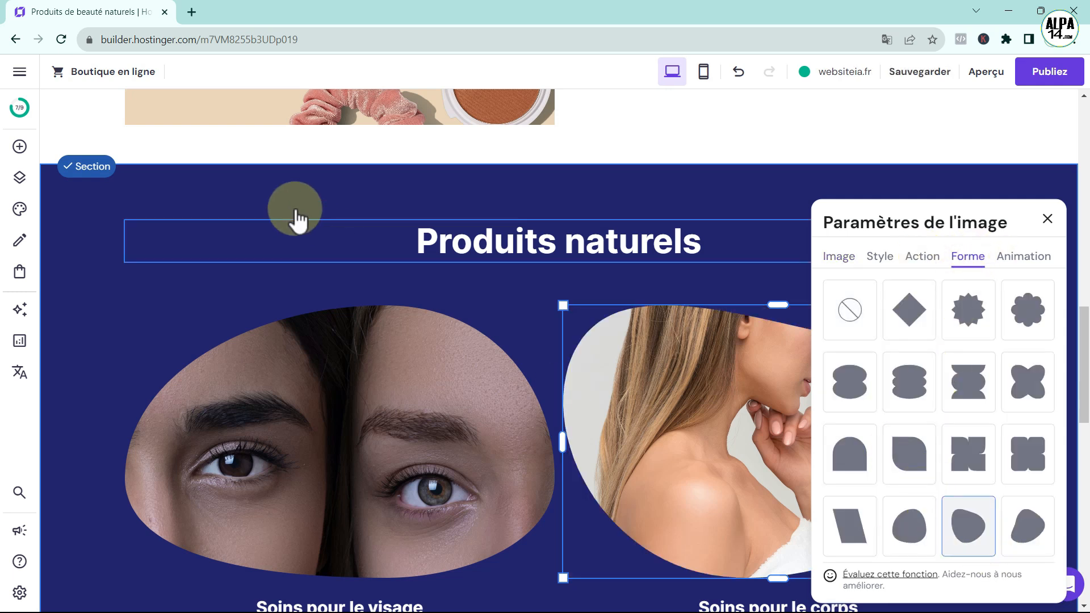
{"action": "left_click", "coordinate": [212, 242]}
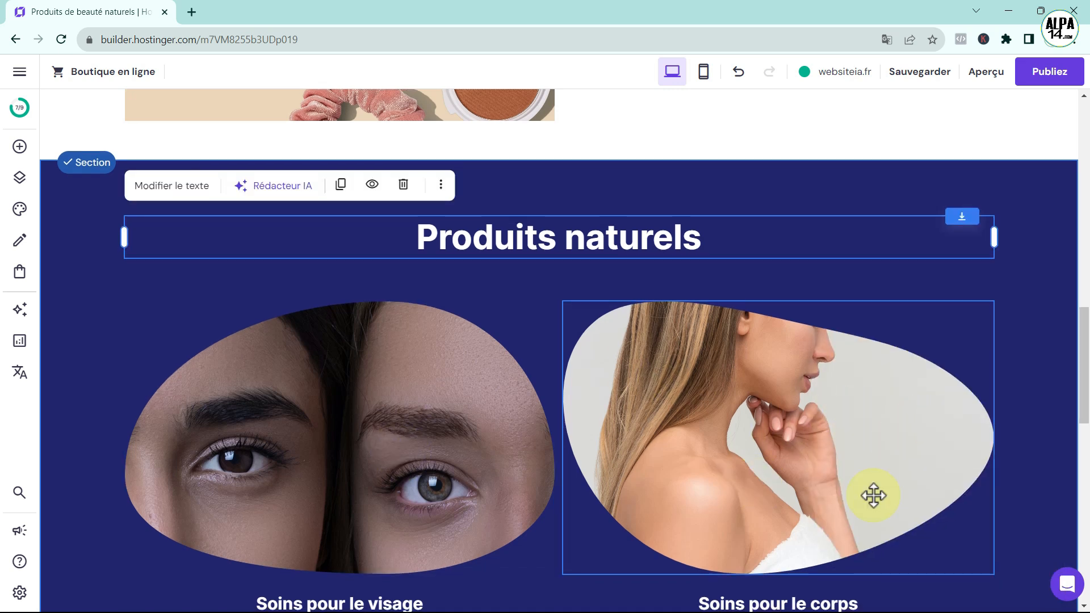
Examine the text and link settings of the Acheter button under "Soins pour le visage"
{"action": "scroll", "coordinate": [871, 497], "scroll_direction": "down", "scroll_amount": 1}
{"action": "scroll", "coordinate": [875, 493], "scroll_direction": "down", "scroll_amount": 1}
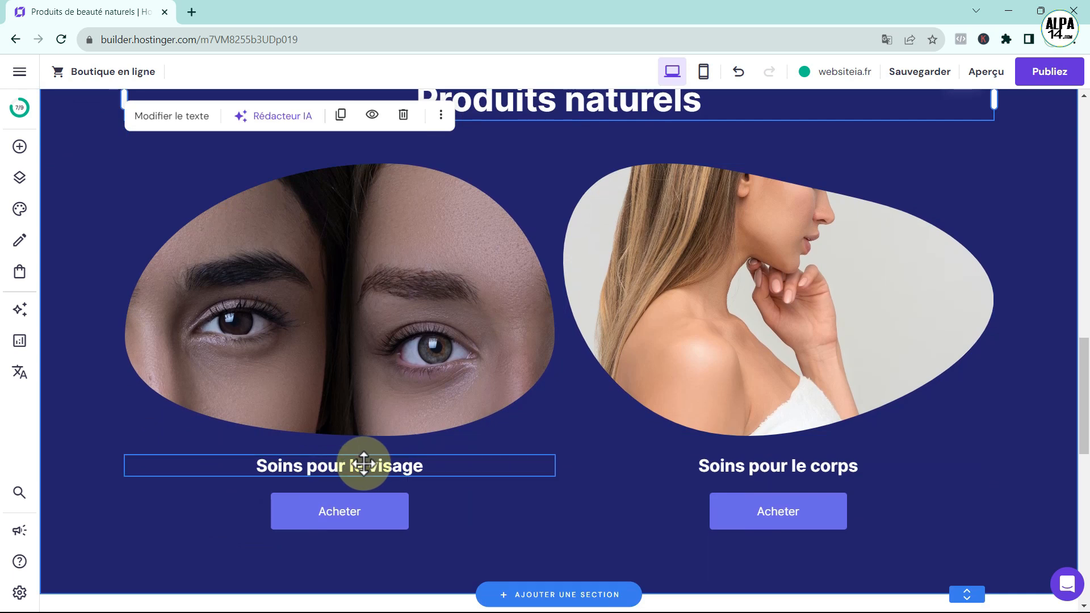
{"action": "left_click", "coordinate": [357, 520]}
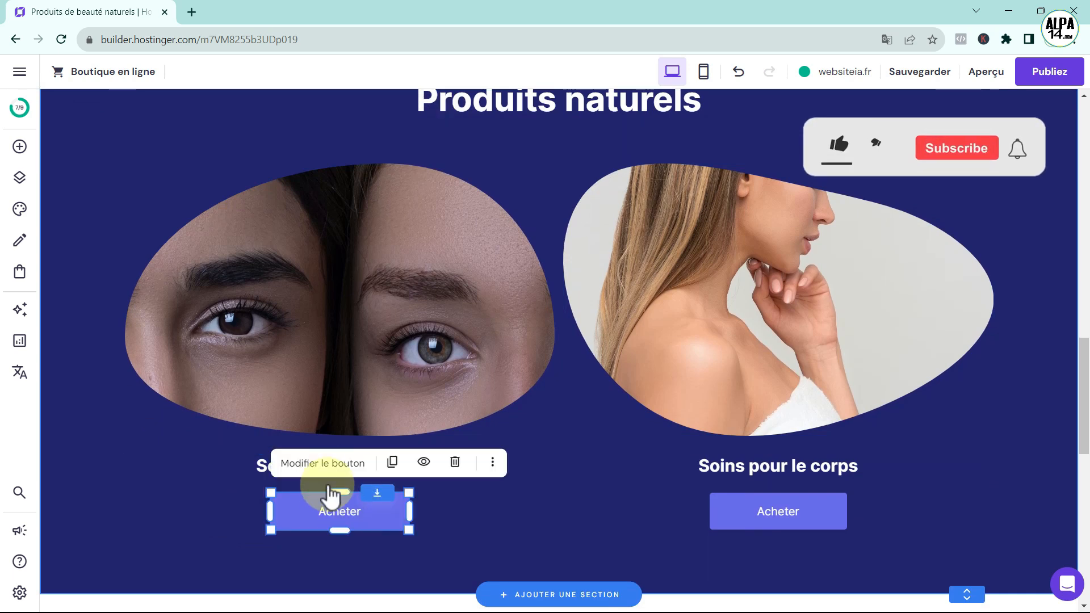
{"action": "left_click", "coordinate": [327, 461]}
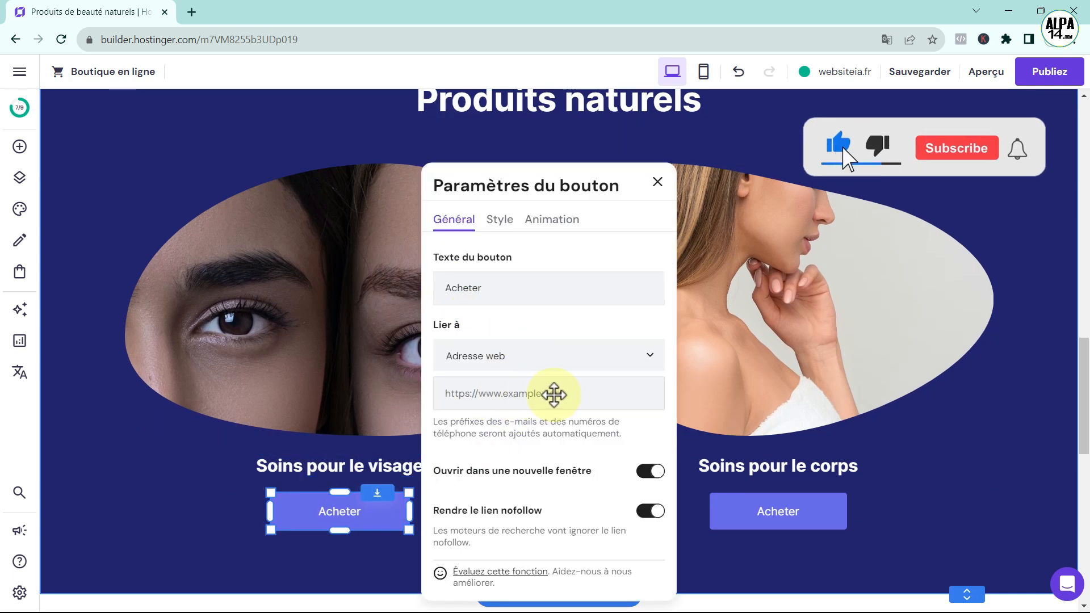
{"action": "left_click", "coordinate": [659, 183]}
Examine the general settings of the Contactez-nous form, including its form name and notification email
{"action": "scroll", "coordinate": [923, 520], "scroll_direction": "down", "scroll_amount": 3}
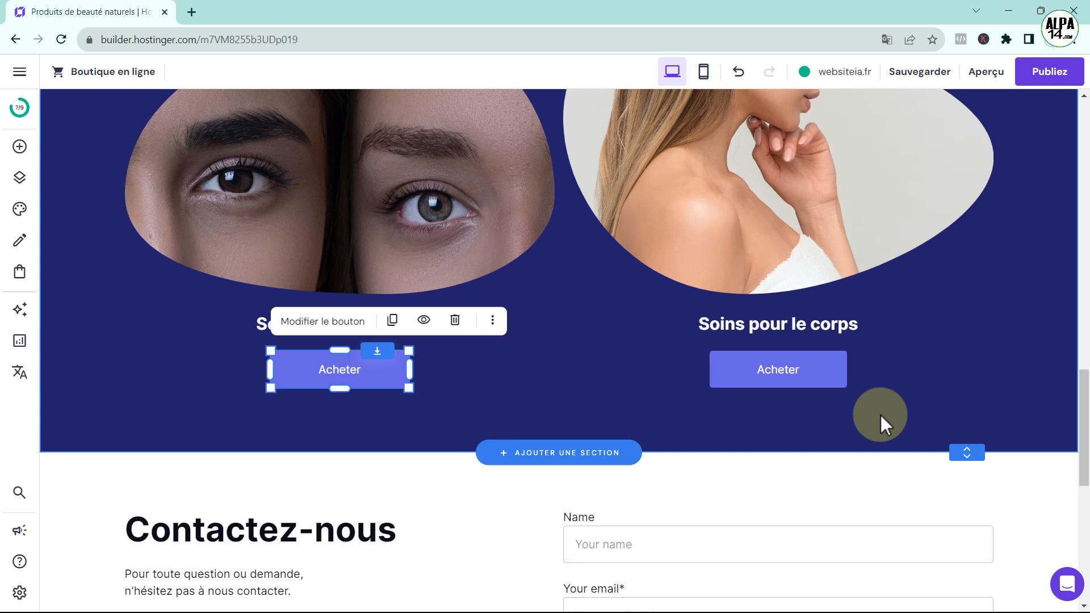
{"action": "scroll", "coordinate": [881, 414], "scroll_direction": "down", "scroll_amount": 2}
{"action": "scroll", "coordinate": [881, 414], "scroll_direction": "down", "scroll_amount": 1}
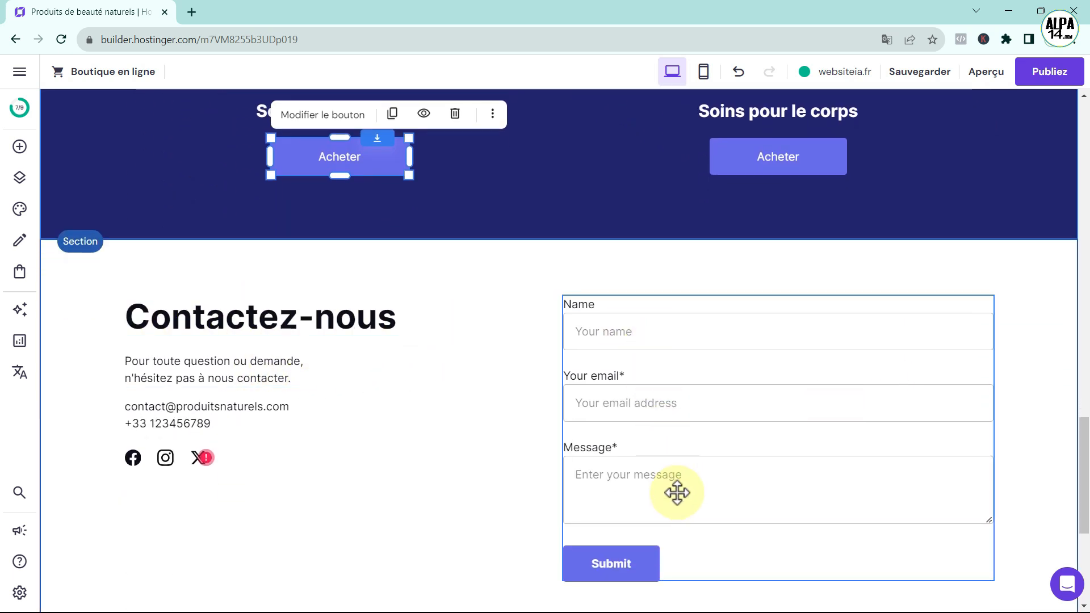
{"action": "left_click", "coordinate": [744, 386]}
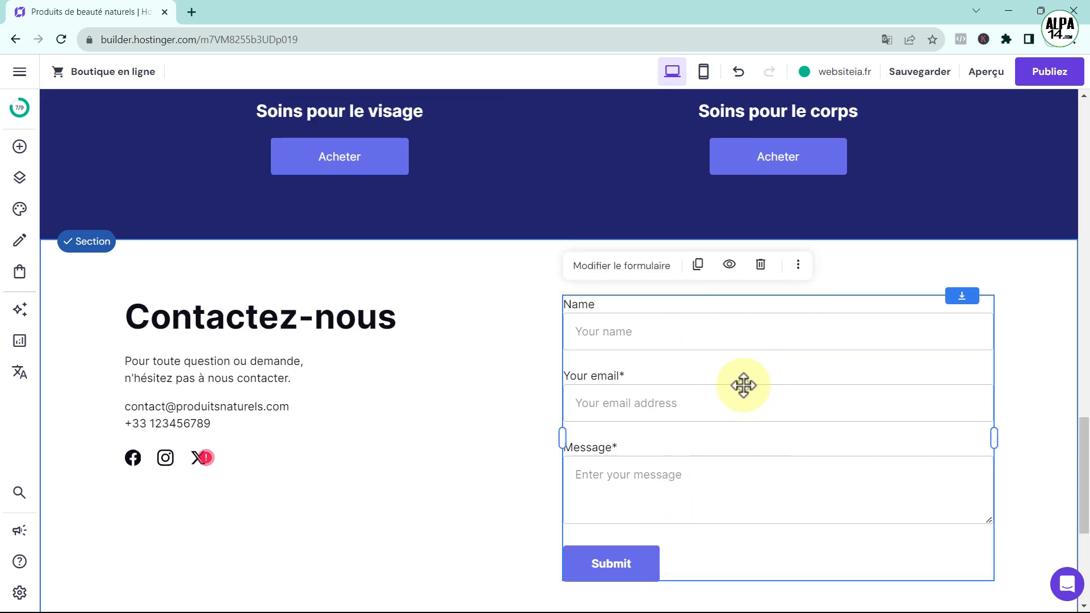
{"action": "left_click", "coordinate": [606, 267]}
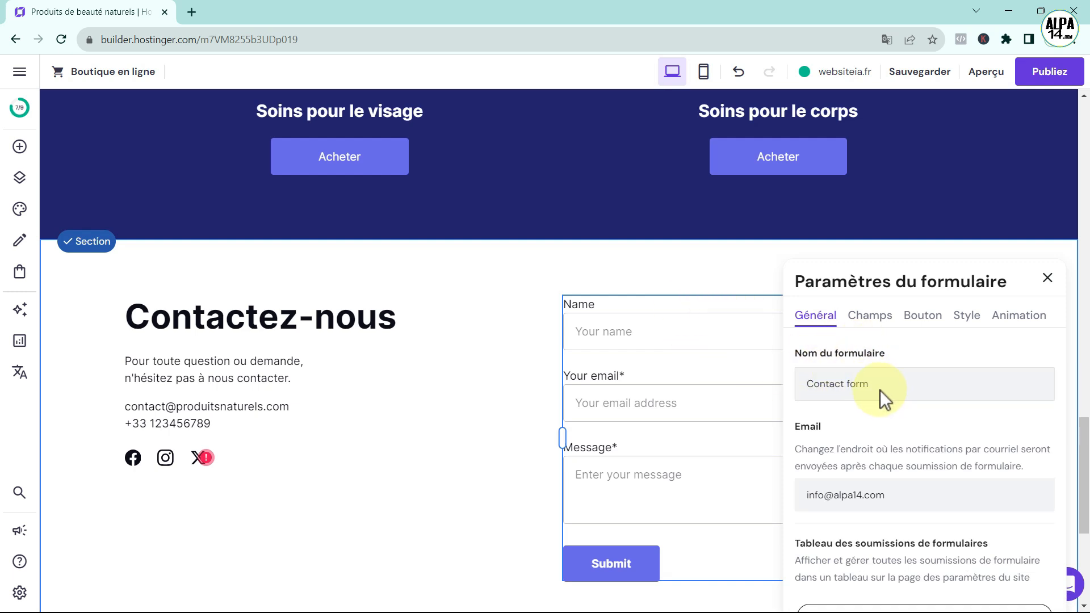
{"action": "left_click_drag", "start_coordinate": [878, 387], "coordinate": [829, 392]}
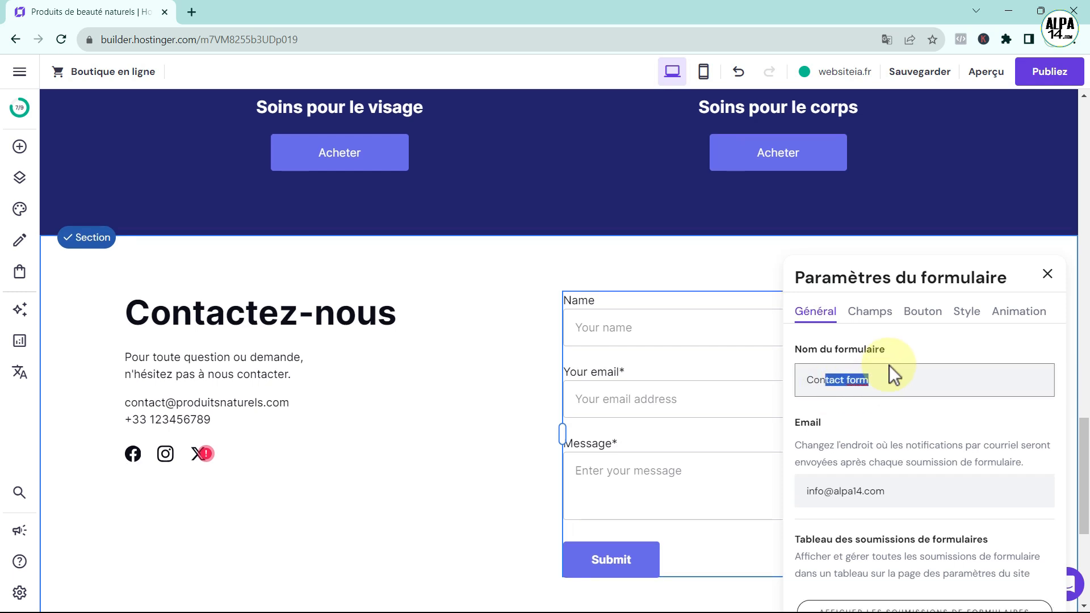
{"action": "scroll", "coordinate": [894, 366], "scroll_direction": "down", "scroll_amount": 3}
{"action": "scroll", "coordinate": [913, 382], "scroll_direction": "up", "scroll_amount": 1}
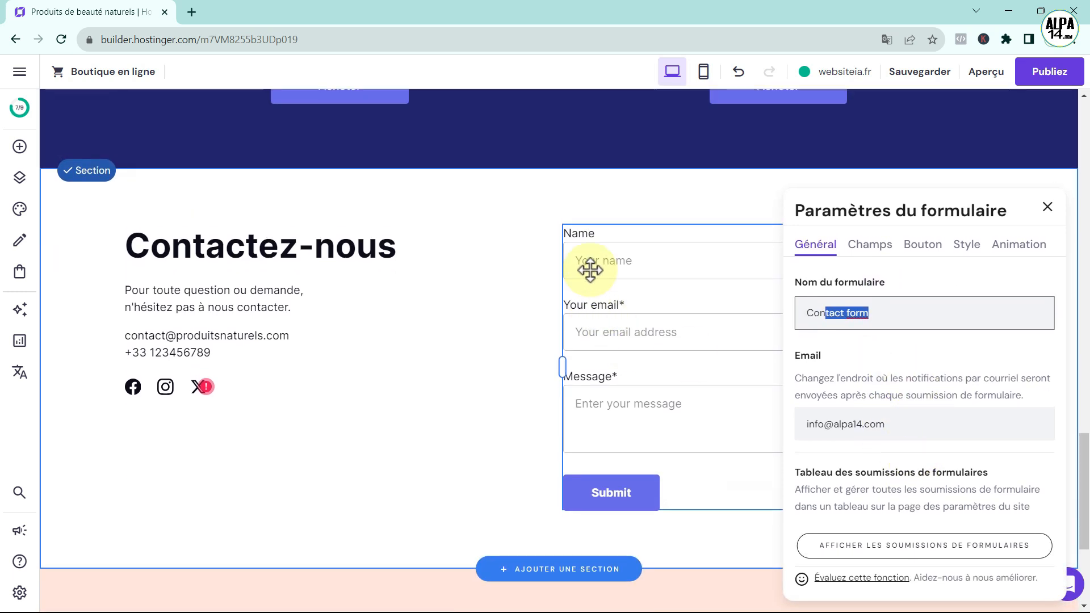
Set the placeholder text of the contact form's Name field to "Votre nom"
{"action": "left_click", "coordinate": [871, 247]}
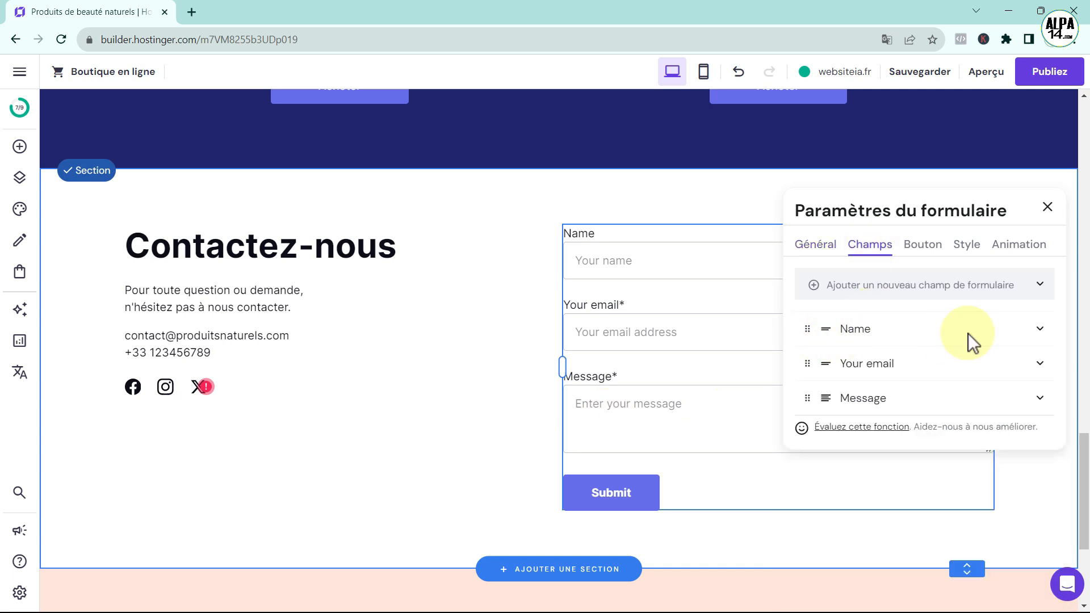
{"action": "left_click", "coordinate": [1041, 329]}
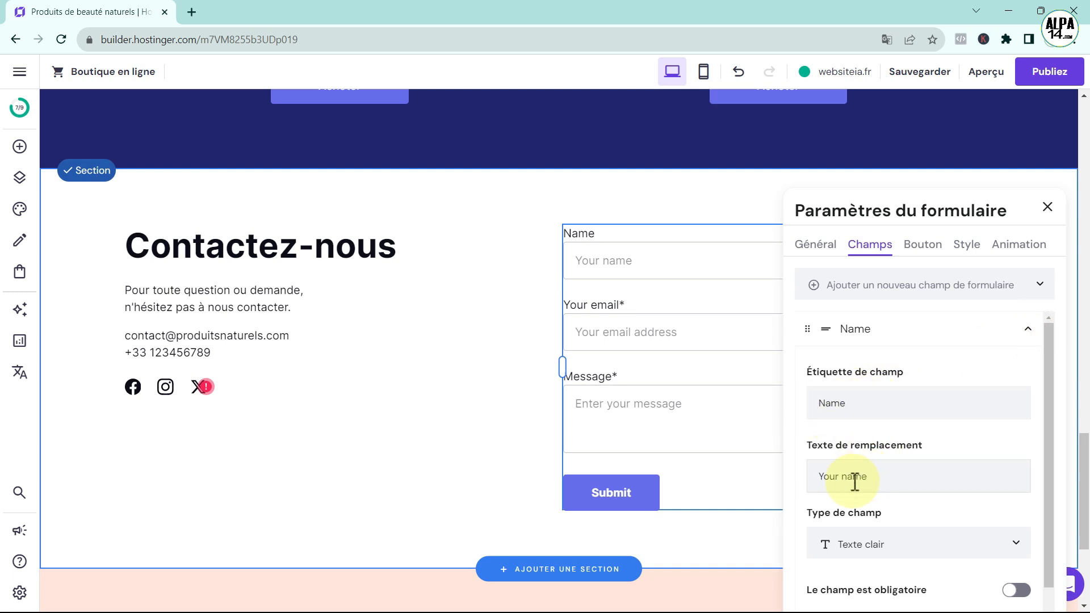
{"action": "left_click_drag", "start_coordinate": [878, 477], "coordinate": [822, 476]}
{"action": "key", "text": "BackSpace"}
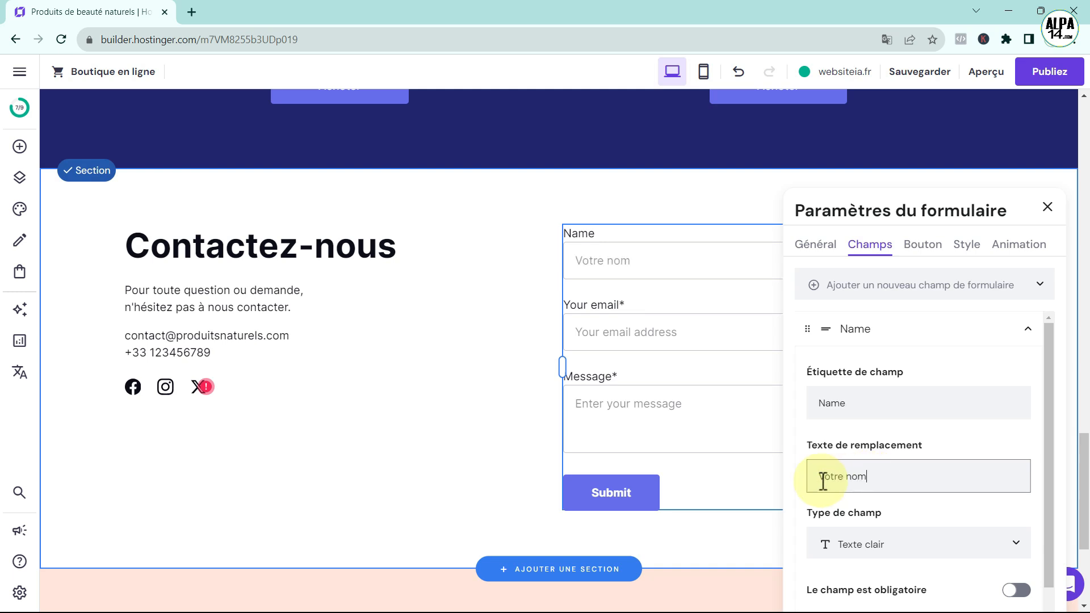
{"action": "scroll", "coordinate": [889, 480], "scroll_direction": "down", "scroll_amount": 5}
{"action": "scroll", "coordinate": [895, 490], "scroll_direction": "up", "scroll_amount": 1}
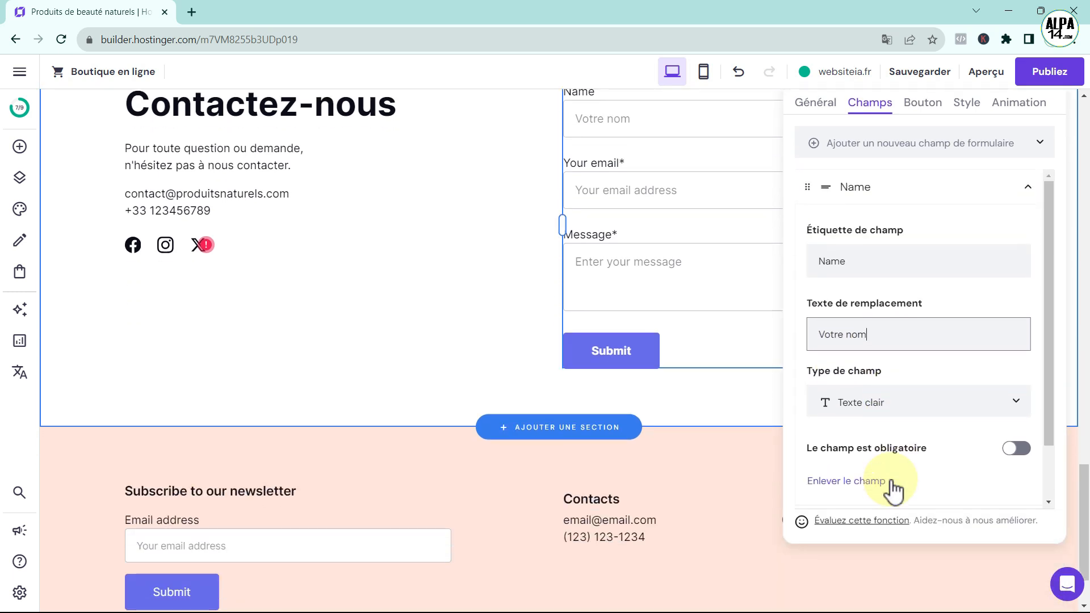
{"action": "scroll", "coordinate": [778, 414], "scroll_direction": "up", "scroll_amount": 3}
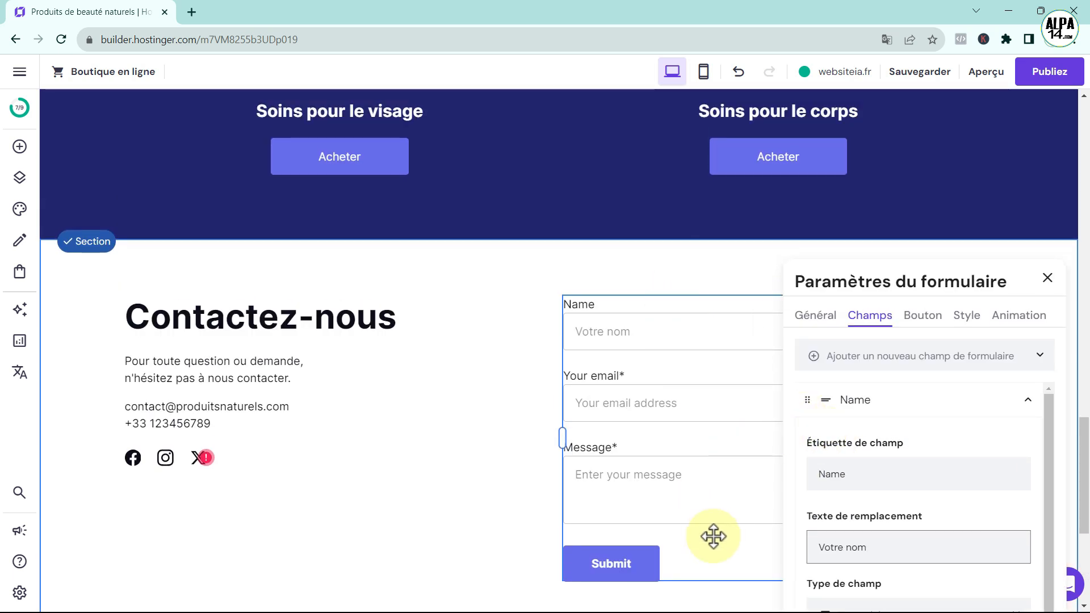
{"action": "left_click", "coordinate": [743, 554]}
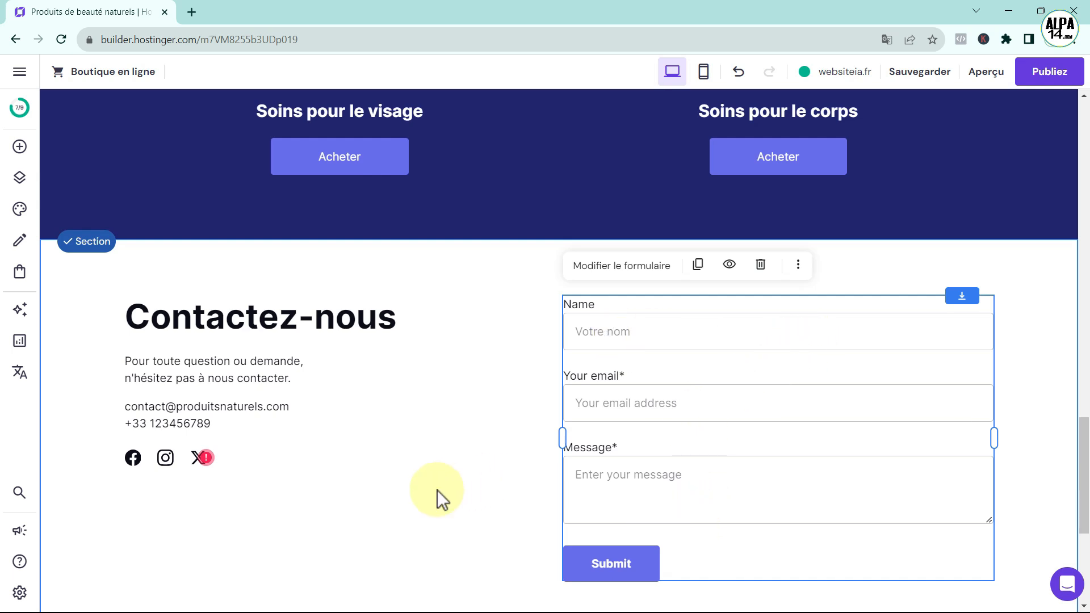
Check the social icons in the Contactez-nous section and review the remaining tasks in the site setup checklist
{"action": "scroll", "coordinate": [437, 490], "scroll_direction": "down", "scroll_amount": 3}
{"action": "scroll", "coordinate": [437, 490], "scroll_direction": "up", "scroll_amount": 1}
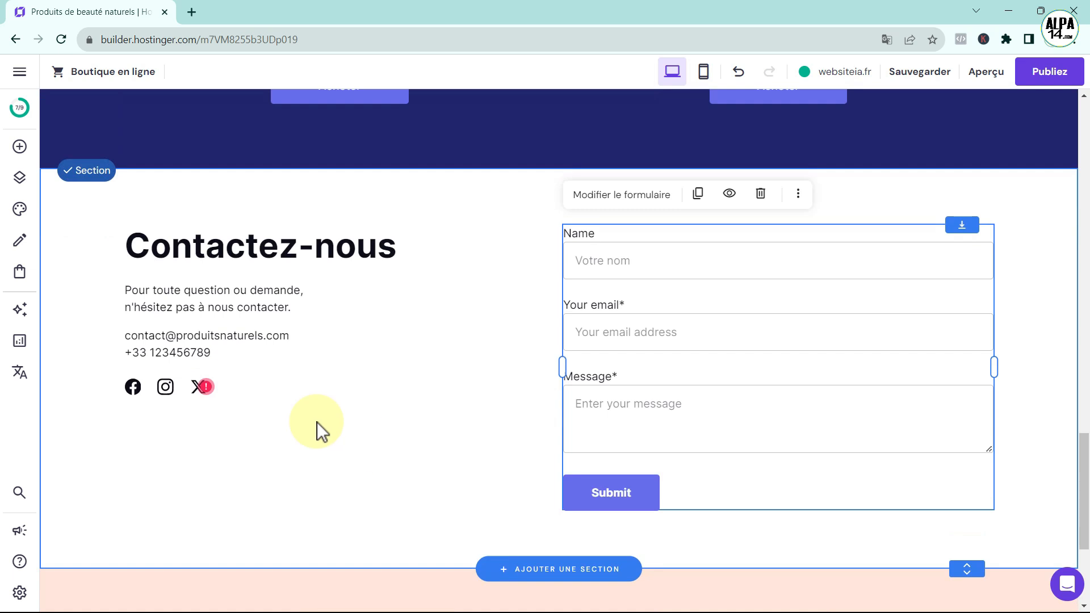
{"action": "mouse_move", "coordinate": [205, 386]}
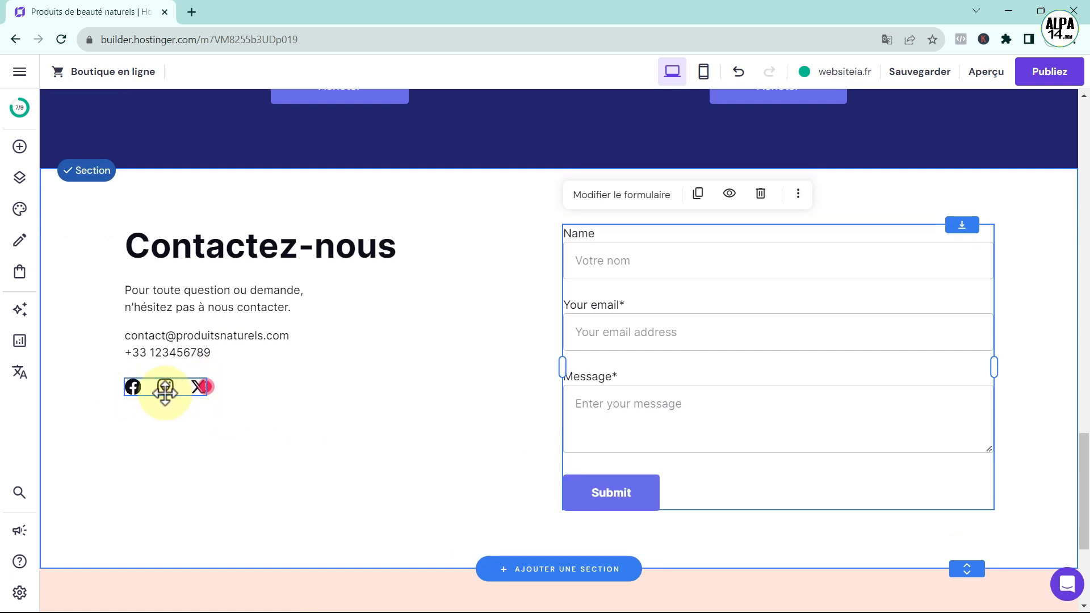
{"action": "scroll", "coordinate": [214, 446], "scroll_direction": "up", "scroll_amount": 1}
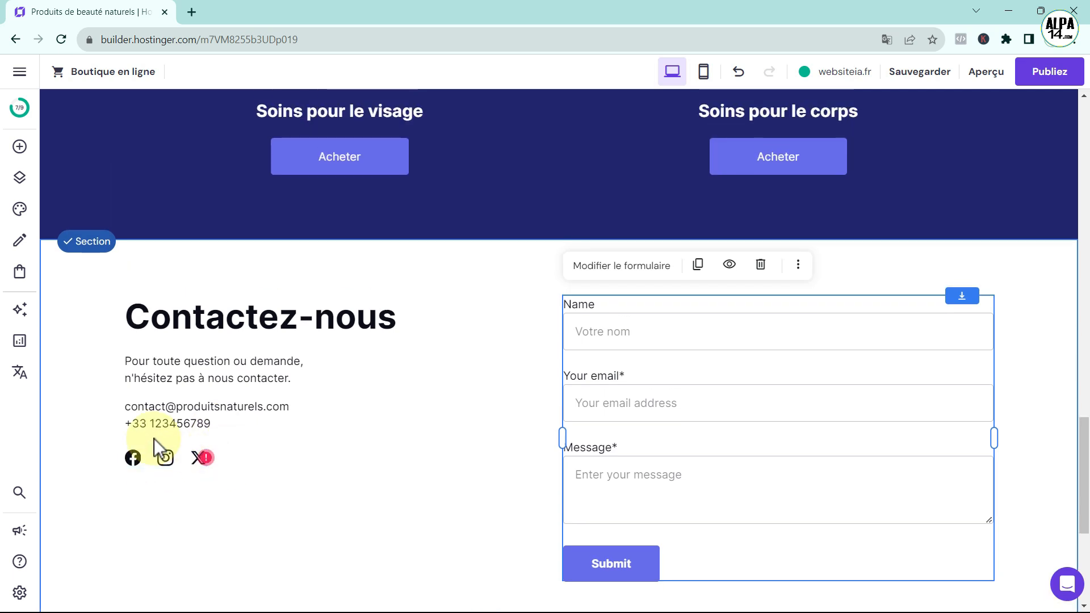
{"action": "left_click", "coordinate": [21, 111]}
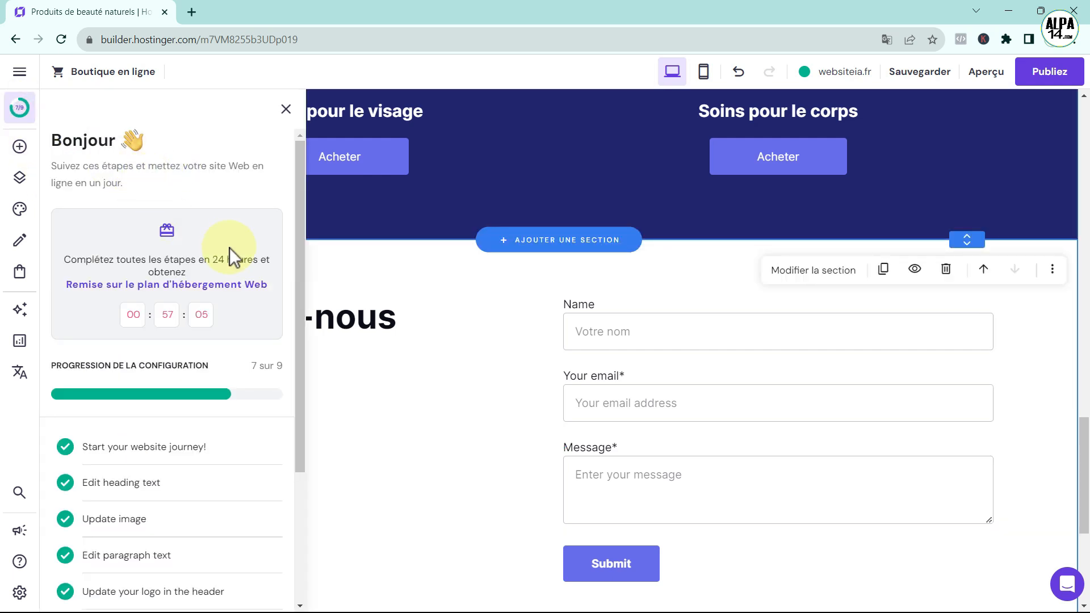
{"action": "scroll", "coordinate": [264, 350], "scroll_direction": "down", "scroll_amount": 3}
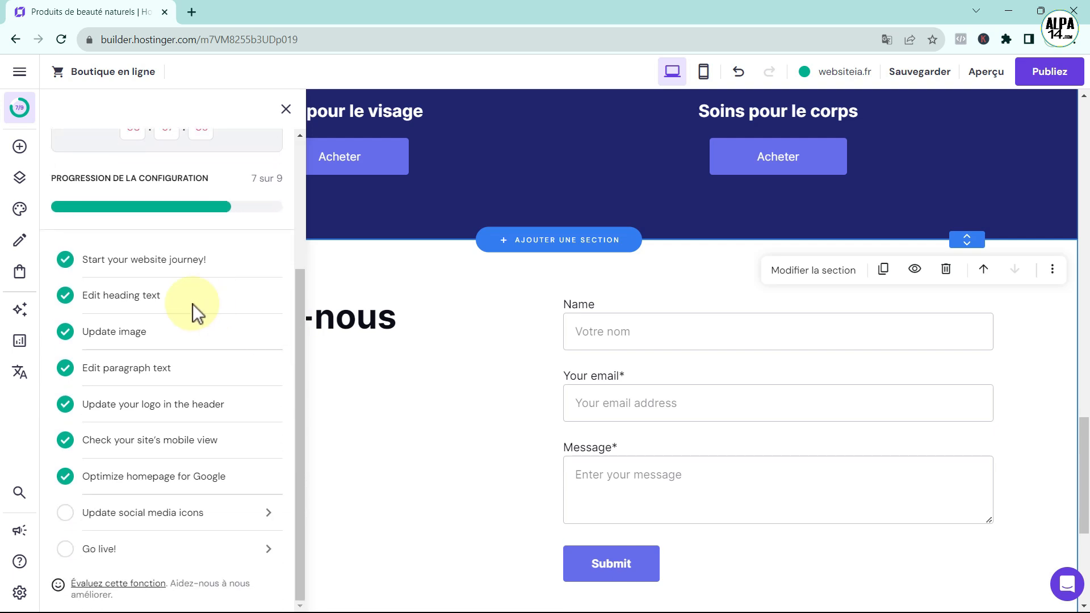
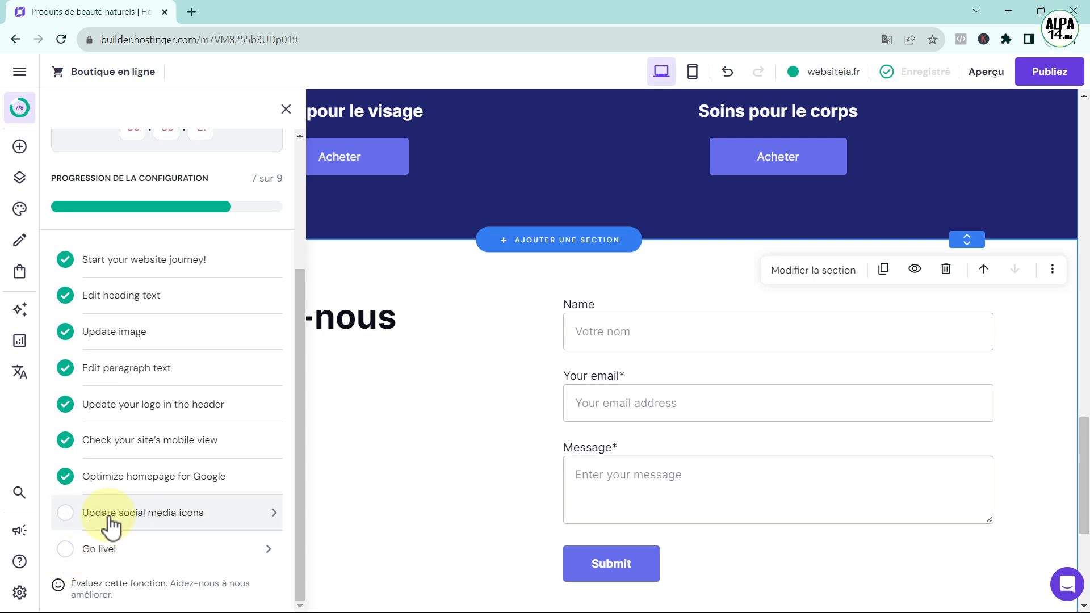
Examine the social icon links from the checklist's social media task, including the entry field for a new link
{"action": "left_click", "coordinate": [140, 515]}
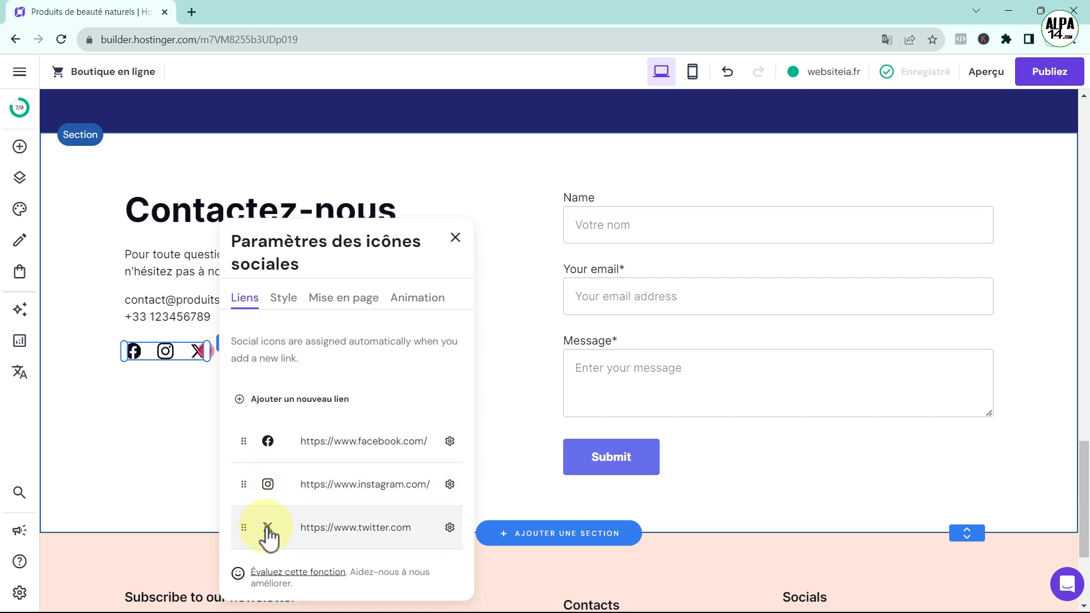
{"action": "scroll", "coordinate": [166, 443], "scroll_direction": "down", "scroll_amount": 1}
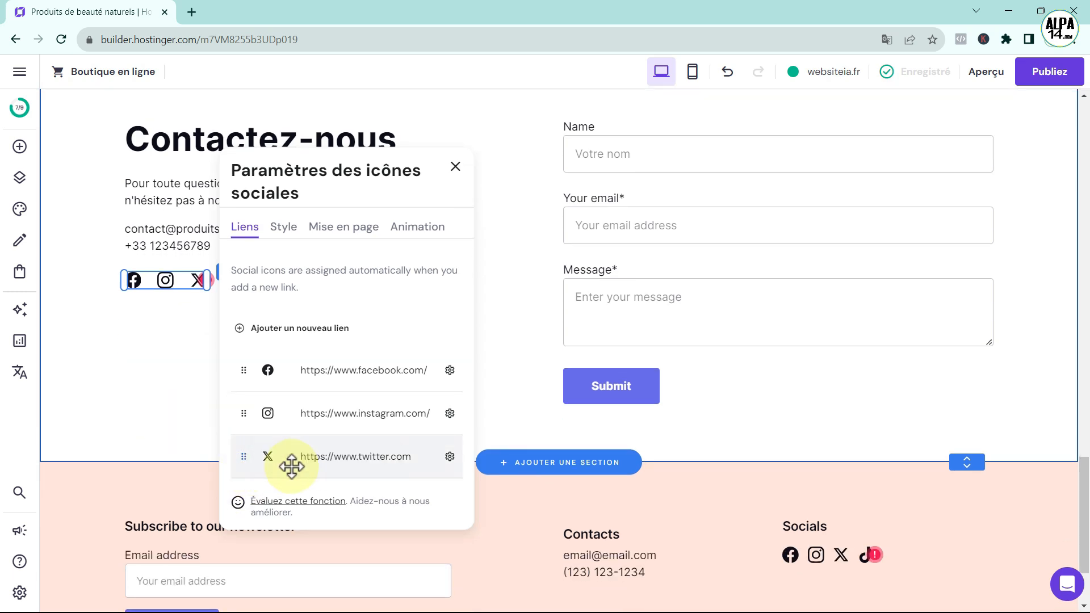
{"action": "left_click", "coordinate": [240, 328]}
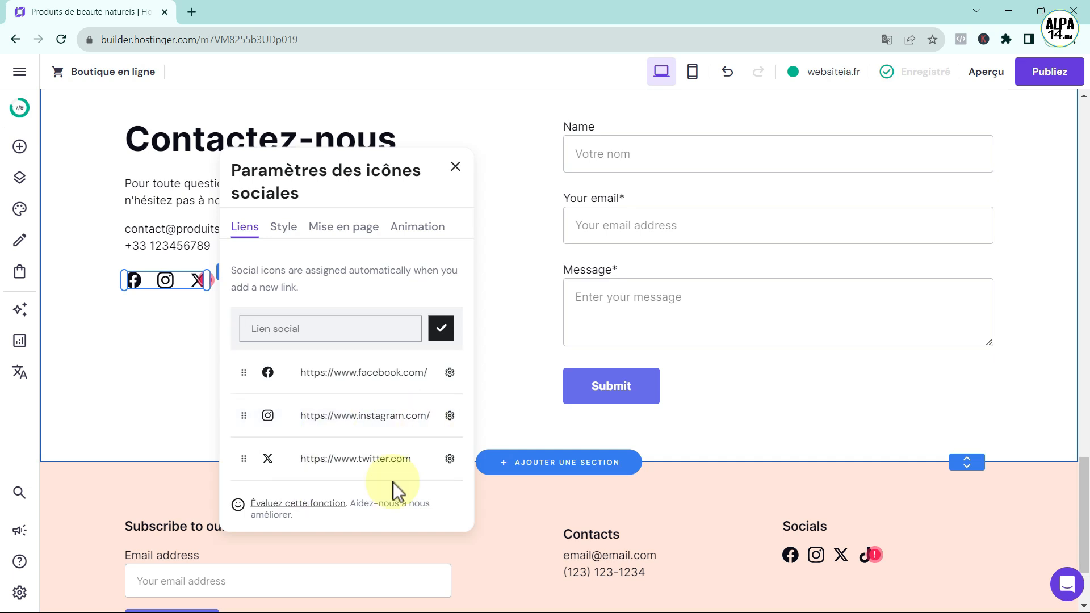
{"action": "left_click", "coordinate": [175, 390]}
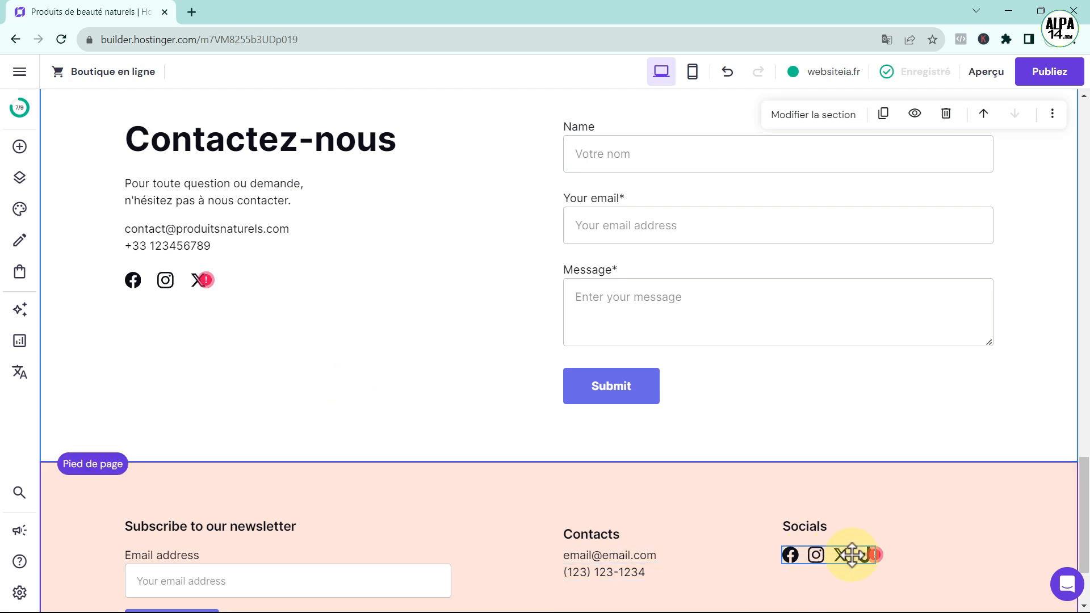
Review the footer's newsletter form, contact details and social icons below the Contactez-nous section
{"action": "left_click_drag", "start_coordinate": [842, 555], "coordinate": [830, 553]}
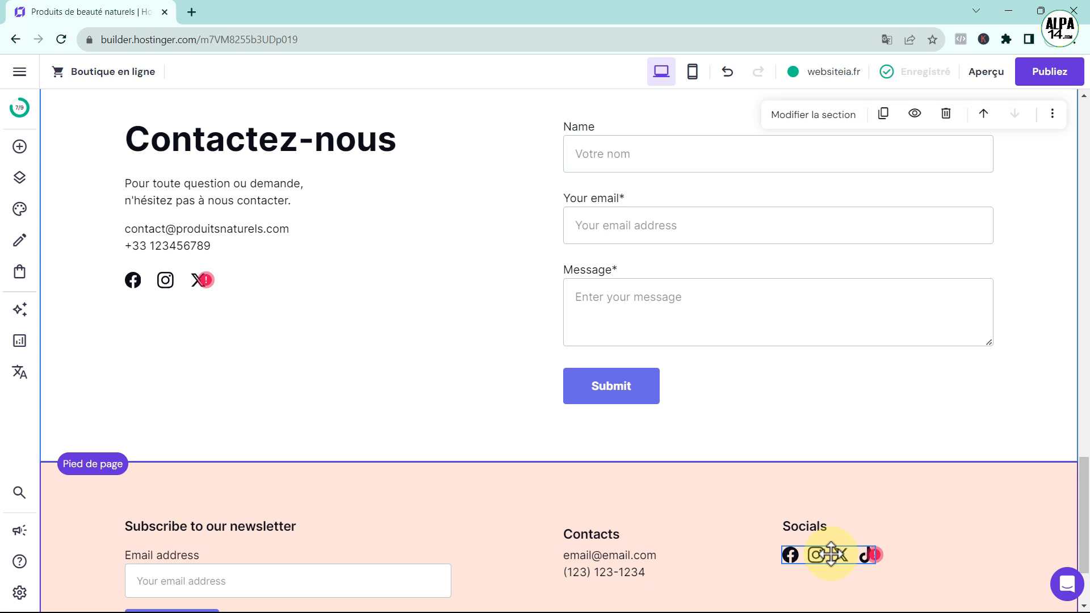
{"action": "left_click_drag", "start_coordinate": [831, 553], "coordinate": [830, 554]}
{"action": "scroll", "coordinate": [420, 329], "scroll_direction": "down", "scroll_amount": 2}
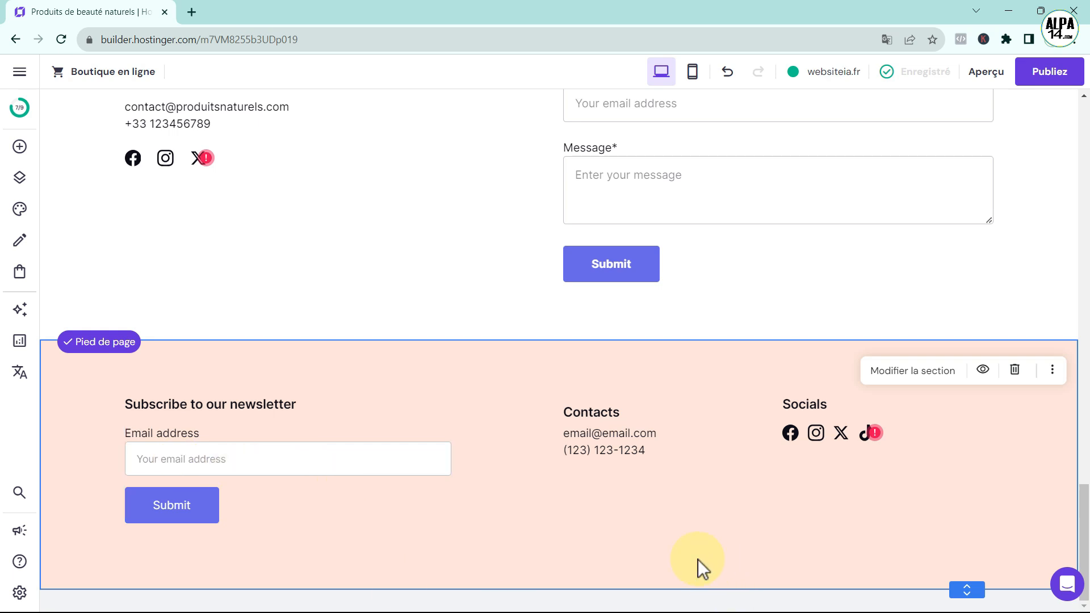
{"action": "scroll", "coordinate": [670, 572], "scroll_direction": "up", "scroll_amount": 4}
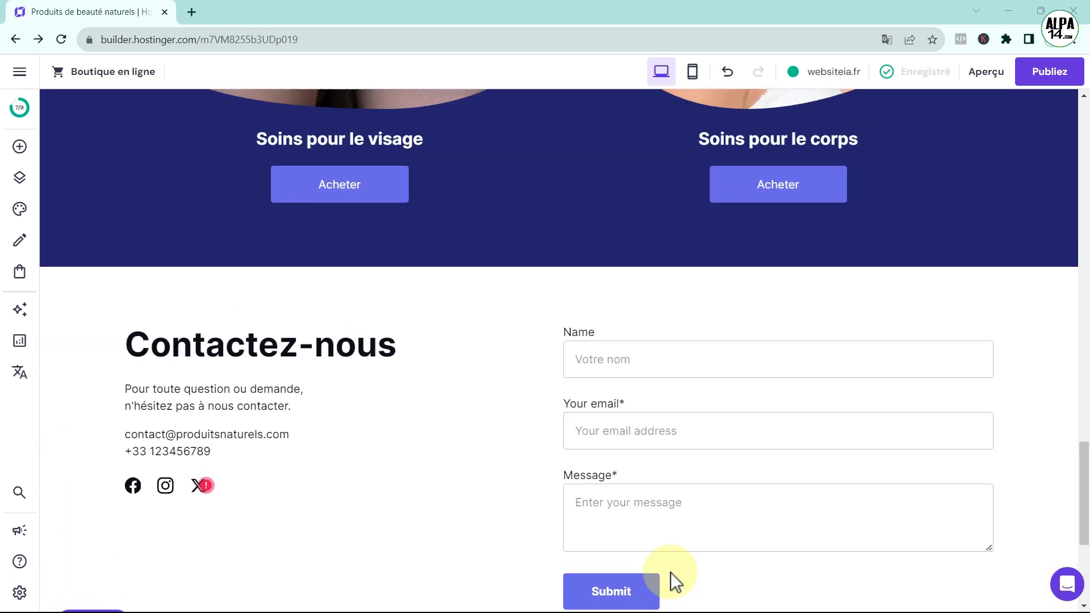
Open the selection of new sections for insertion between the Contactez-nous section and the footer
{"action": "scroll", "coordinate": [670, 572], "scroll_direction": "down", "scroll_amount": 1}
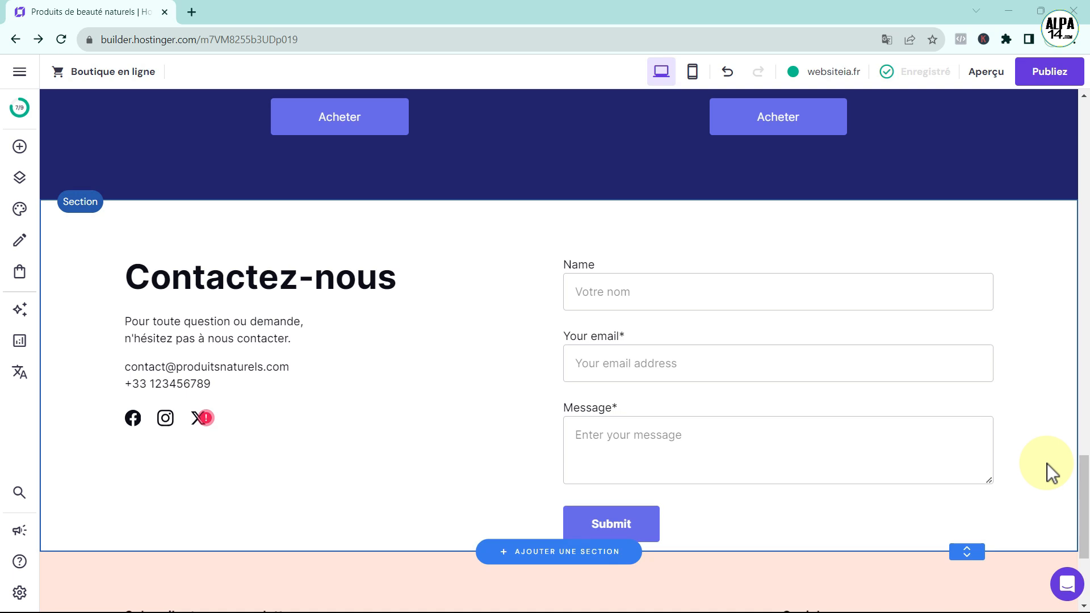
{"action": "scroll", "coordinate": [1047, 464], "scroll_direction": "down", "scroll_amount": 1}
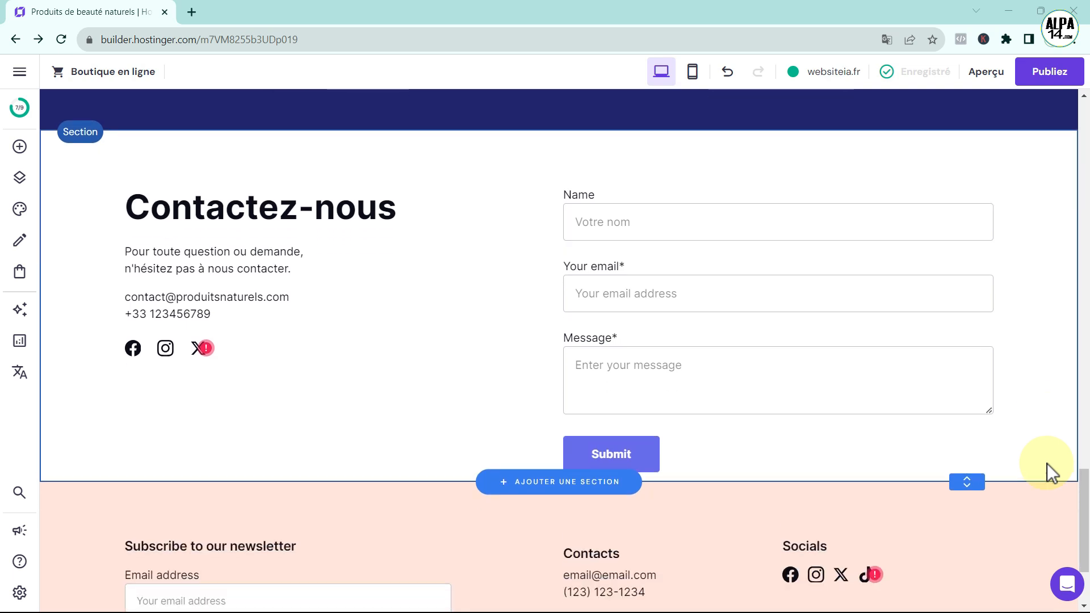
{"action": "left_click", "coordinate": [556, 494]}
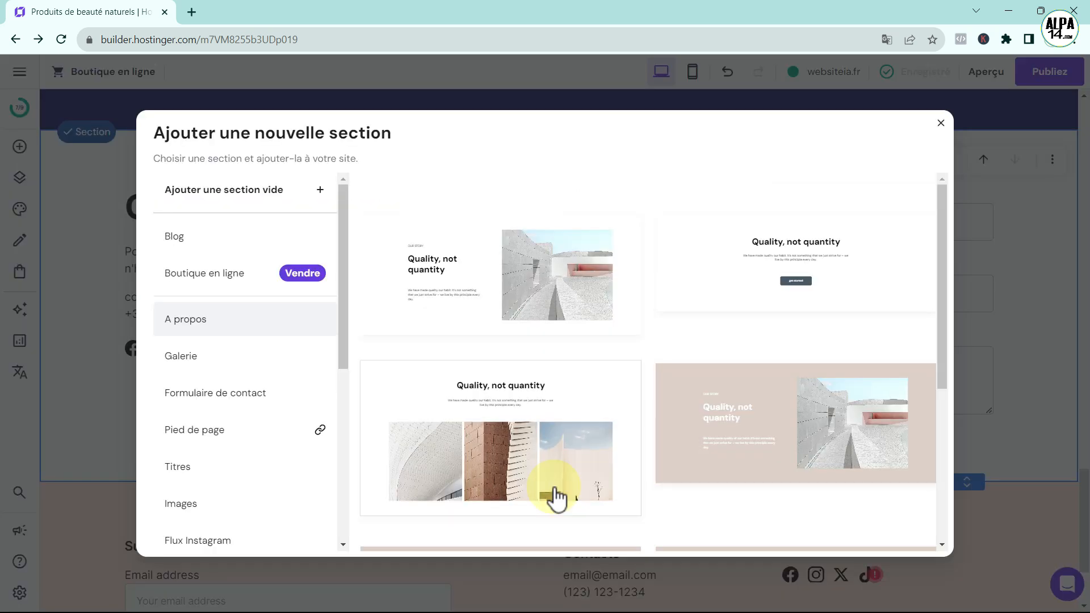
Review the section templates offered in the A propos, Galerie, Formulaire de contact and Pied de page categories
{"action": "scroll", "coordinate": [501, 305], "scroll_direction": "down", "scroll_amount": 5}
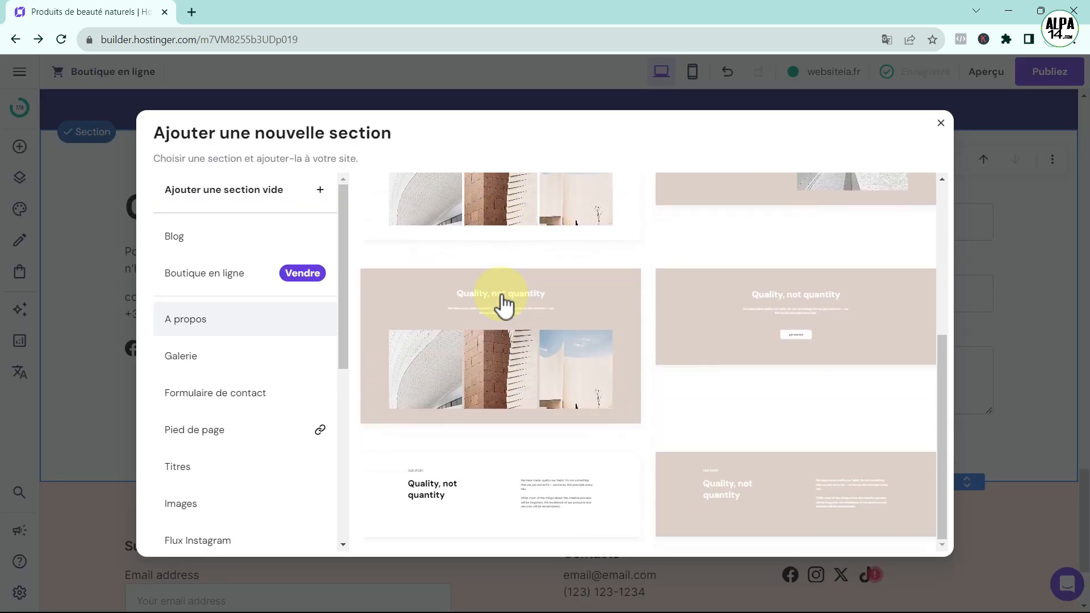
{"action": "scroll", "coordinate": [504, 336], "scroll_direction": "up", "scroll_amount": 4}
{"action": "scroll", "coordinate": [505, 341], "scroll_direction": "down", "scroll_amount": 4}
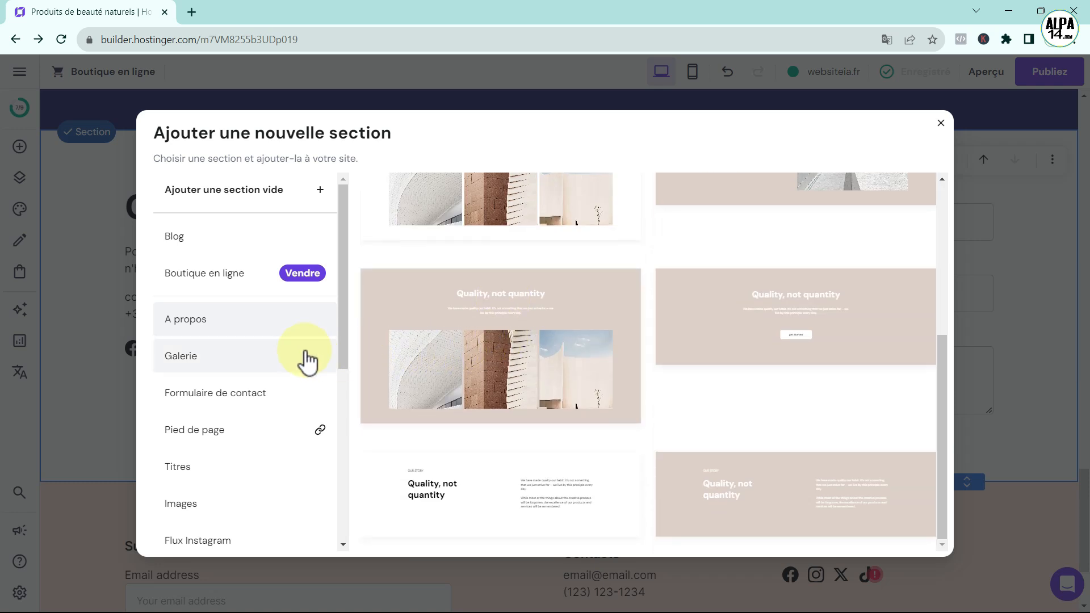
{"action": "left_click", "coordinate": [196, 354]}
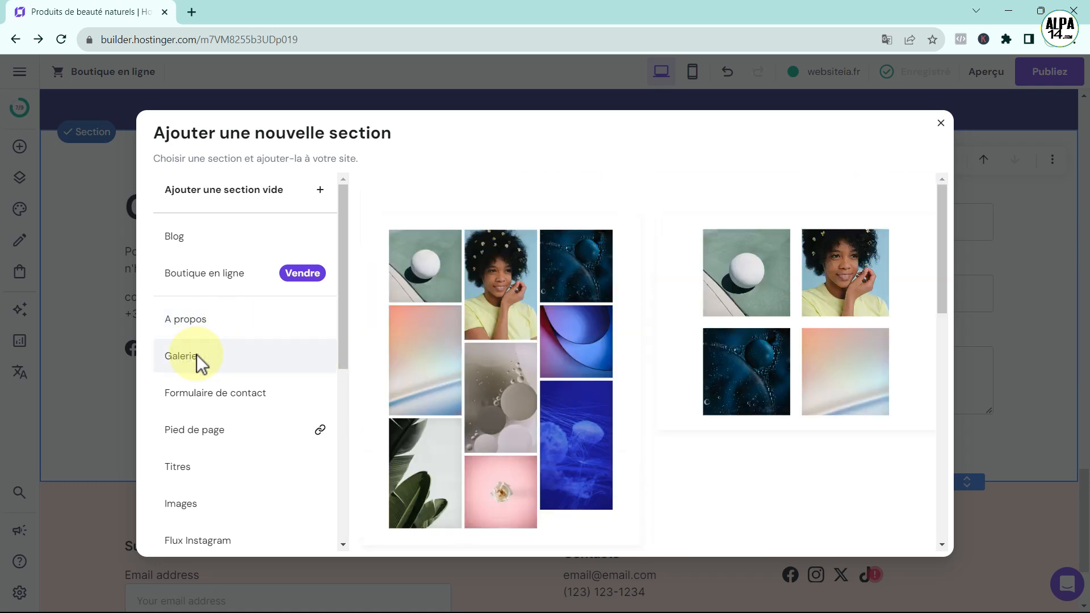
{"action": "scroll", "coordinate": [623, 319], "scroll_direction": "down", "scroll_amount": 4}
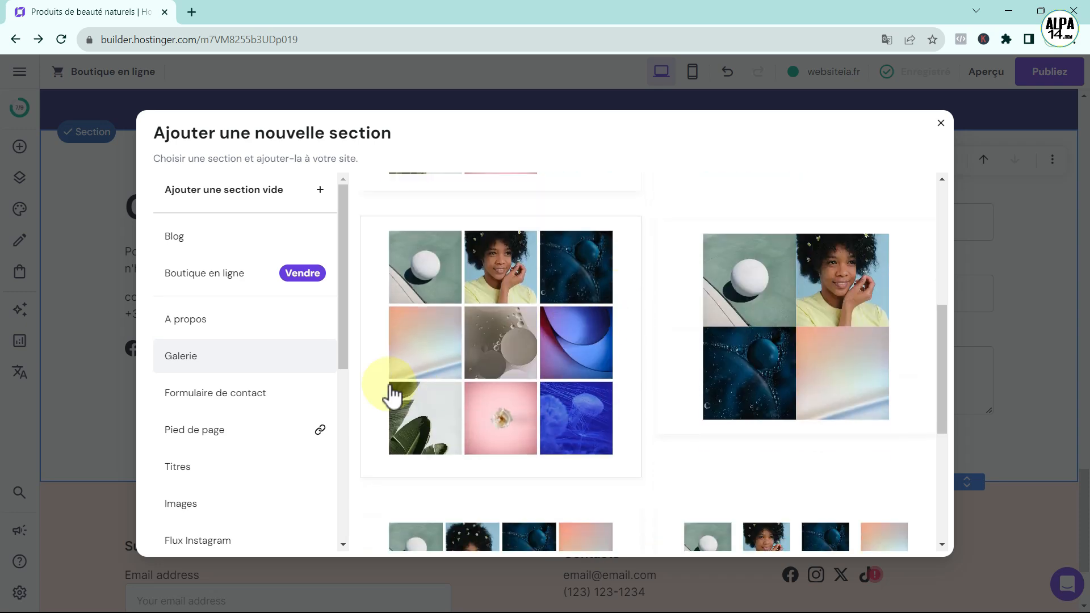
{"action": "left_click", "coordinate": [247, 392]}
{"action": "scroll", "coordinate": [648, 353], "scroll_direction": "down", "scroll_amount": 1}
{"action": "scroll", "coordinate": [650, 355], "scroll_direction": "down", "scroll_amount": 3}
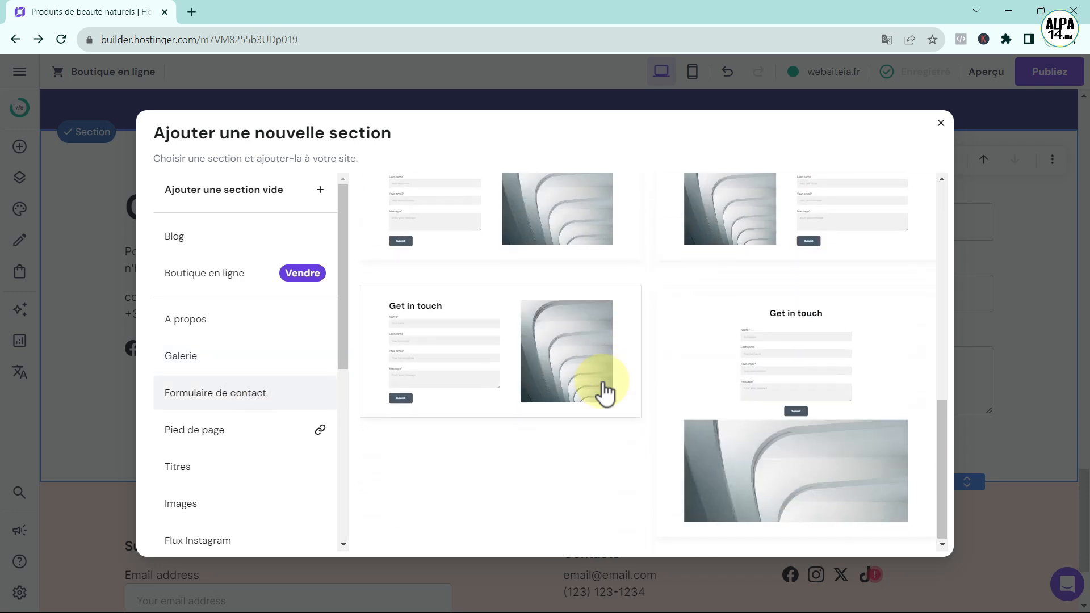
{"action": "left_click", "coordinate": [224, 425]}
{"action": "scroll", "coordinate": [499, 333], "scroll_direction": "down", "scroll_amount": 5}
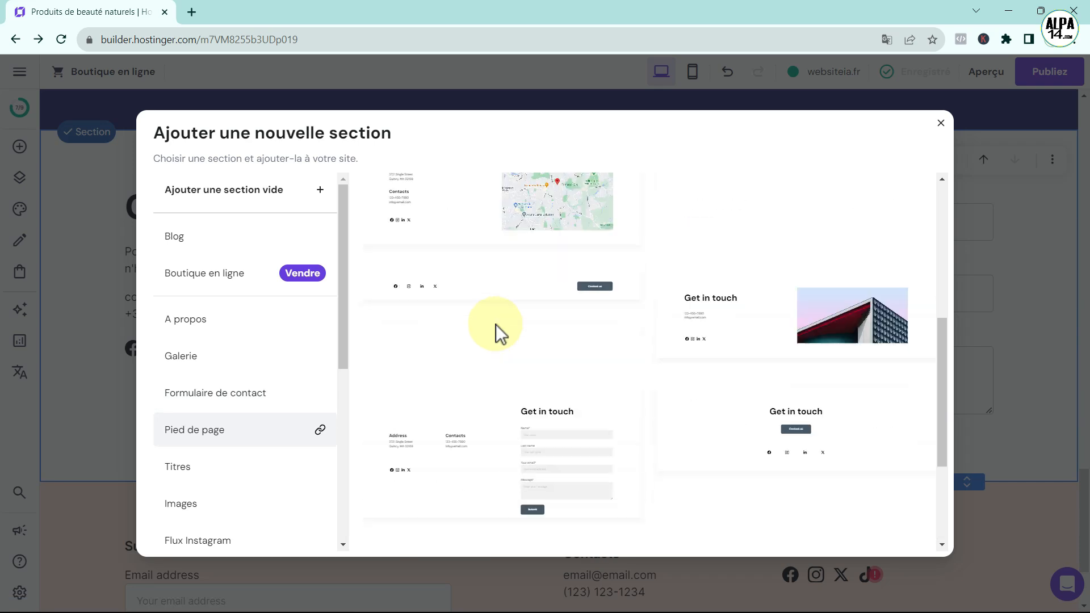
Review the section templates in the Titres, Images, Flux Instagram and remaining categories, through to the "Follow us" social designs
{"action": "left_click", "coordinate": [268, 464]}
{"action": "scroll", "coordinate": [650, 350], "scroll_direction": "down", "scroll_amount": 2}
{"action": "scroll", "coordinate": [650, 350], "scroll_direction": "down", "scroll_amount": 3}
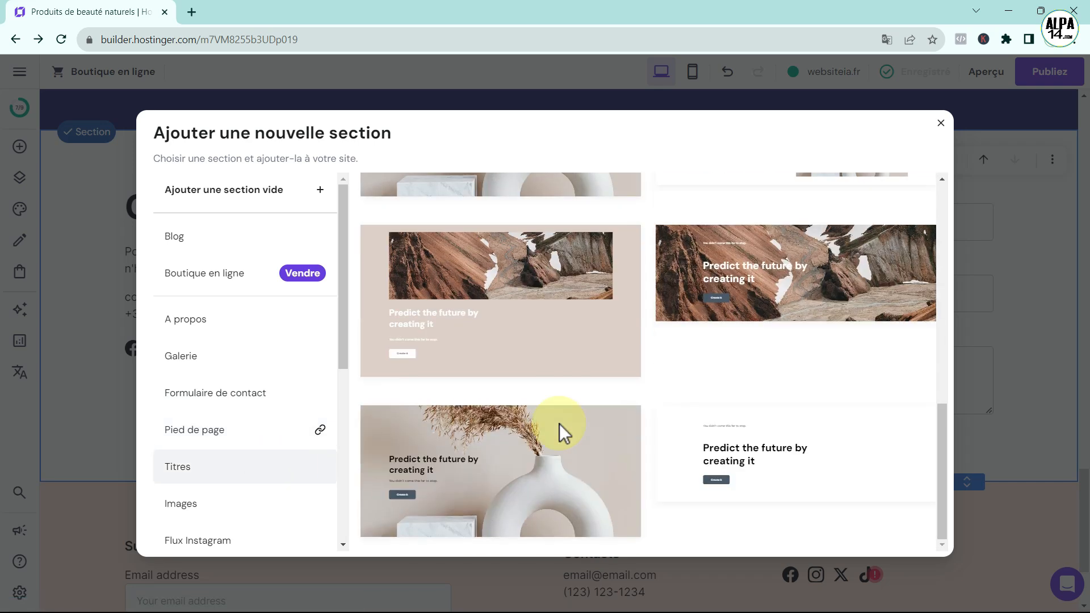
{"action": "left_click", "coordinate": [255, 502]}
{"action": "scroll", "coordinate": [550, 419], "scroll_direction": "down", "scroll_amount": 3}
{"action": "left_click", "coordinate": [239, 542]}
{"action": "scroll", "coordinate": [267, 494], "scroll_direction": "down", "scroll_amount": 3}
{"action": "left_click", "coordinate": [221, 436]}
{"action": "left_click", "coordinate": [230, 474]}
{"action": "left_click", "coordinate": [247, 520]}
{"action": "scroll", "coordinate": [242, 451], "scroll_direction": "up", "scroll_amount": 3}
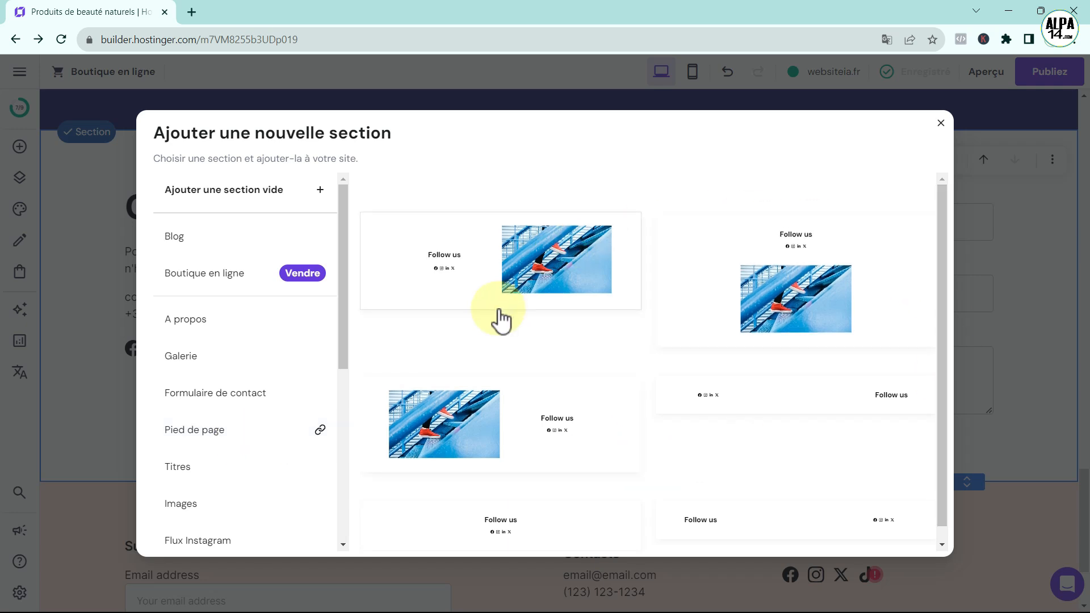
Insert the white A propos section with text beside a picture and move it up above the contact section
{"action": "left_click", "coordinate": [191, 319]}
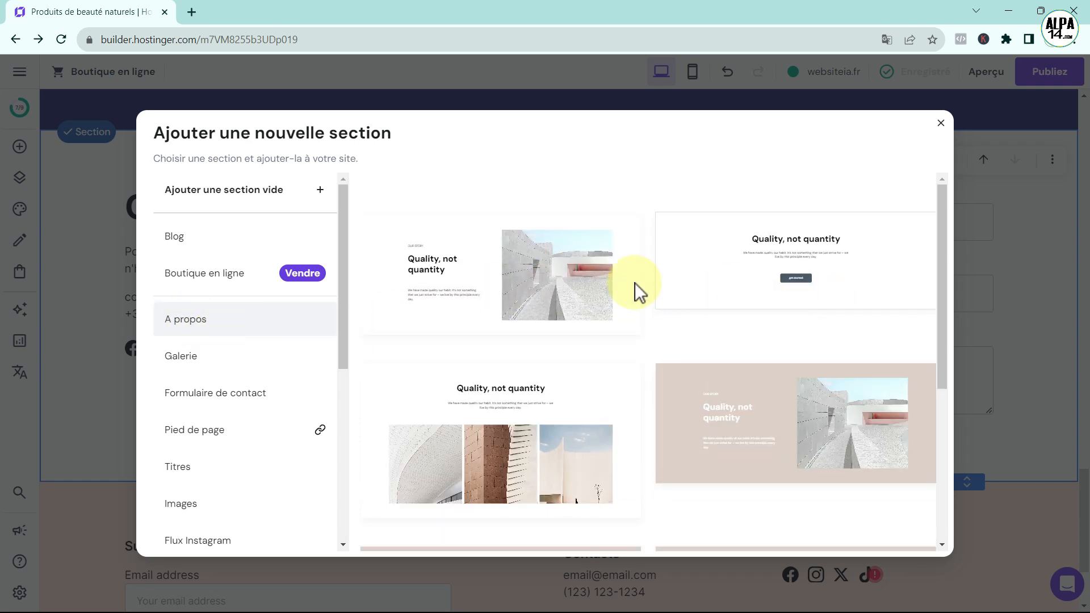
{"action": "left_click", "coordinate": [464, 283]}
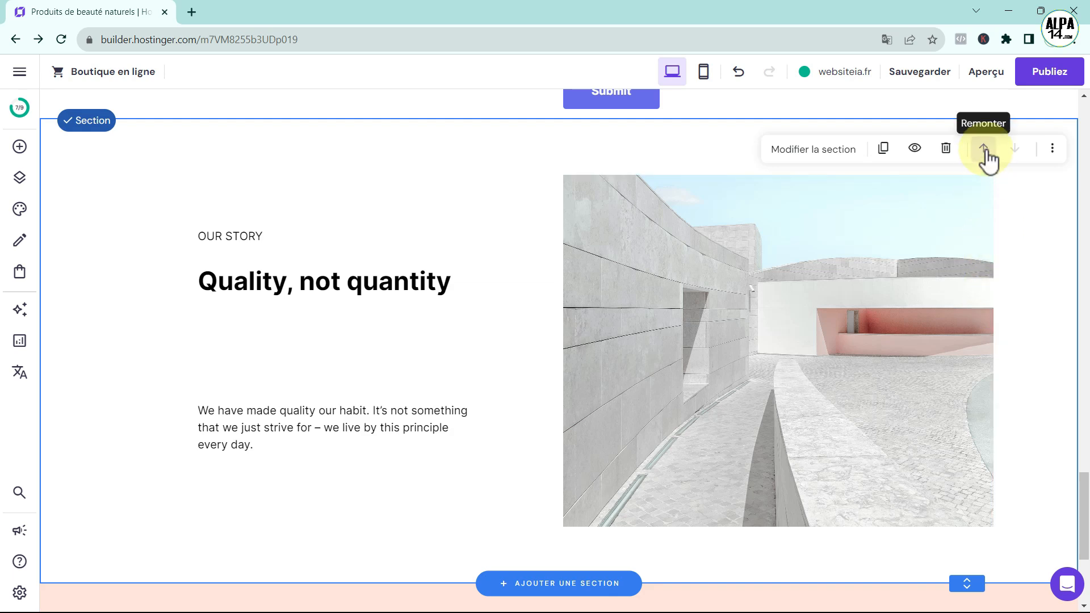
{"action": "left_click", "coordinate": [985, 148]}
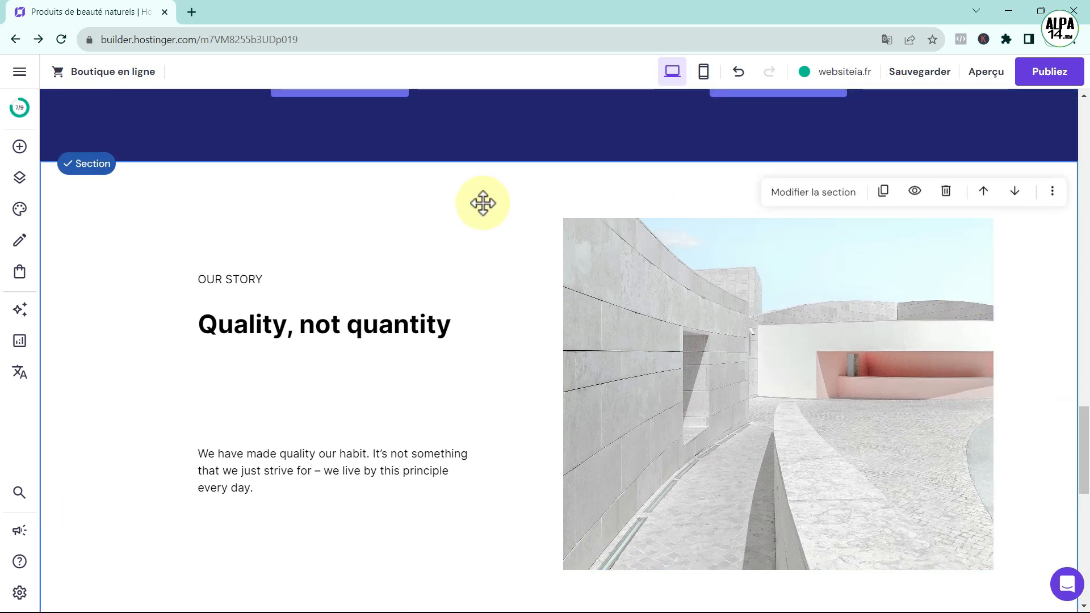
Shift the picture in the "Quality, not quantity" section slightly up and to the left, and nudge its heading and paragraph
{"action": "left_click", "coordinate": [306, 476]}
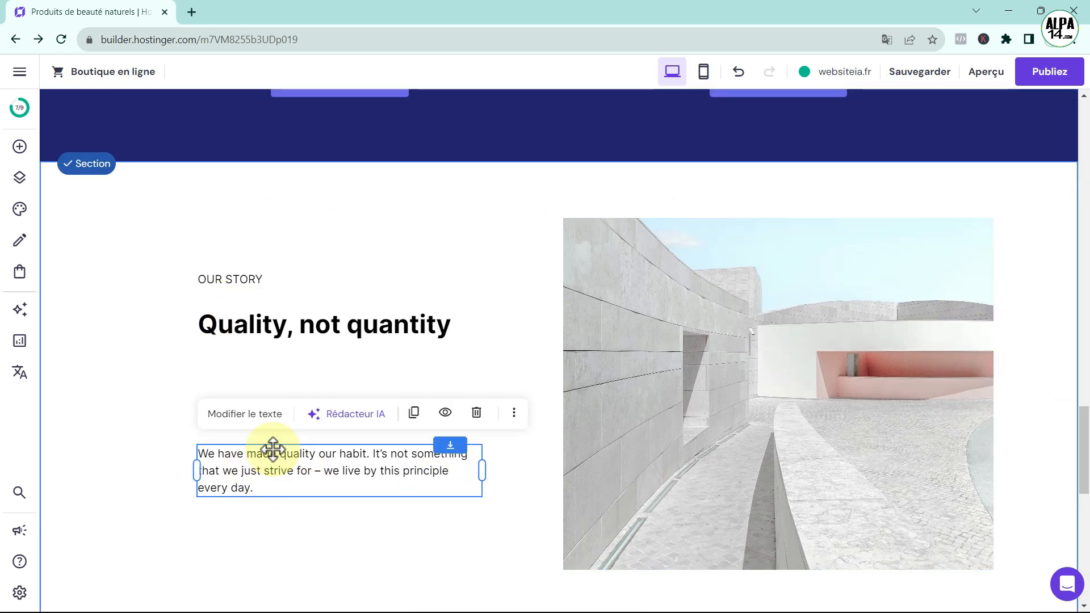
{"action": "left_click", "coordinate": [268, 329]}
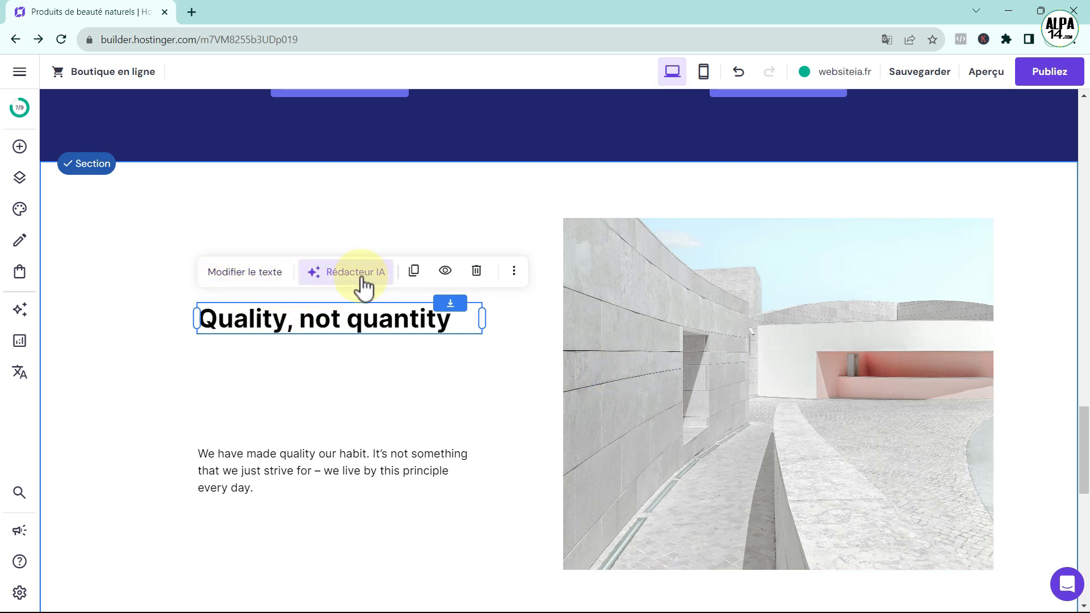
{"action": "left_click", "coordinate": [711, 362]}
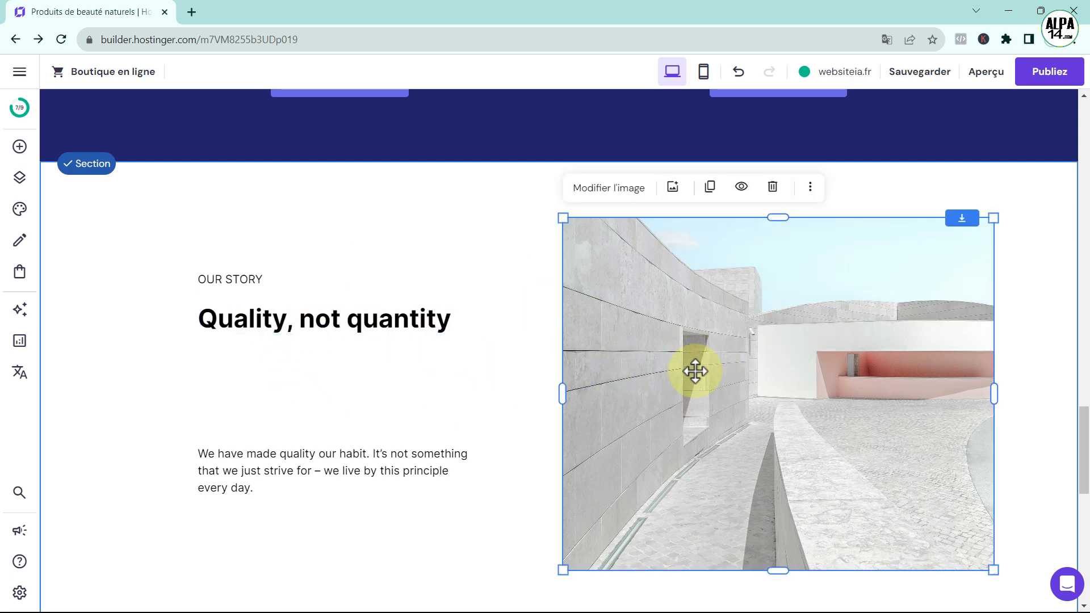
{"action": "left_click_drag", "start_coordinate": [778, 377], "coordinate": [739, 369]}
{"action": "left_click_drag", "start_coordinate": [336, 479], "coordinate": [330, 450]}
{"action": "left_click", "coordinate": [299, 319]}
{"action": "mouse_move", "coordinate": [300, 319]}
{"action": "left_mouse_down"}
{"action": "mouse_move", "coordinate": [299, 370]}
{"action": "mouse_move", "coordinate": [302, 327]}
{"action": "left_mouse_up"}
{"action": "scroll", "coordinate": [710, 386], "scroll_direction": "up", "scroll_amount": 1}
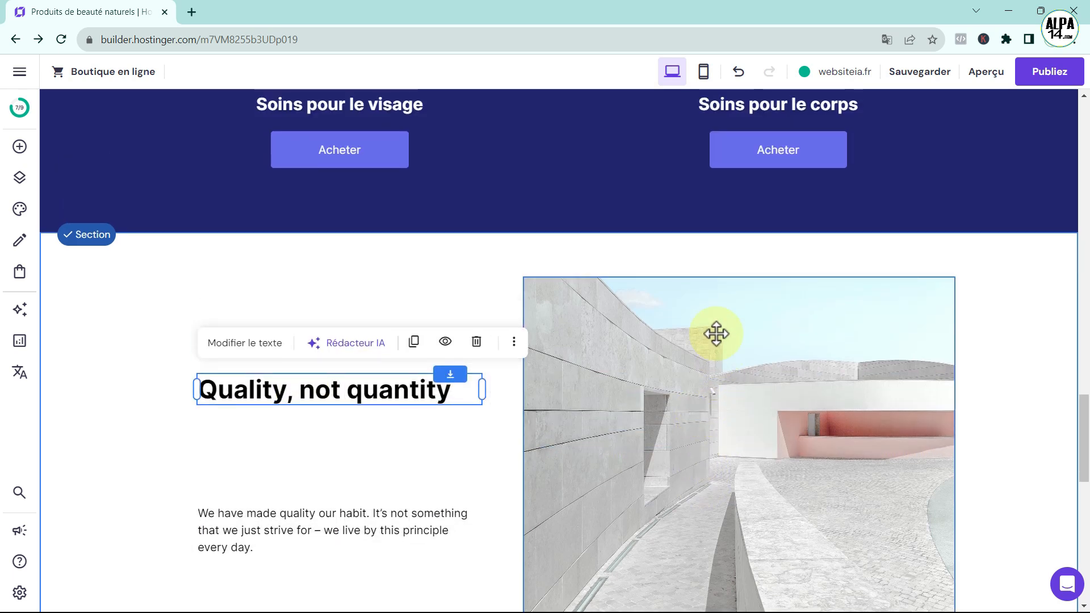
Delete the "Quality, not quantity" section from the page
{"action": "left_click", "coordinate": [738, 263]}
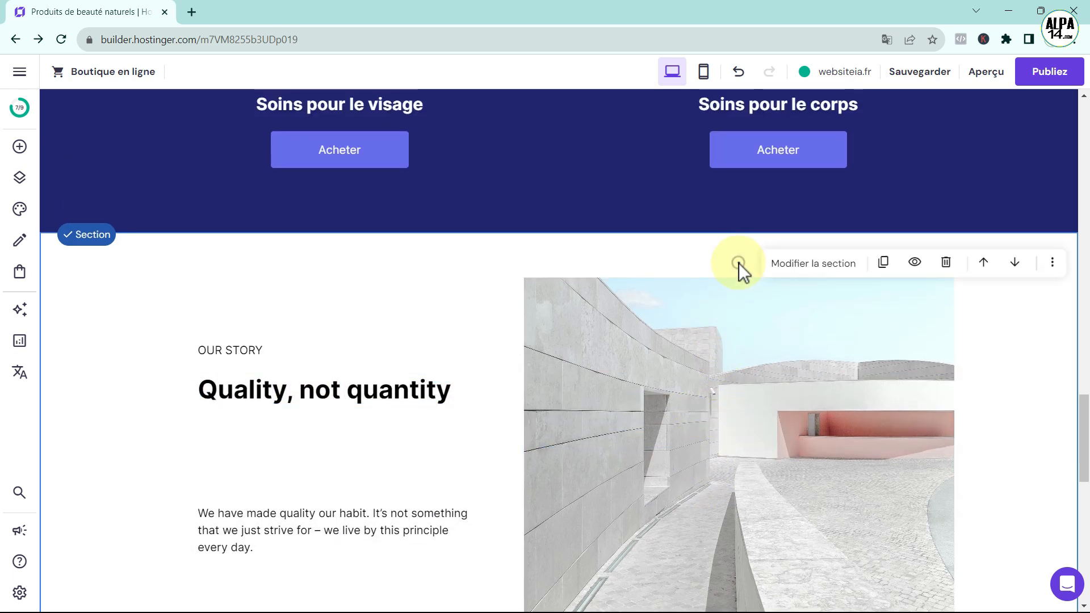
{"action": "left_click", "coordinate": [946, 263]}
Select the footer section and review the list of elements that can be added to the page
{"action": "scroll", "coordinate": [531, 455], "scroll_direction": "down", "scroll_amount": 5}
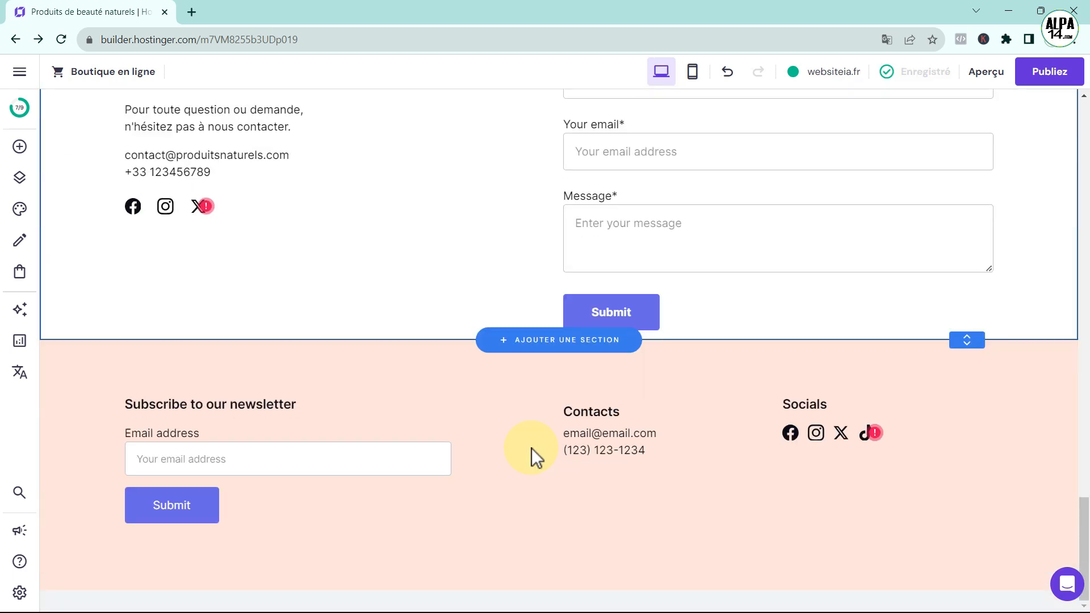
{"action": "left_click", "coordinate": [698, 560]}
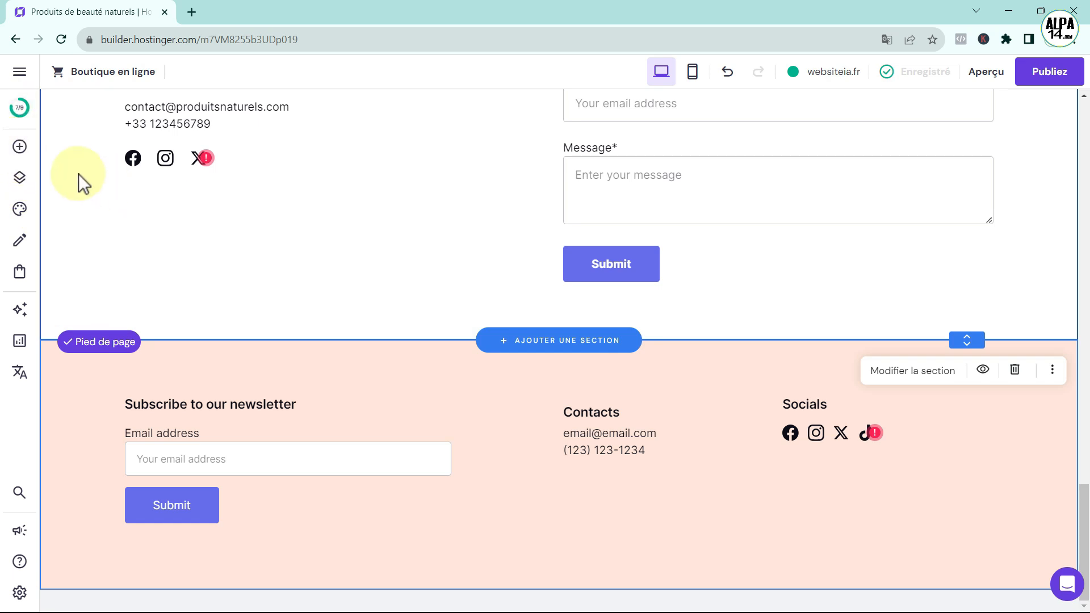
{"action": "left_click", "coordinate": [21, 149]}
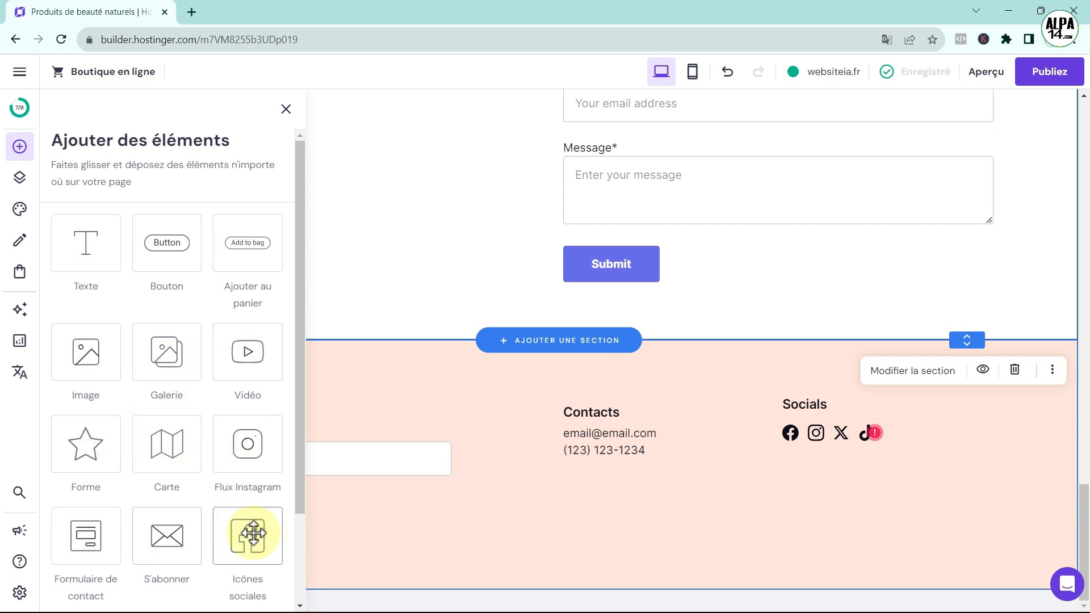
{"action": "left_click", "coordinate": [353, 267]}
Add a button element to the Contactez-nous section and place it below the social icons
{"action": "scroll", "coordinate": [354, 268], "scroll_direction": "up", "scroll_amount": 6}
{"action": "scroll", "coordinate": [366, 293], "scroll_direction": "up", "scroll_amount": 3}
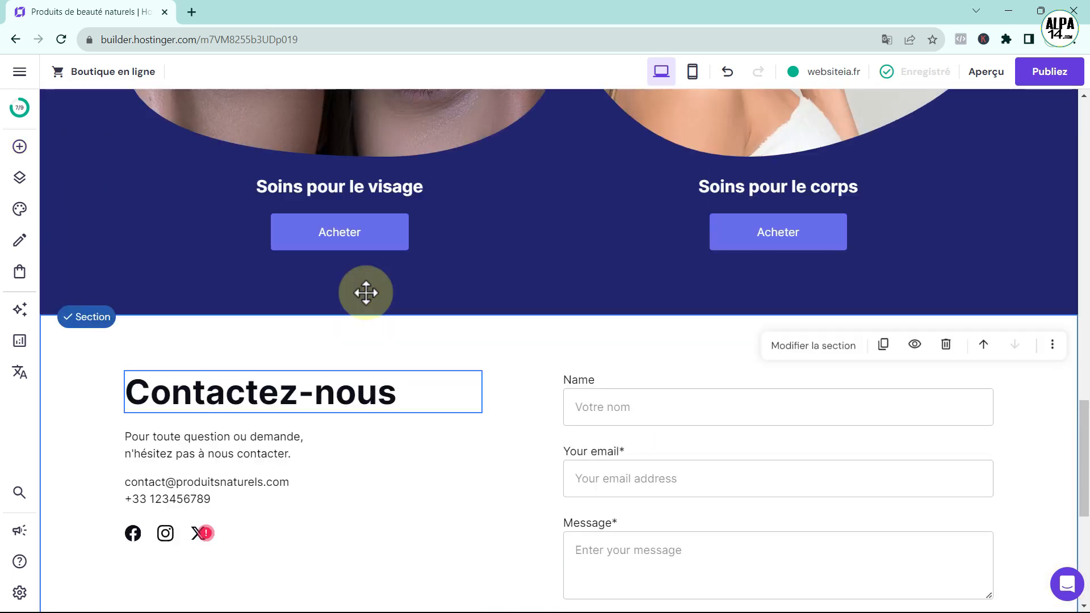
{"action": "scroll", "coordinate": [366, 293], "scroll_direction": "down", "scroll_amount": 3}
{"action": "scroll", "coordinate": [630, 393], "scroll_direction": "down", "scroll_amount": 1}
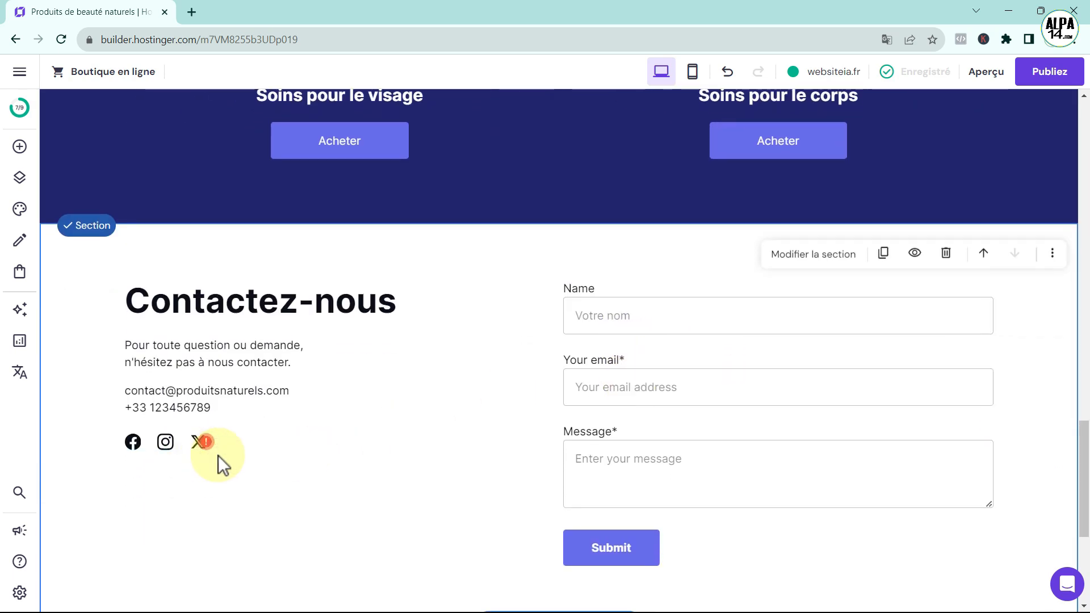
{"action": "left_click", "coordinate": [19, 147]}
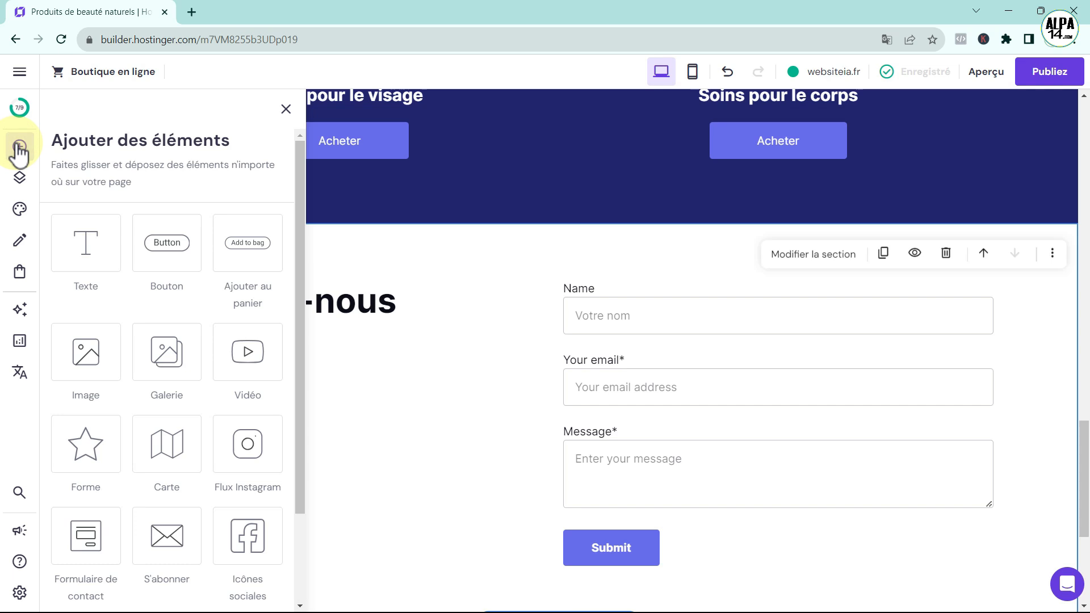
{"action": "left_click", "coordinate": [166, 244]}
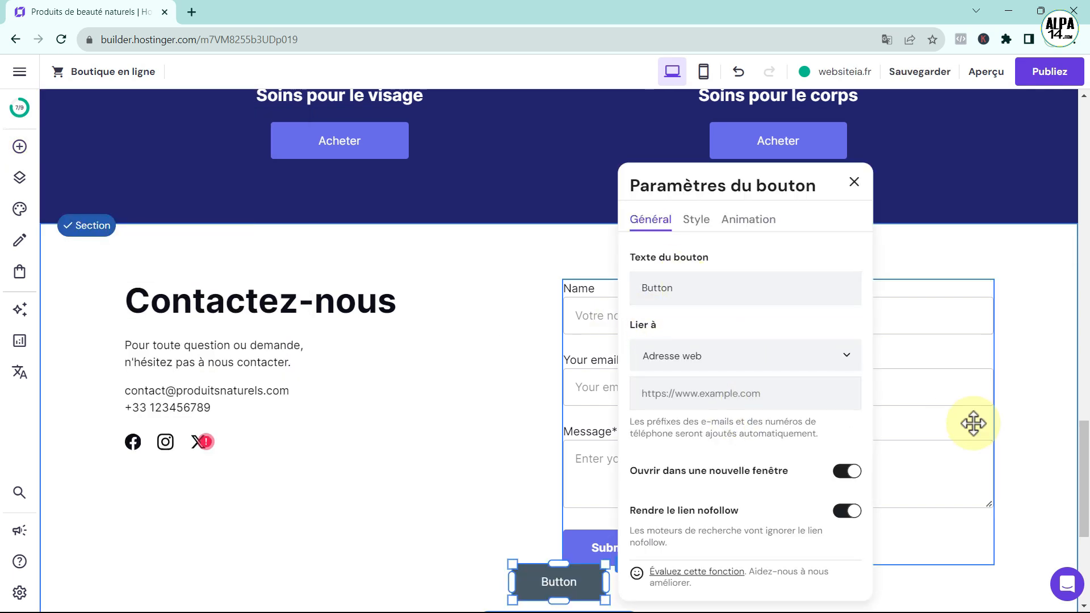
{"action": "left_click", "coordinate": [420, 371]}
{"action": "scroll", "coordinate": [486, 509], "scroll_direction": "down", "scroll_amount": 2}
{"action": "scroll", "coordinate": [486, 509], "scroll_direction": "down", "scroll_amount": 1}
{"action": "left_click_drag", "start_coordinate": [561, 446], "coordinate": [201, 359]}
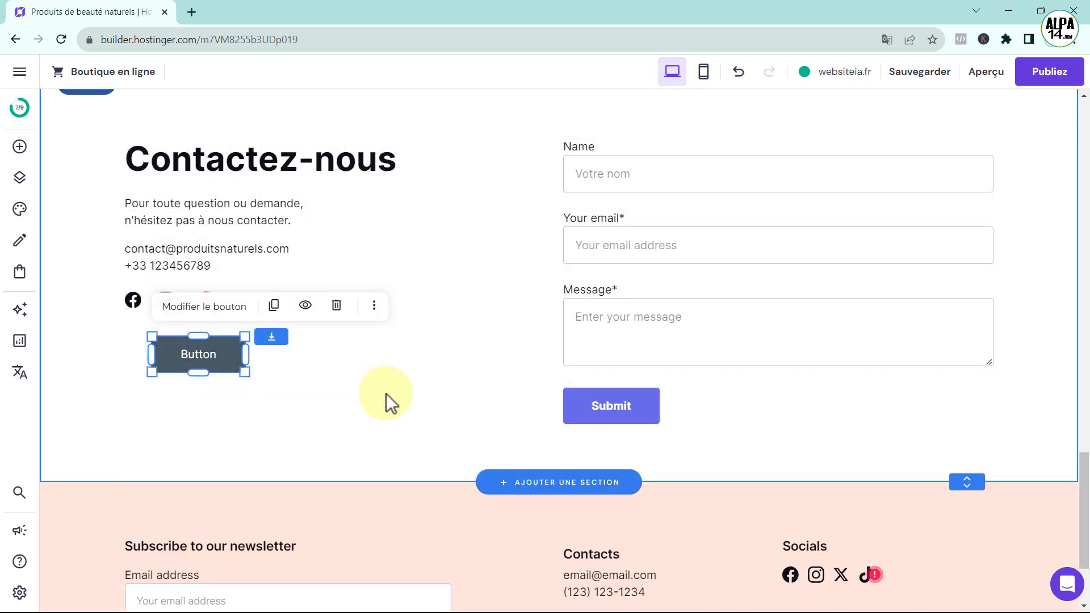
Add a video element to the Contactez-nous section and place it below the button
{"action": "left_click", "coordinate": [19, 148]}
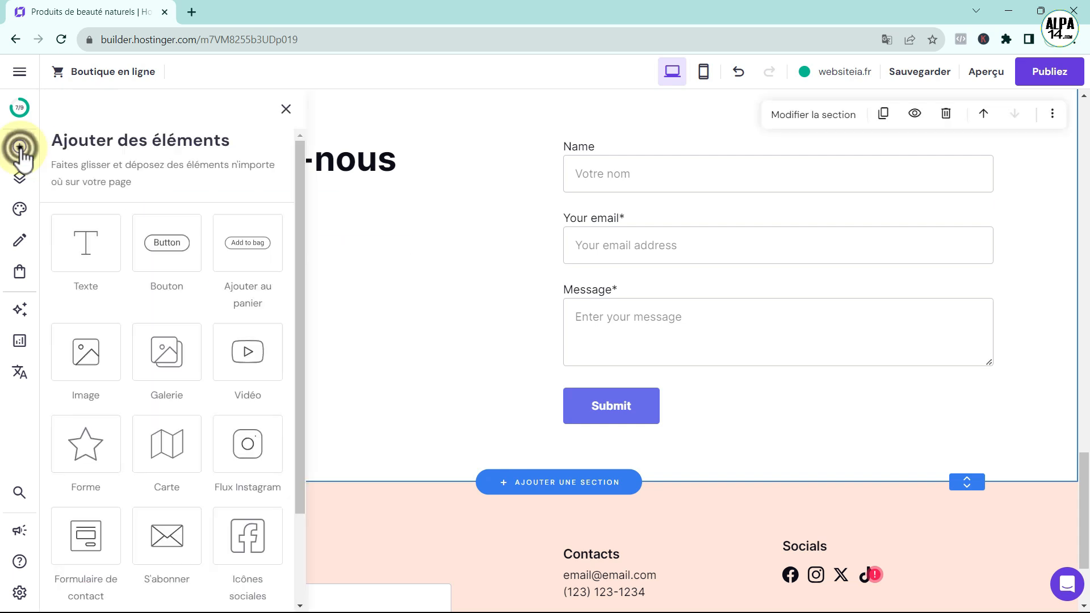
{"action": "scroll", "coordinate": [165, 292], "scroll_direction": "down", "scroll_amount": 2}
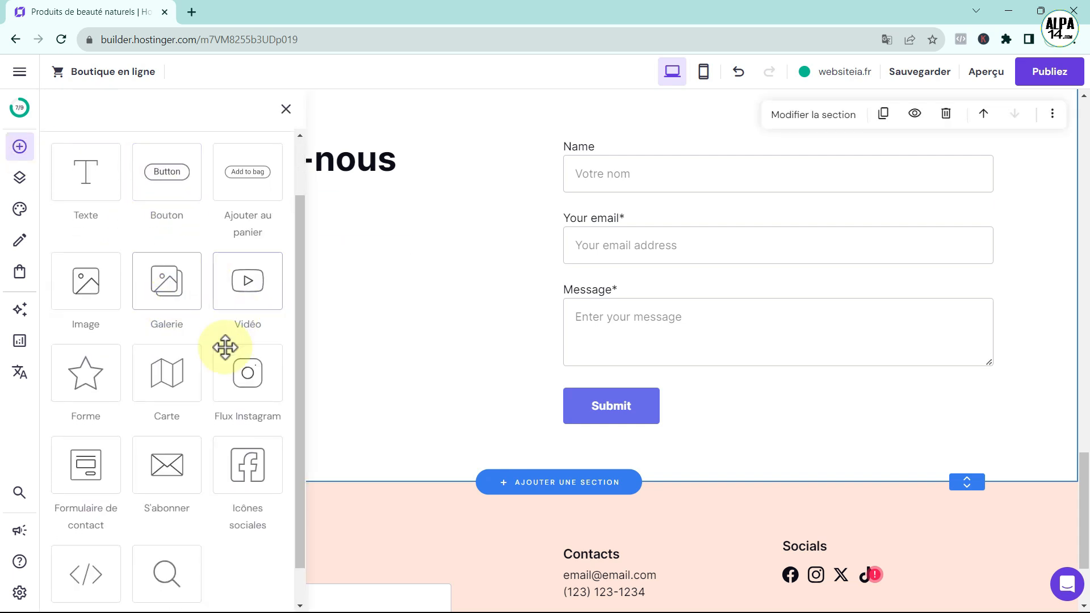
{"action": "left_click", "coordinate": [244, 283]}
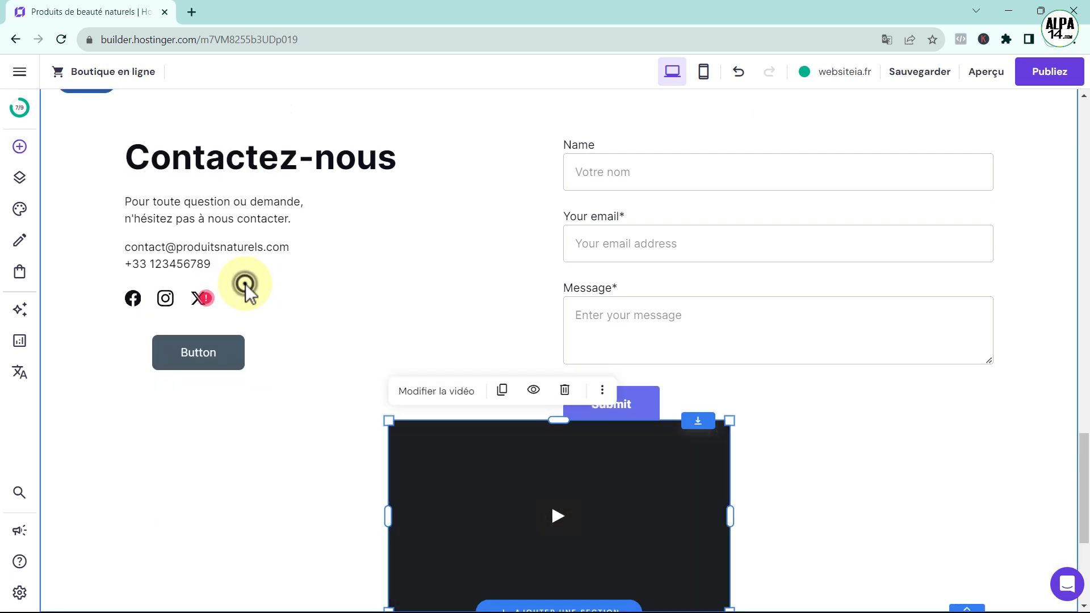
{"action": "left_click_drag", "start_coordinate": [545, 508], "coordinate": [304, 477]}
{"action": "scroll", "coordinate": [497, 446], "scroll_direction": "down", "scroll_amount": 2}
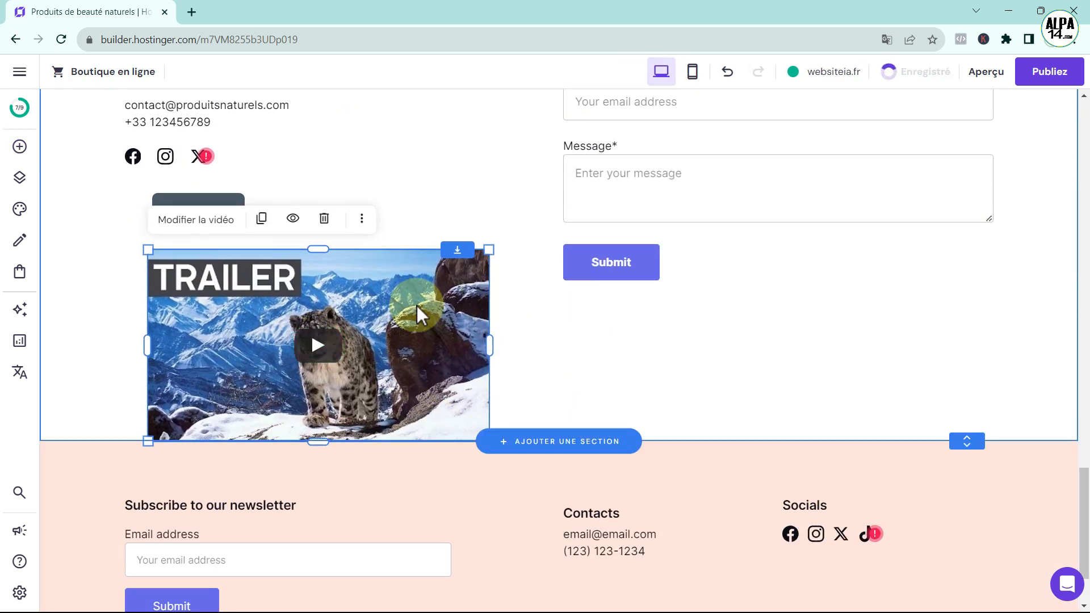
Check the video's link and general settings, close them, and shift the video slightly up and to the left
{"action": "left_click", "coordinate": [213, 230]}
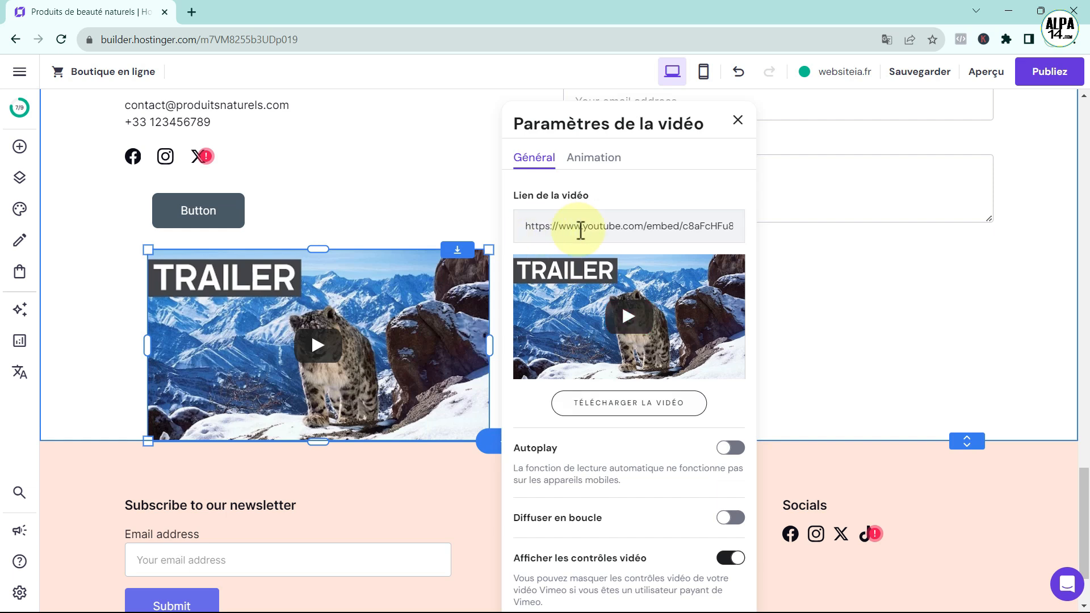
{"action": "left_click", "coordinate": [738, 120]}
{"action": "mouse_move", "coordinate": [409, 418]}
{"action": "left_mouse_down"}
{"action": "mouse_move", "coordinate": [846, 409]}
{"action": "mouse_move", "coordinate": [520, 237]}
{"action": "mouse_move", "coordinate": [565, 287]}
{"action": "mouse_move", "coordinate": [402, 401]}
{"action": "mouse_move", "coordinate": [406, 415]}
{"action": "left_mouse_up"}
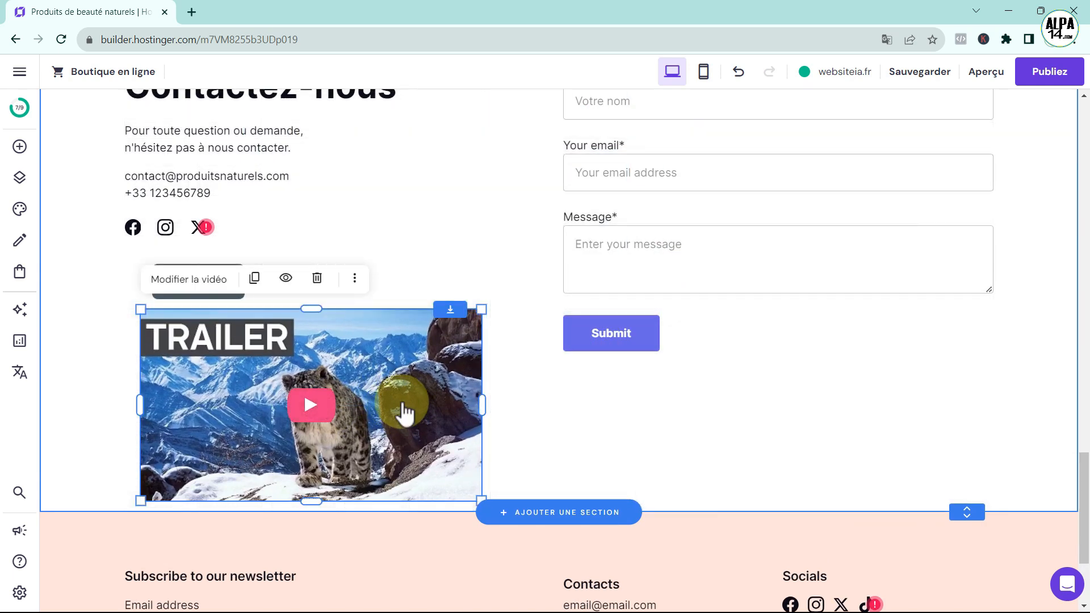
Delete the video and the gray button from the Contactez-nous section
{"action": "left_click", "coordinate": [317, 278]}
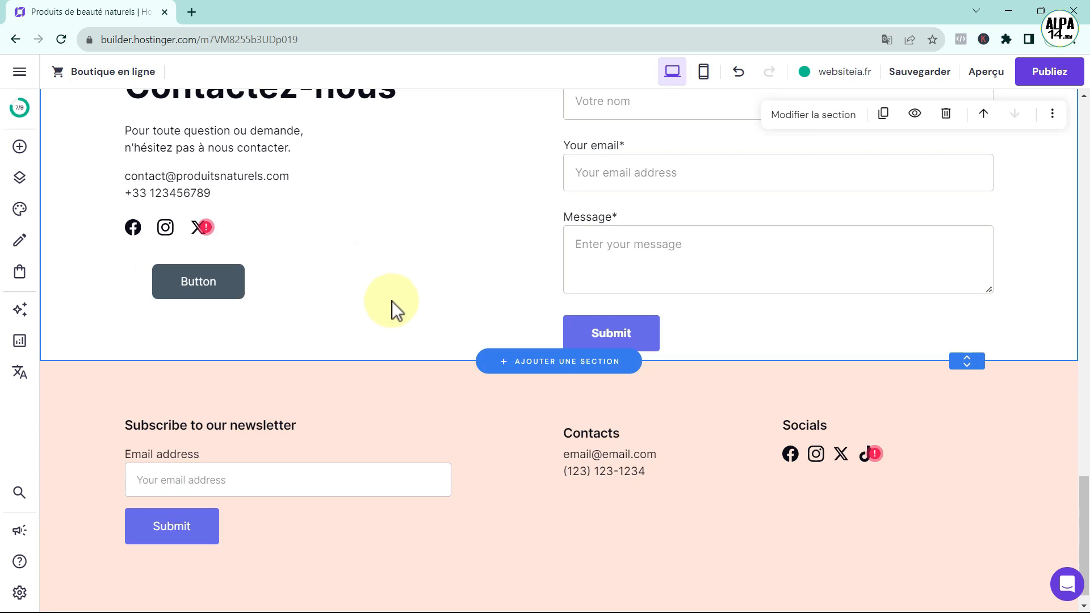
{"action": "left_click", "coordinate": [211, 292]}
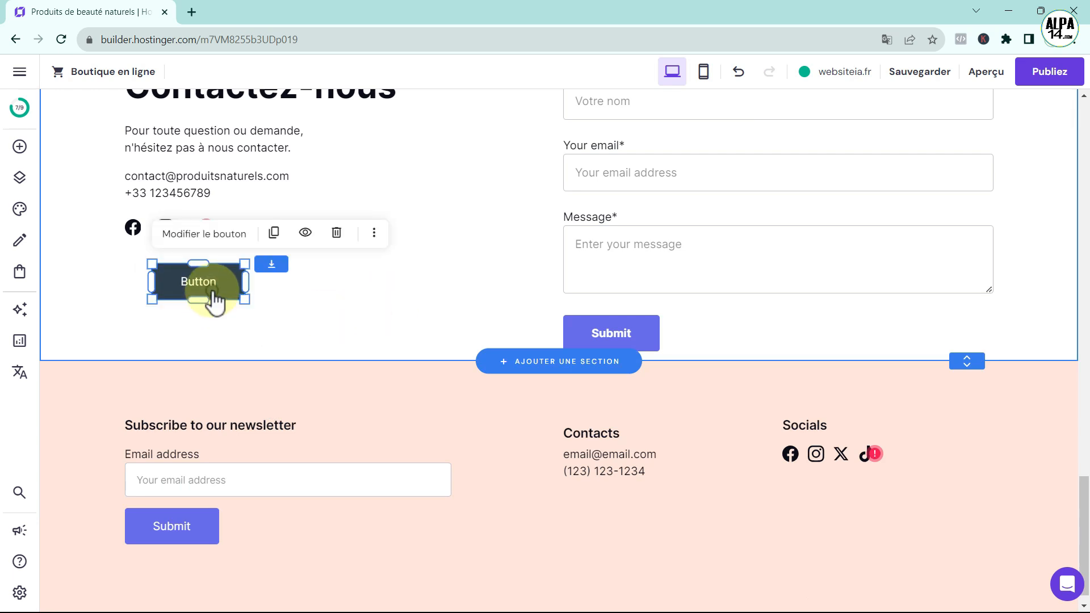
{"action": "left_click", "coordinate": [335, 234]}
View the site menu's page list and the colour settings in the website styles
{"action": "scroll", "coordinate": [371, 282], "scroll_direction": "up", "scroll_amount": 1}
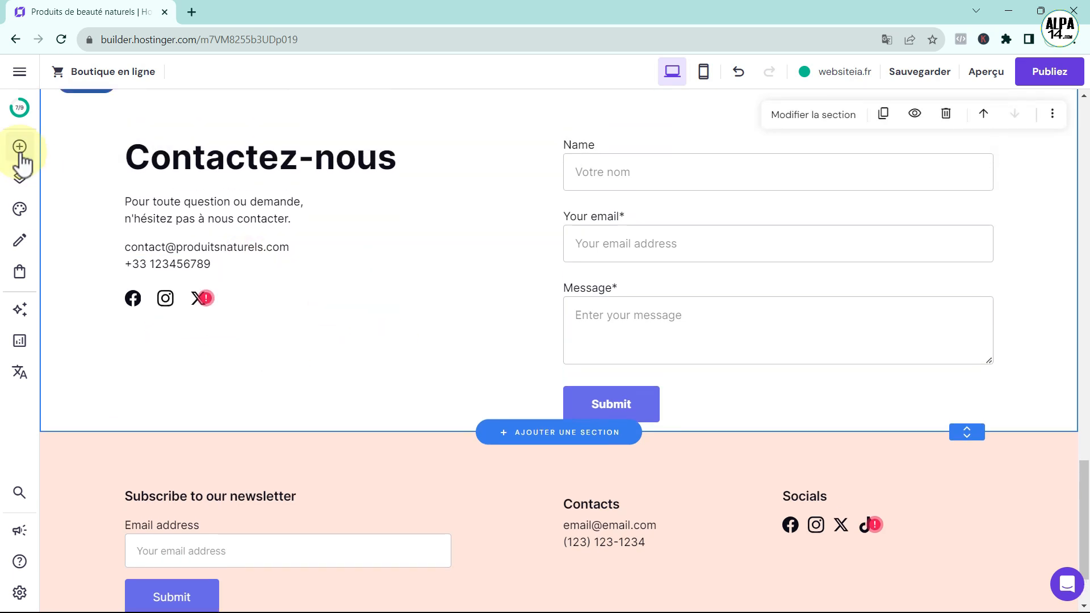
{"action": "left_click", "coordinate": [21, 178]}
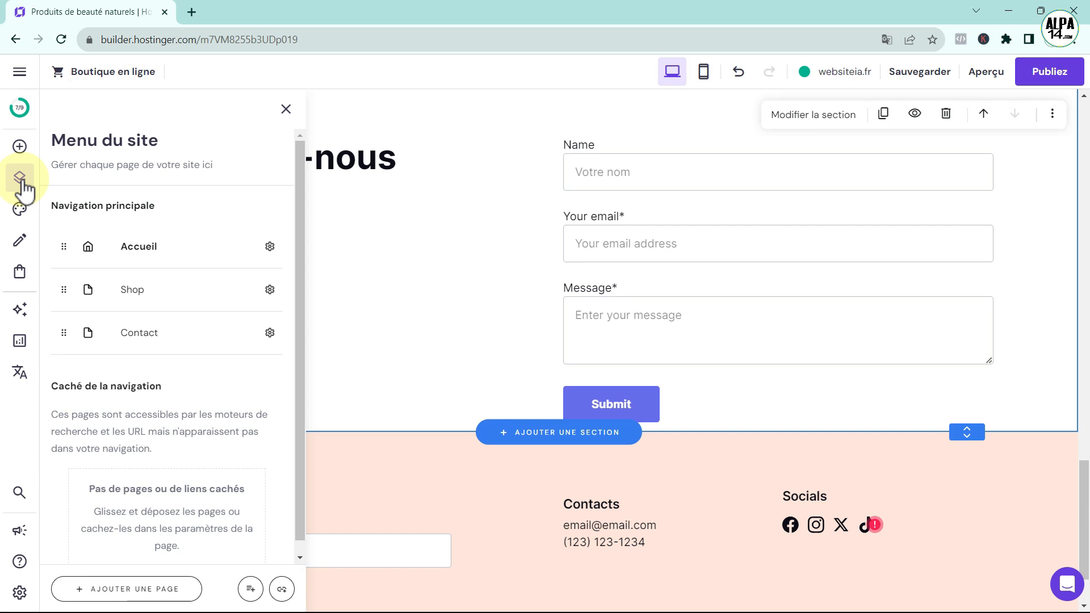
{"action": "left_click", "coordinate": [20, 210]}
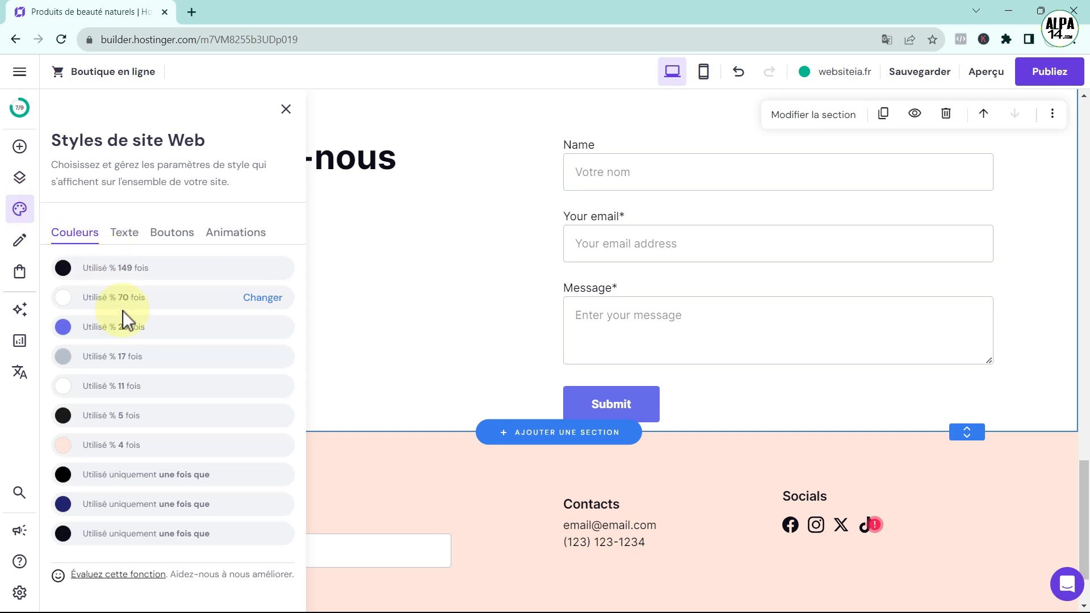
View the text, button and animation options in the website styles
{"action": "left_click", "coordinate": [126, 234]}
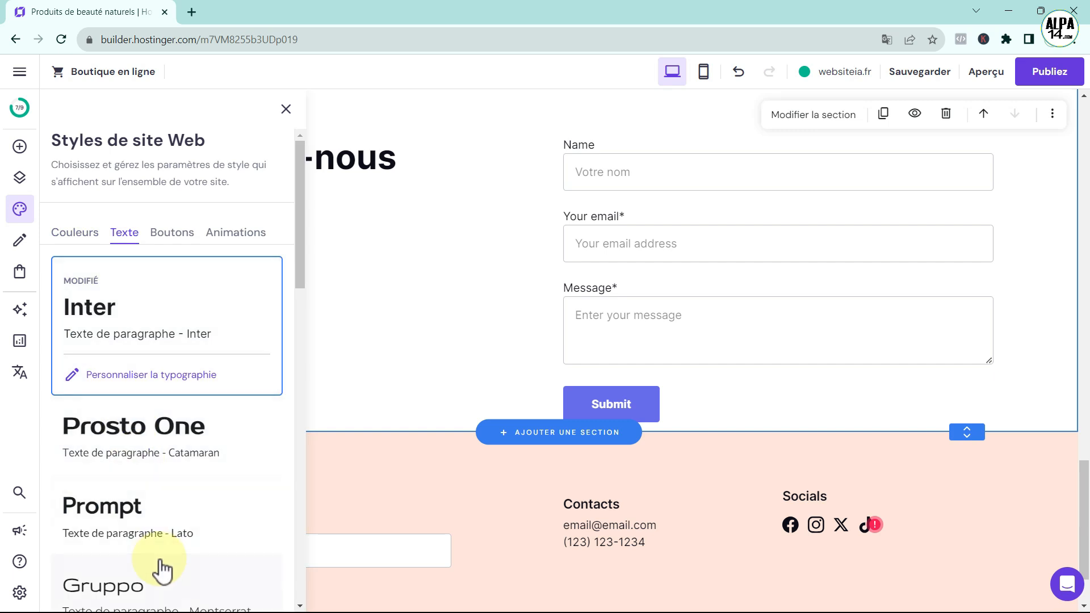
{"action": "left_click", "coordinate": [172, 233]}
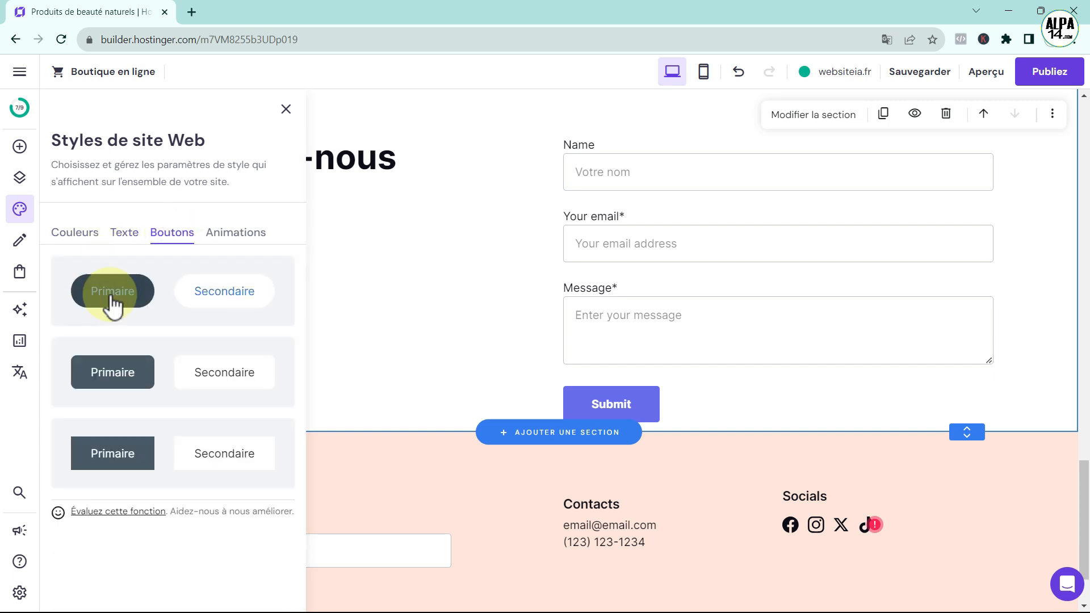
{"action": "left_click", "coordinate": [239, 237]}
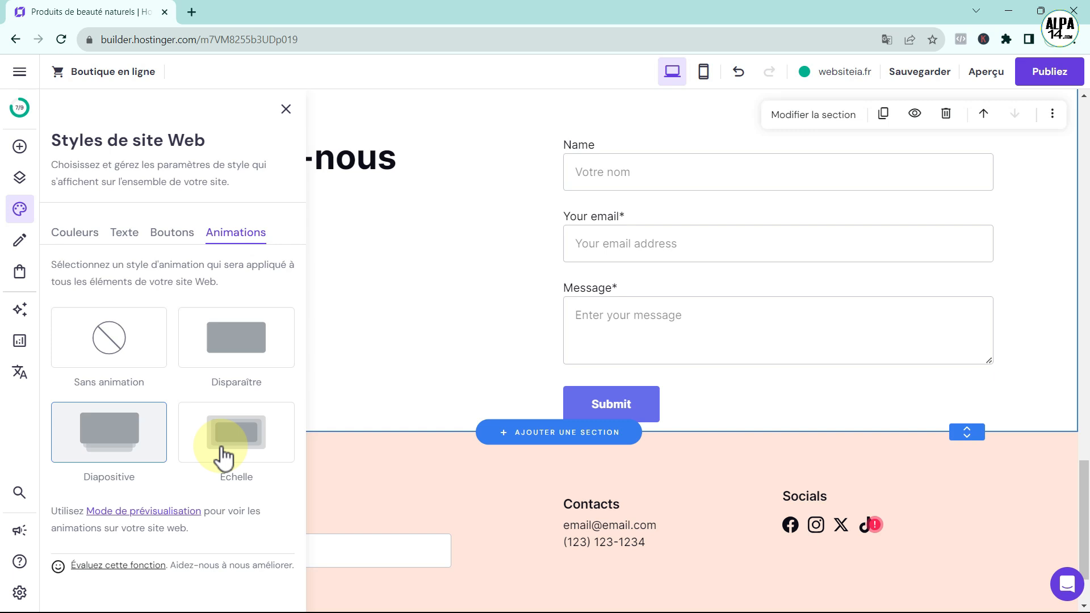
View the blog introduction and the online store's list of product pages
{"action": "left_click", "coordinate": [21, 242]}
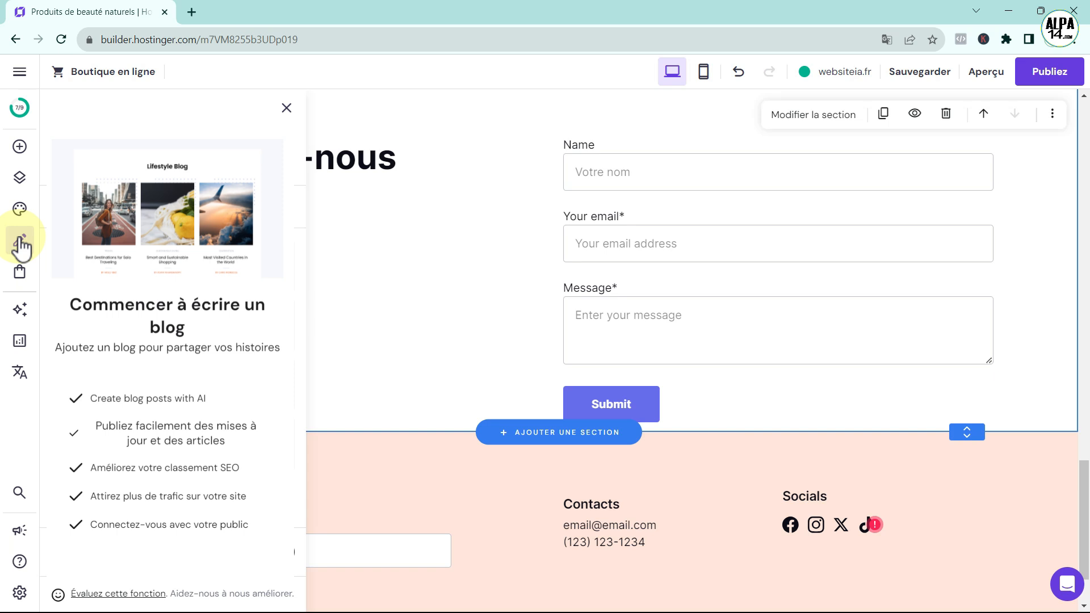
{"action": "left_click", "coordinate": [20, 275]}
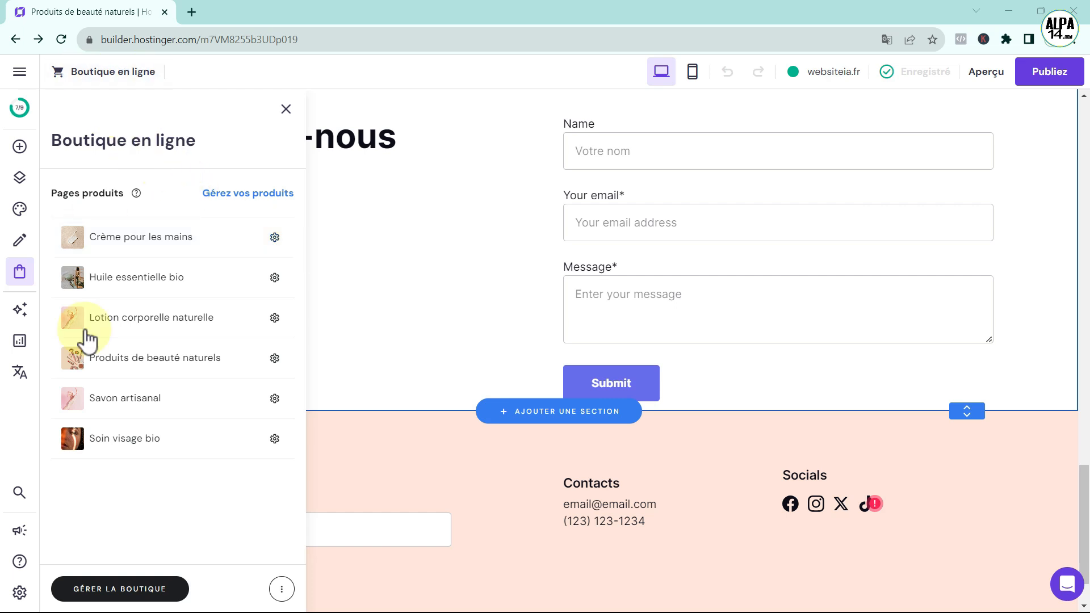
Generate the AI heatmap for the home page, examine the predicted attention across its sections, and close the heatmap
{"action": "left_click", "coordinate": [22, 313]}
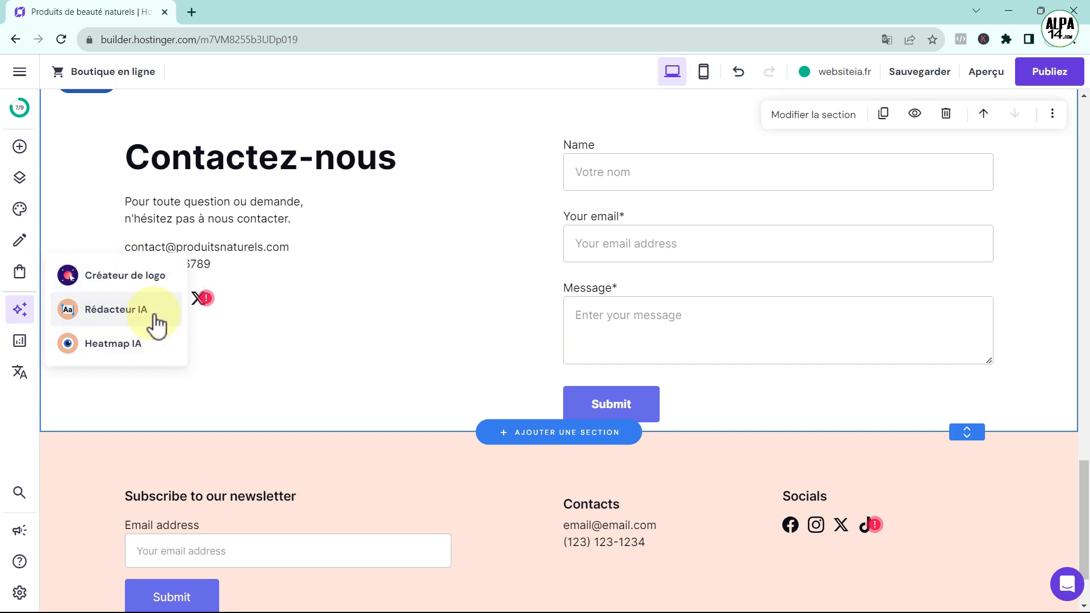
{"action": "left_click", "coordinate": [112, 345]}
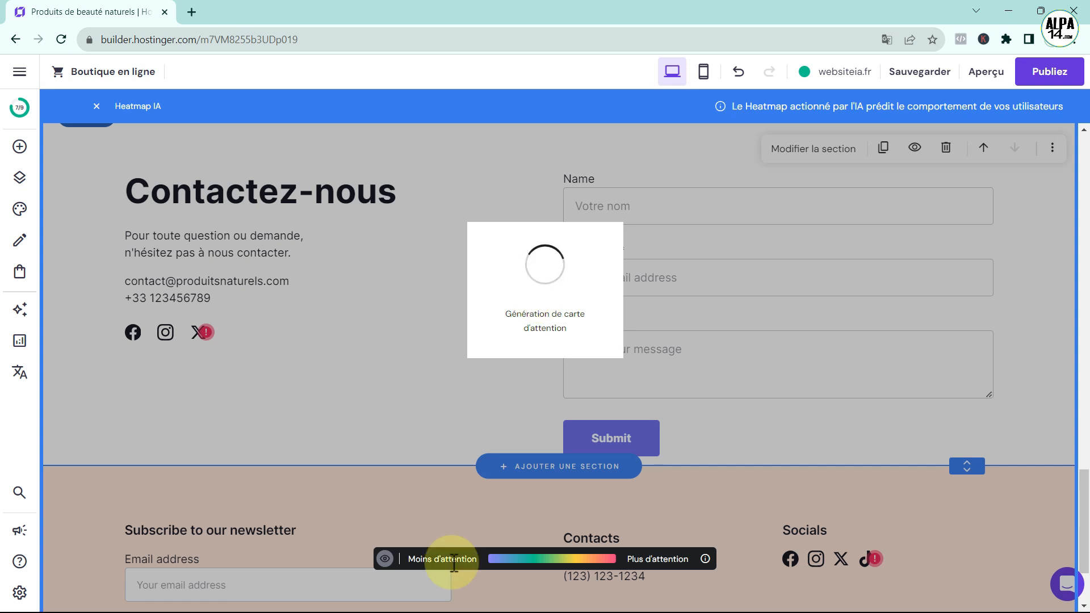
{"action": "mouse_move", "coordinate": [705, 561]}
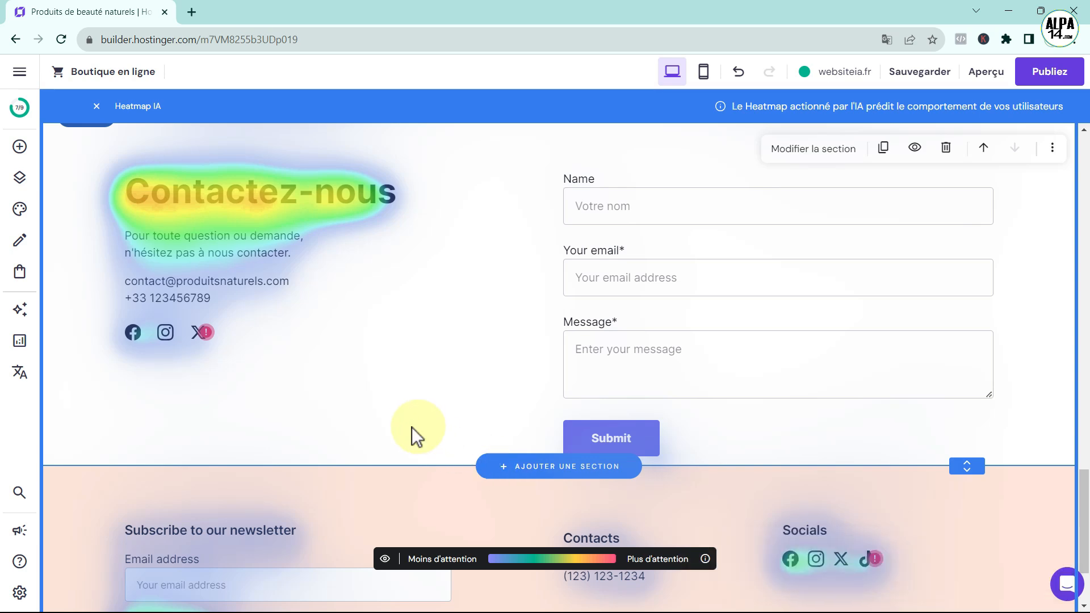
{"action": "scroll", "coordinate": [418, 427], "scroll_direction": "up", "scroll_amount": 10}
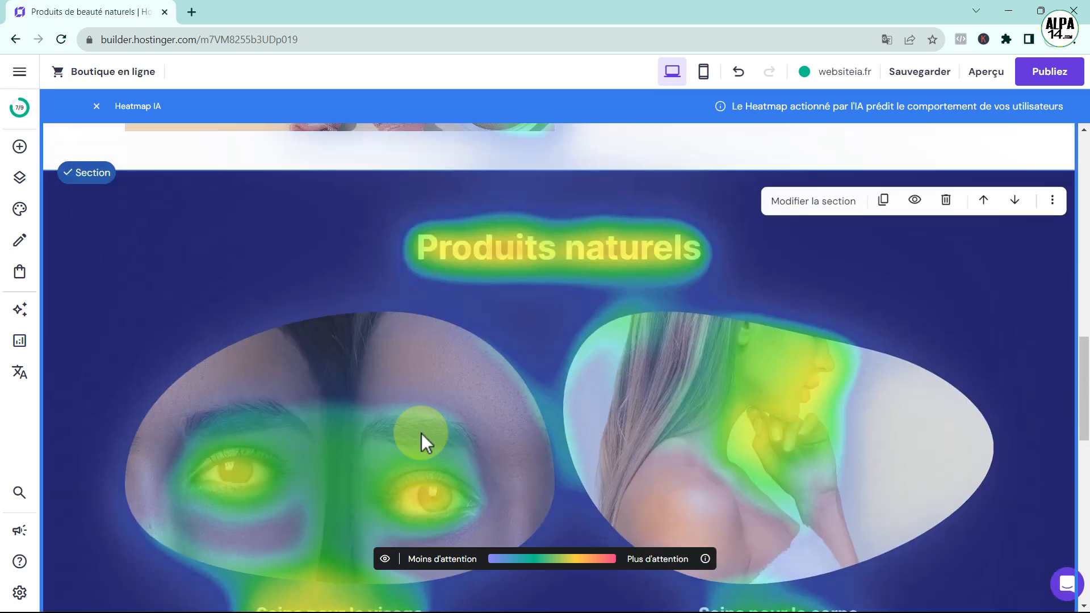
{"action": "scroll", "coordinate": [458, 455], "scroll_direction": "up", "scroll_amount": 15}
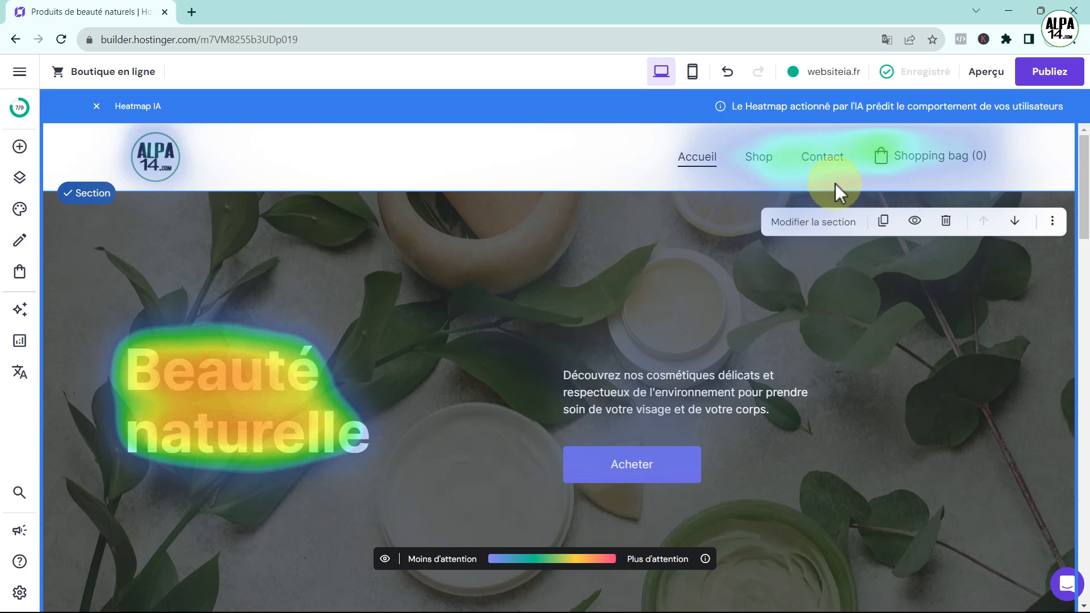
{"action": "scroll", "coordinate": [627, 400], "scroll_direction": "down", "scroll_amount": 8}
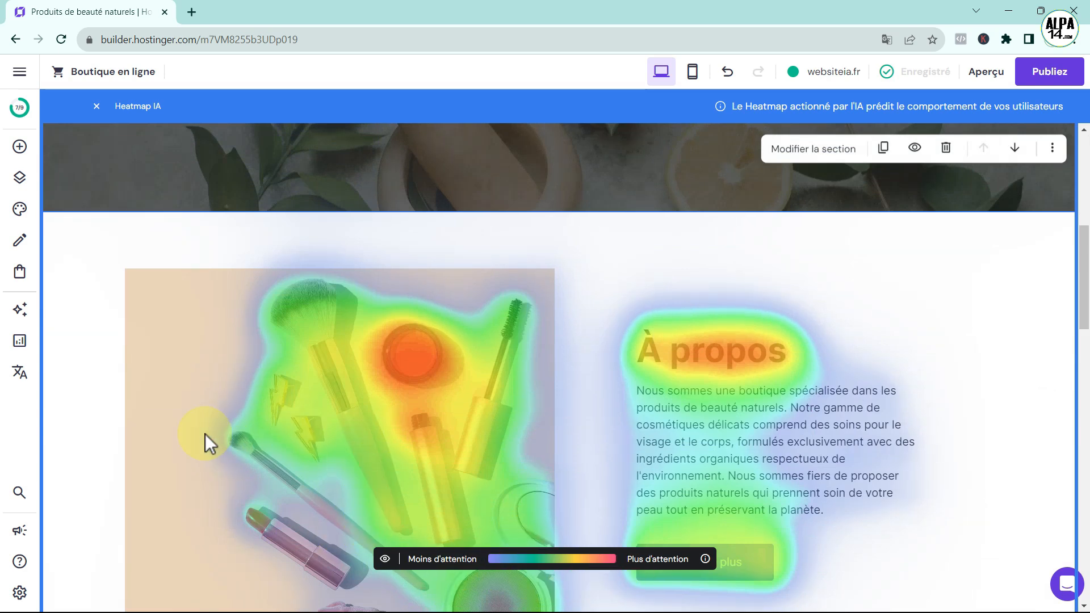
{"action": "scroll", "coordinate": [206, 434], "scroll_direction": "down", "scroll_amount": 10}
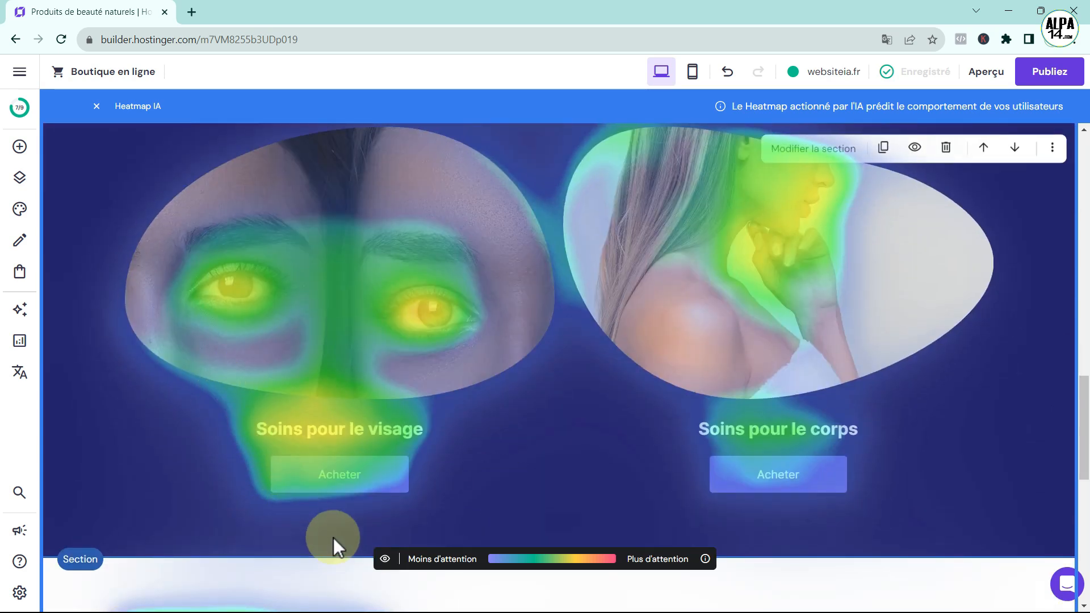
{"action": "scroll", "coordinate": [332, 537], "scroll_direction": "up", "scroll_amount": 1}
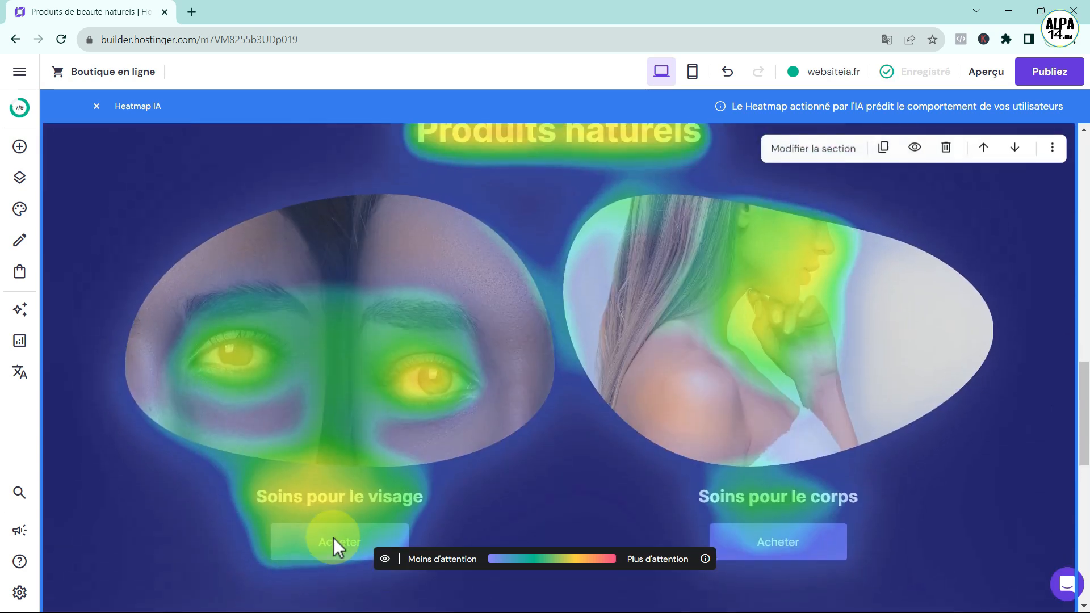
{"action": "left_click", "coordinate": [97, 106]}
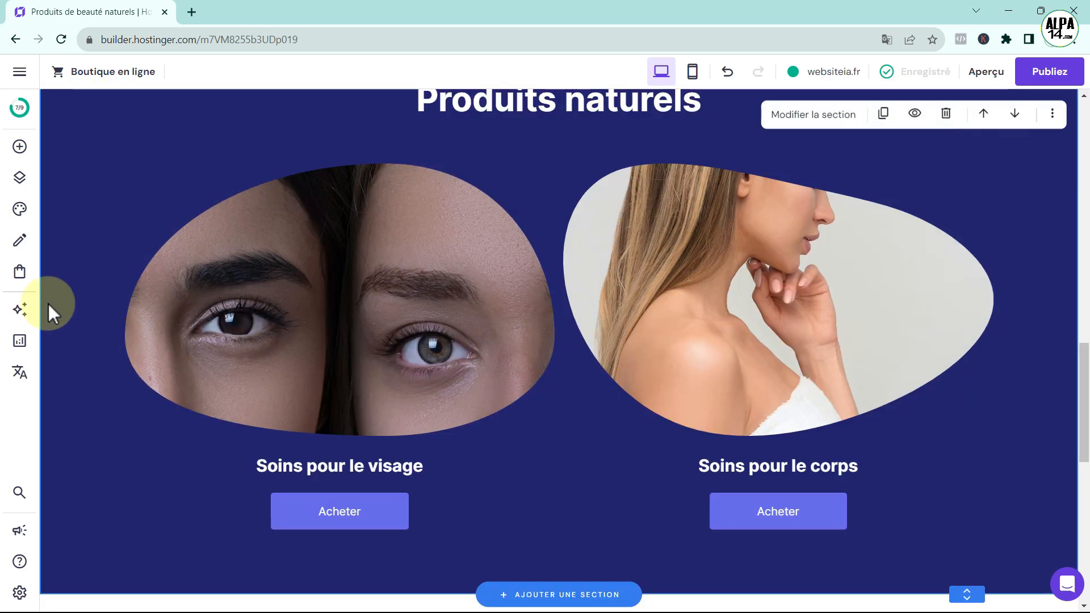
Look through the site's general settings, expanding and collapsing the link preview image and cookie banner options
{"action": "left_click", "coordinate": [23, 323]}
{"action": "left_click", "coordinate": [23, 340]}
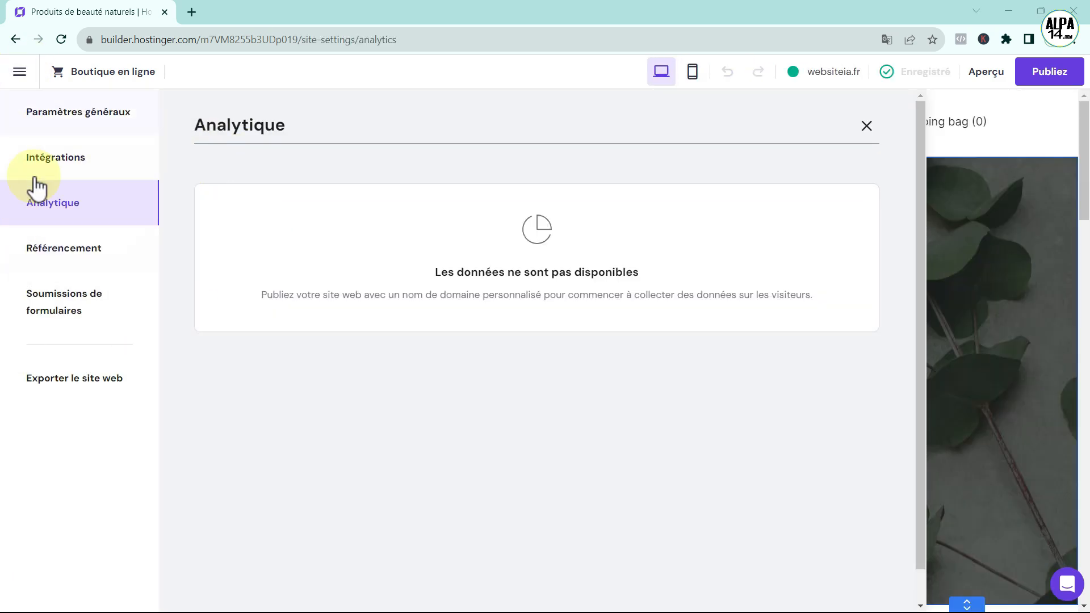
{"action": "left_click", "coordinate": [33, 117]}
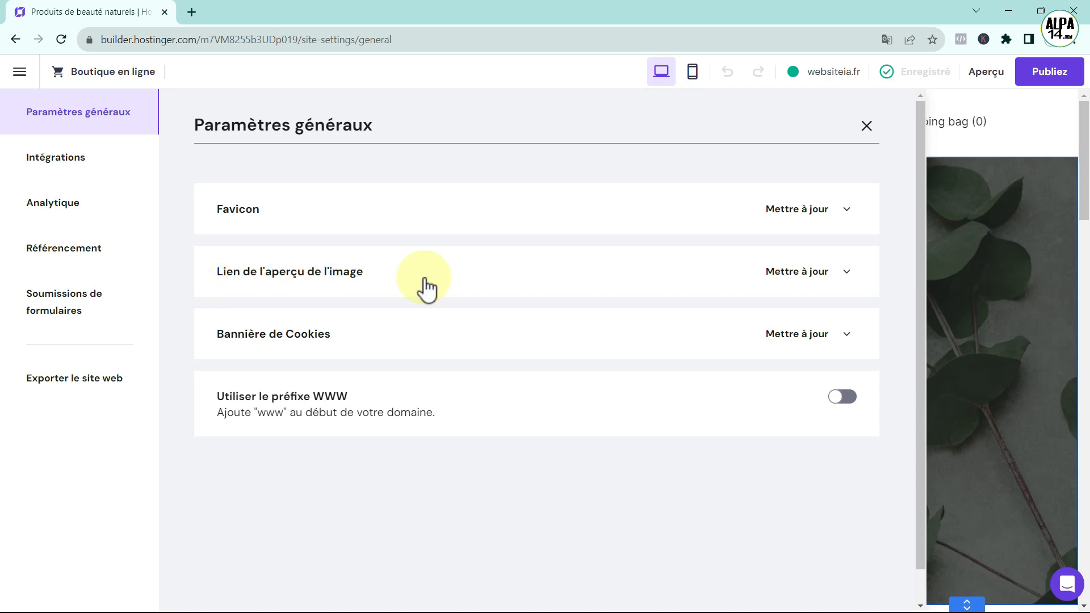
{"action": "left_click", "coordinate": [812, 271]}
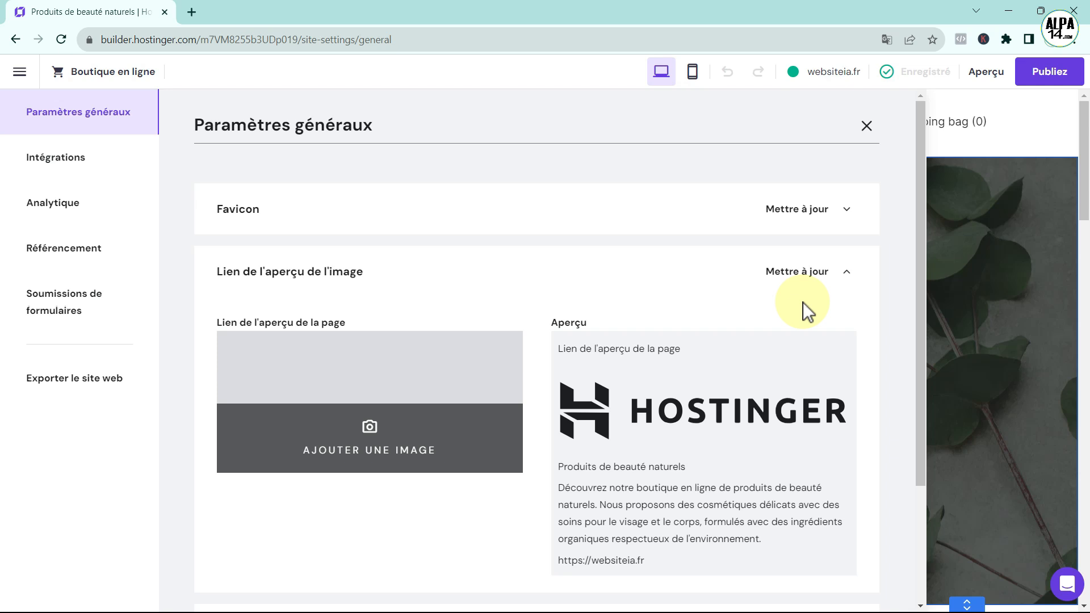
{"action": "left_click", "coordinate": [842, 273]}
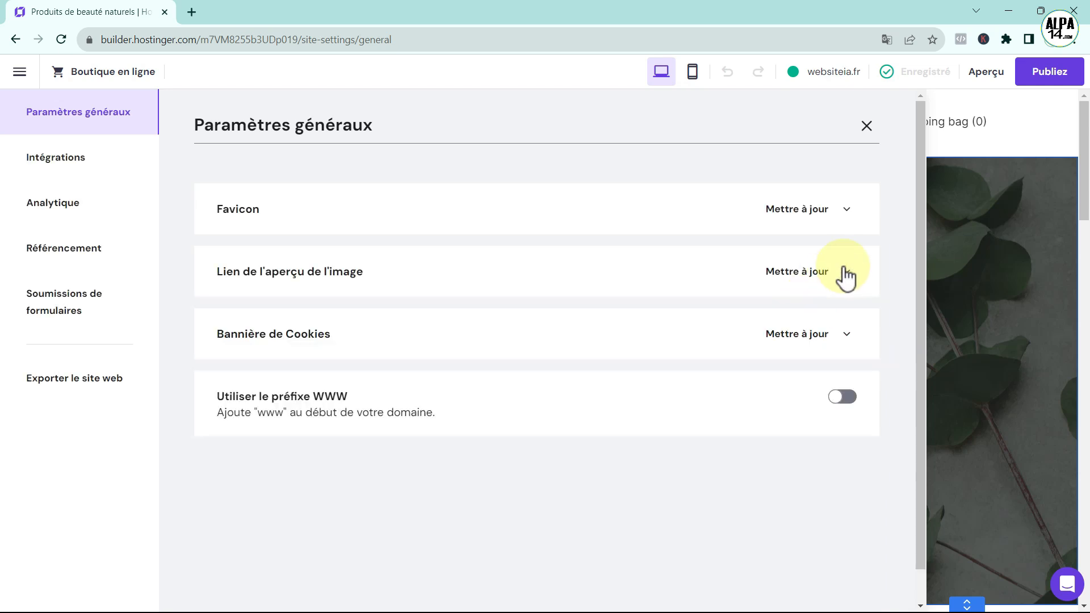
{"action": "left_click", "coordinate": [851, 335]}
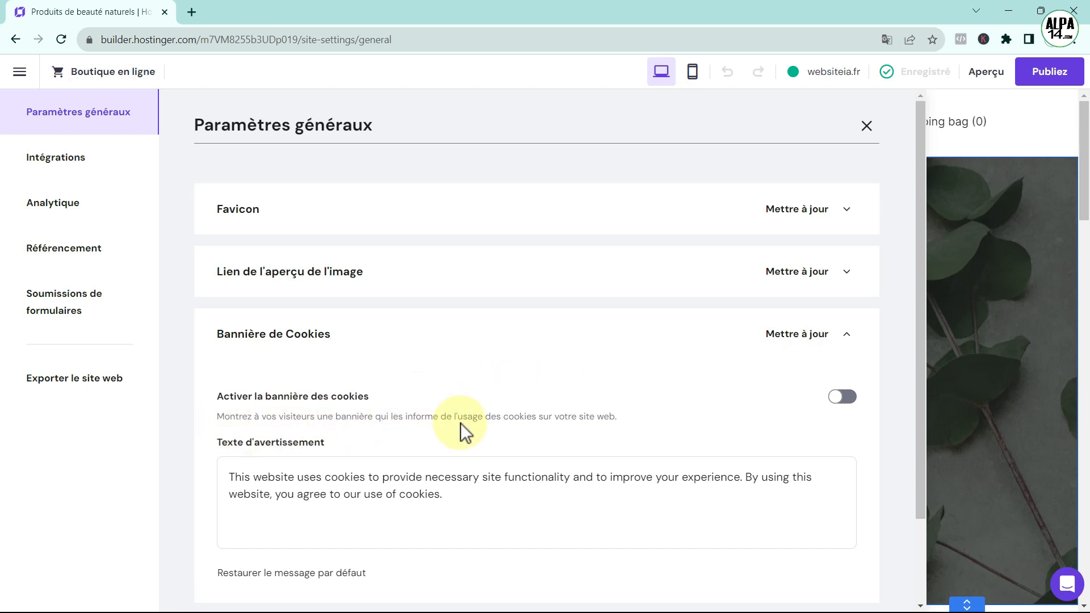
{"action": "left_click", "coordinate": [847, 340]}
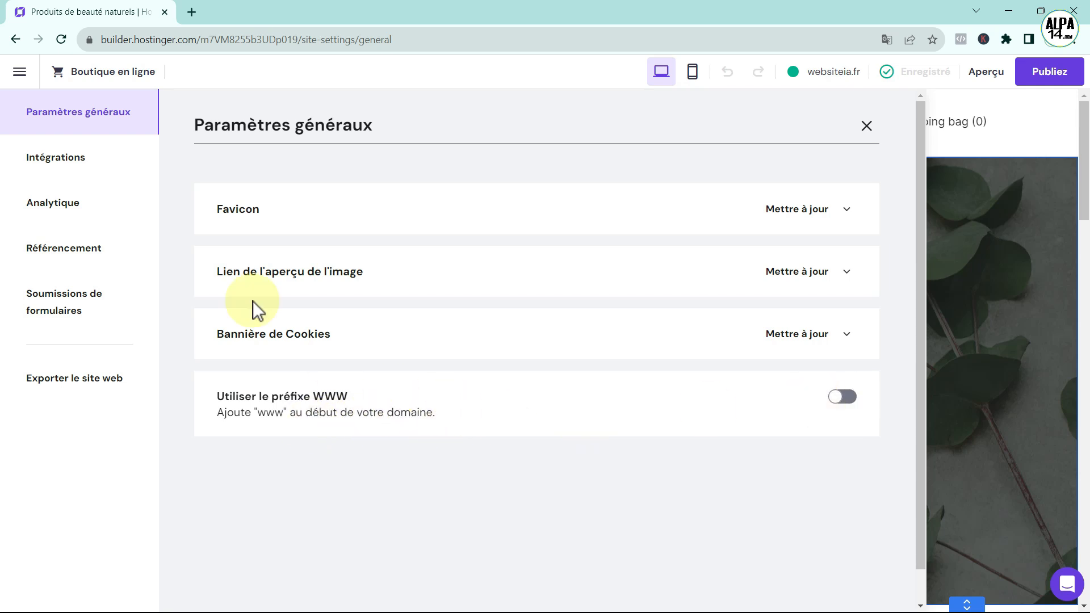
Review the site's available integrations, including custom code and Google Analytics, and view the analytics page
{"action": "left_click", "coordinate": [50, 161]}
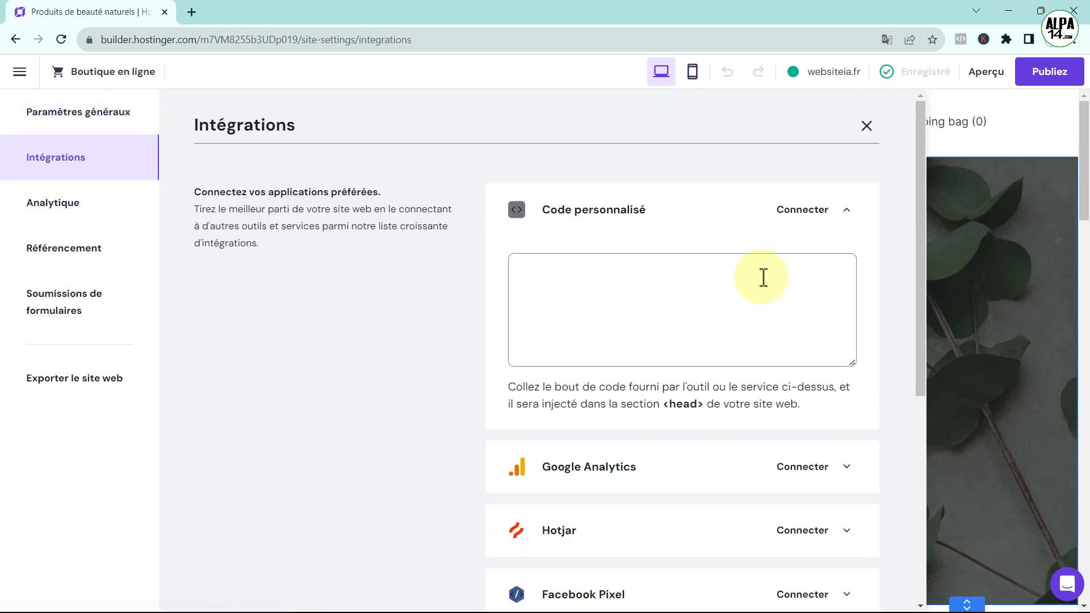
{"action": "scroll", "coordinate": [684, 474], "scroll_direction": "down", "scroll_amount": 3}
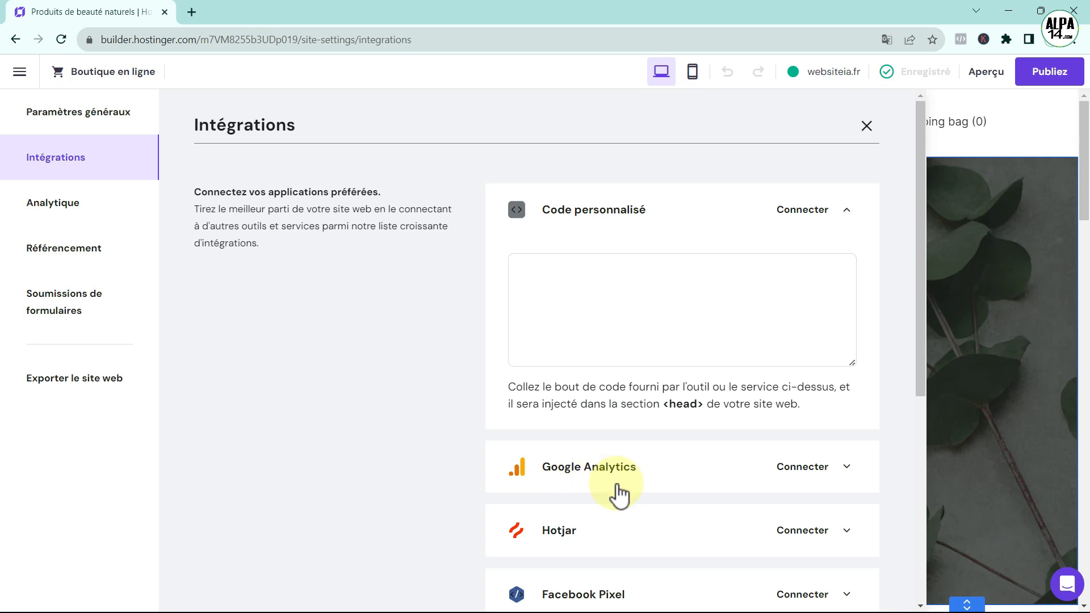
{"action": "scroll", "coordinate": [642, 480], "scroll_direction": "down", "scroll_amount": 1}
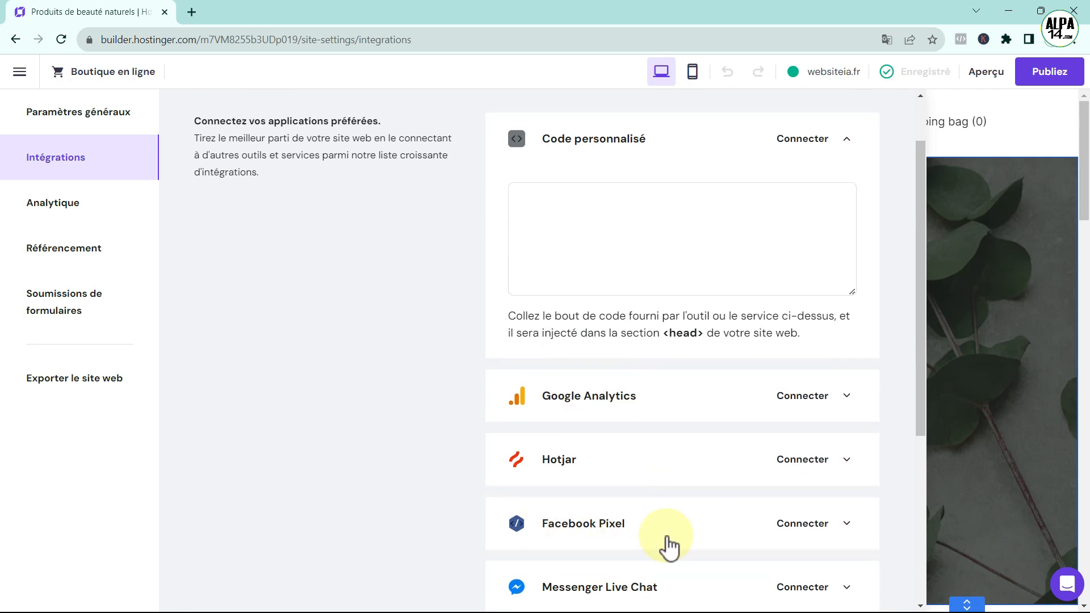
{"action": "scroll", "coordinate": [580, 443], "scroll_direction": "up", "scroll_amount": 1}
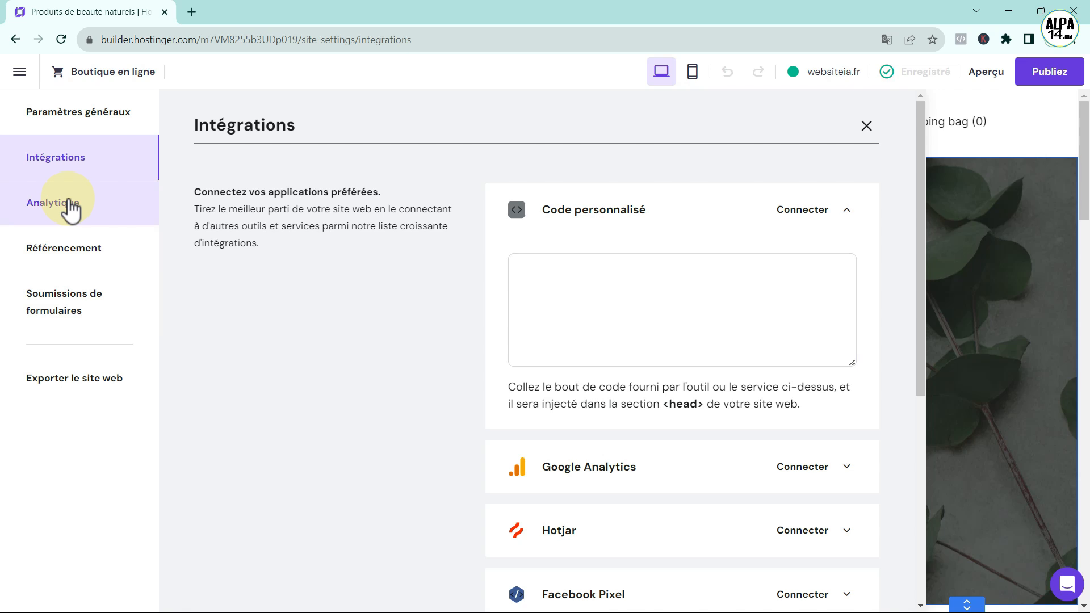
{"action": "left_click", "coordinate": [68, 212]}
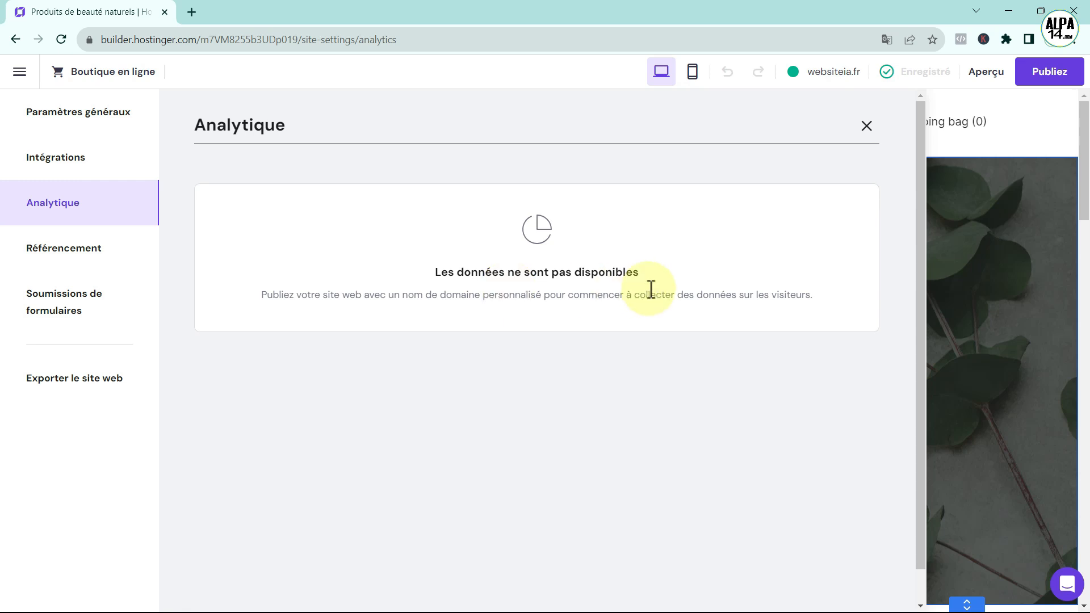
Review the site's SEO settings, from the quick links to the website title, language and page list
{"action": "left_click", "coordinate": [61, 254]}
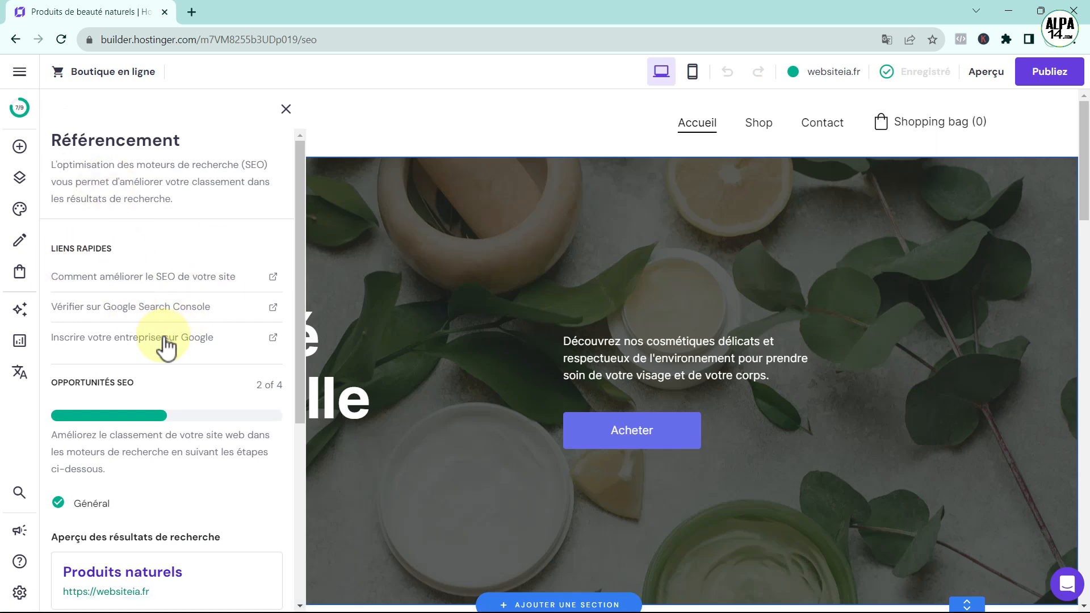
{"action": "scroll", "coordinate": [173, 359], "scroll_direction": "down", "scroll_amount": 2}
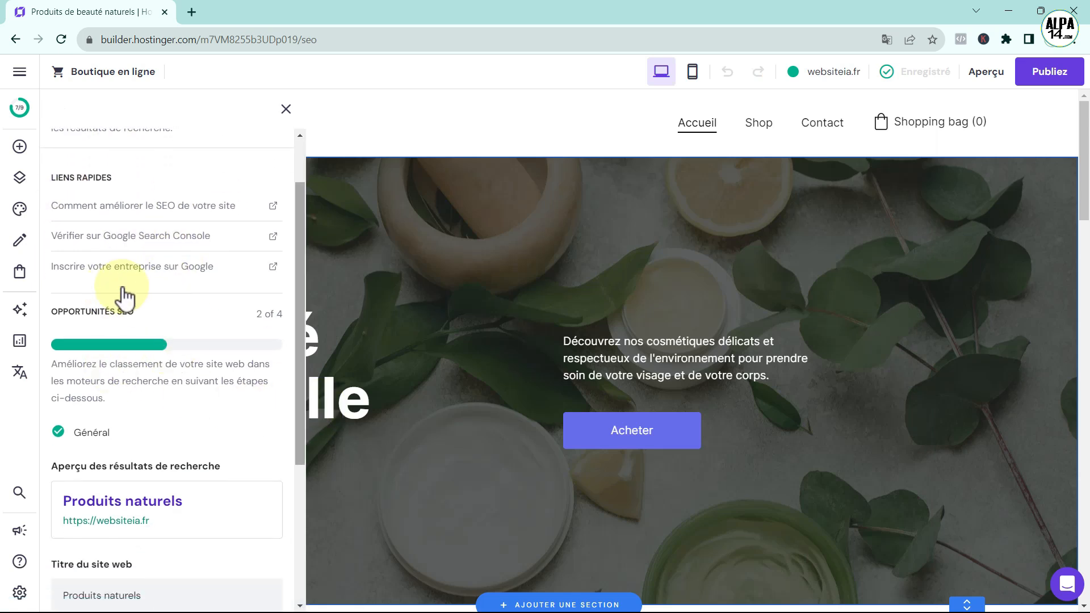
{"action": "scroll", "coordinate": [171, 358], "scroll_direction": "down", "scroll_amount": 6}
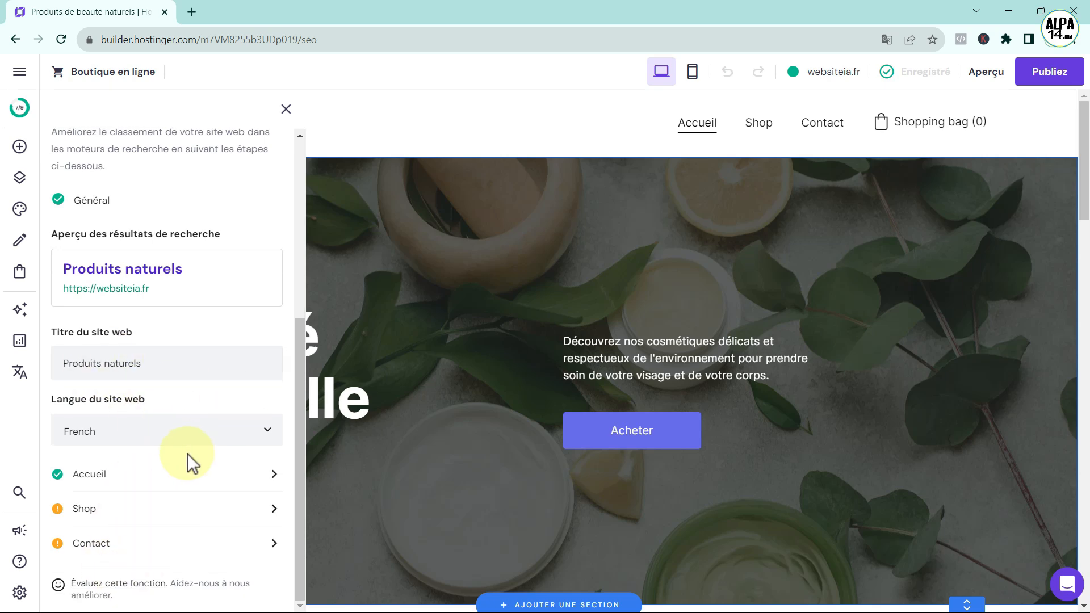
{"action": "scroll", "coordinate": [153, 528], "scroll_direction": "up", "scroll_amount": 8}
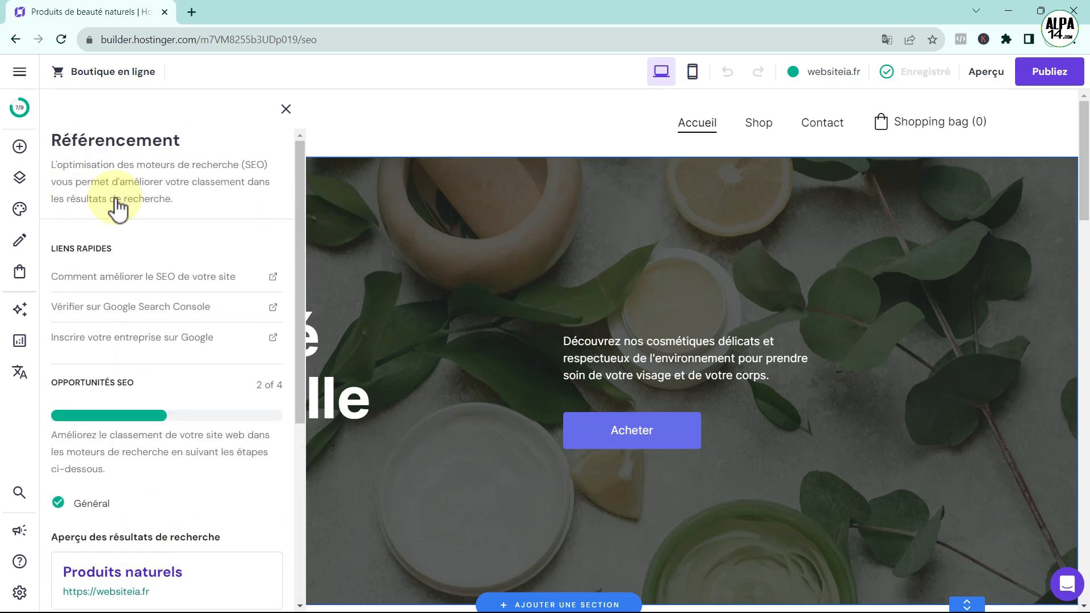
View the form submissions and website export pages in the site settings, and return to the page editor
{"action": "left_click", "coordinate": [20, 342]}
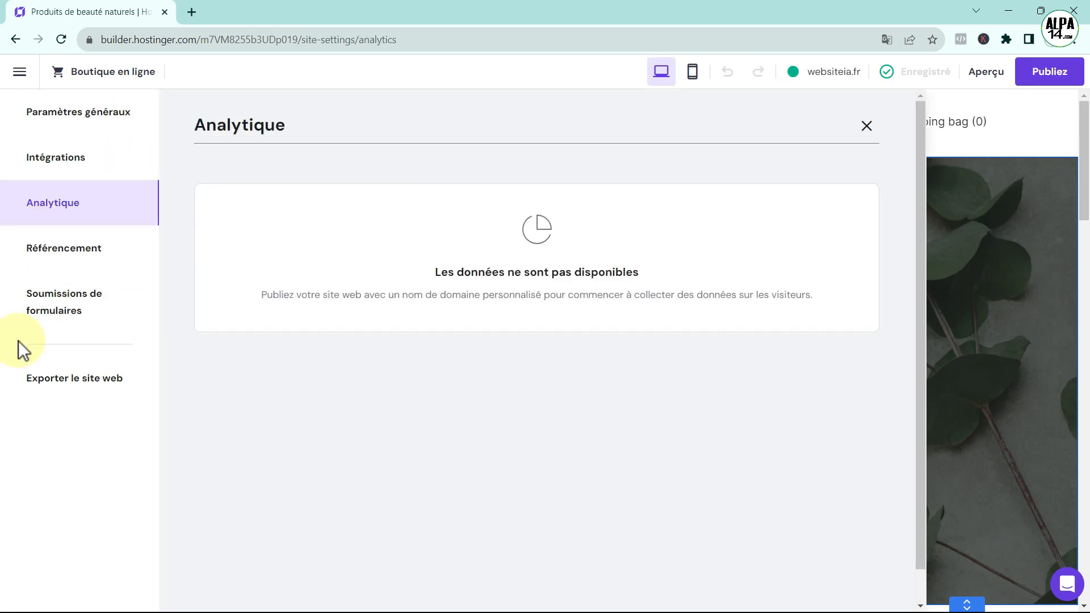
{"action": "left_click", "coordinate": [57, 314]}
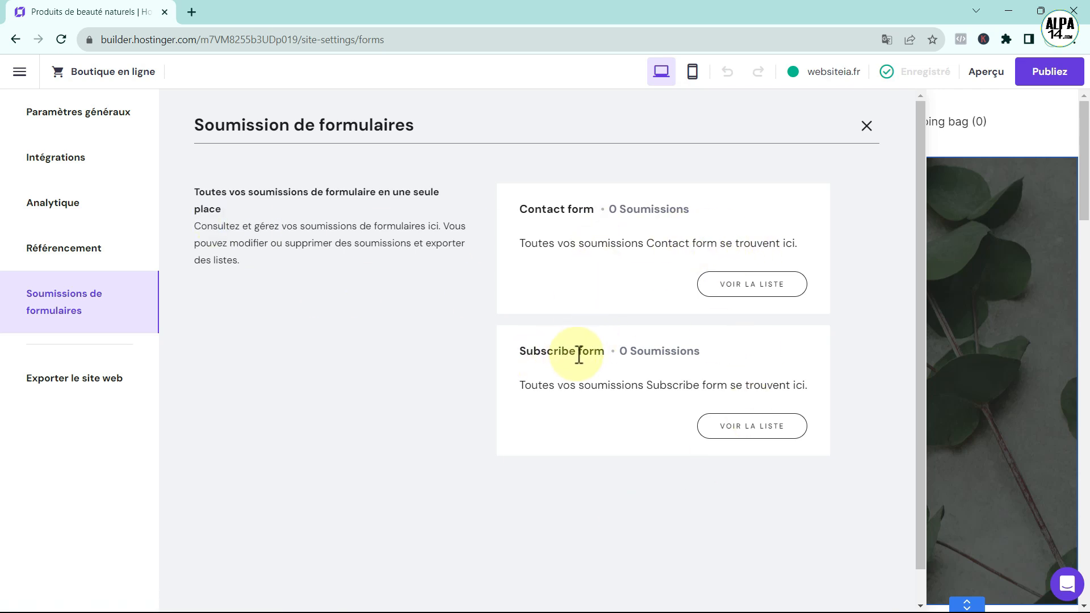
{"action": "left_click", "coordinate": [32, 377]}
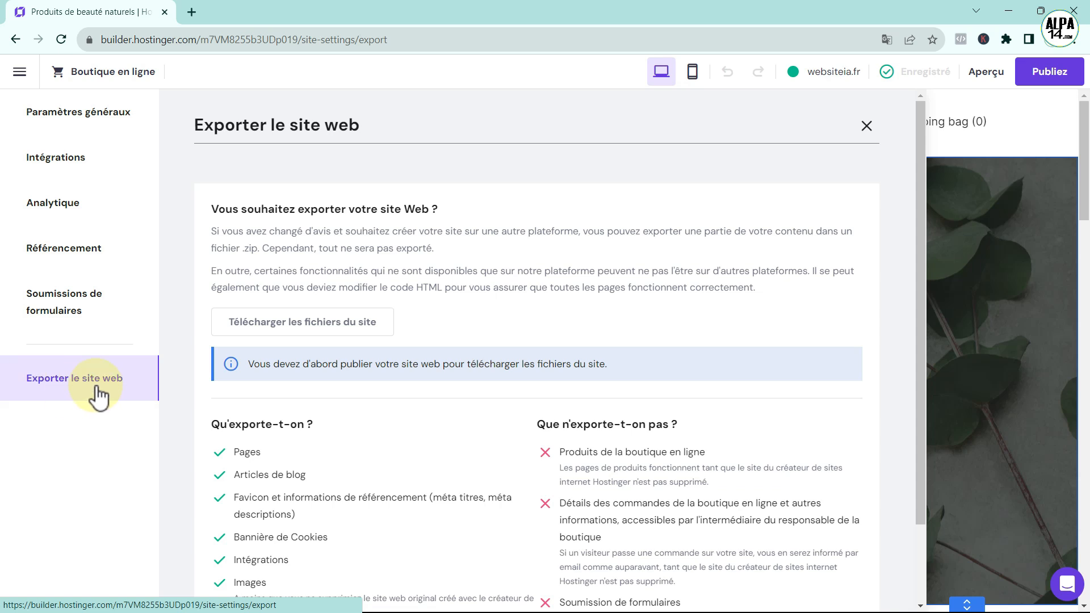
{"action": "left_click", "coordinate": [19, 71]}
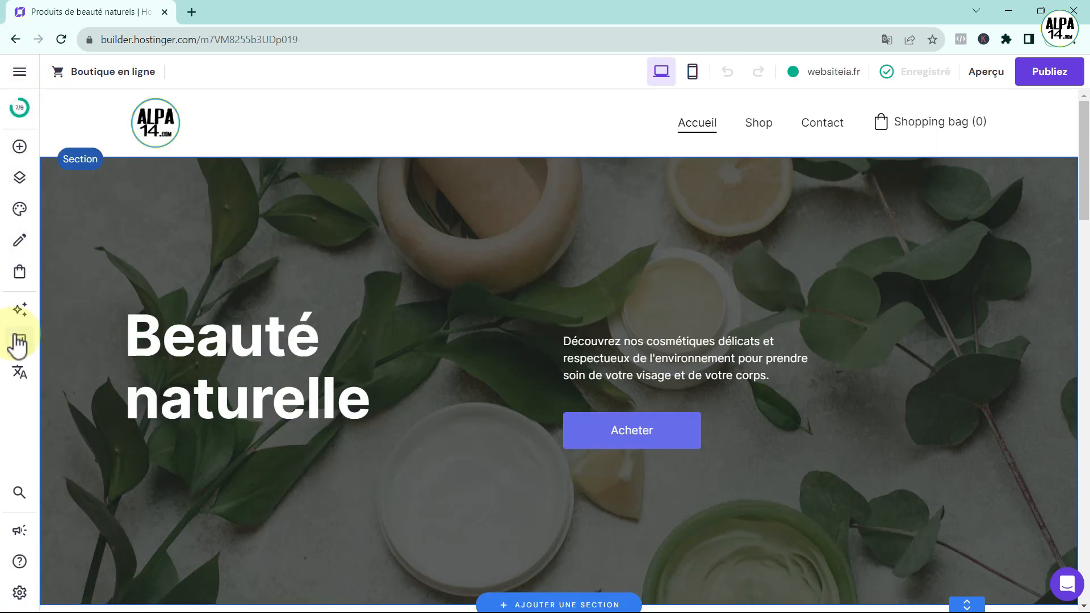
View the multilingual options for adding site languages and close them
{"action": "left_click", "coordinate": [20, 374]}
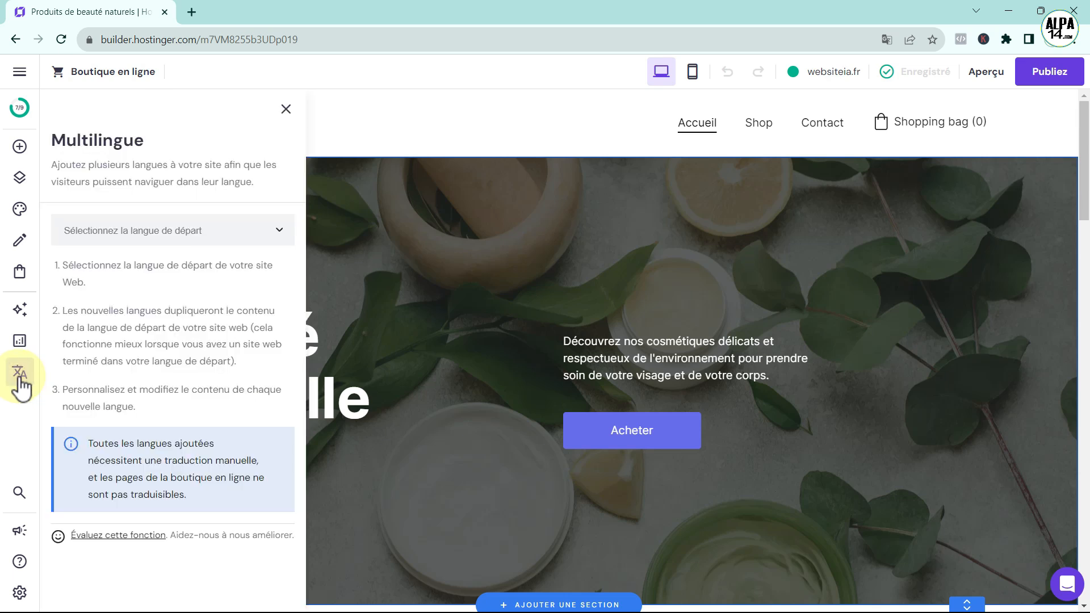
{"action": "left_click", "coordinate": [287, 109]}
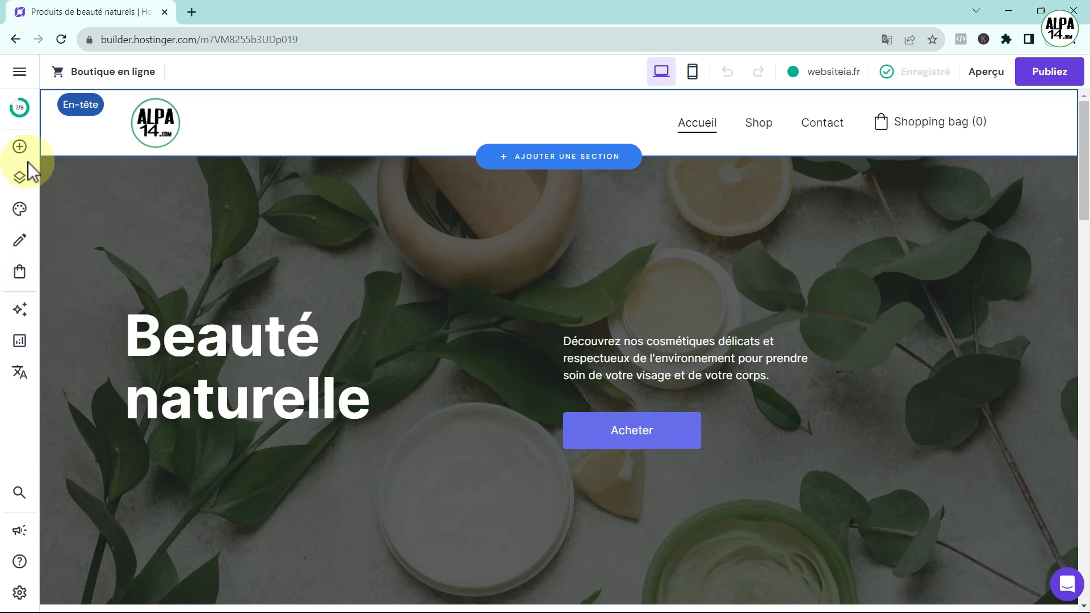
Open the template gallery for changing the site's design and look through its first page
{"action": "left_click", "coordinate": [20, 72]}
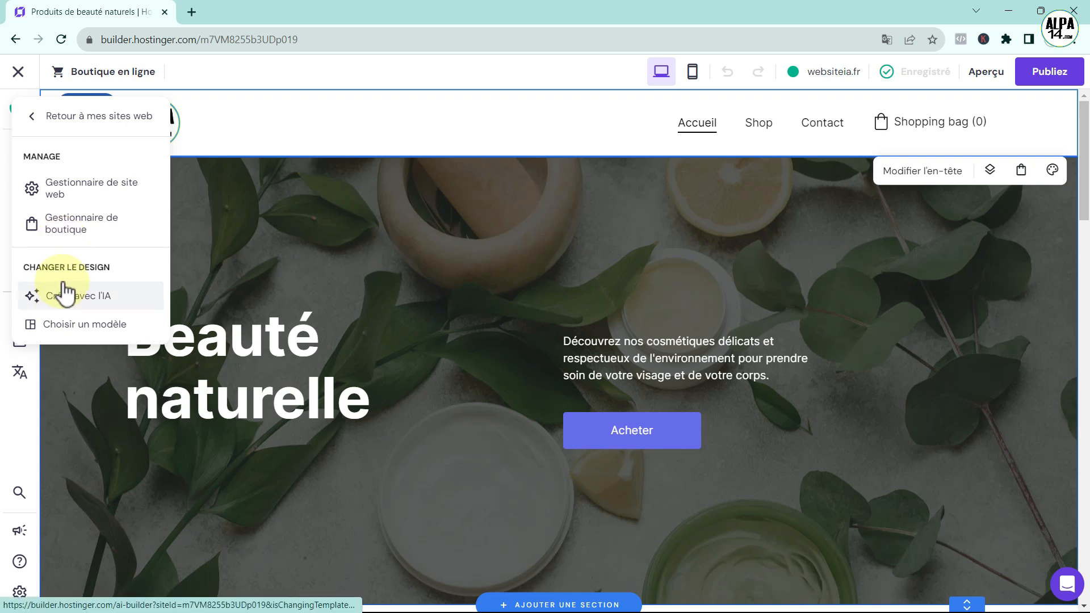
{"action": "left_click", "coordinate": [83, 329]}
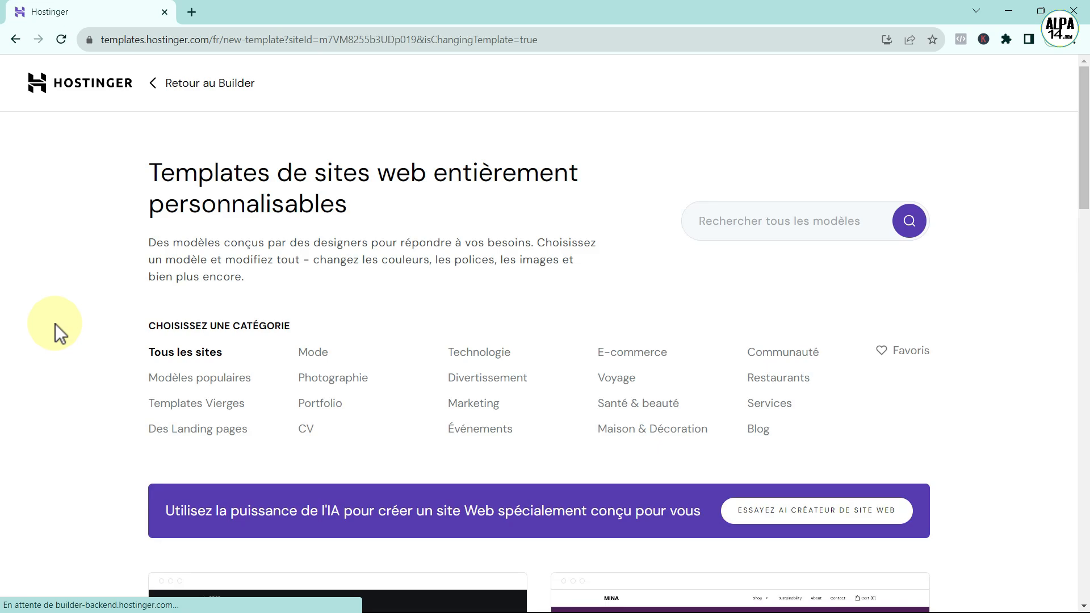
{"action": "scroll", "coordinate": [533, 321], "scroll_direction": "down", "scroll_amount": 15}
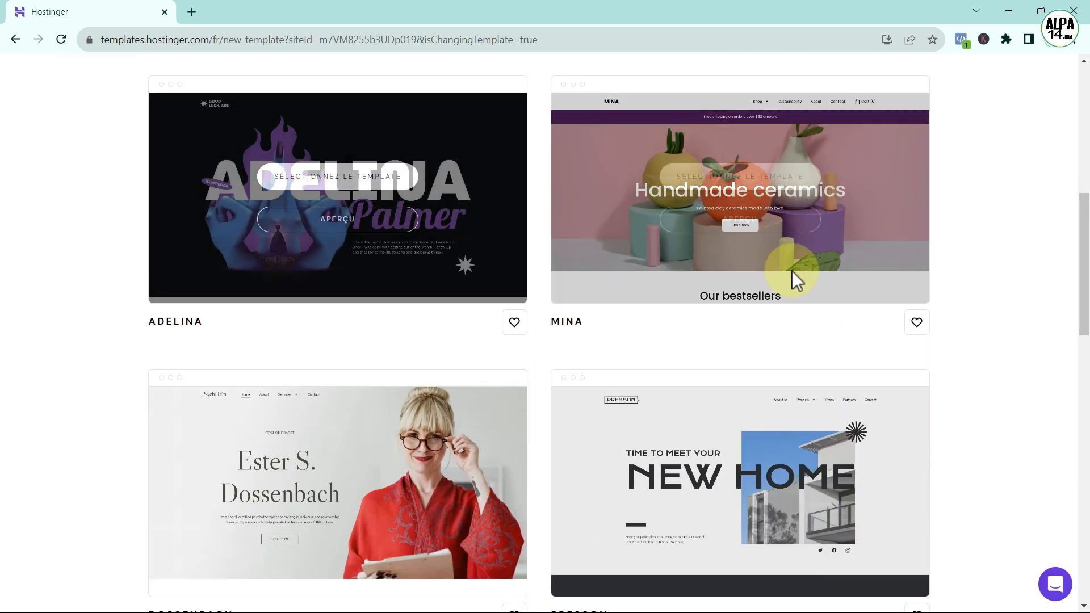
{"action": "scroll", "coordinate": [645, 328], "scroll_direction": "down", "scroll_amount": 11}
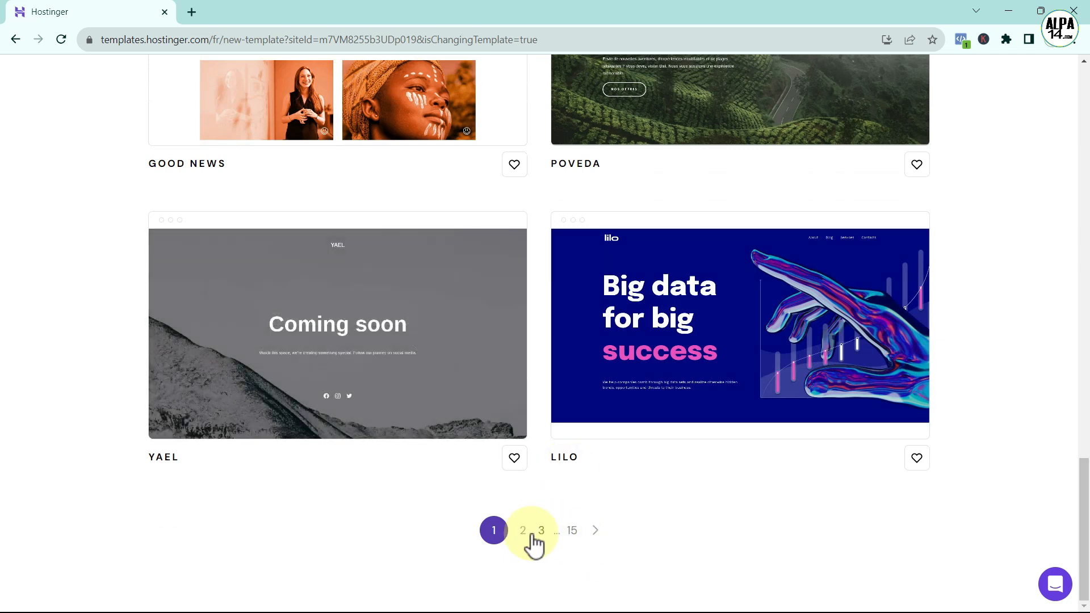
Look through the second page of website templates and return to the page editor
{"action": "left_click", "coordinate": [523, 531]}
{"action": "scroll", "coordinate": [549, 392], "scroll_direction": "down", "scroll_amount": 5}
{"action": "scroll", "coordinate": [561, 385], "scroll_direction": "up", "scroll_amount": 5}
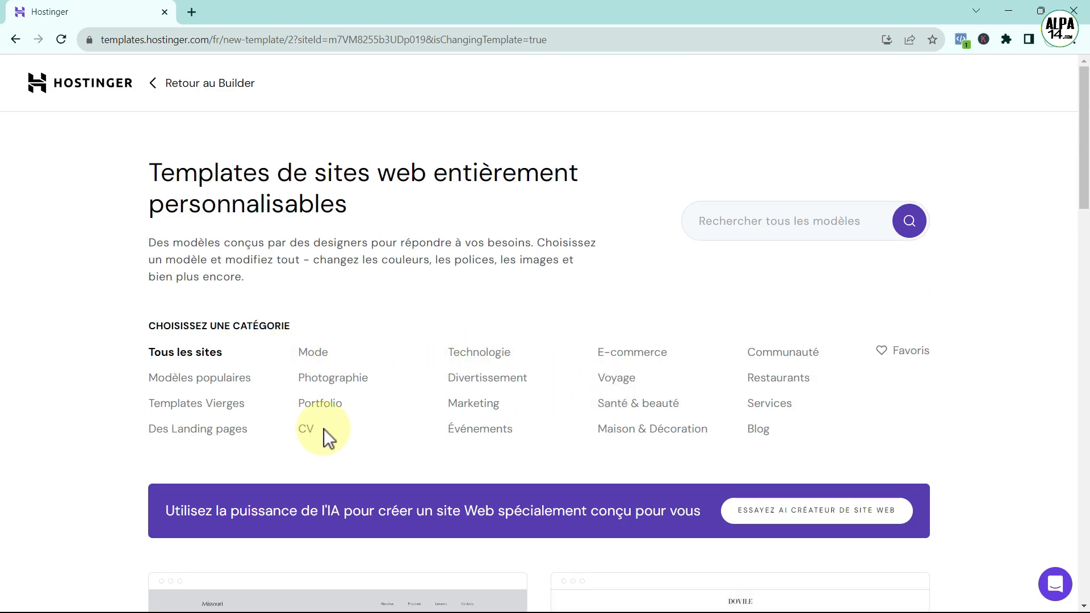
{"action": "scroll", "coordinate": [360, 430], "scroll_direction": "down", "scroll_amount": 10}
{"action": "scroll", "coordinate": [772, 457], "scroll_direction": "down", "scroll_amount": 2}
{"action": "scroll", "coordinate": [773, 457], "scroll_direction": "down", "scroll_amount": 3}
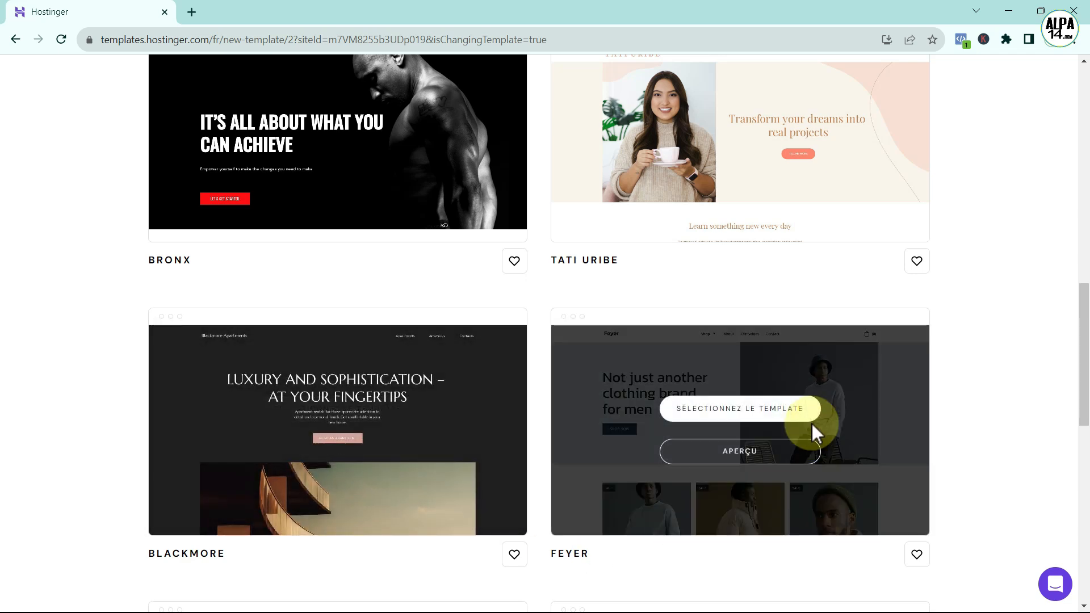
{"action": "scroll", "coordinate": [834, 517], "scroll_direction": "down", "scroll_amount": 2}
{"action": "scroll", "coordinate": [835, 507], "scroll_direction": "down", "scroll_amount": 4}
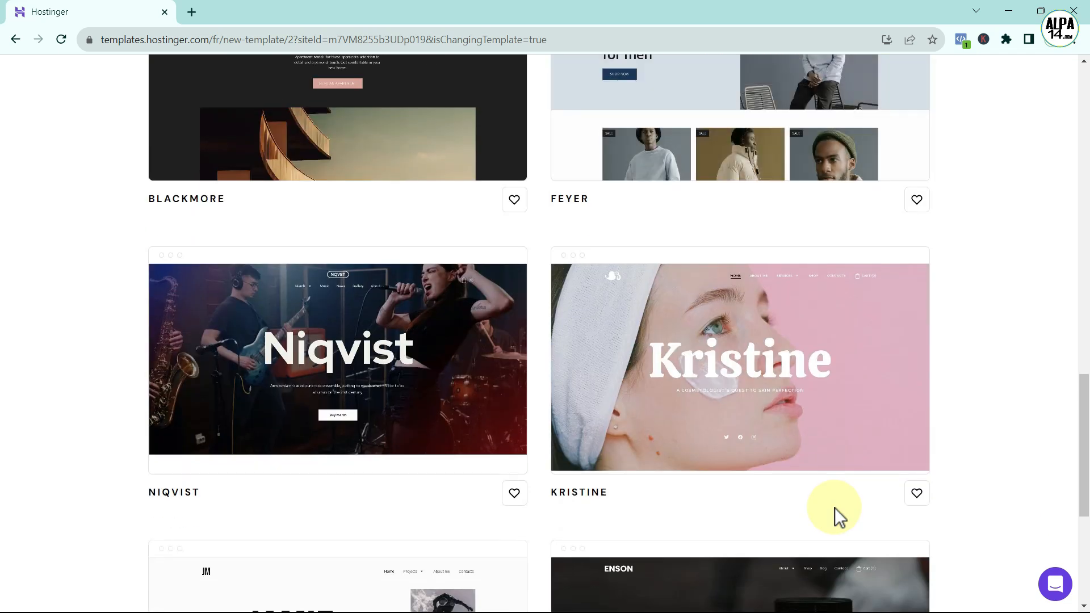
{"action": "scroll", "coordinate": [837, 506], "scroll_direction": "up", "scroll_amount": 14}
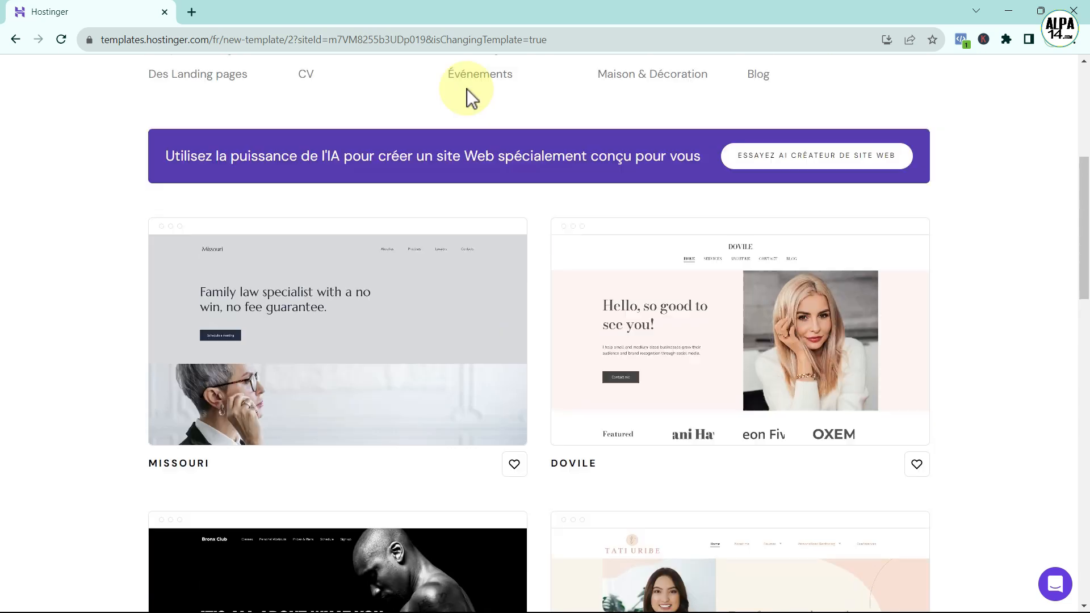
{"action": "left_click", "coordinate": [16, 39]}
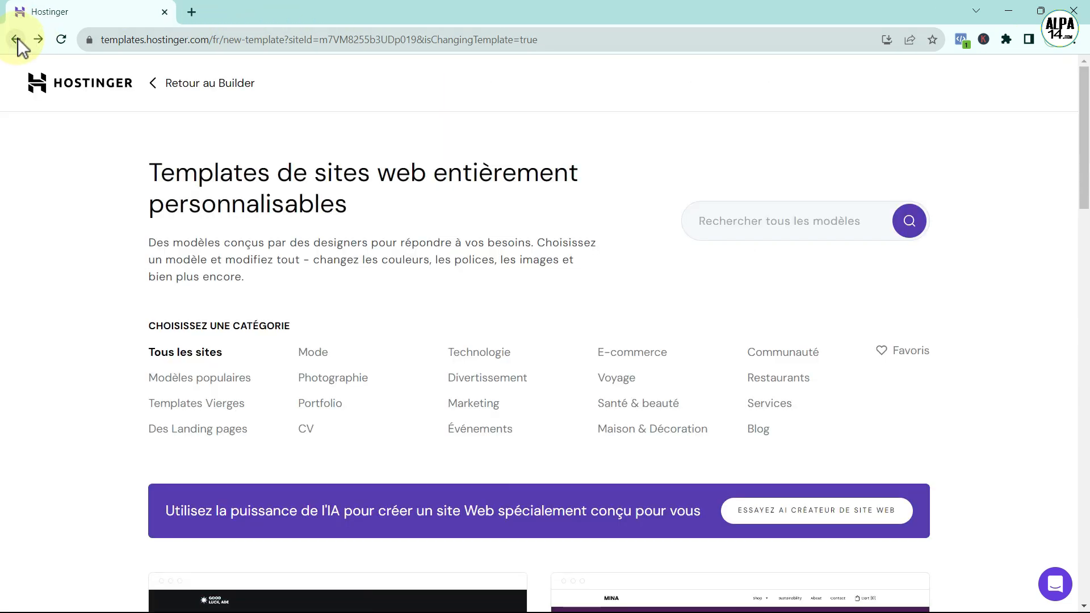
{"action": "left_click", "coordinate": [16, 40]}
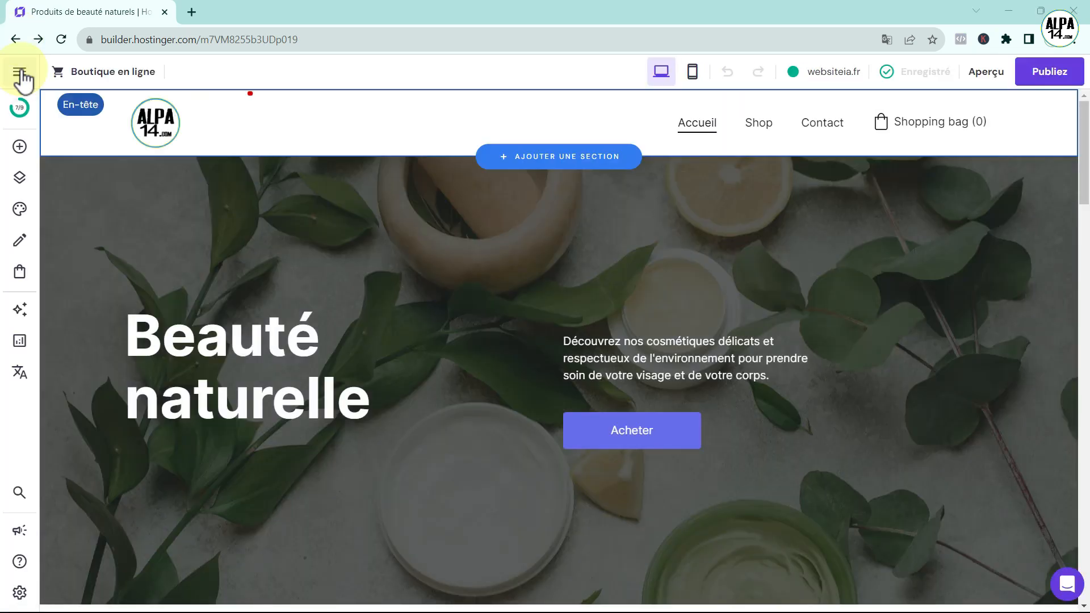
Open the online store setup and name the store "Beauté naturelle"
{"action": "left_click", "coordinate": [112, 80]}
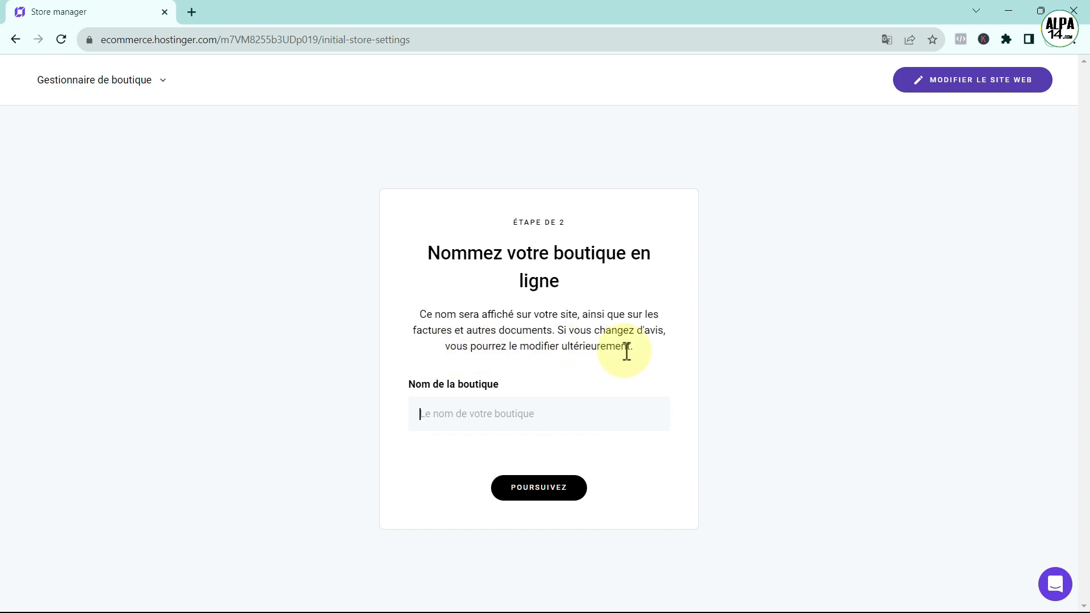
{"action": "left_click", "coordinate": [438, 416]}
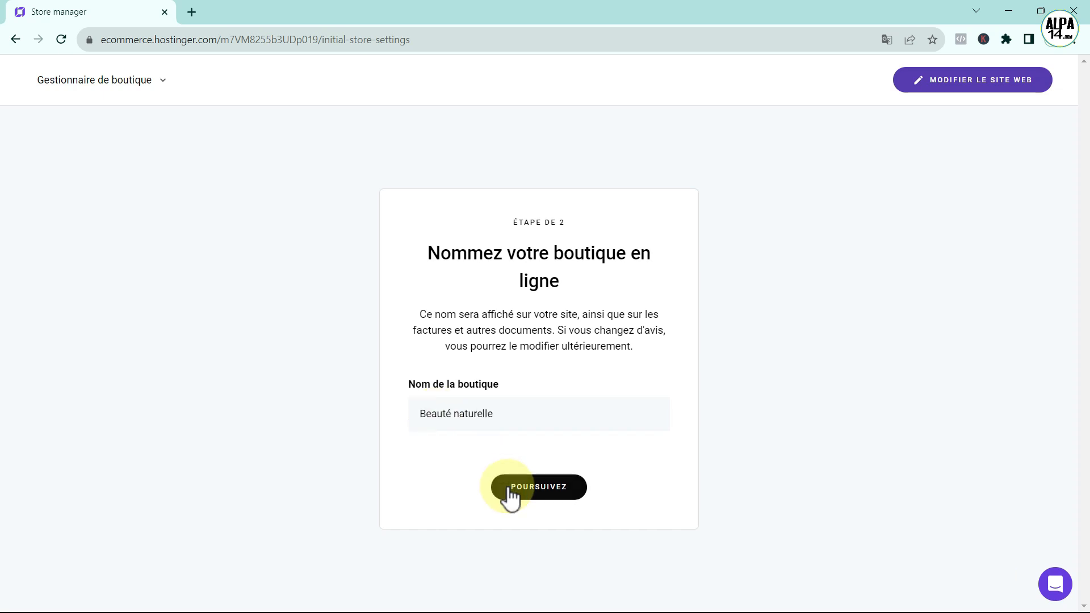
{"action": "left_click", "coordinate": [533, 494]}
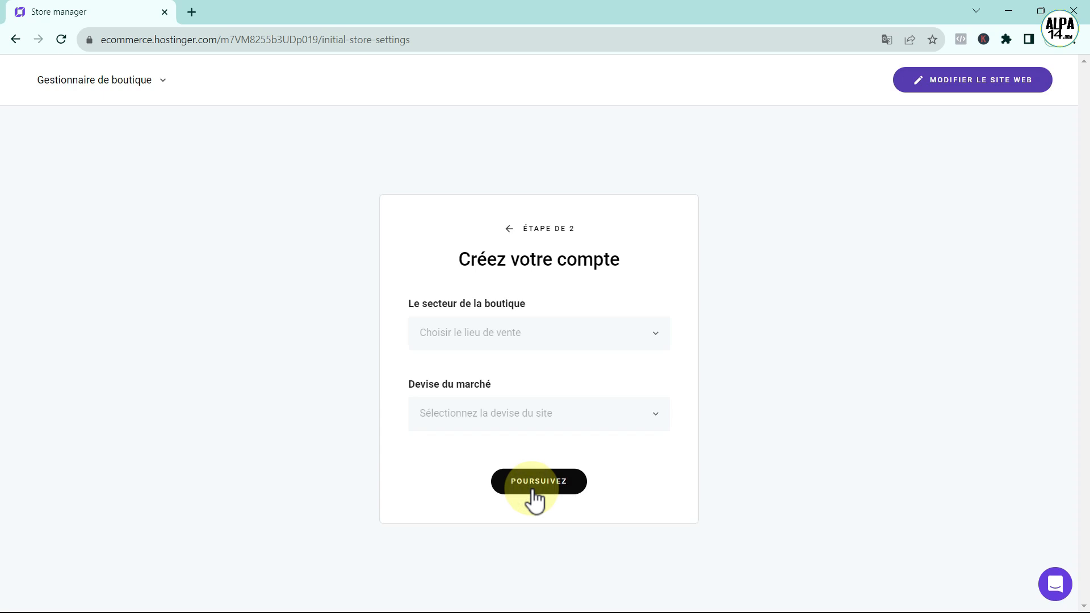
Set the store's location to France with EUR as its currency, and complete the store setup
{"action": "left_click", "coordinate": [656, 333]}
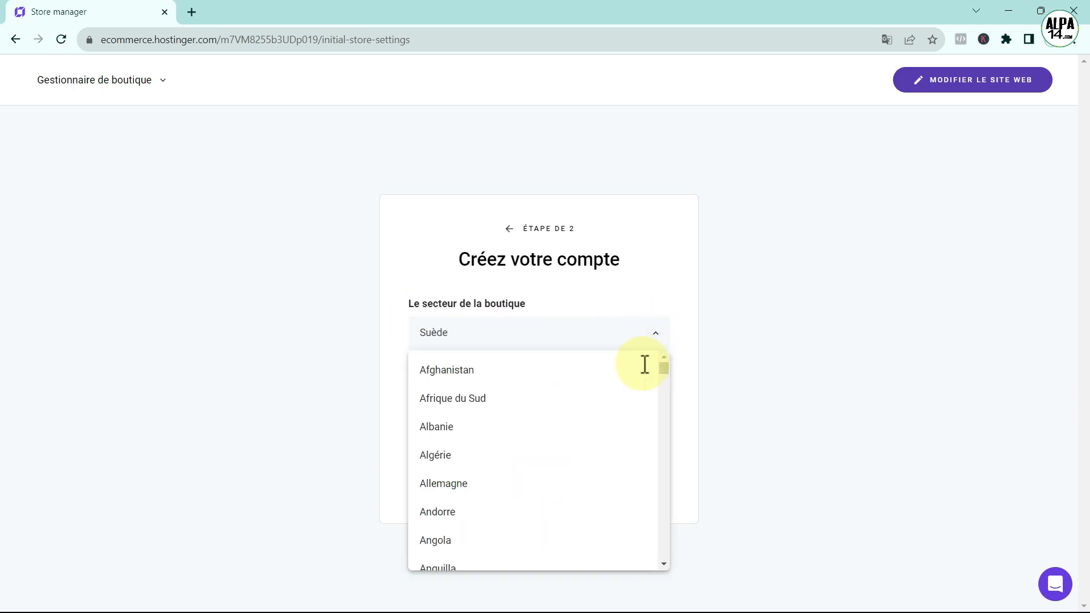
{"action": "left_click_drag", "start_coordinate": [666, 369], "coordinate": [669, 420]}
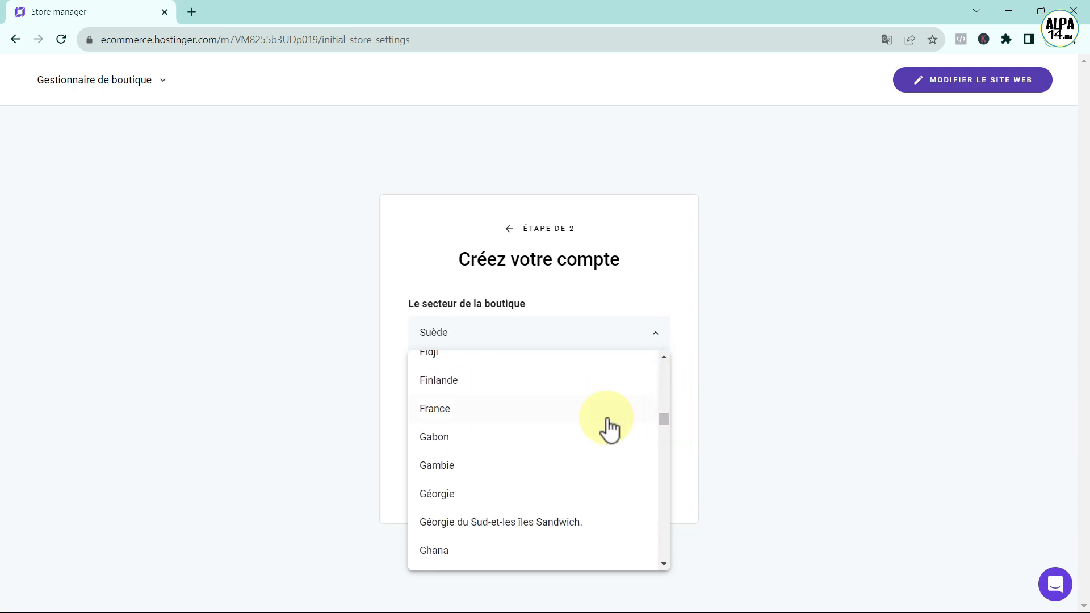
{"action": "left_click", "coordinate": [469, 409]}
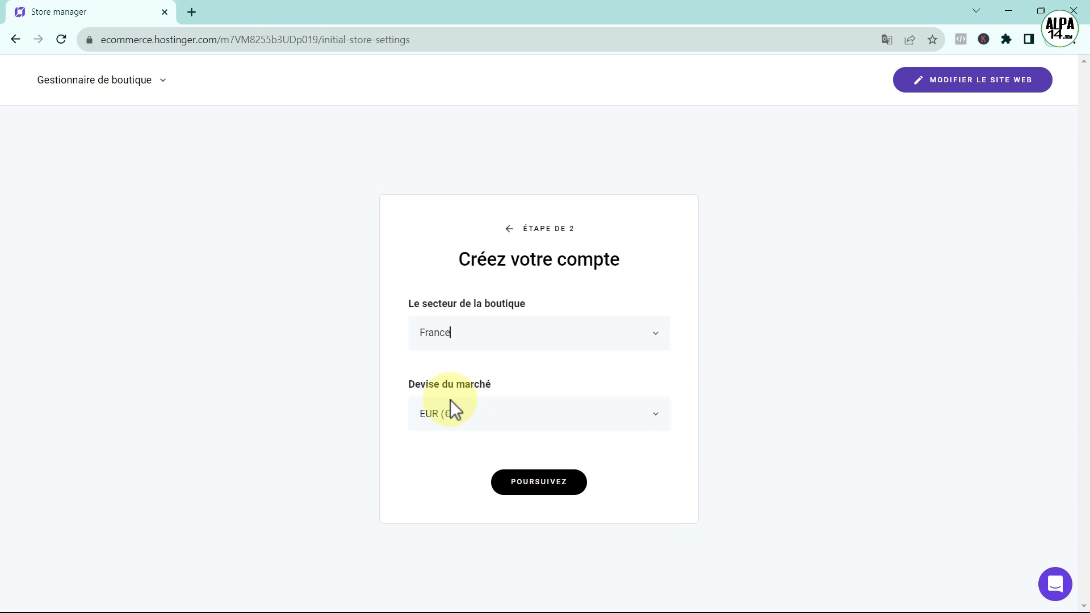
{"action": "left_click", "coordinate": [549, 488]}
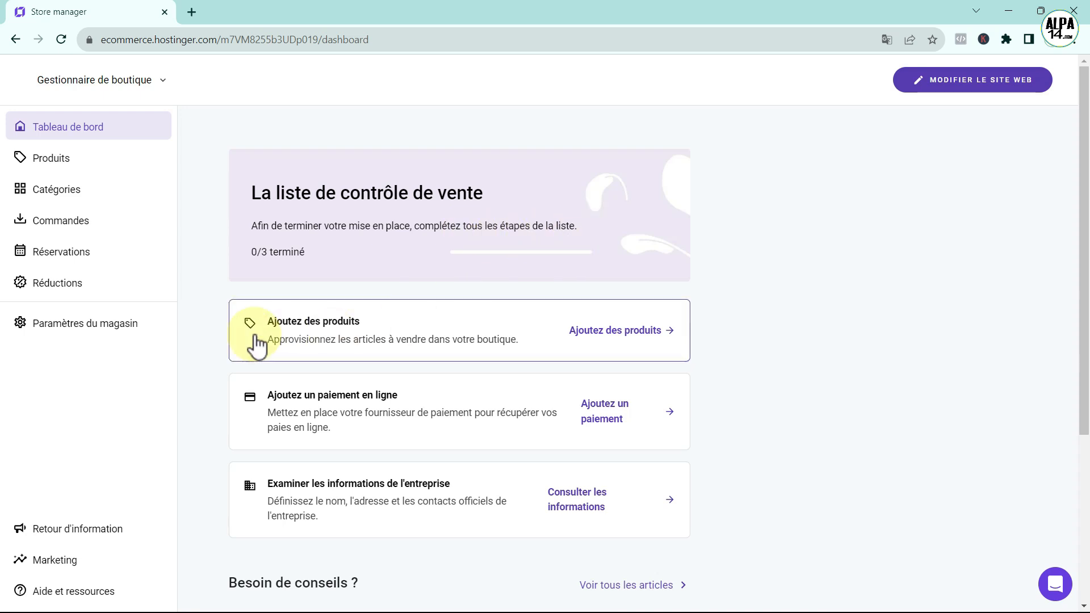
Start adding a new product to the store with the product type Physique
{"action": "left_click", "coordinate": [602, 332]}
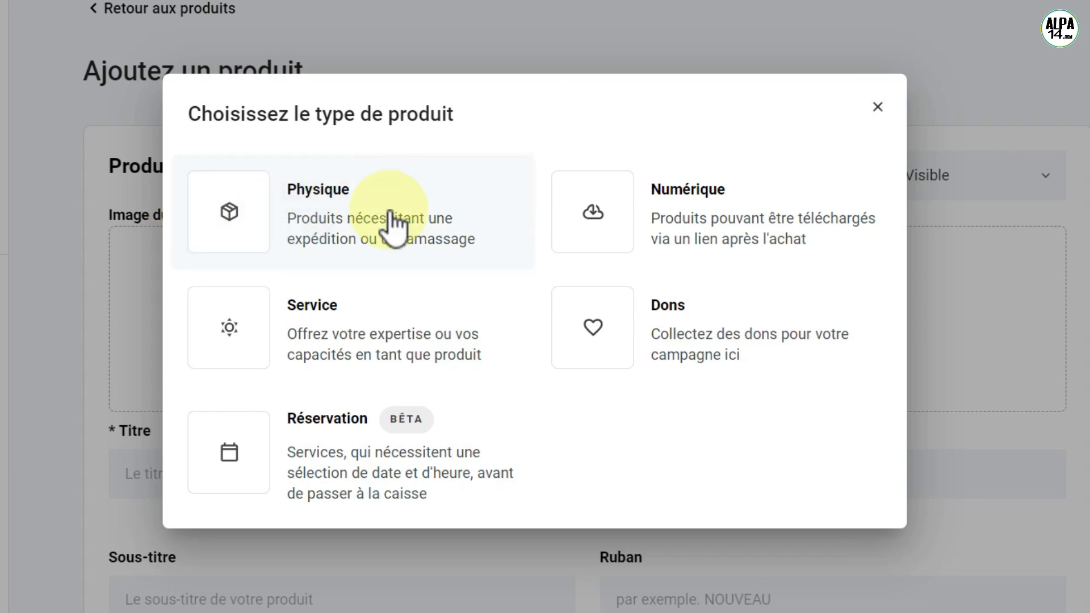
{"action": "left_click", "coordinate": [257, 225]}
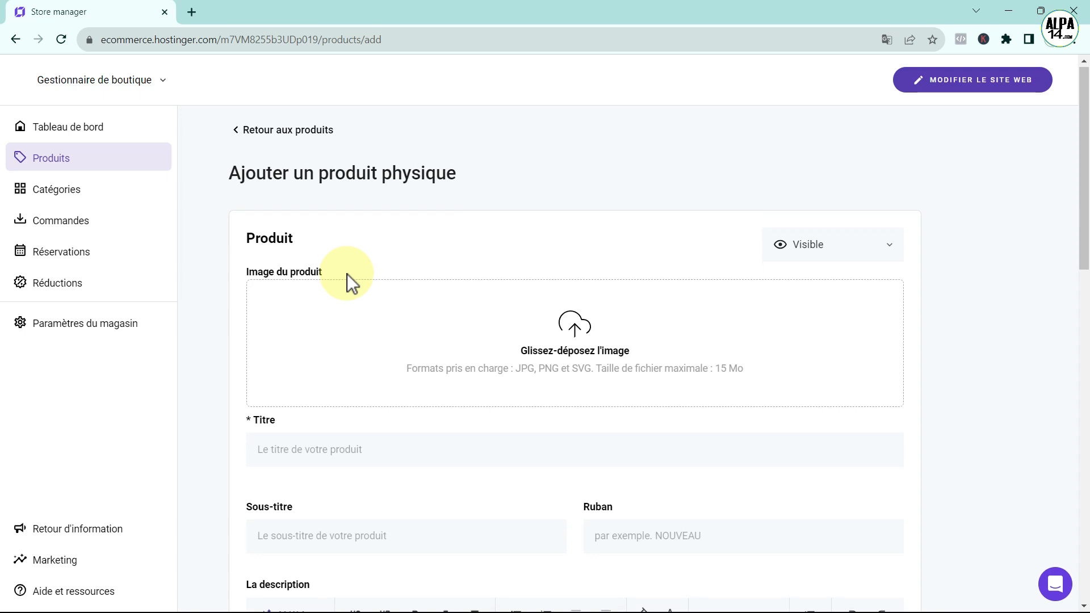
{"action": "scroll", "coordinate": [346, 274], "scroll_direction": "down", "scroll_amount": 2}
{"action": "scroll", "coordinate": [565, 278], "scroll_direction": "up", "scroll_amount": 1}
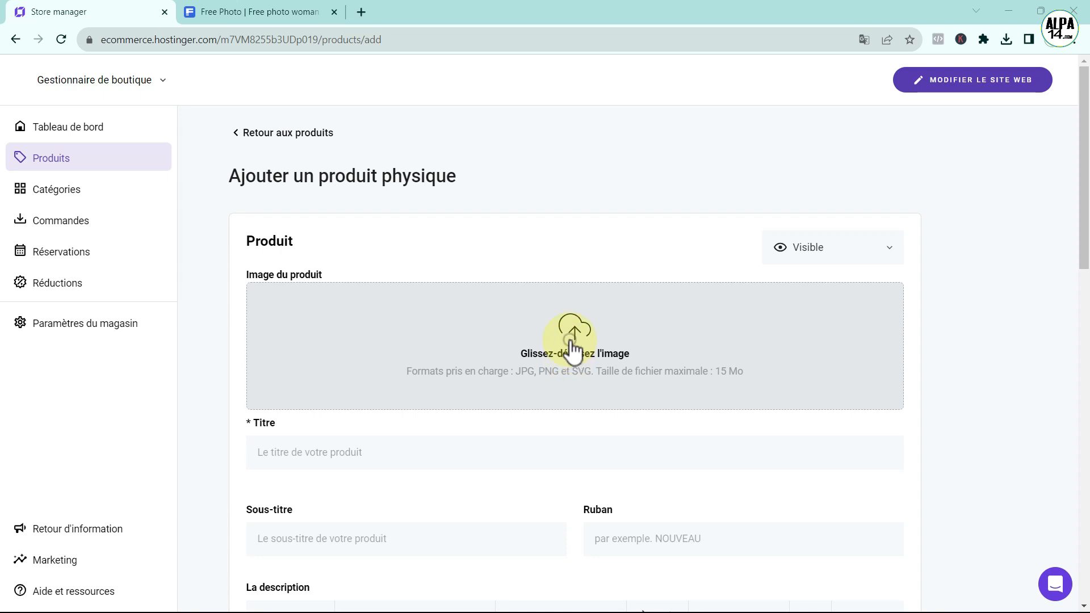
Upload creme-mains-arnica1.webp and creme-mains2-arnica.webp from the Téléchargements folder as the product images
{"action": "left_click", "coordinate": [571, 341]}
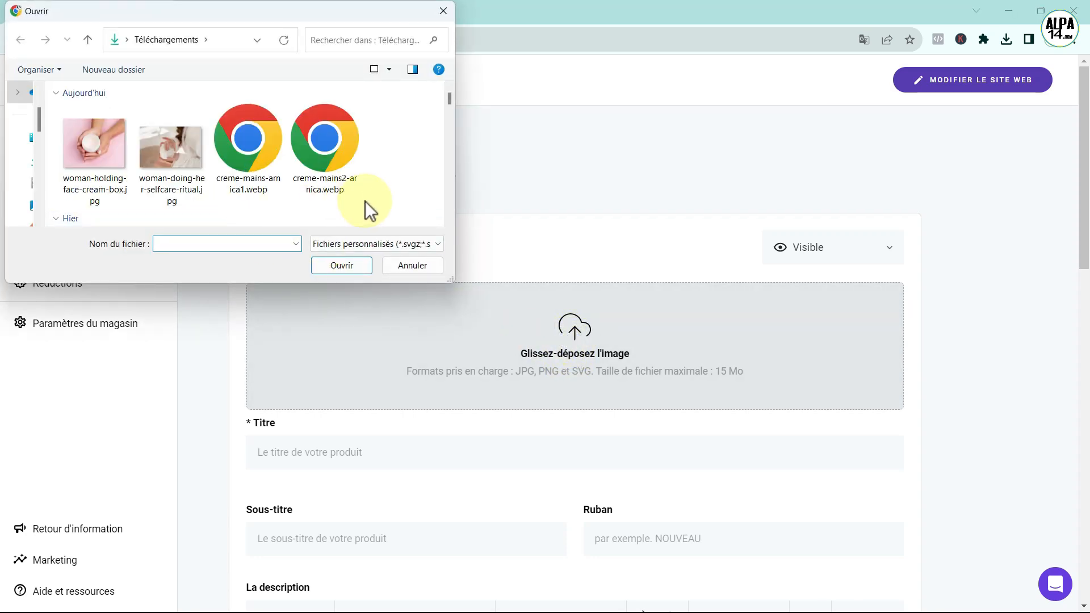
{"action": "left_click", "coordinate": [246, 154]}
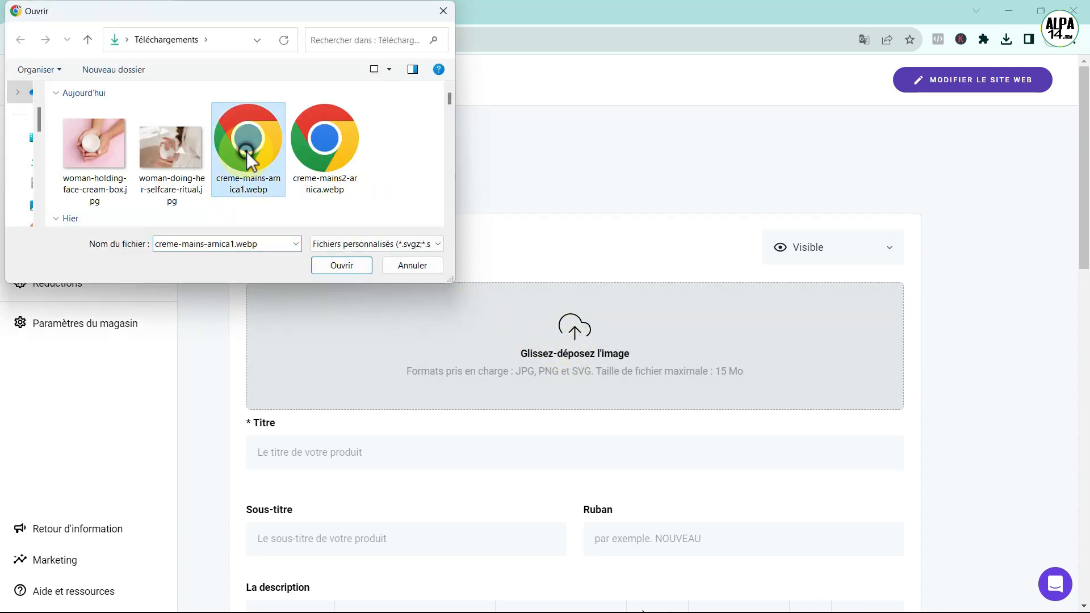
{"action": "left_click", "coordinate": [335, 265]}
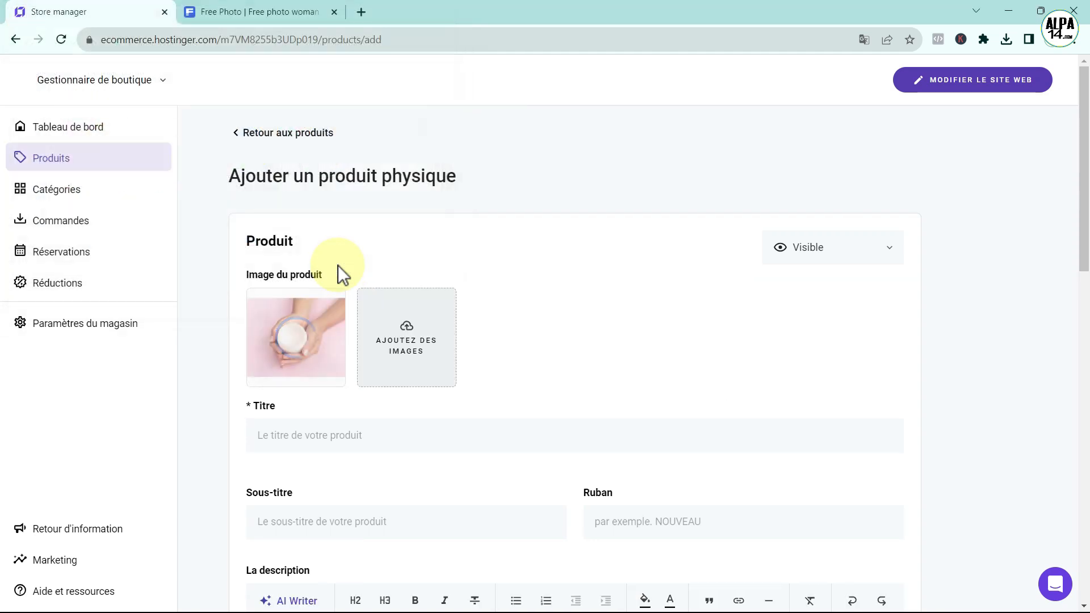
{"action": "mouse_move", "coordinate": [298, 321]}
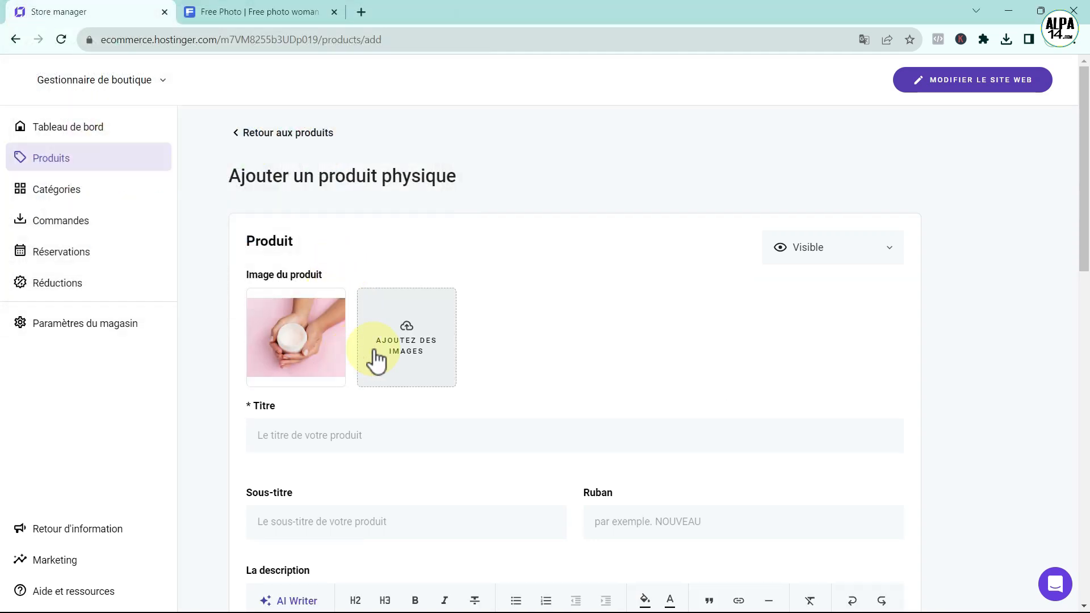
{"action": "left_click", "coordinate": [405, 343]}
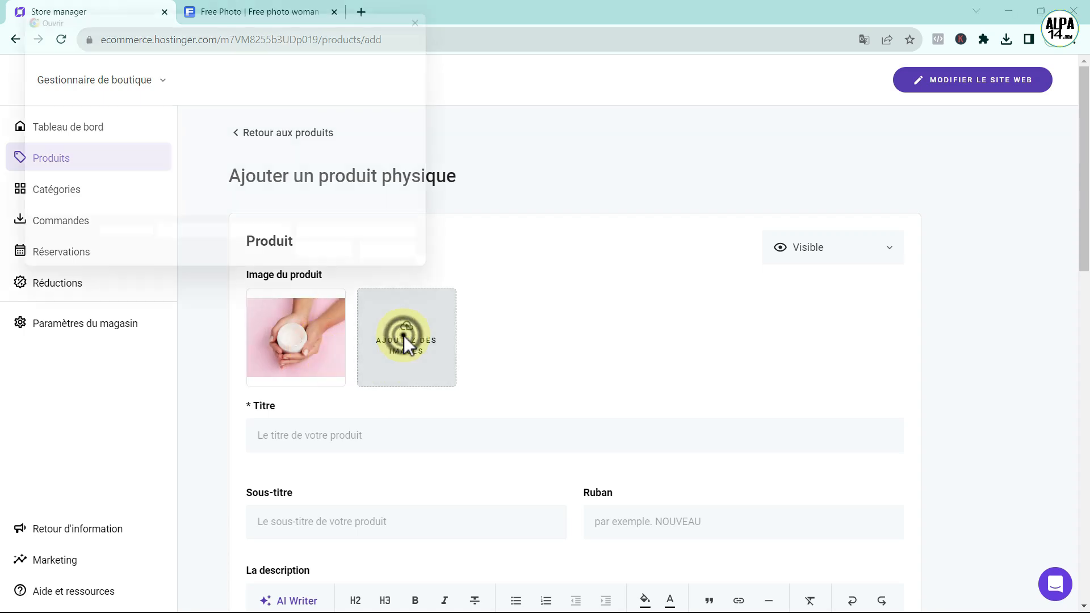
{"action": "left_click", "coordinate": [328, 162]}
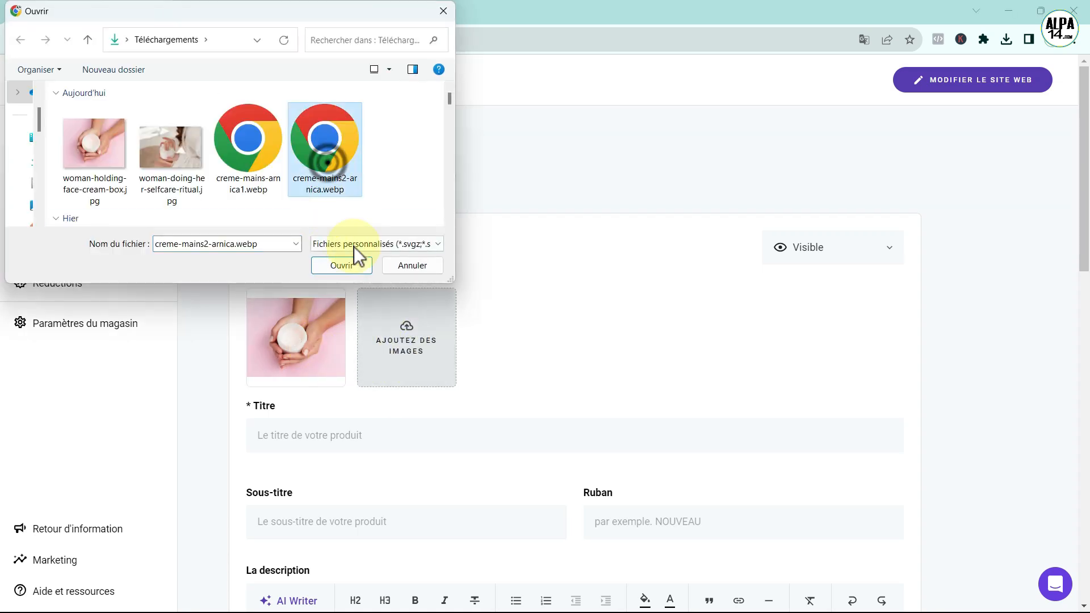
{"action": "left_click", "coordinate": [348, 268]}
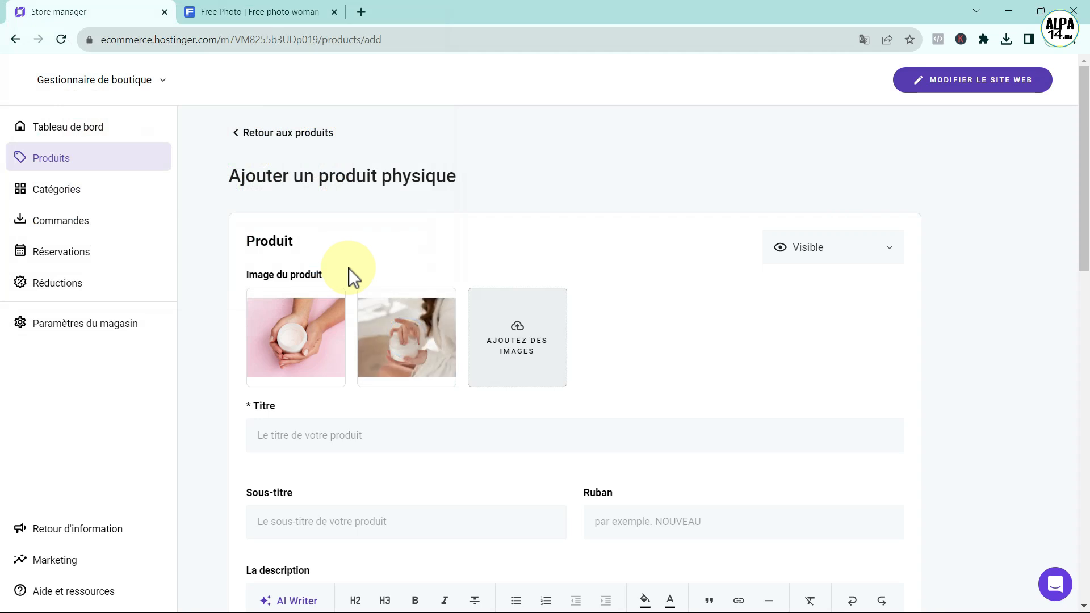
Title the product "Crème pour les mains à l'arnica" and set its ribbon to NOUVEAU
{"action": "left_click", "coordinate": [274, 438]}
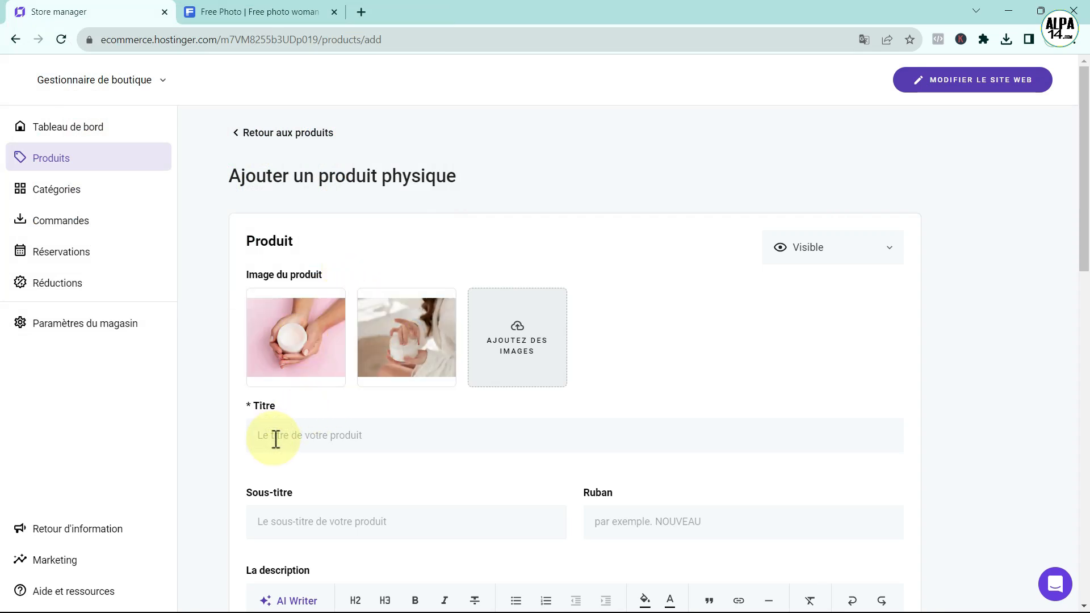
{"action": "type", "text": "Crèm"}
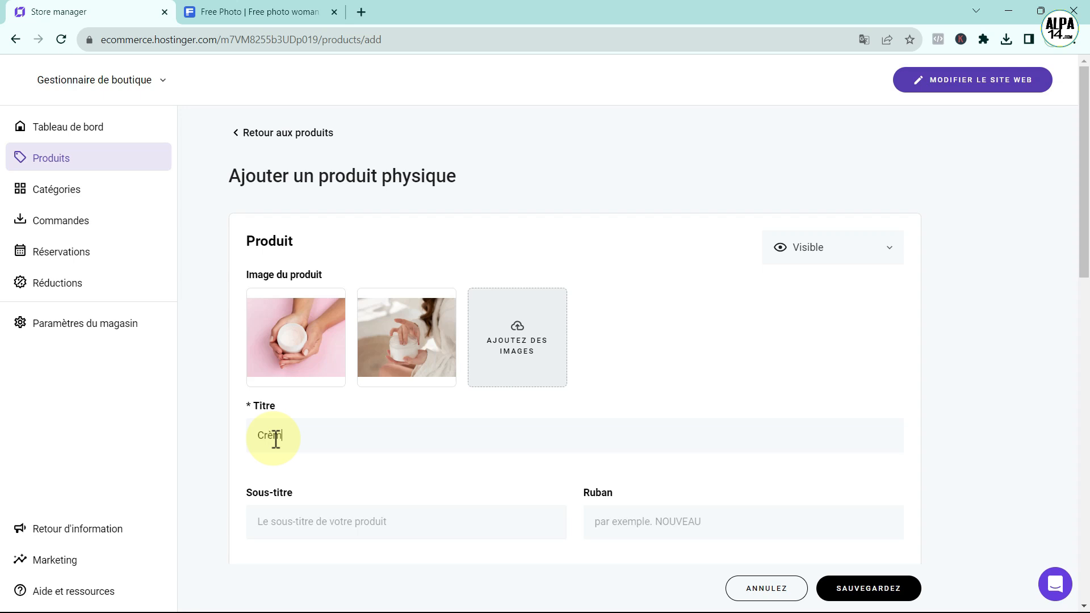
{"action": "type", "text": "e pour les mains à l'arnica"}
{"action": "scroll", "coordinate": [360, 511], "scroll_direction": "down", "scroll_amount": 1}
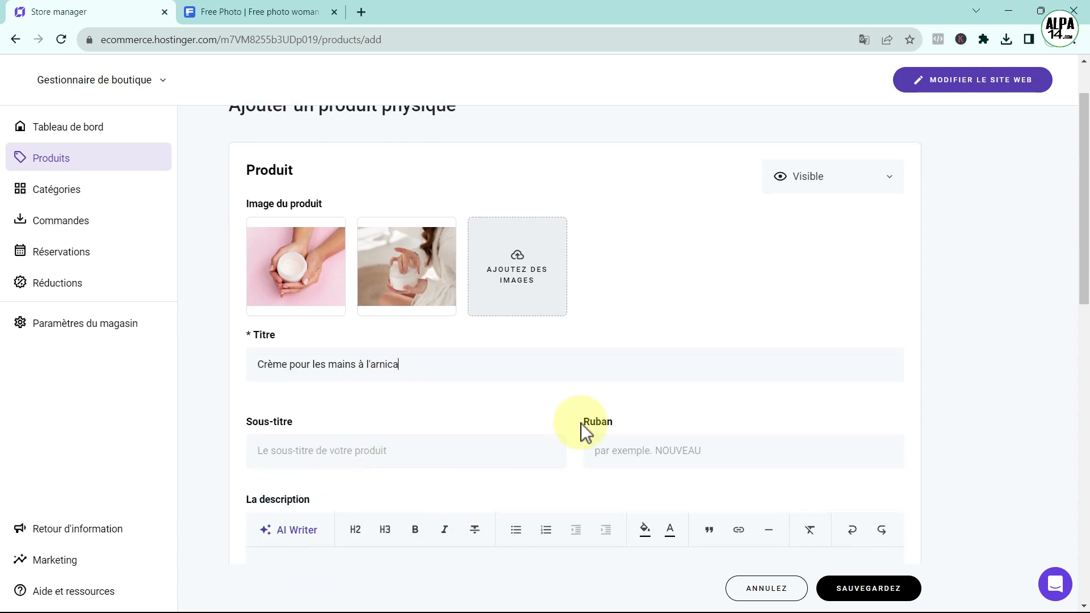
{"action": "left_click", "coordinate": [613, 452]}
{"action": "type", "text": "NOUVEAU"}
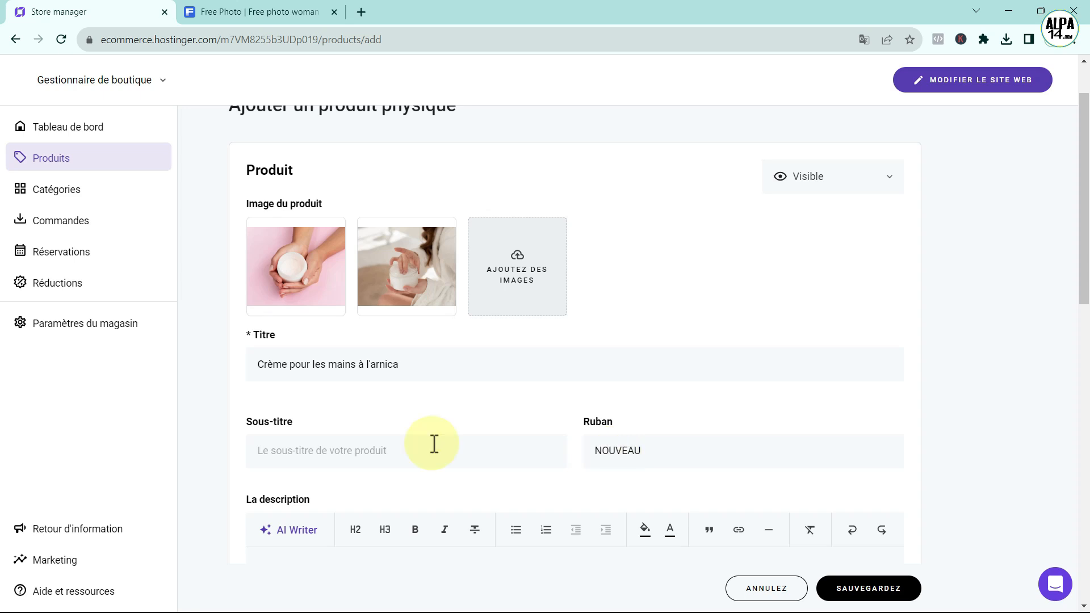
Generate the product description with AI Writer from the brief "Crème pour les mains à l'arnica"
{"action": "scroll", "coordinate": [434, 444], "scroll_direction": "down", "scroll_amount": 4}
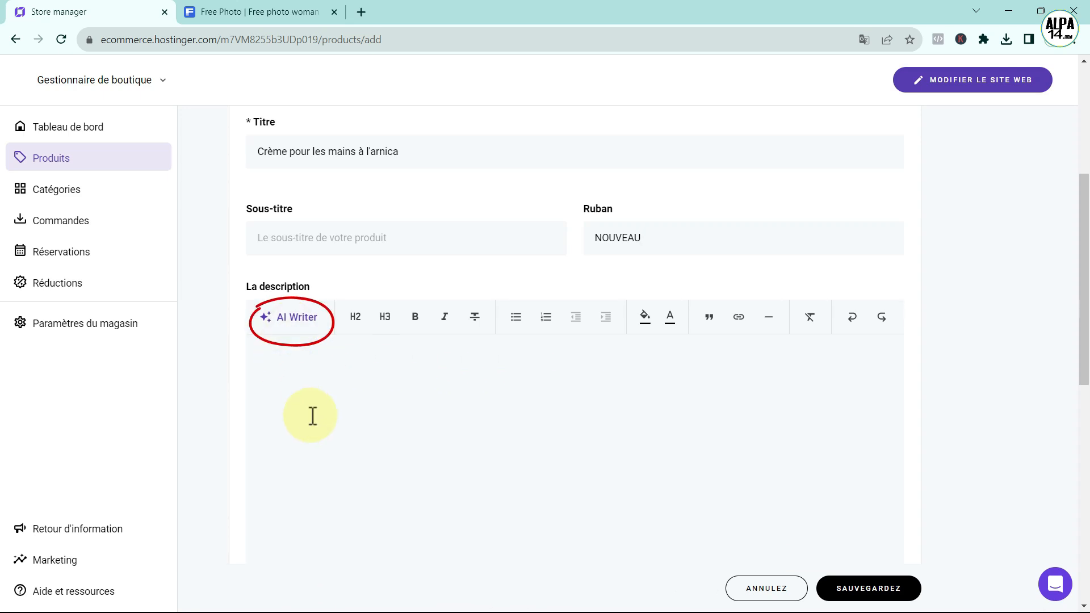
{"action": "left_click", "coordinate": [339, 360]}
{"action": "left_click", "coordinate": [296, 318]}
{"action": "left_click", "coordinate": [294, 466]}
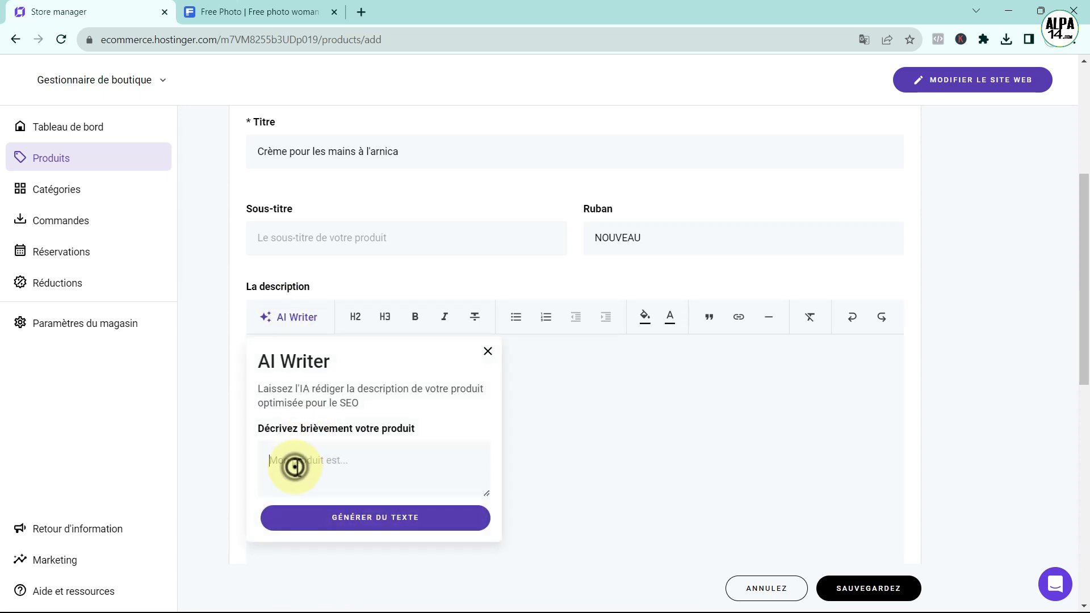
{"action": "type", "text": "Cr"}
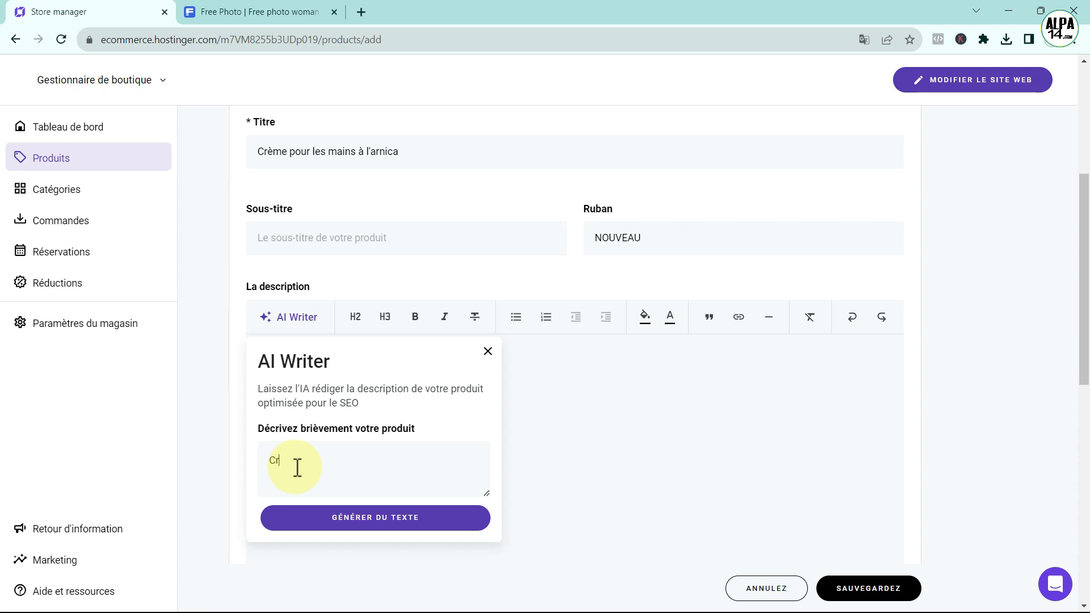
{"action": "type", "text": "ème pour les mains à l'arnica"}
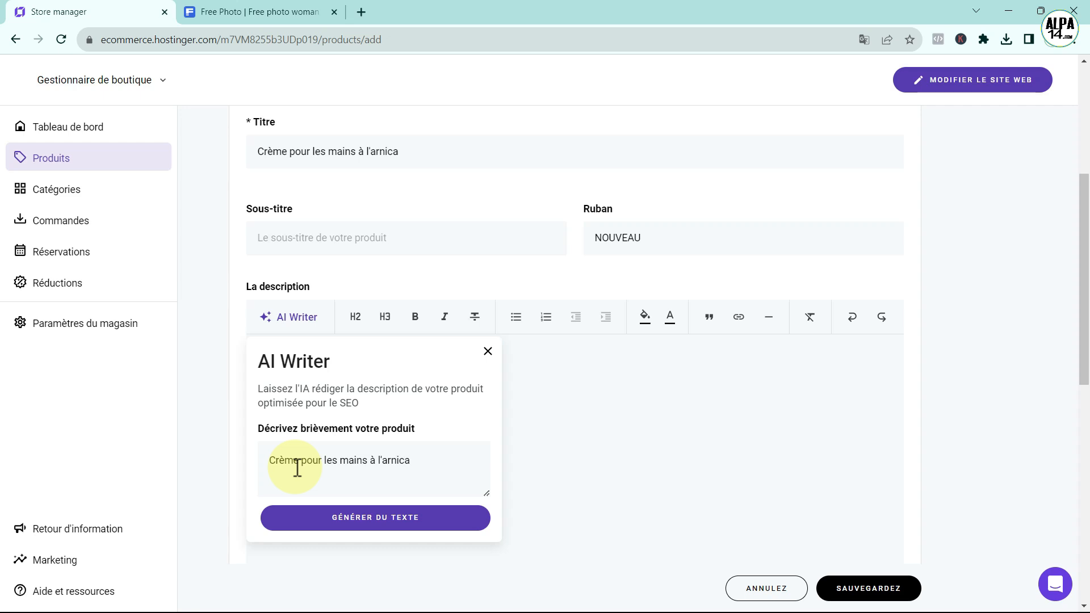
{"action": "left_click", "coordinate": [380, 519]}
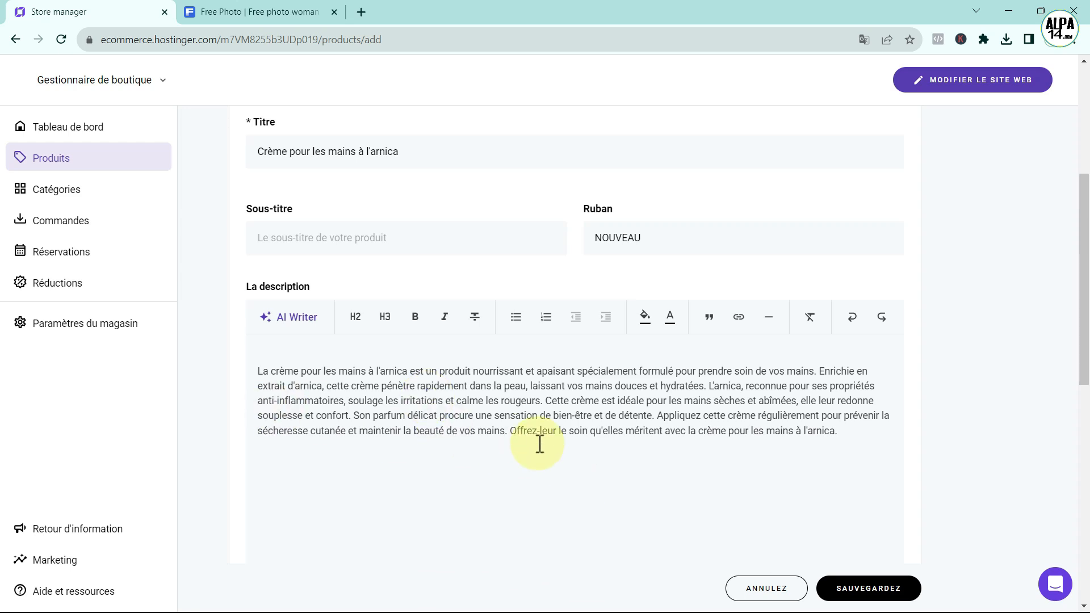
Set the product's price to €6, its reduced price to €5 and its weight to 0.2 kg
{"action": "scroll", "coordinate": [530, 441], "scroll_direction": "down", "scroll_amount": 1}
{"action": "scroll", "coordinate": [556, 421], "scroll_direction": "down", "scroll_amount": 2}
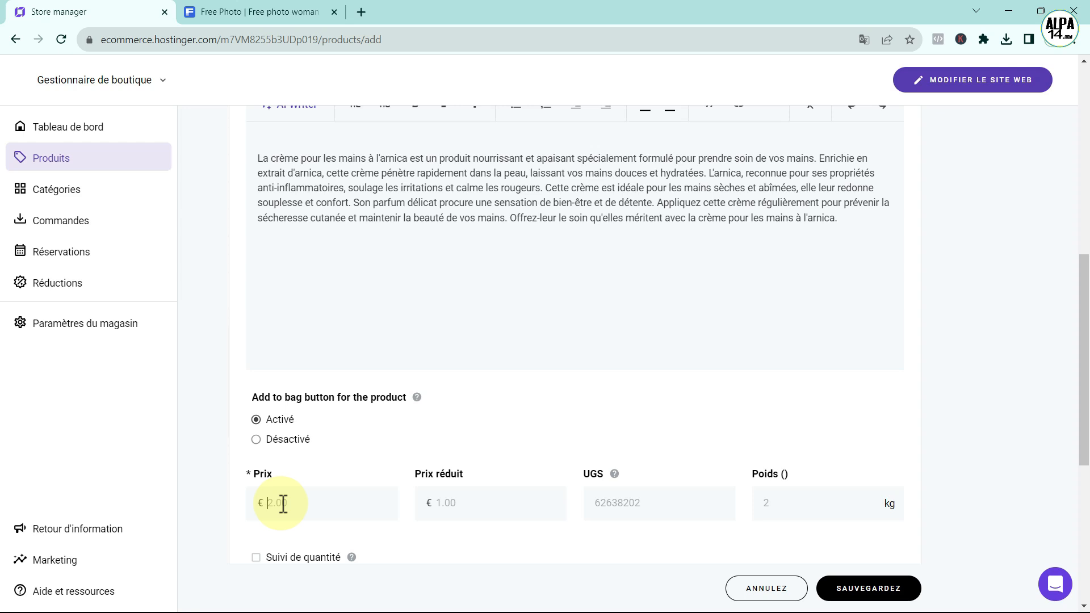
{"action": "type", "text": "6"}
{"action": "left_click", "coordinate": [445, 503]}
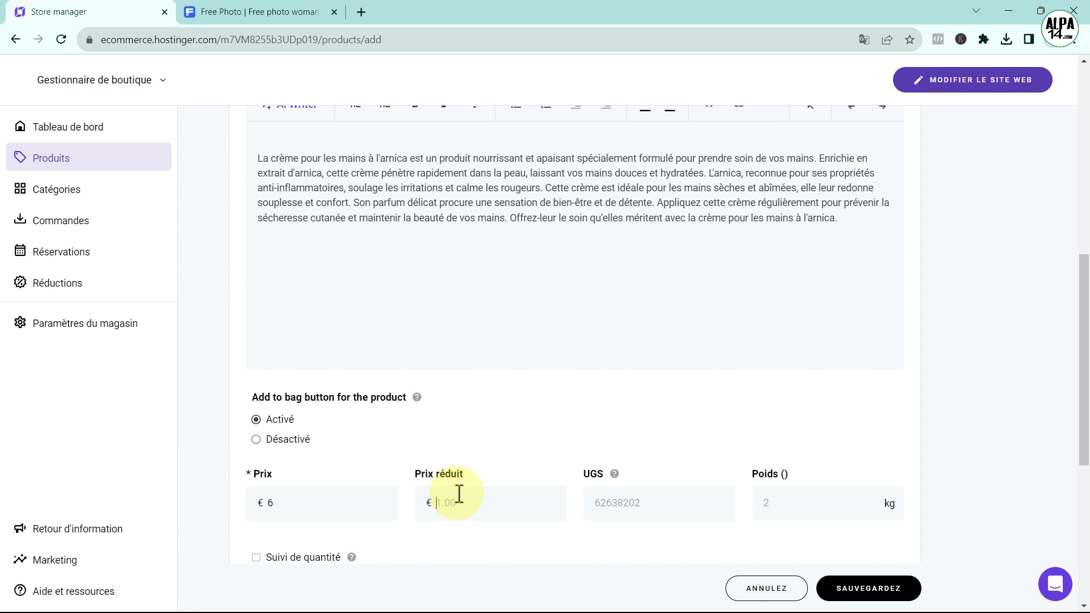
{"action": "type", "text": "5"}
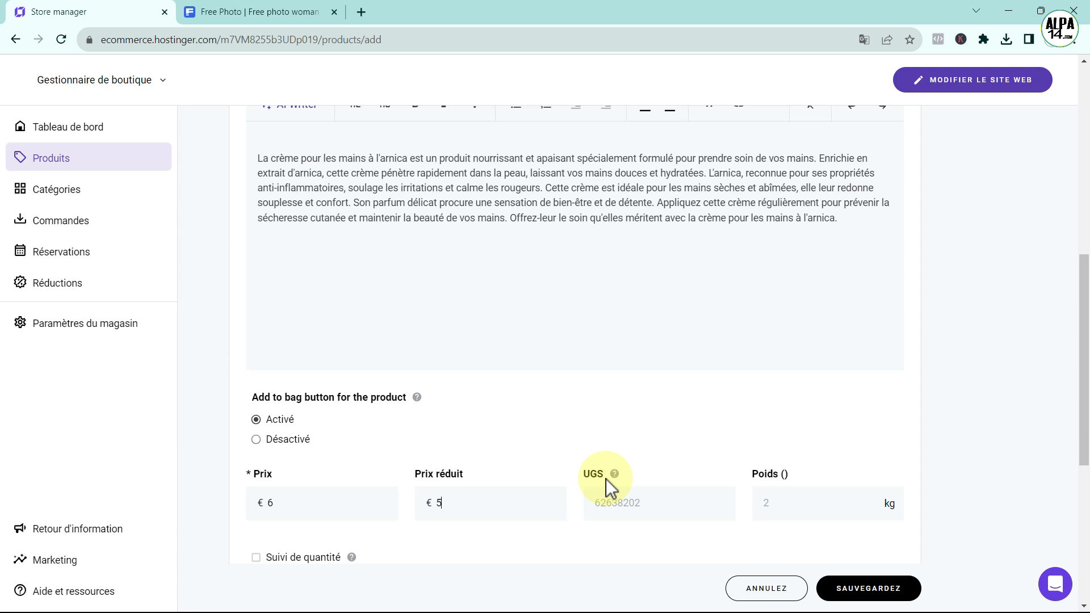
{"action": "scroll", "coordinate": [774, 433], "scroll_direction": "down", "scroll_amount": 1}
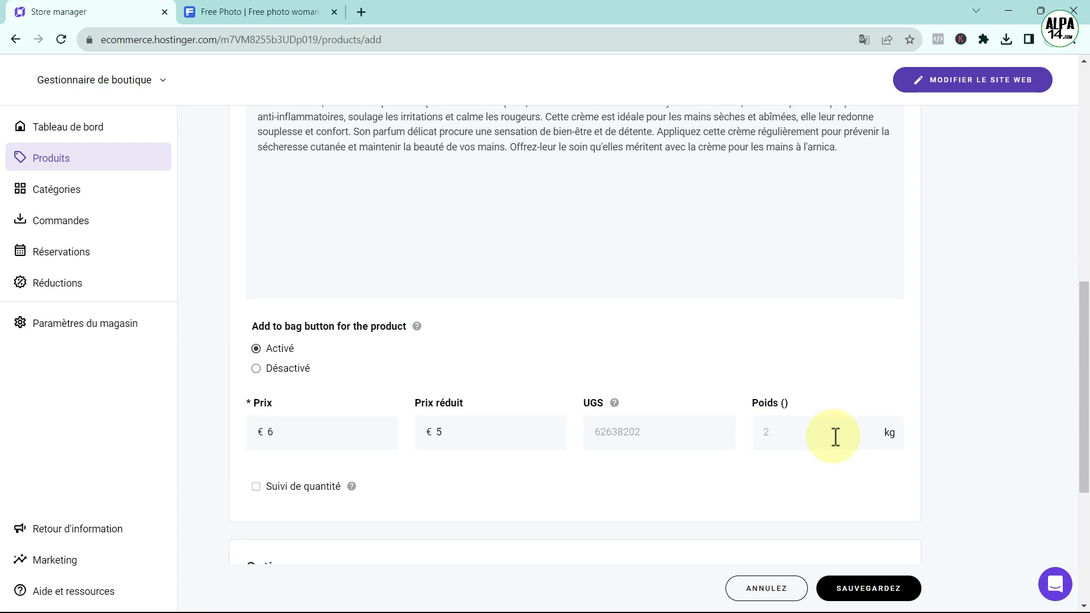
{"action": "type", "text": "0"}
{"action": "type", "text": ",2"}
Turn on quantity tracking with a stock of 30 and save the product
{"action": "scroll", "coordinate": [762, 488], "scroll_direction": "down", "scroll_amount": 3}
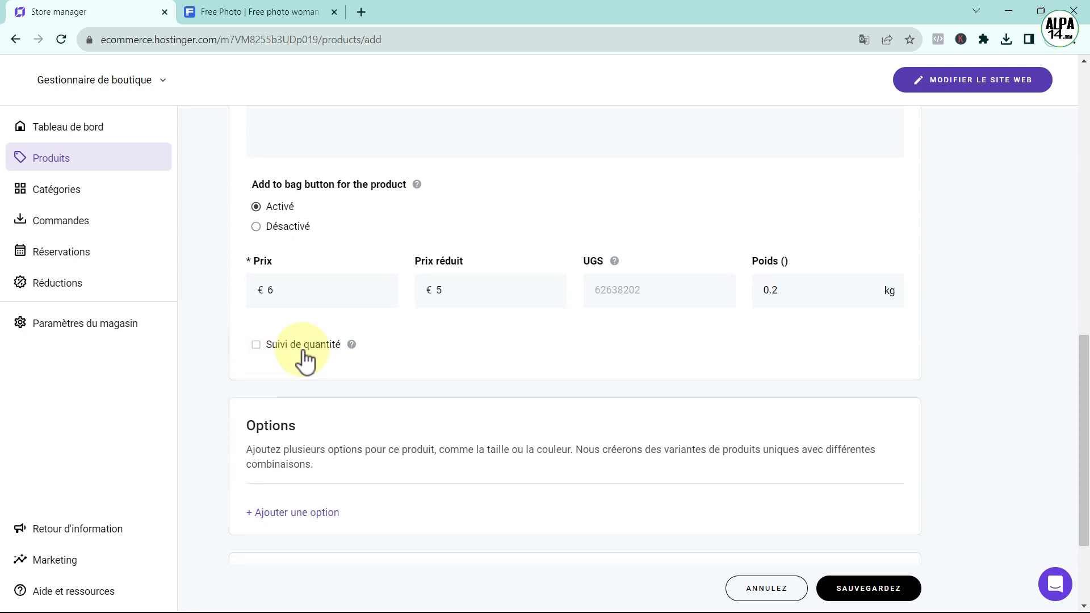
{"action": "left_click", "coordinate": [258, 348]}
{"action": "left_click", "coordinate": [272, 425]}
{"action": "type", "text": "30"}
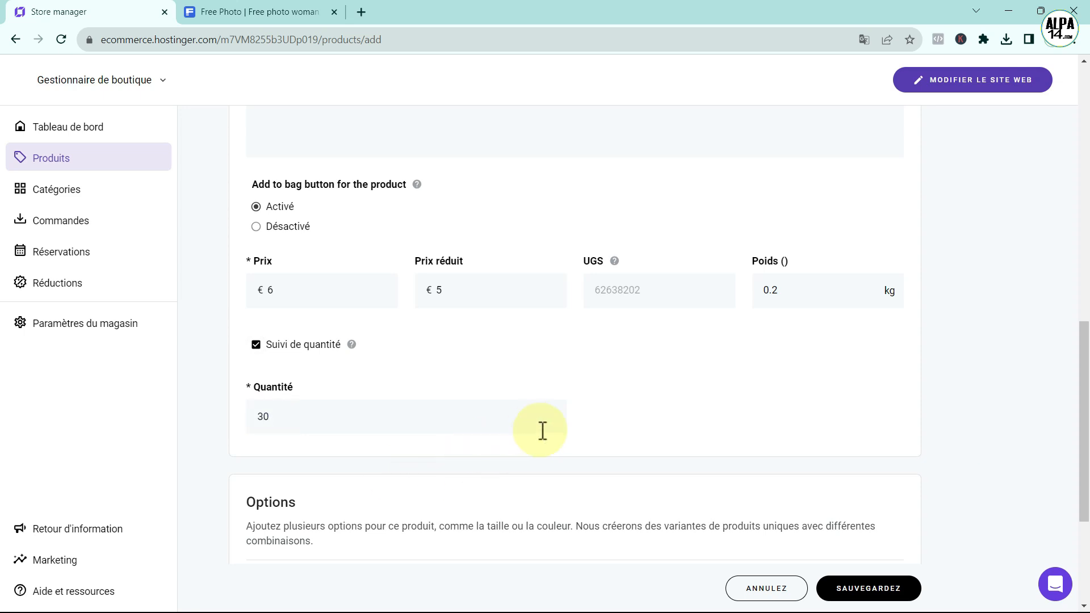
{"action": "scroll", "coordinate": [604, 414], "scroll_direction": "down", "scroll_amount": 3}
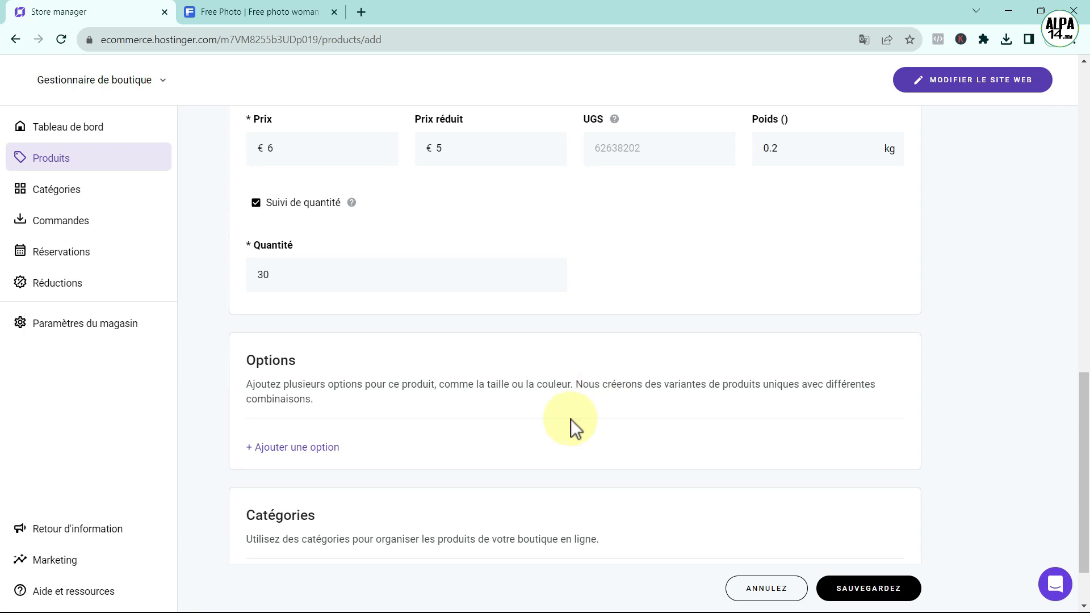
{"action": "scroll", "coordinate": [571, 431], "scroll_direction": "down", "scroll_amount": 2}
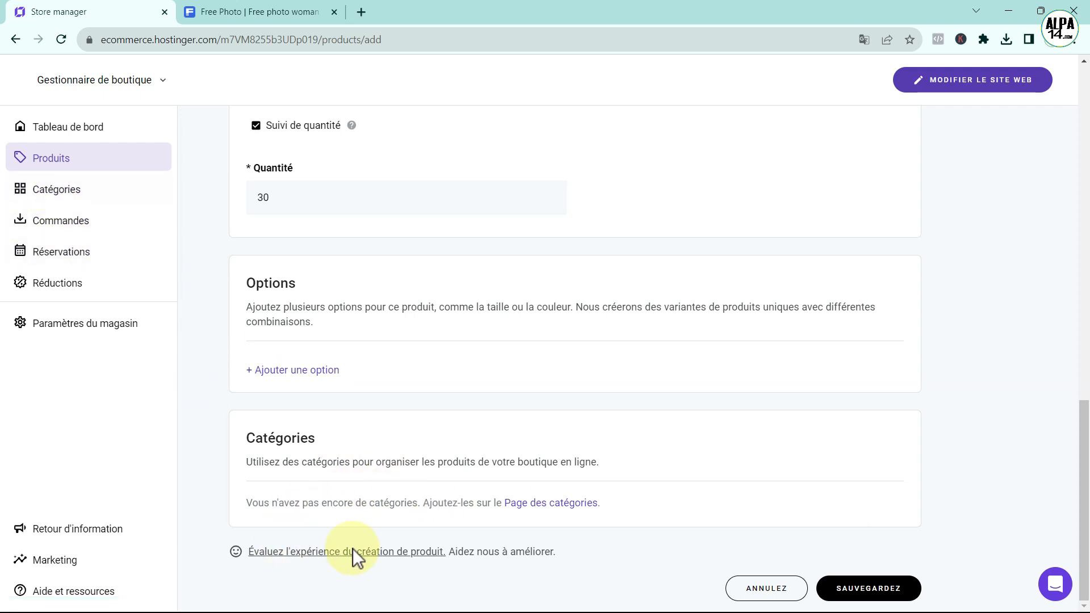
{"action": "left_click", "coordinate": [858, 590]}
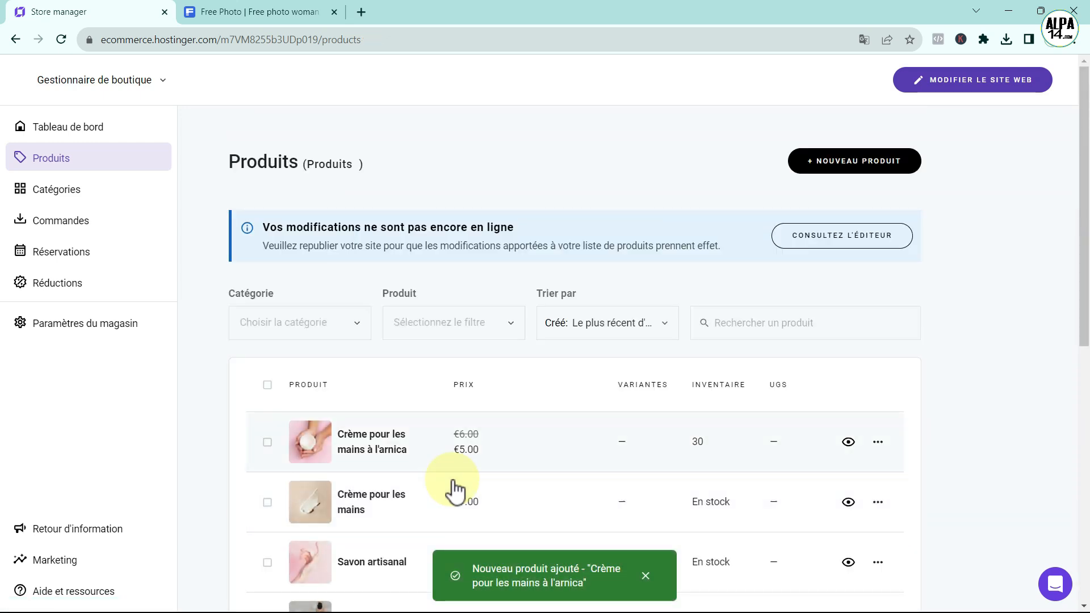
Check the arnica hand cream's entry in the product list, view its edit page and return to the list
{"action": "scroll", "coordinate": [602, 463], "scroll_direction": "down", "scroll_amount": 1}
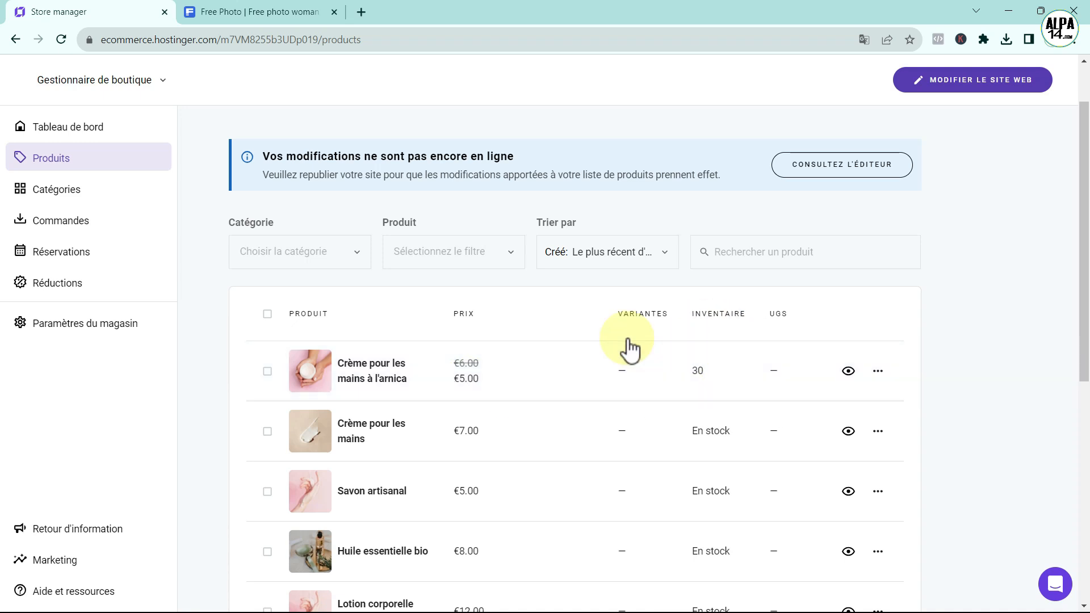
{"action": "mouse_move", "coordinate": [846, 377]}
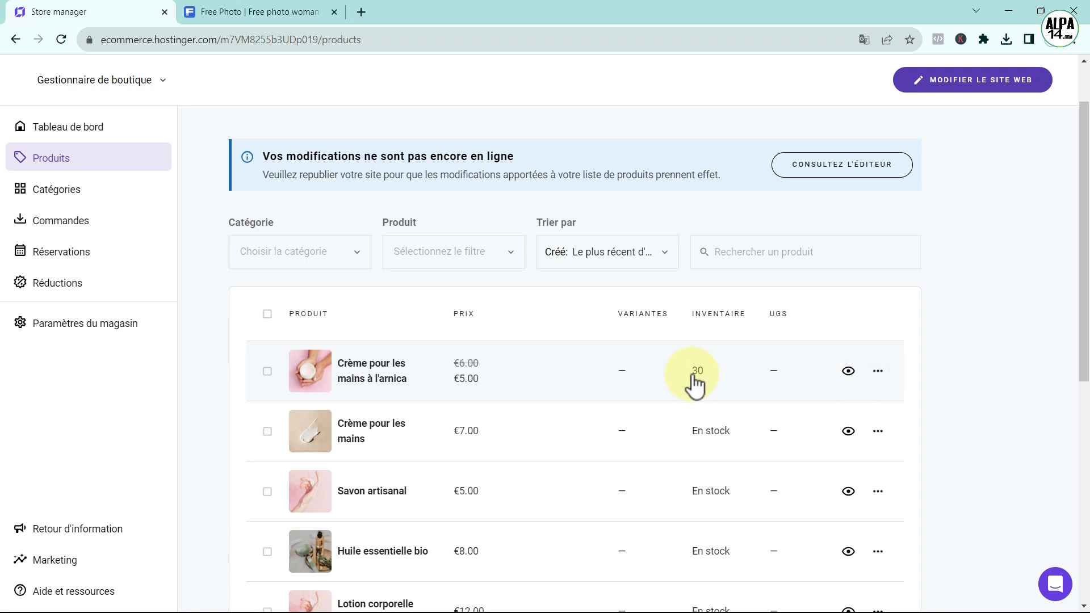
{"action": "left_click", "coordinate": [346, 373]}
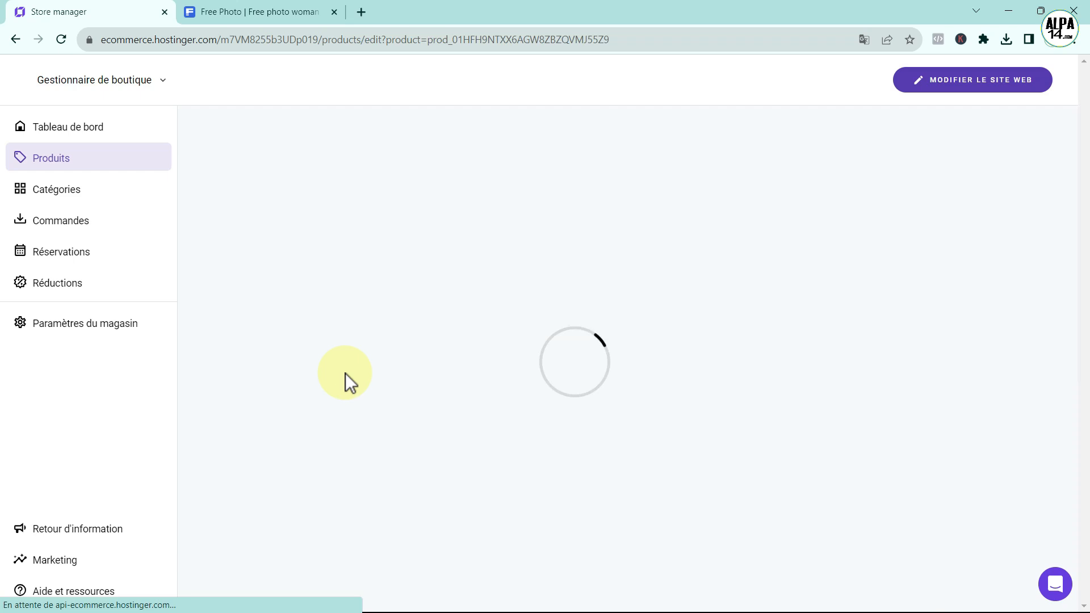
{"action": "scroll", "coordinate": [685, 371], "scroll_direction": "down", "scroll_amount": 6}
{"action": "scroll", "coordinate": [685, 371], "scroll_direction": "up", "scroll_amount": 6}
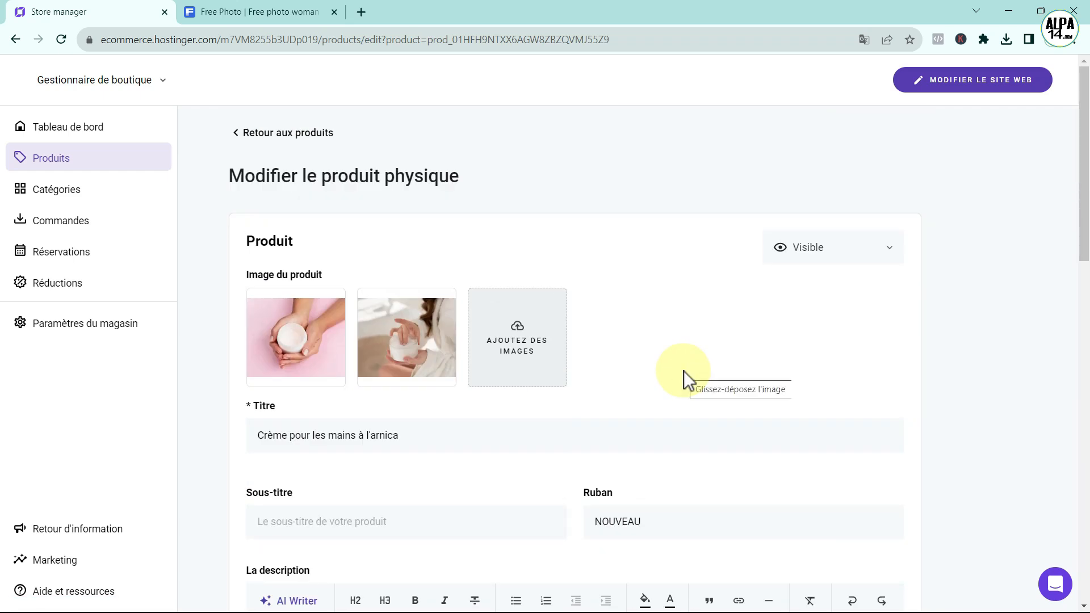
{"action": "left_click", "coordinate": [241, 136]}
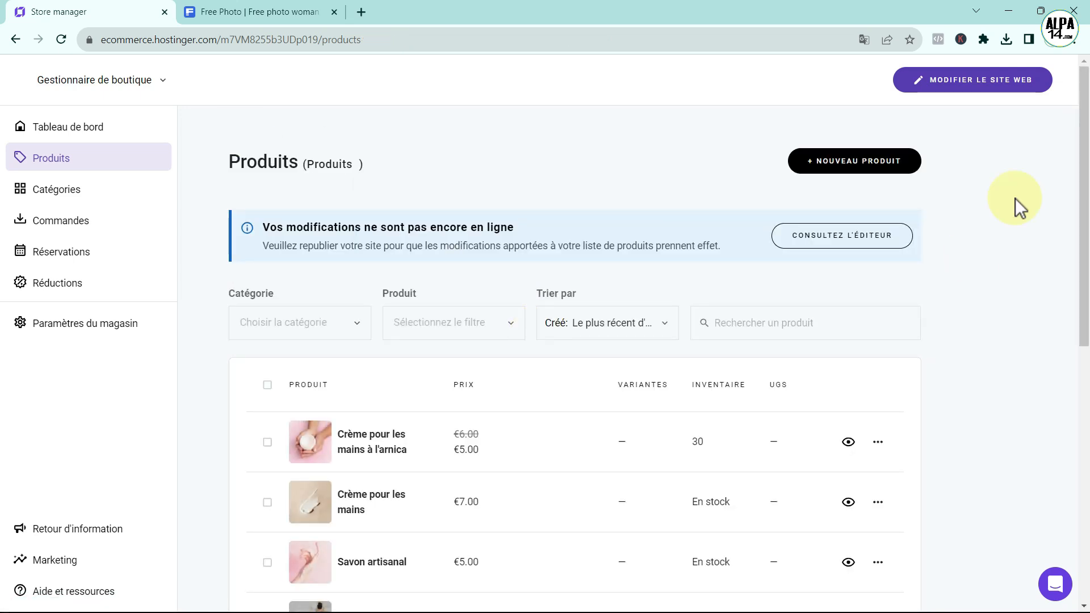
Return to the website editor and look over the Shop page's product grid for the arnica hand cream
{"action": "left_click", "coordinate": [958, 82]}
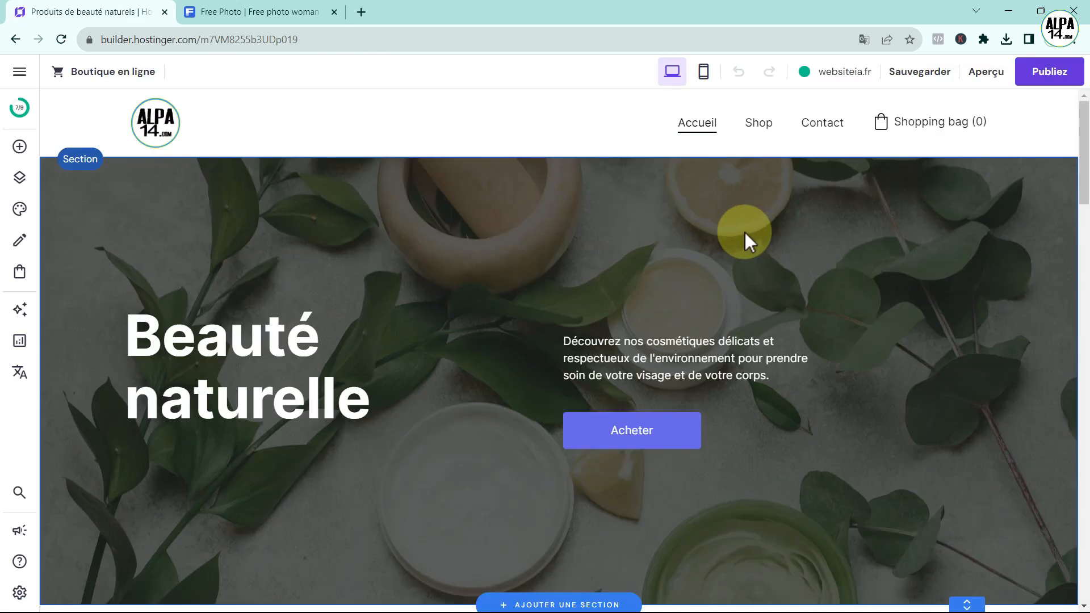
{"action": "left_click", "coordinate": [758, 127]}
{"action": "scroll", "coordinate": [701, 246], "scroll_direction": "down", "scroll_amount": 5}
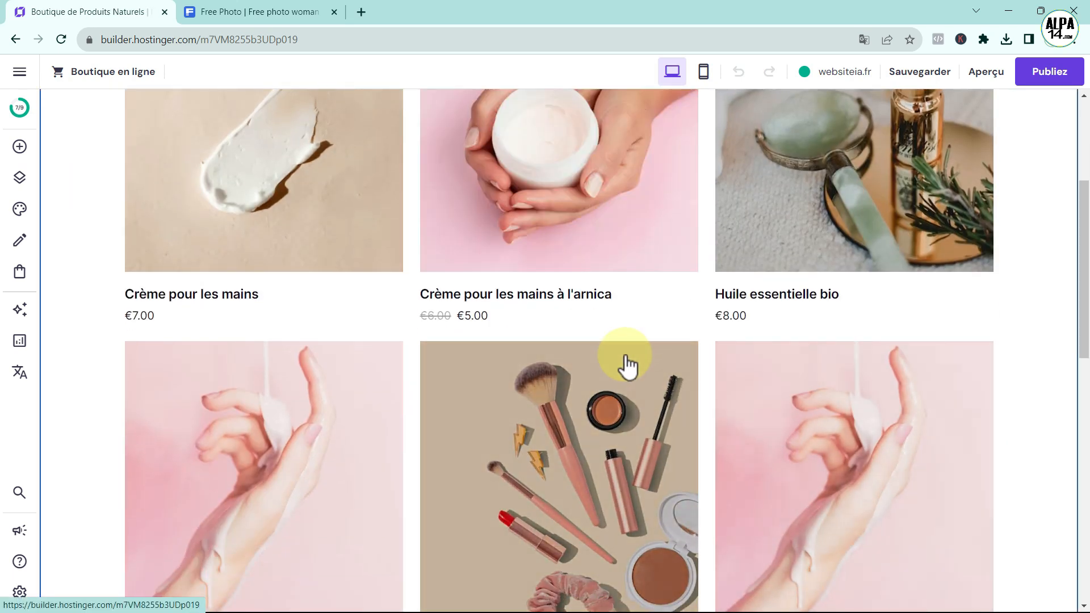
{"action": "scroll", "coordinate": [628, 340], "scroll_direction": "up", "scroll_amount": 4}
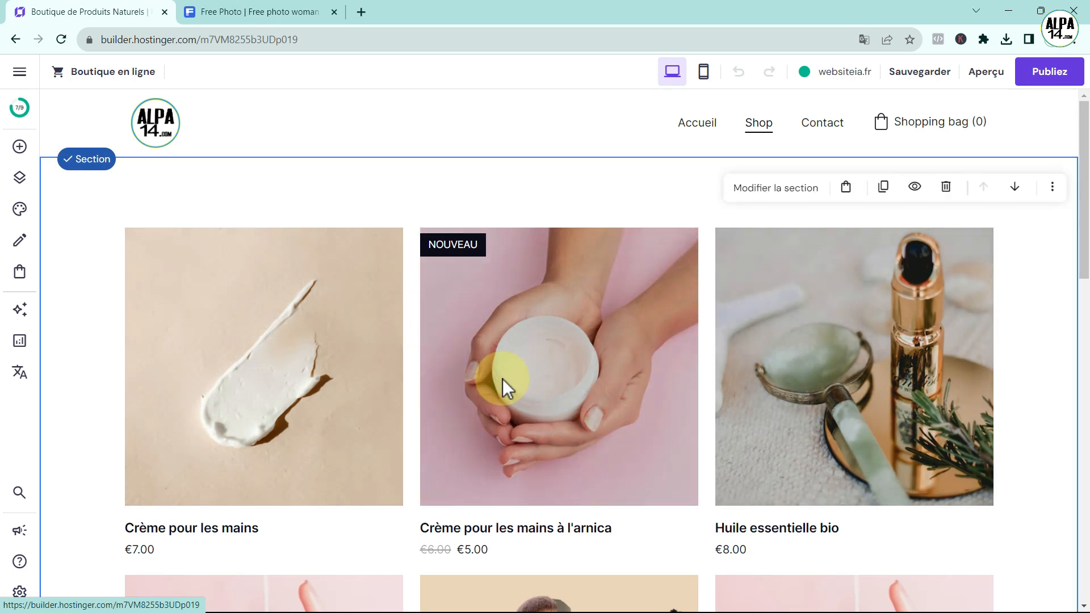
Open the arnica hand cream's product page and review its second image, price, quantity selector and description
{"action": "left_click", "coordinate": [502, 380]}
{"action": "scroll", "coordinate": [568, 374], "scroll_direction": "down", "scroll_amount": 1}
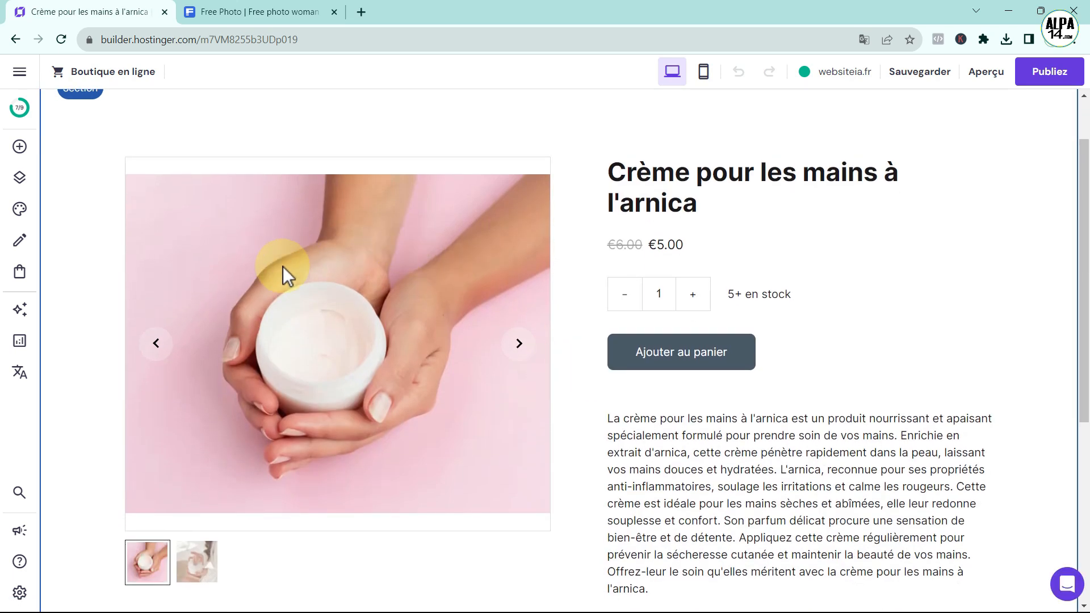
{"action": "left_click", "coordinate": [519, 344]}
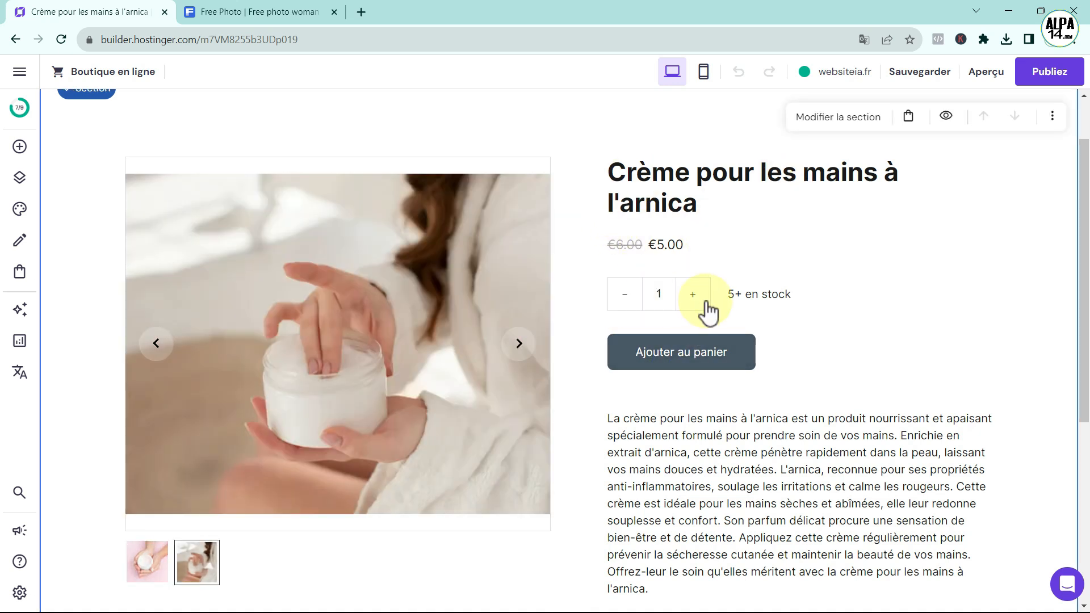
{"action": "scroll", "coordinate": [696, 273], "scroll_direction": "down", "scroll_amount": 3}
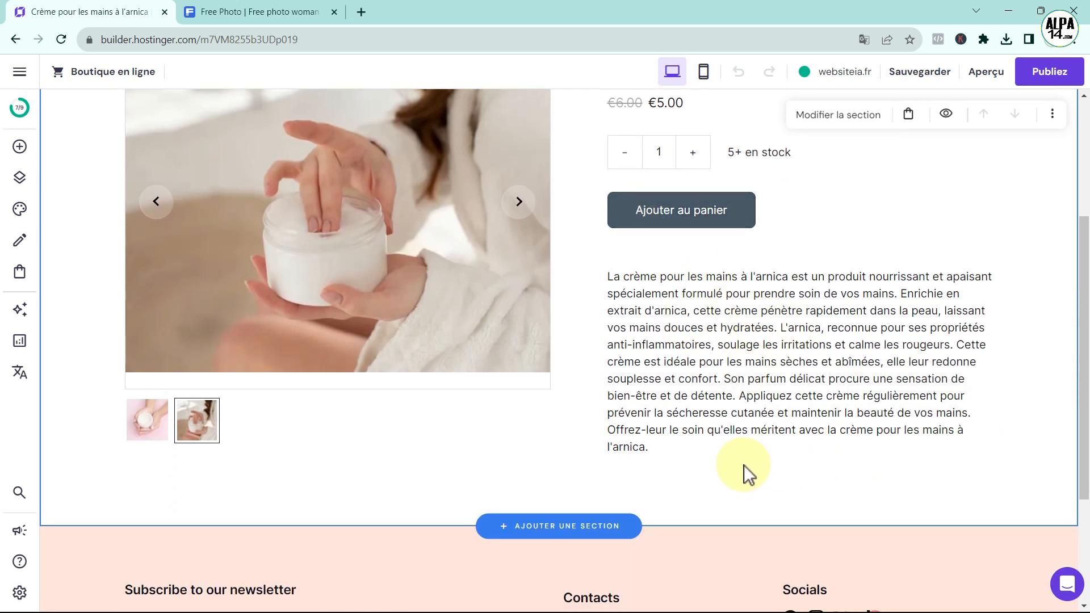
{"action": "scroll", "coordinate": [744, 465], "scroll_direction": "up", "scroll_amount": 5}
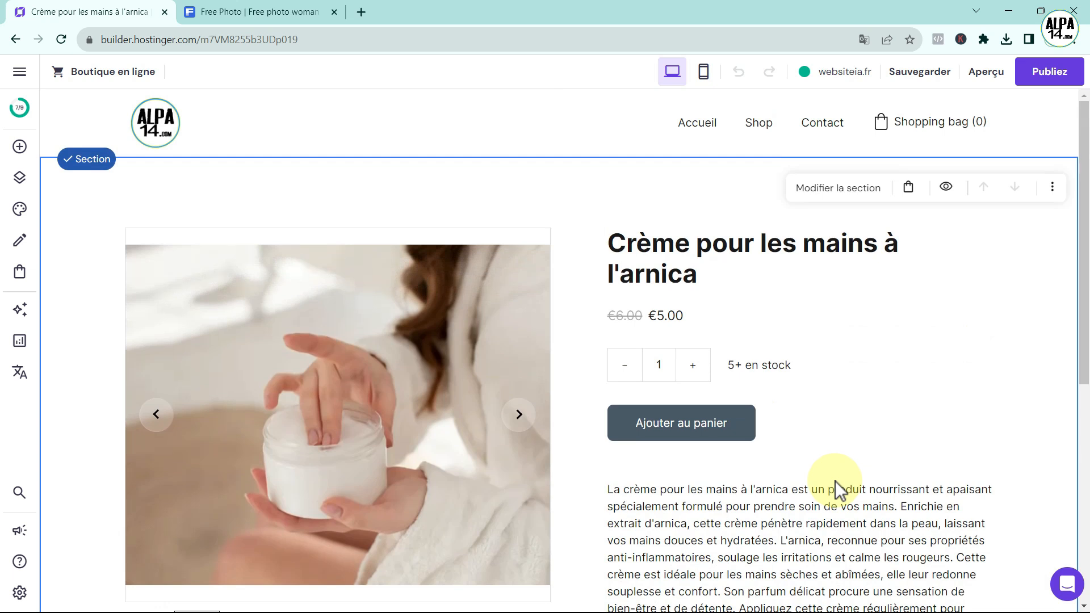
Go to the store manager, examine the payment options offered for the store, and return to the dashboard
{"action": "left_click", "coordinate": [91, 74]}
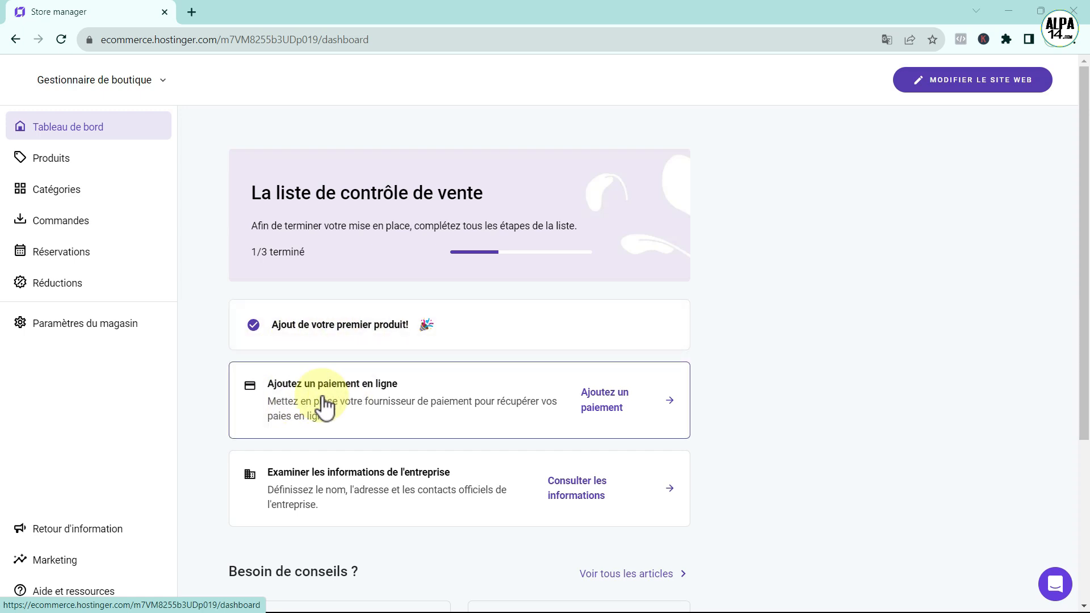
{"action": "left_click", "coordinate": [595, 398]}
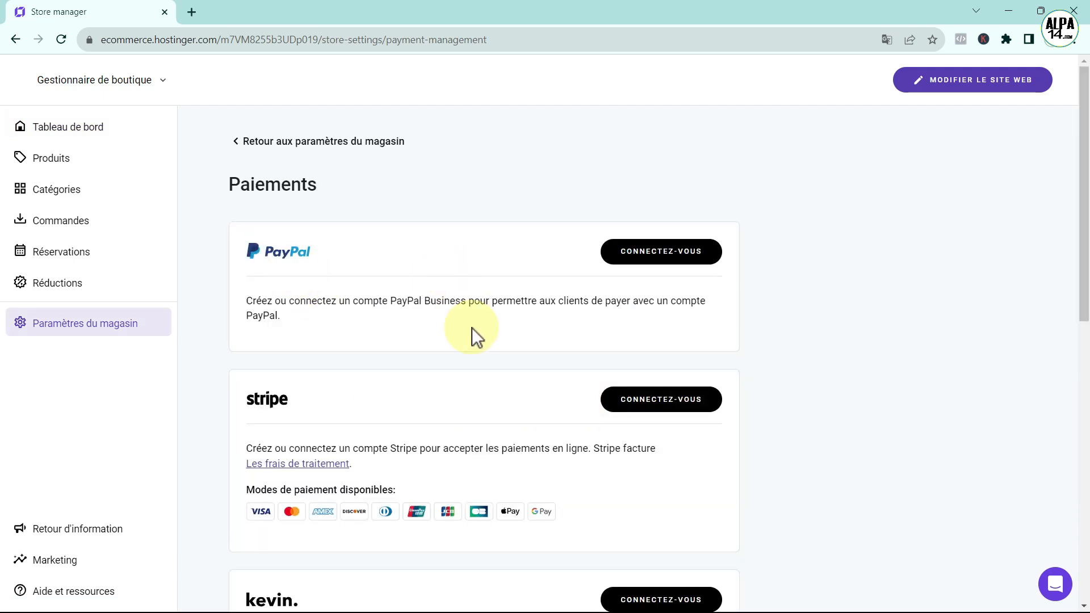
{"action": "scroll", "coordinate": [471, 323], "scroll_direction": "down", "scroll_amount": 3}
{"action": "scroll", "coordinate": [398, 239], "scroll_direction": "up", "scroll_amount": 3}
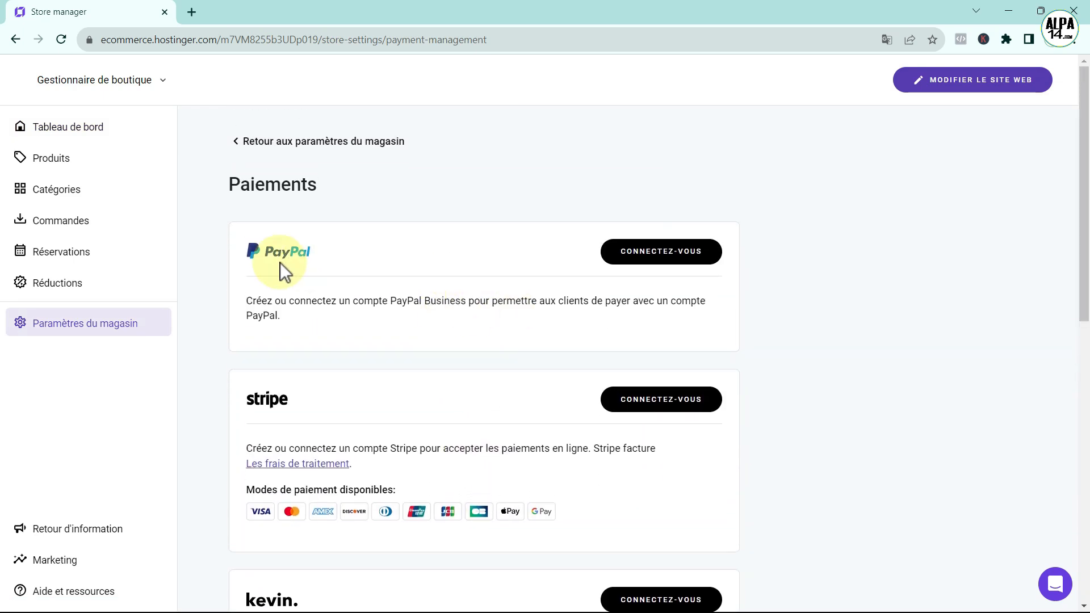
{"action": "scroll", "coordinate": [524, 360], "scroll_direction": "down", "scroll_amount": 3}
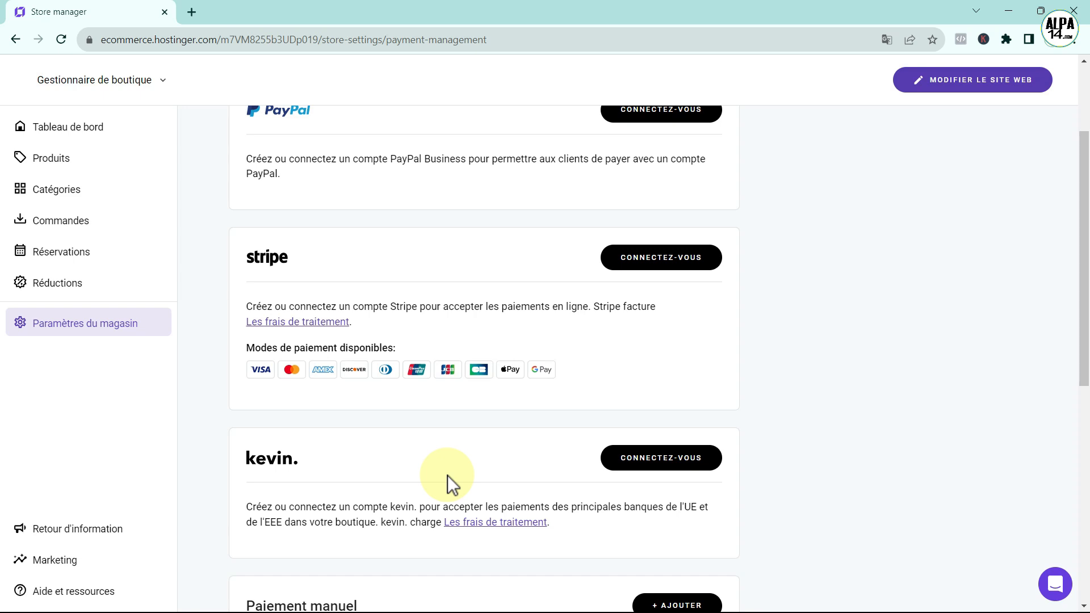
{"action": "scroll", "coordinate": [447, 475], "scroll_direction": "up", "scroll_amount": 3}
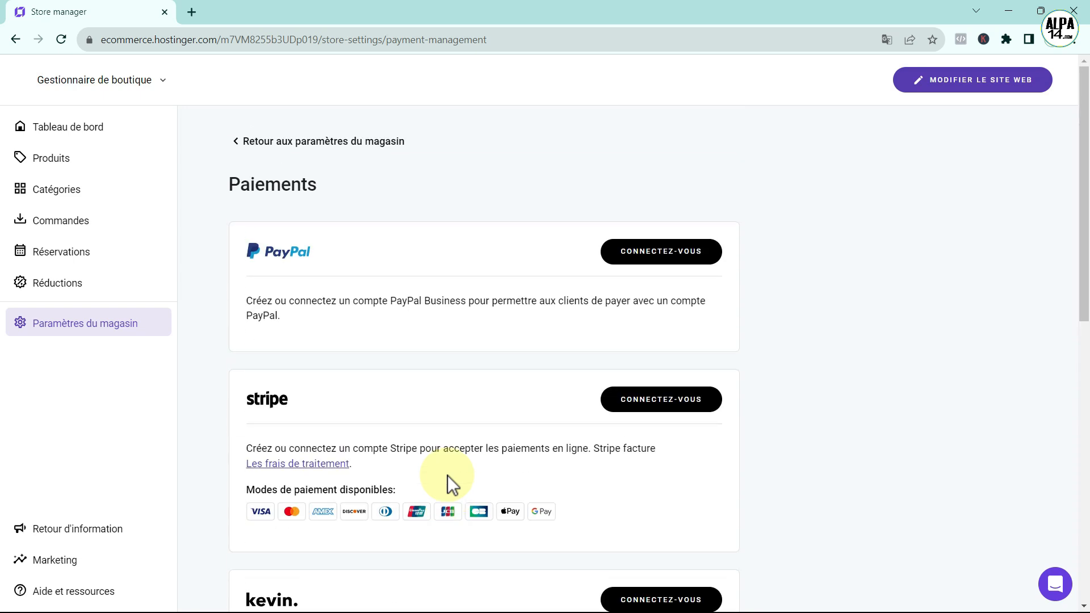
{"action": "scroll", "coordinate": [448, 476], "scroll_direction": "down", "scroll_amount": 6}
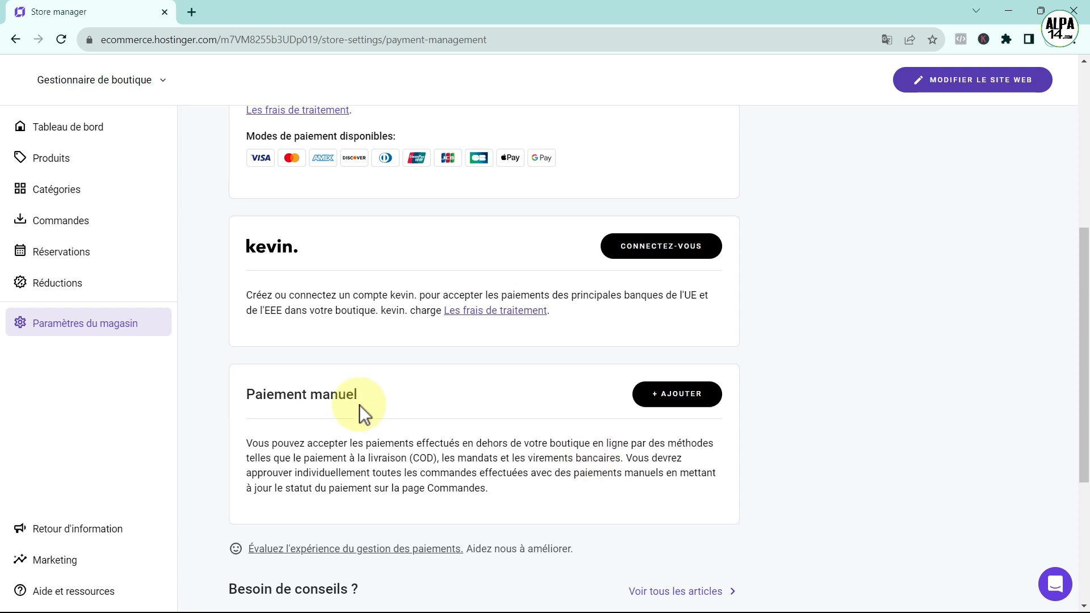
{"action": "scroll", "coordinate": [358, 413], "scroll_direction": "up", "scroll_amount": 3}
{"action": "scroll", "coordinate": [409, 405], "scroll_direction": "up", "scroll_amount": 3}
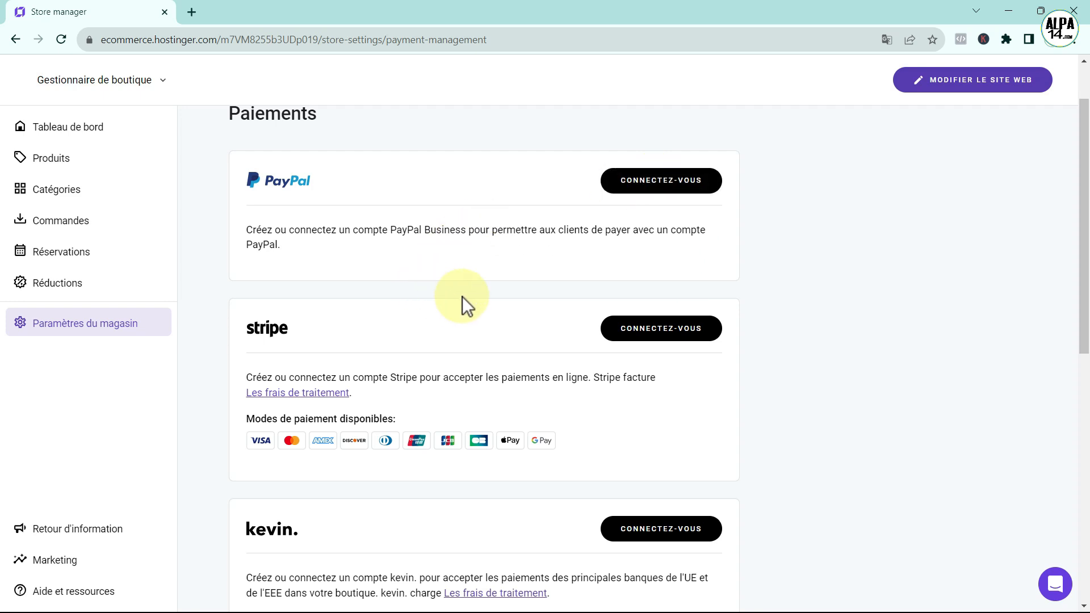
{"action": "scroll", "coordinate": [462, 296], "scroll_direction": "up", "scroll_amount": 1}
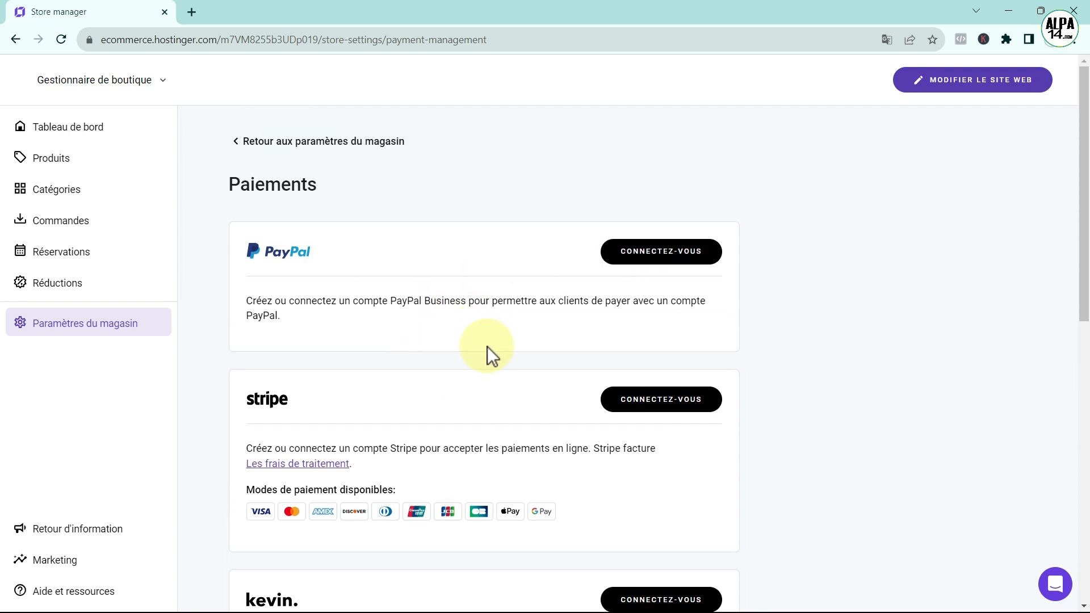
{"action": "left_click", "coordinate": [250, 142]}
{"action": "left_click", "coordinate": [57, 126]}
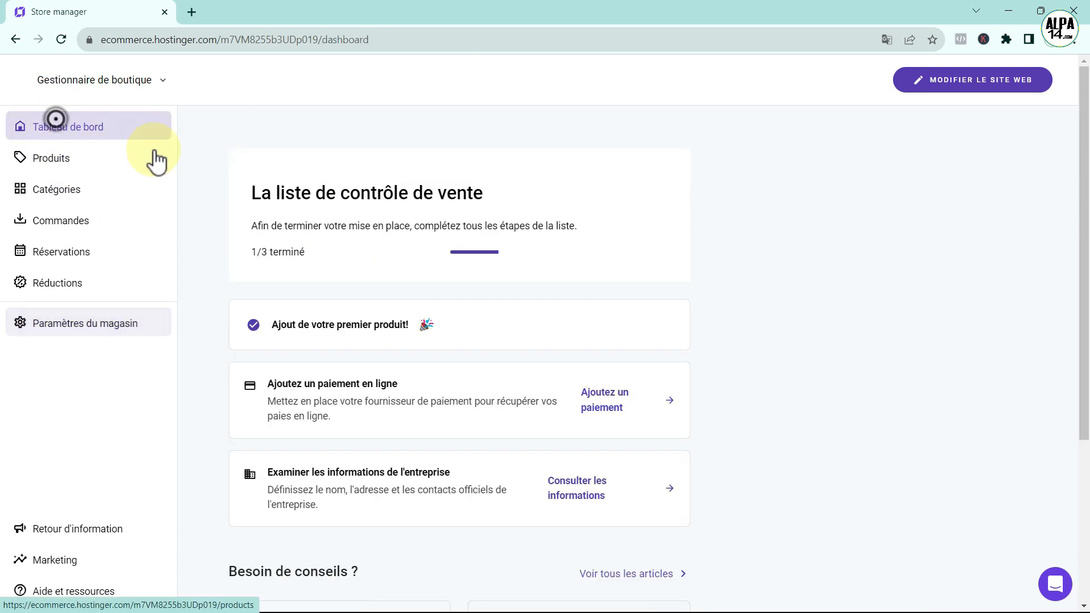
Open the company information settings from the sales checklist and enter "Beauté naturelle" as the company name
{"action": "scroll", "coordinate": [329, 269], "scroll_direction": "down", "scroll_amount": 1}
{"action": "scroll", "coordinate": [254, 424], "scroll_direction": "down", "scroll_amount": 1}
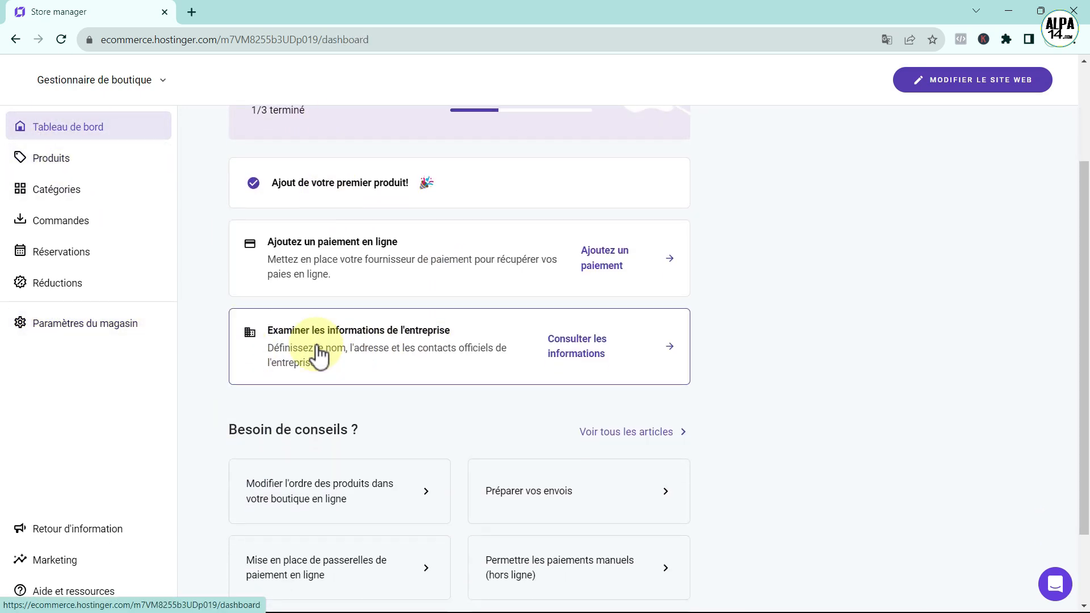
{"action": "left_click", "coordinate": [585, 347]}
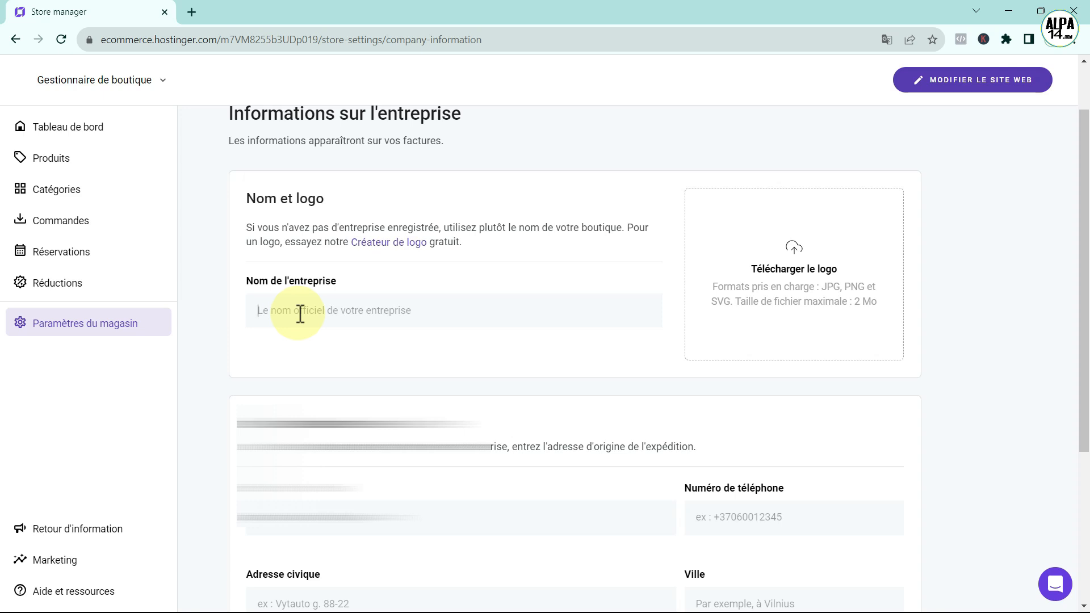
{"action": "type", "text": "Beauté naturelle"}
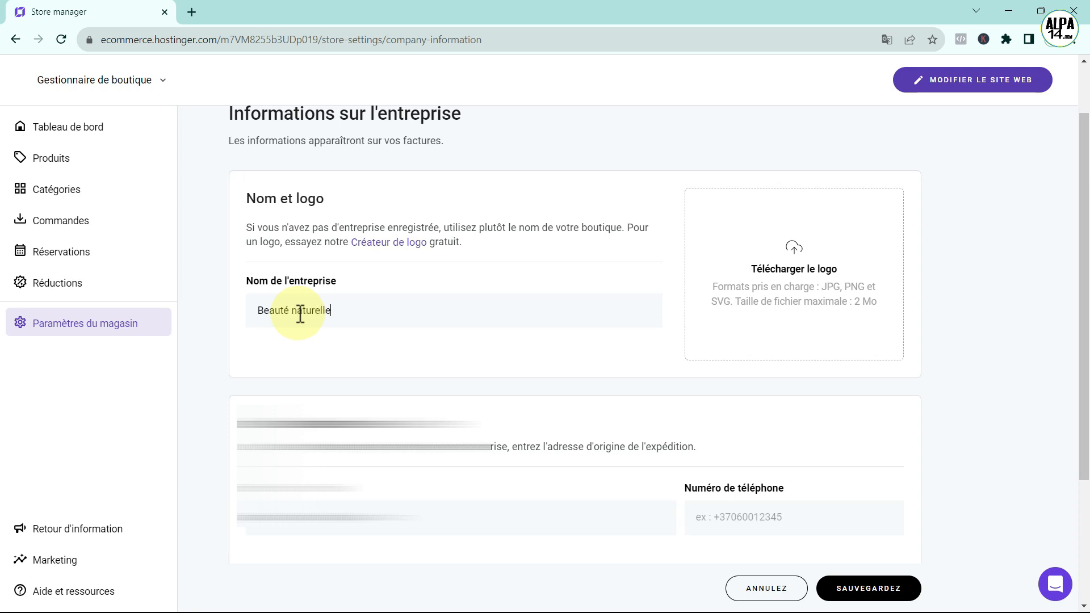
Upload Alpa14-fond-blanc-200pix.png from the downloads subfolder as the company logo
{"action": "left_click", "coordinate": [792, 268]}
{"action": "scroll", "coordinate": [186, 235], "scroll_direction": "down", "scroll_amount": 5}
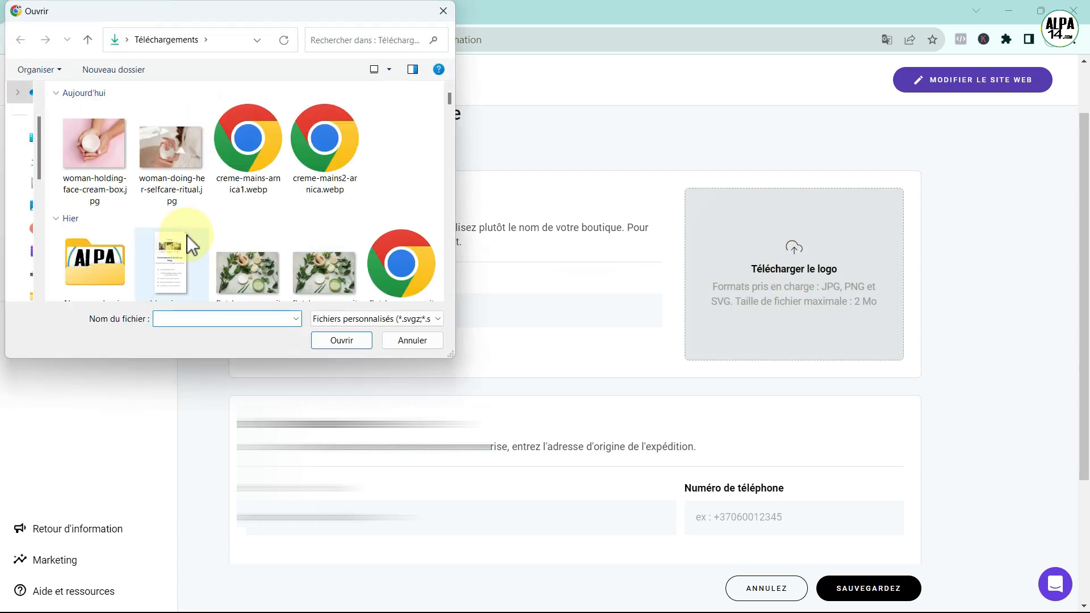
{"action": "double_click", "coordinate": [111, 257]}
{"action": "left_click", "coordinate": [95, 135]}
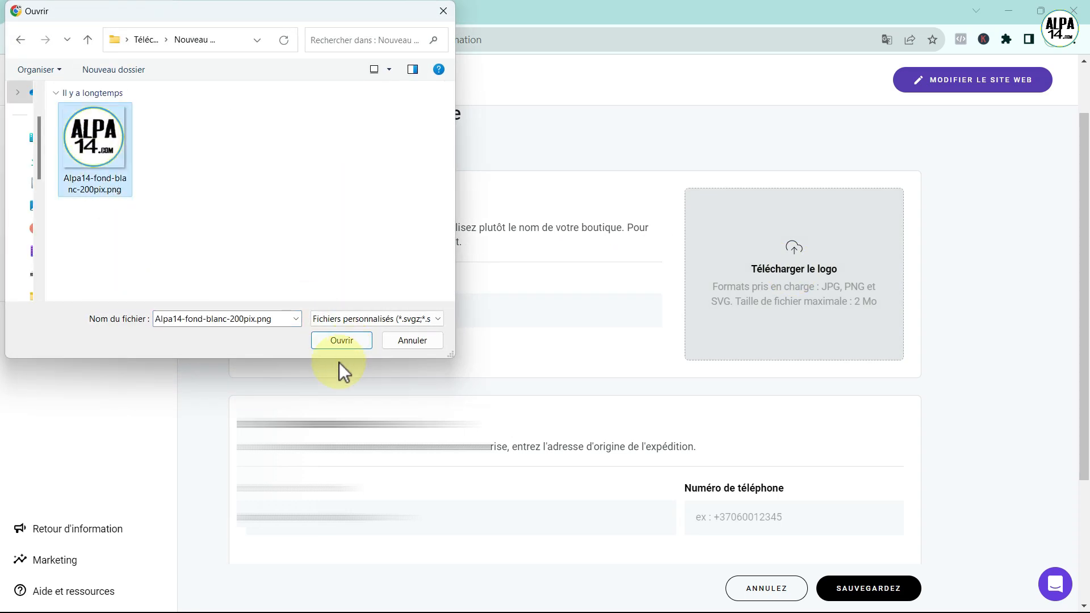
{"action": "left_click", "coordinate": [339, 343]}
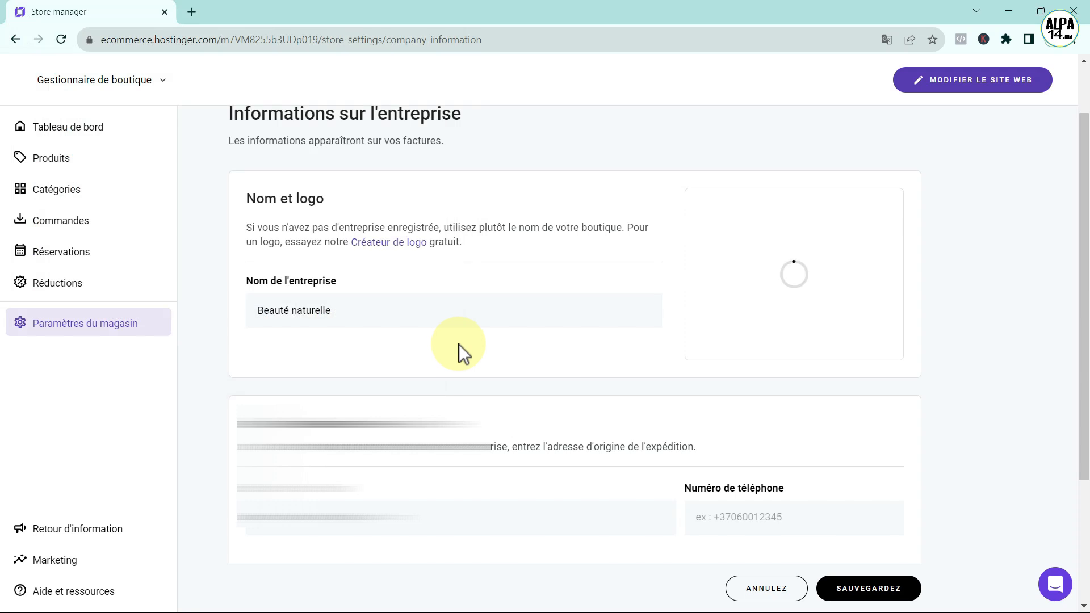
Look over the contact and address fields and save the company information
{"action": "scroll", "coordinate": [459, 344], "scroll_direction": "down", "scroll_amount": 1}
{"action": "scroll", "coordinate": [448, 363], "scroll_direction": "down", "scroll_amount": 1}
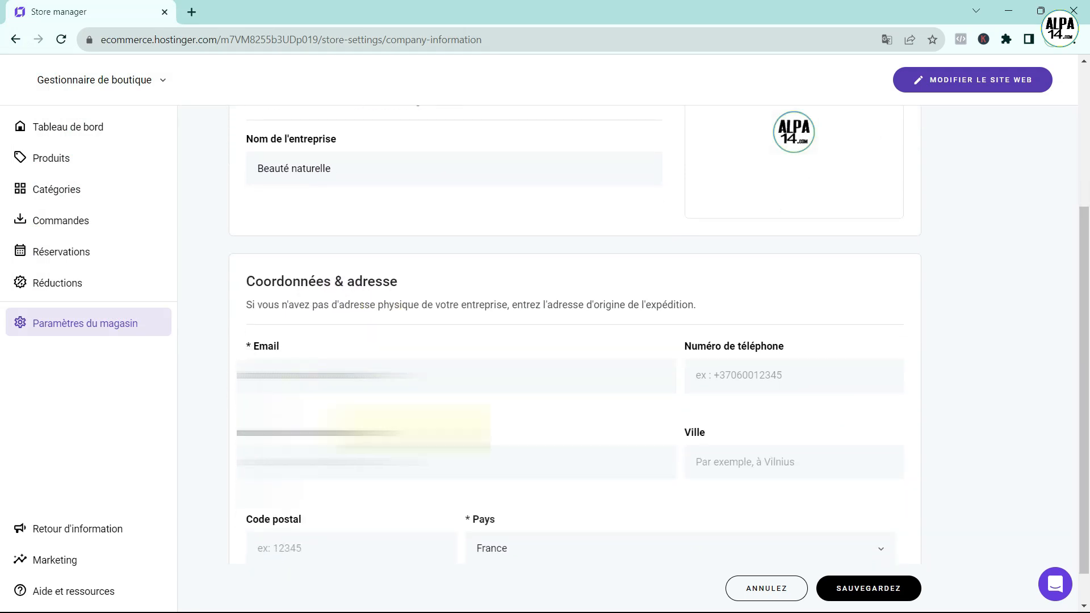
{"action": "scroll", "coordinate": [301, 465], "scroll_direction": "down", "scroll_amount": 1}
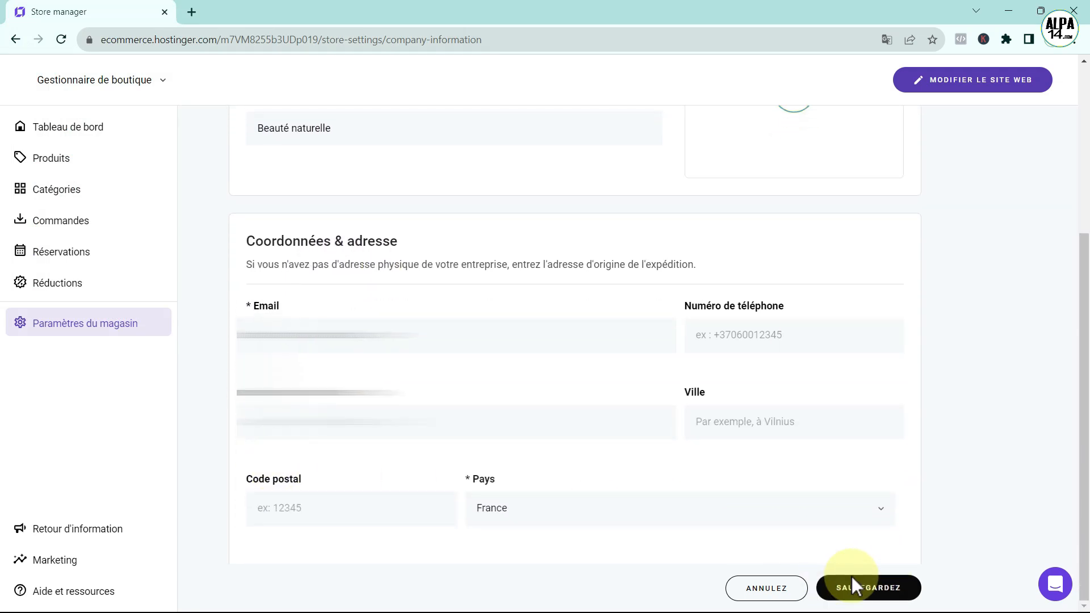
{"action": "scroll", "coordinate": [881, 574], "scroll_direction": "up", "scroll_amount": 2}
{"action": "scroll", "coordinate": [881, 573], "scroll_direction": "down", "scroll_amount": 1}
{"action": "left_click", "coordinate": [866, 588]}
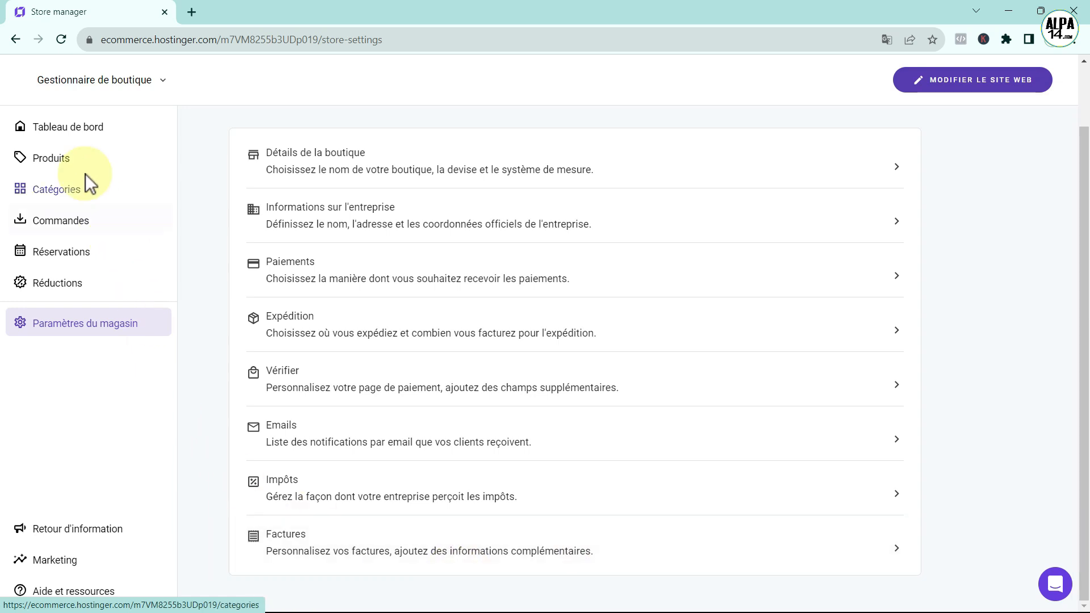
Check the sales checklist on the dashboard and look through the store's product list
{"action": "left_click", "coordinate": [62, 135]}
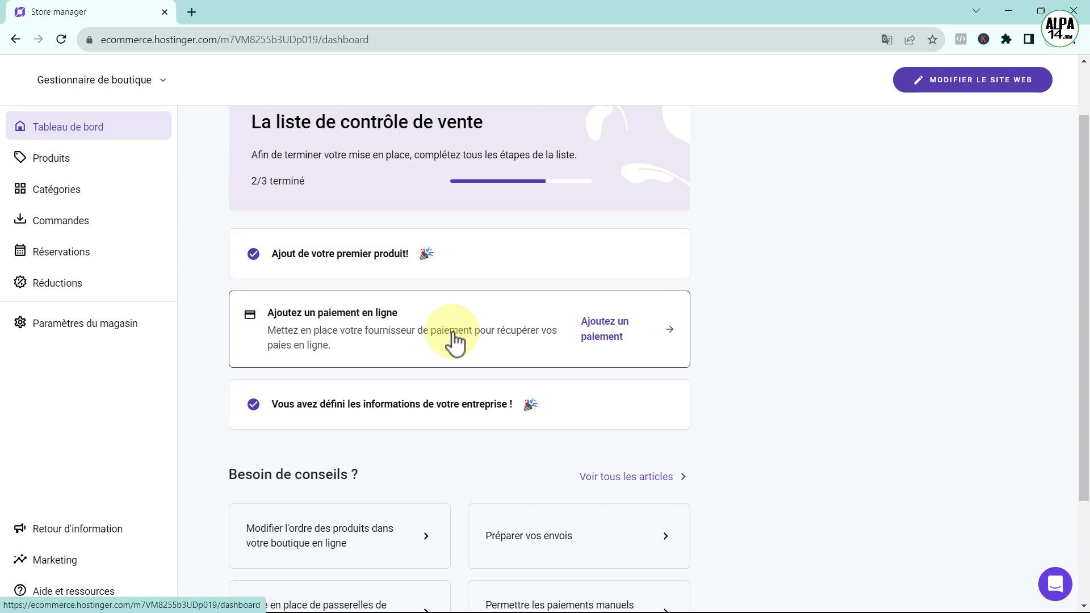
{"action": "left_click", "coordinate": [52, 158]}
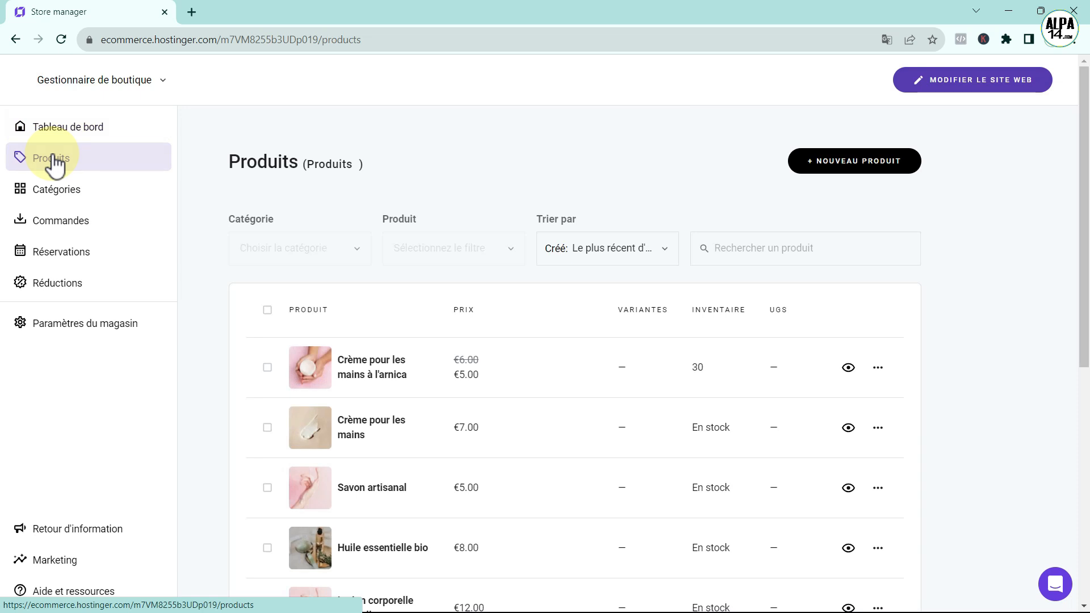
{"action": "scroll", "coordinate": [412, 421], "scroll_direction": "down", "scroll_amount": 5}
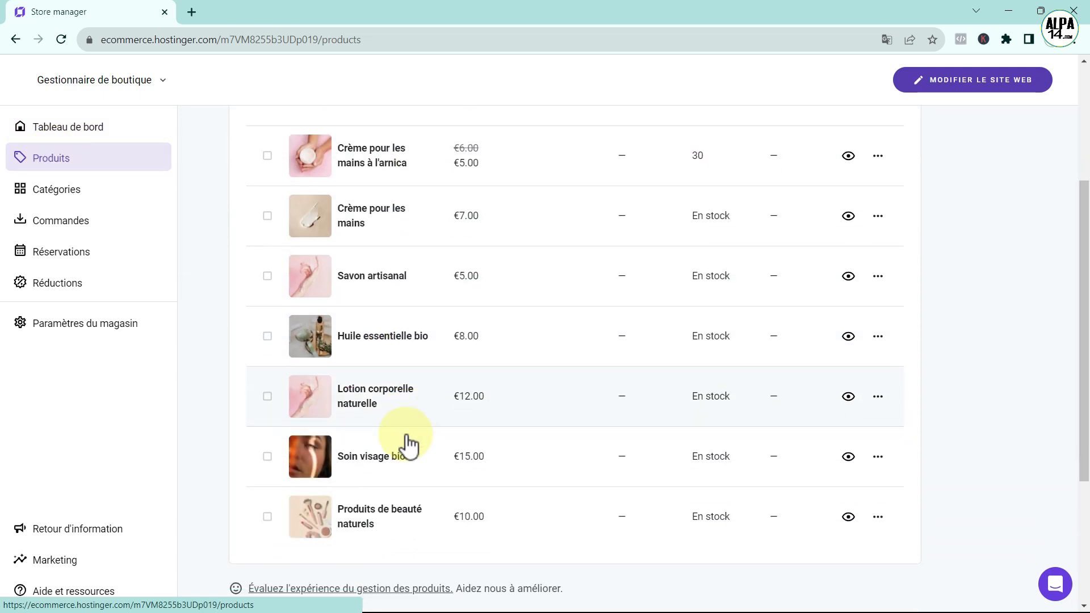
{"action": "scroll", "coordinate": [404, 496], "scroll_direction": "up", "scroll_amount": 5}
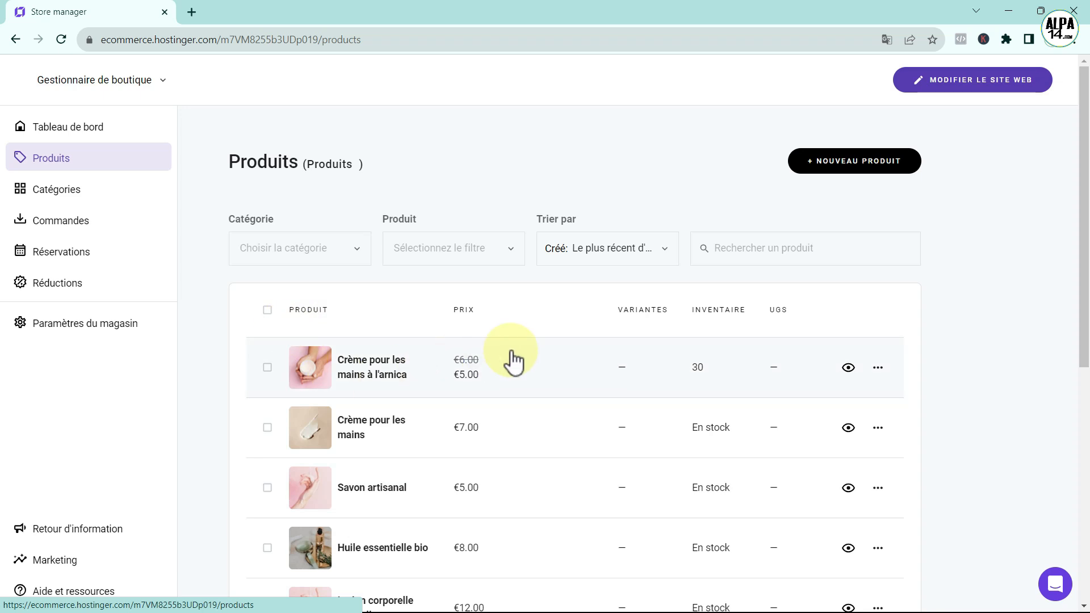
Start a new product category named "Crème pour les mains"
{"action": "left_click", "coordinate": [49, 189]}
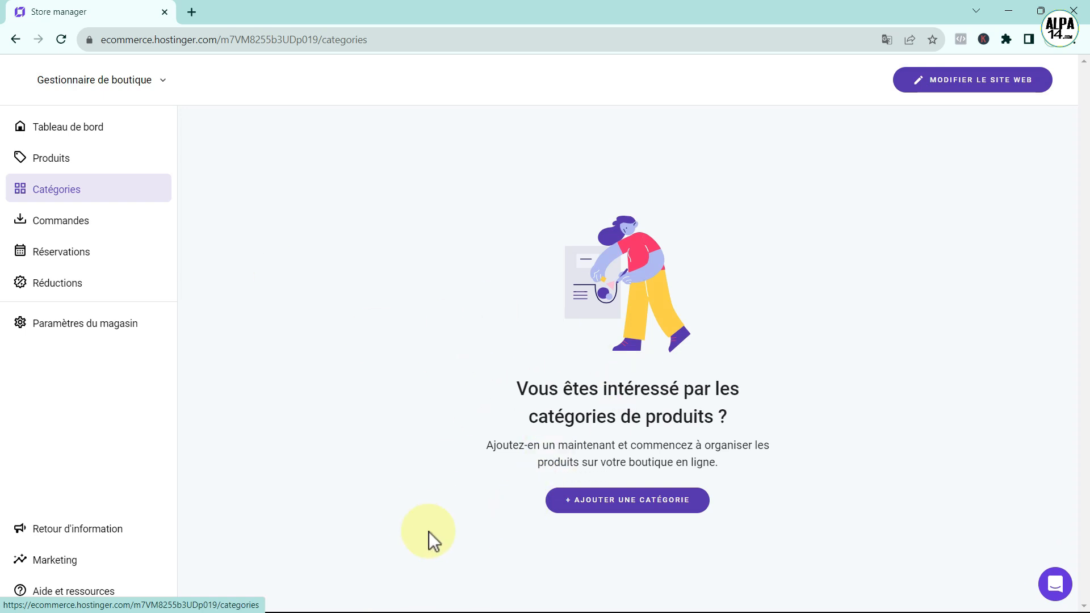
{"action": "left_click", "coordinate": [599, 510]}
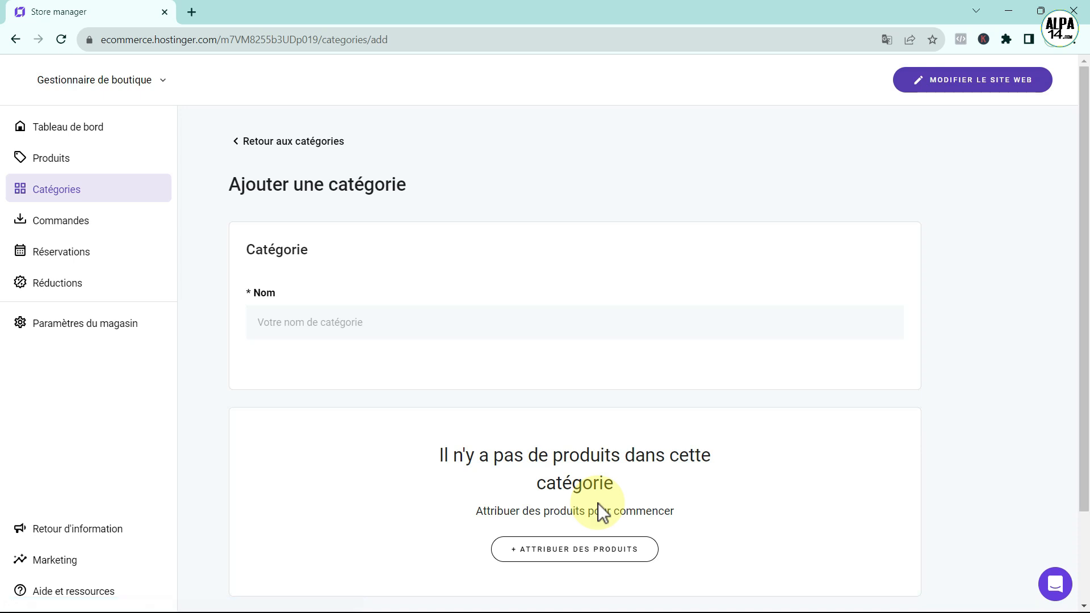
{"action": "left_click", "coordinate": [301, 321]}
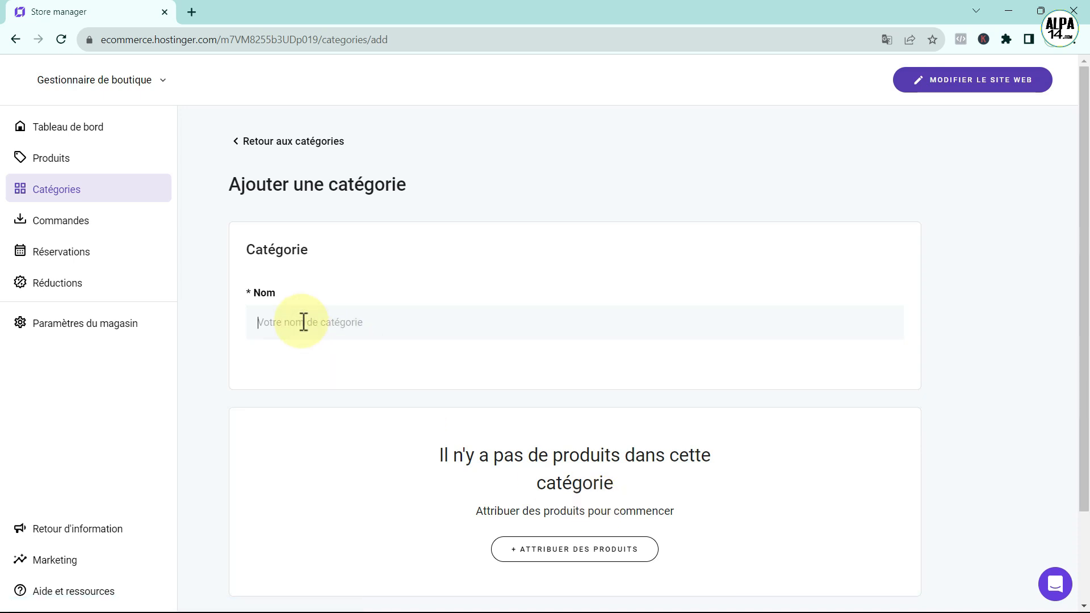
{"action": "type", "text": "Crème pour les mains"}
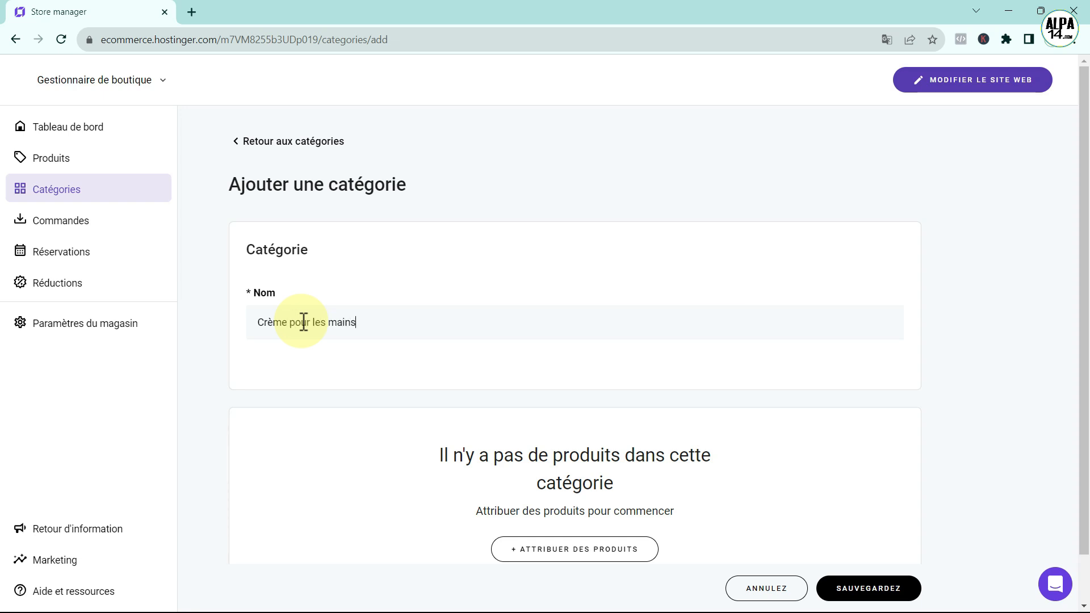
Assign "Crème pour les mains à l'arnica" and "Crème pour les mains" to the new category and save it
{"action": "left_click", "coordinate": [544, 551]}
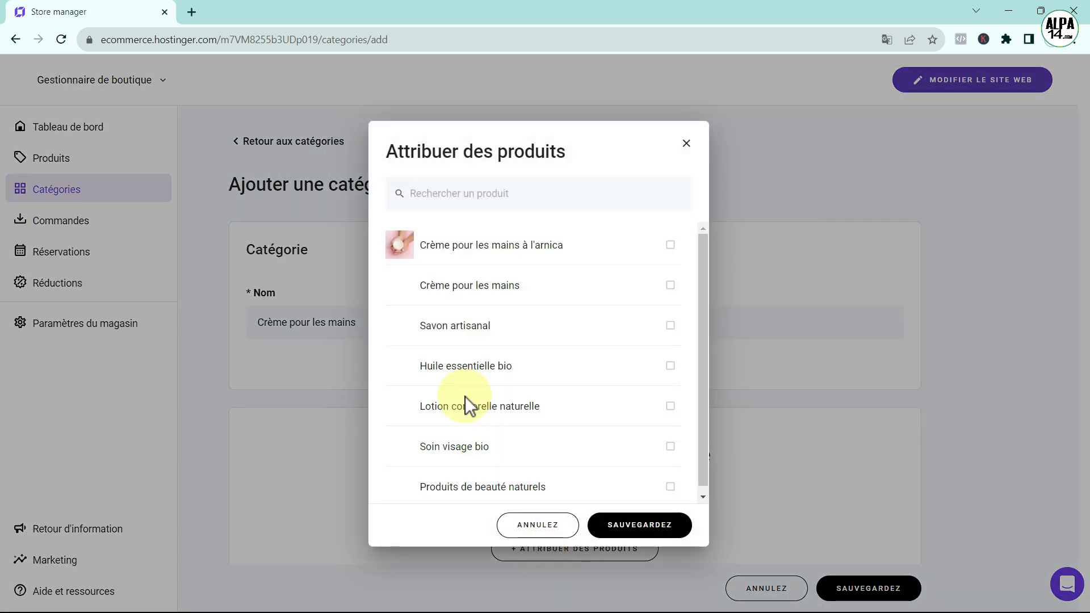
{"action": "left_click", "coordinate": [670, 249]}
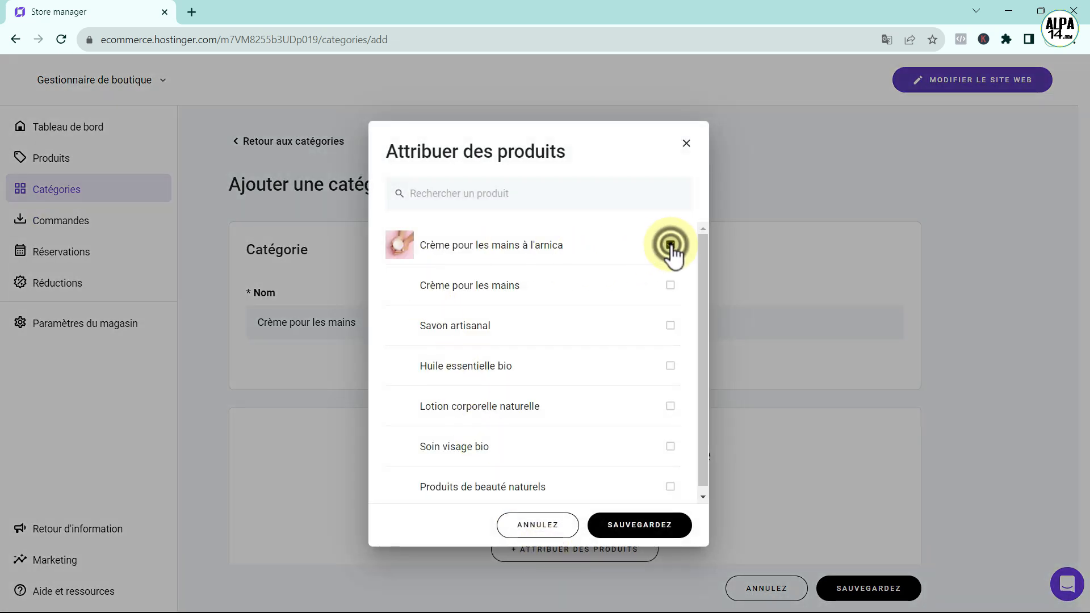
{"action": "left_click", "coordinate": [671, 286]}
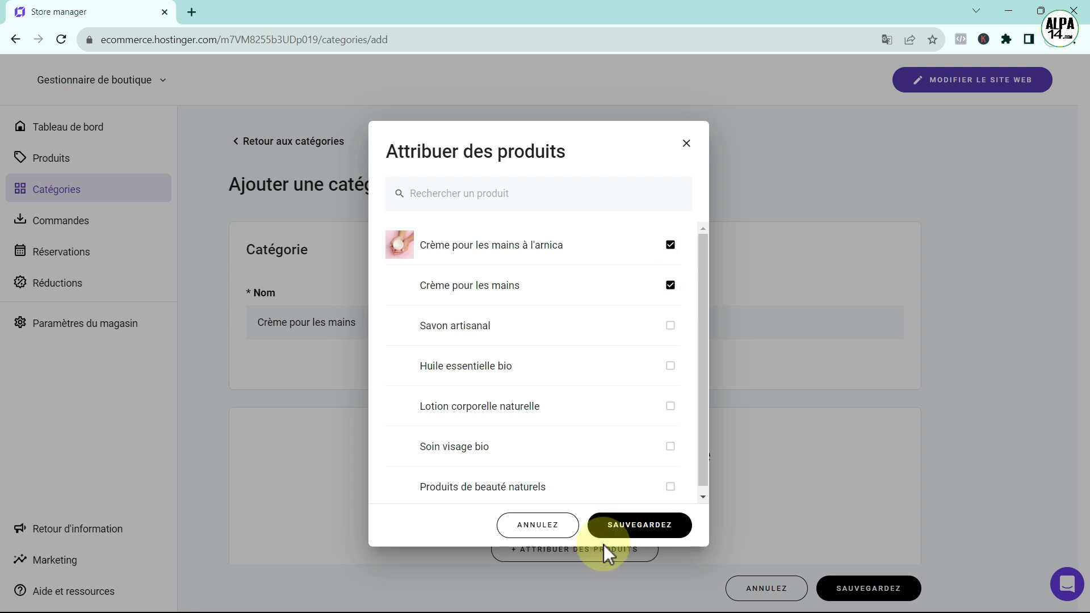
{"action": "left_click", "coordinate": [627, 527]}
{"action": "scroll", "coordinate": [568, 506], "scroll_direction": "down", "scroll_amount": 2}
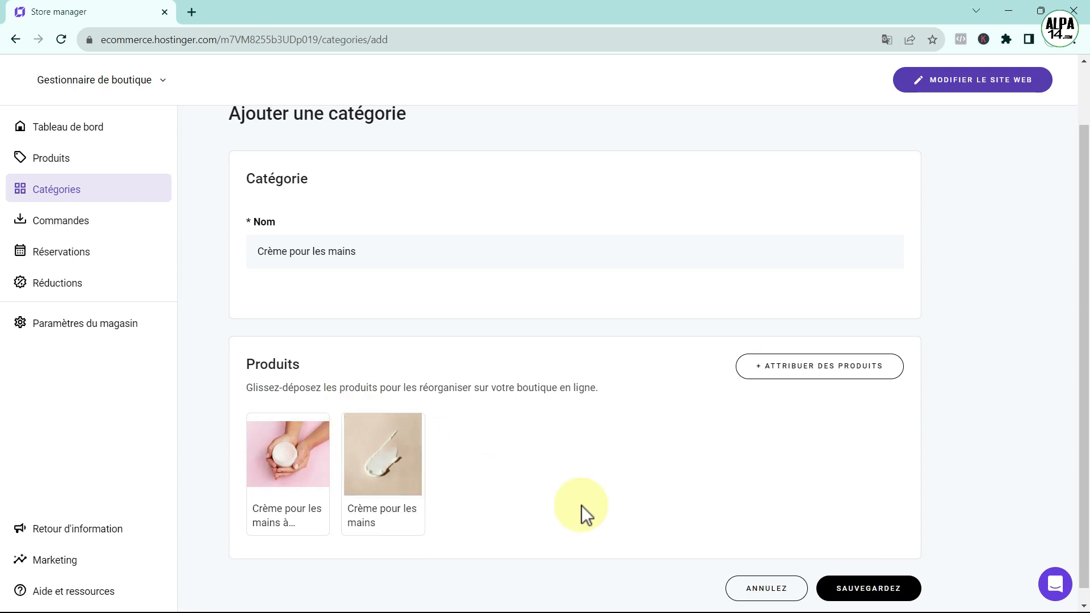
{"action": "left_click", "coordinate": [891, 592]}
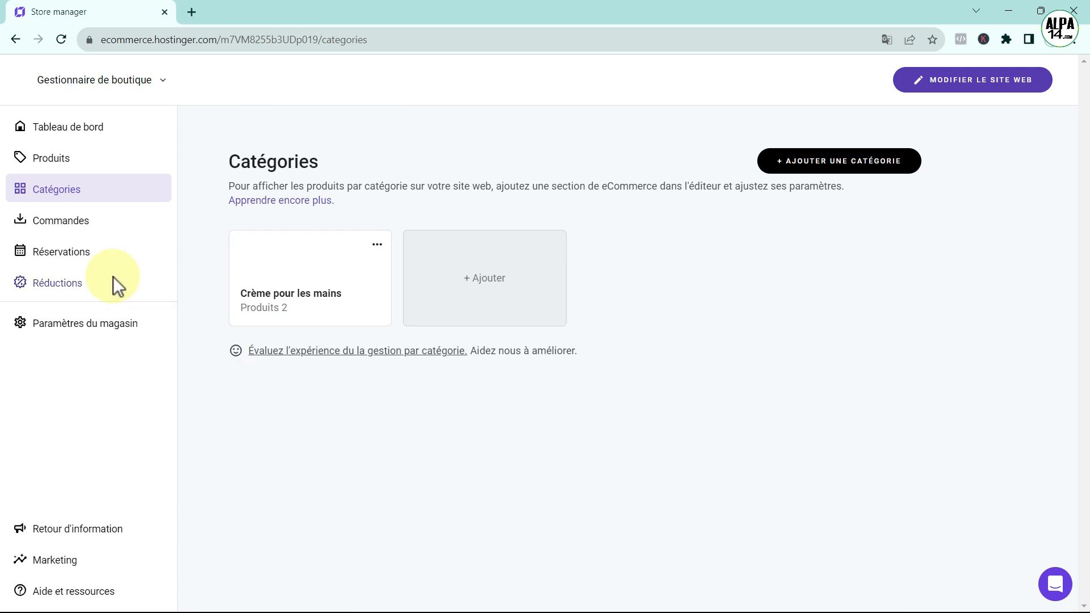
View the store's orders, reservations and discount codes pages
{"action": "left_click", "coordinate": [72, 225]}
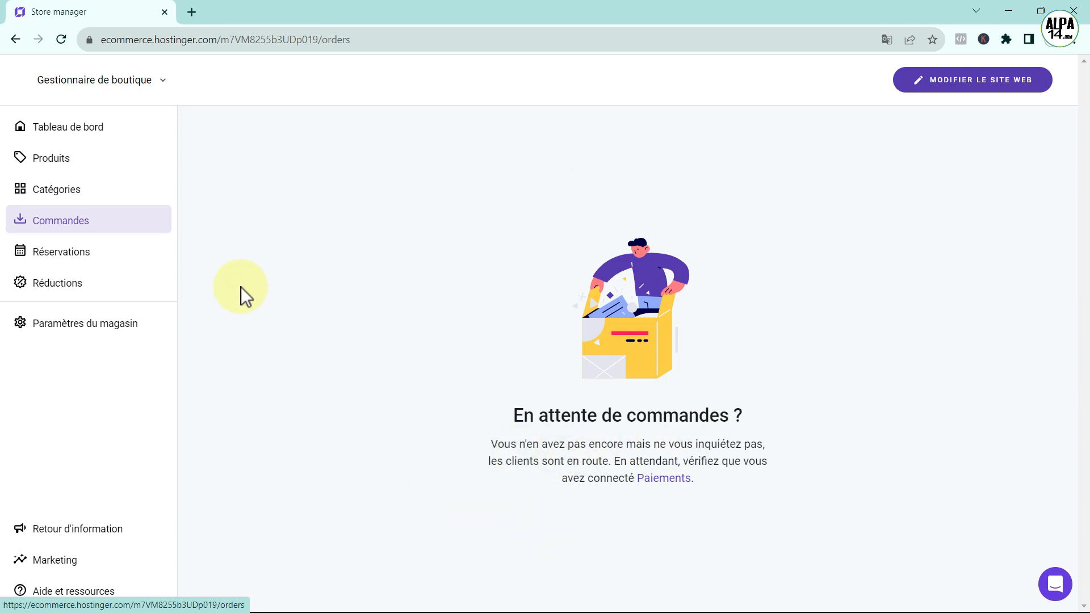
{"action": "left_click", "coordinate": [80, 255]}
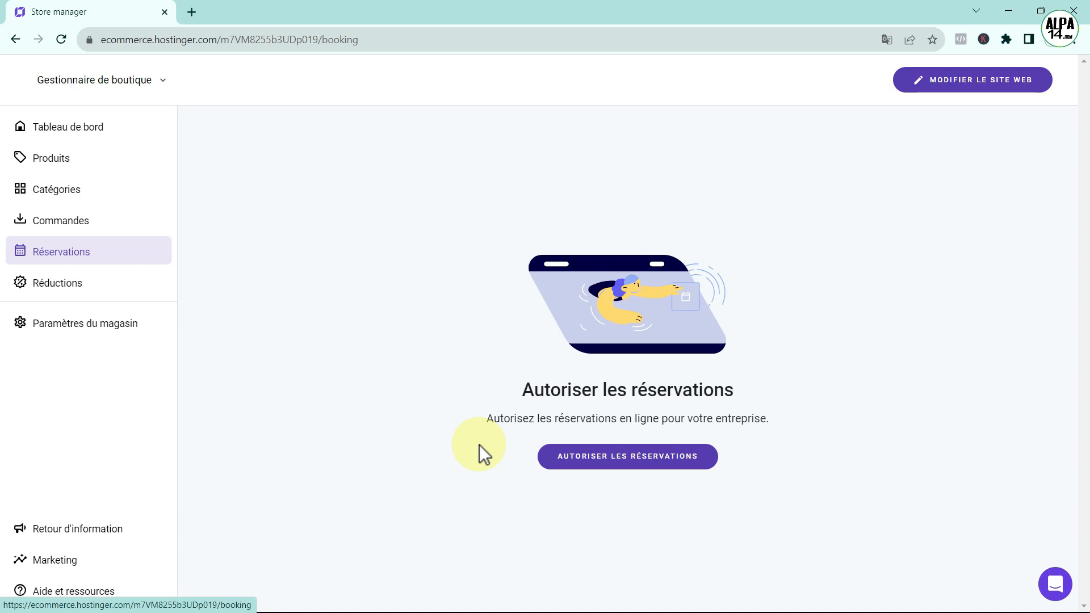
{"action": "left_click", "coordinate": [74, 289]}
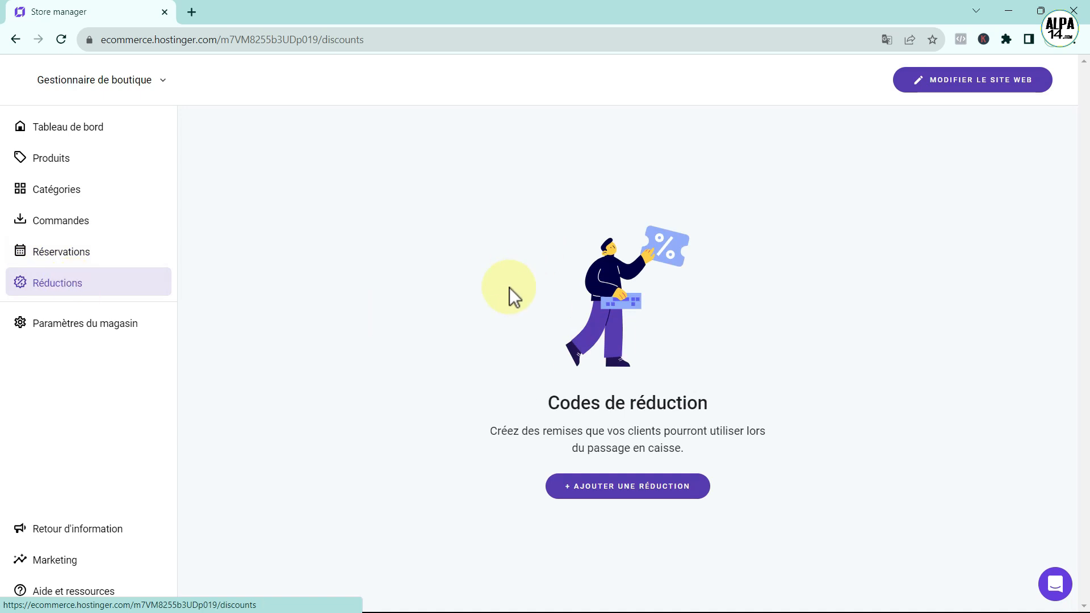
Start a percentage discount with code BF2023, the name "Black Friday 2023" and a 20% reduction
{"action": "left_click", "coordinate": [640, 485]}
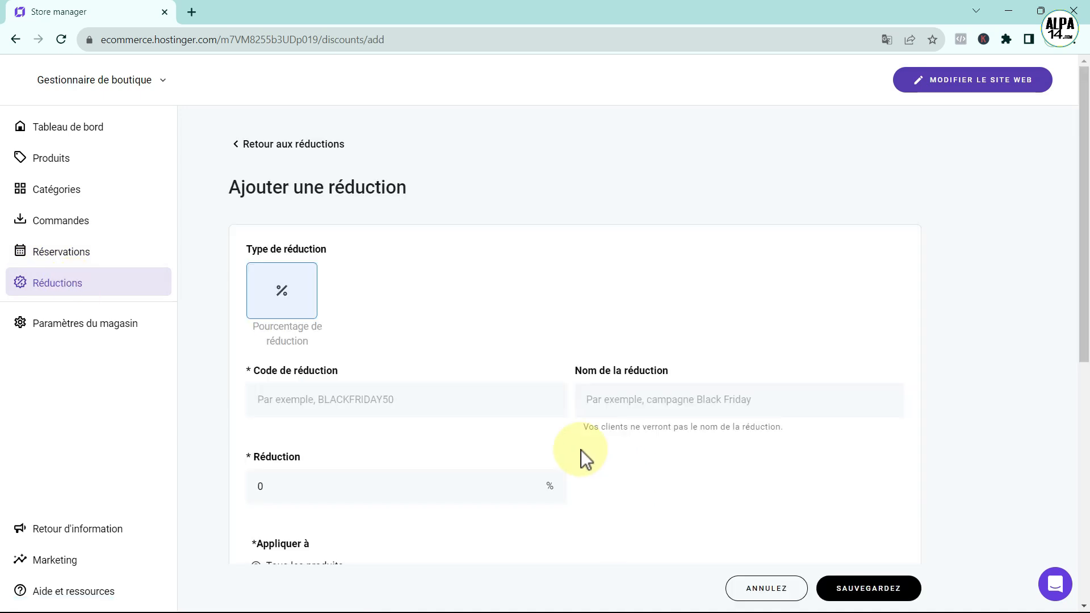
{"action": "left_click", "coordinate": [285, 401]}
{"action": "type", "text": "BF2023"}
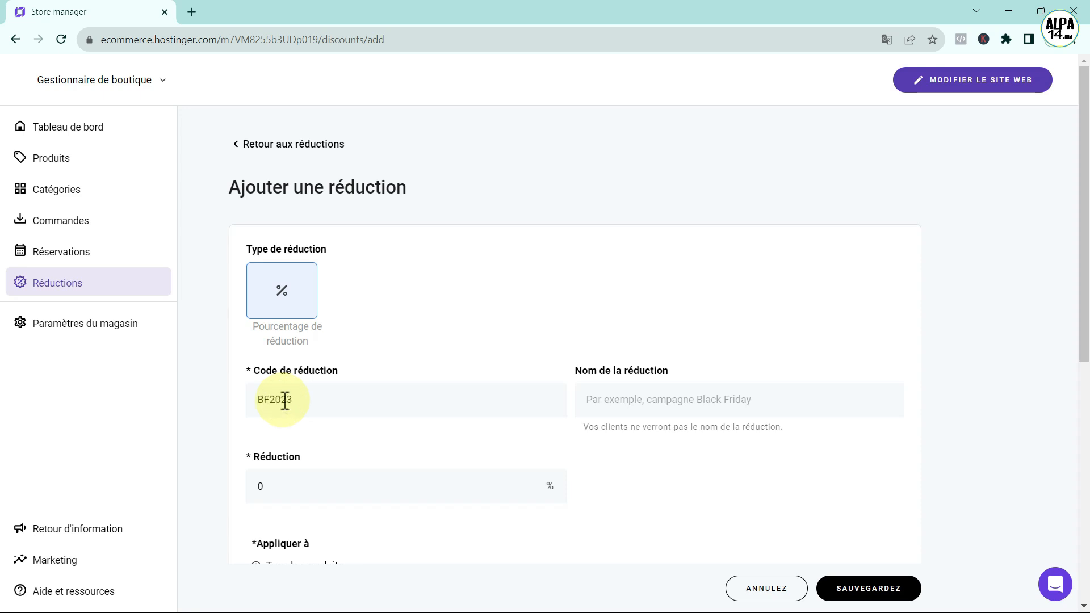
{"action": "left_click", "coordinate": [627, 398]}
{"action": "type", "text": "Black"}
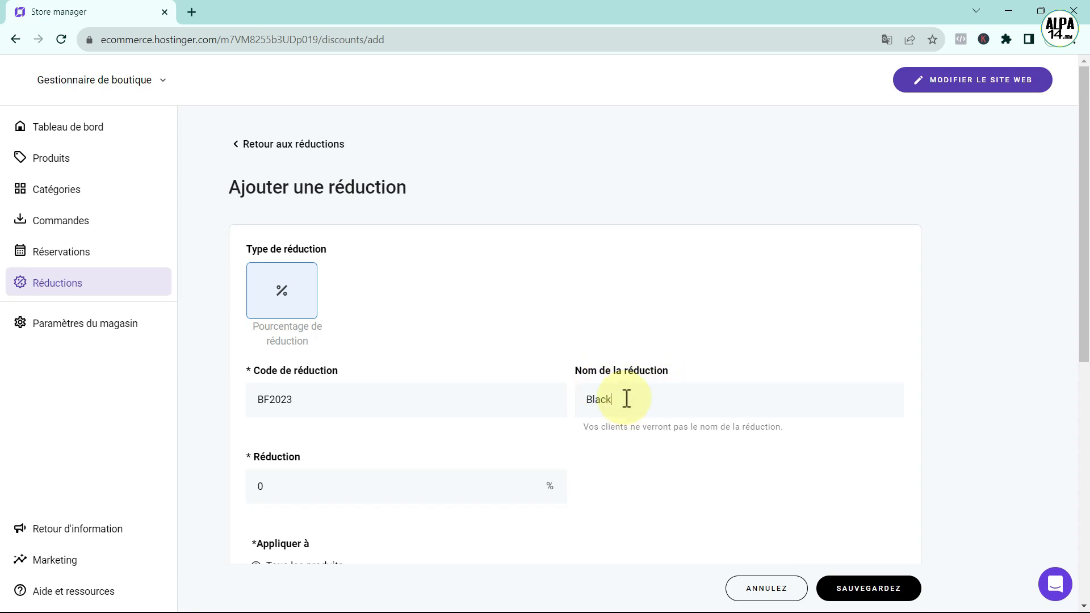
{"action": "type", "text": " Friday 2023"}
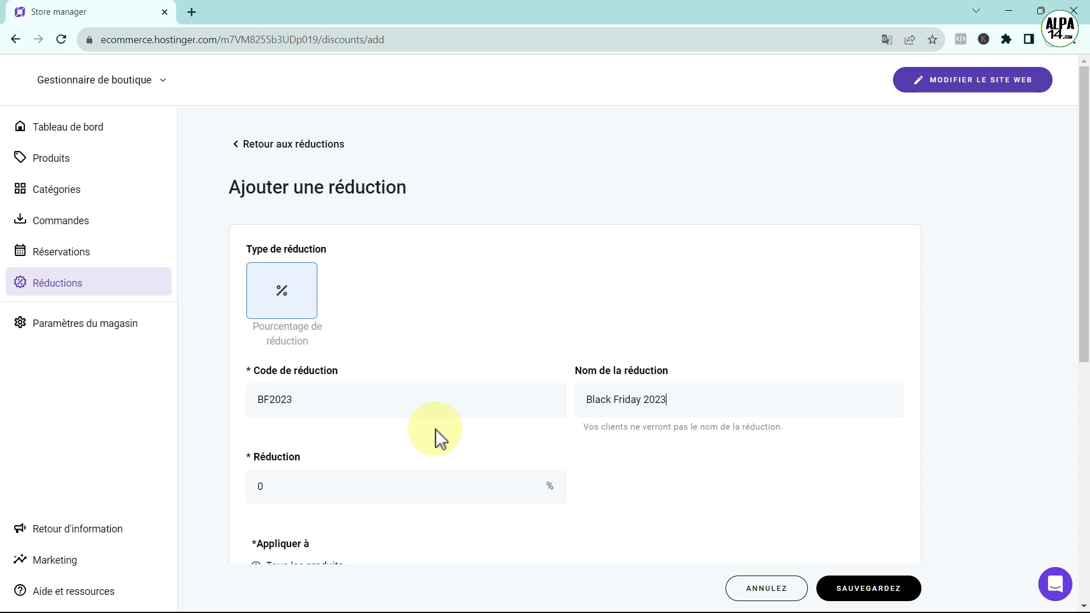
{"action": "left_click", "coordinate": [277, 484]}
{"action": "key", "text": "BackSpace"}
{"action": "type", "text": "20"}
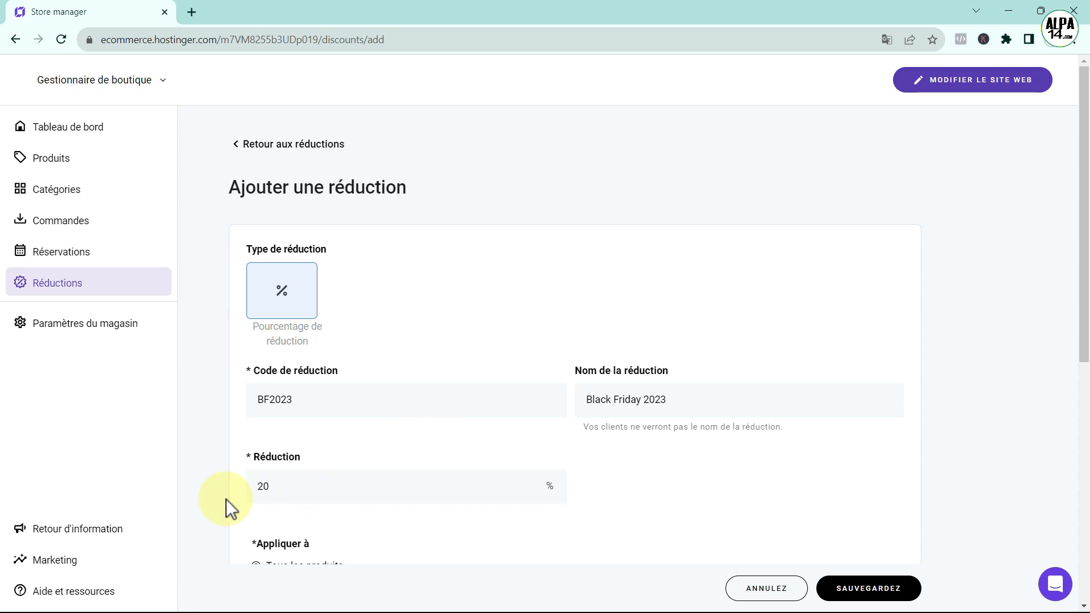
Apply the discount to specific categories only, choosing "Crème pour les mains"
{"action": "scroll", "coordinate": [514, 358], "scroll_direction": "down", "scroll_amount": 4}
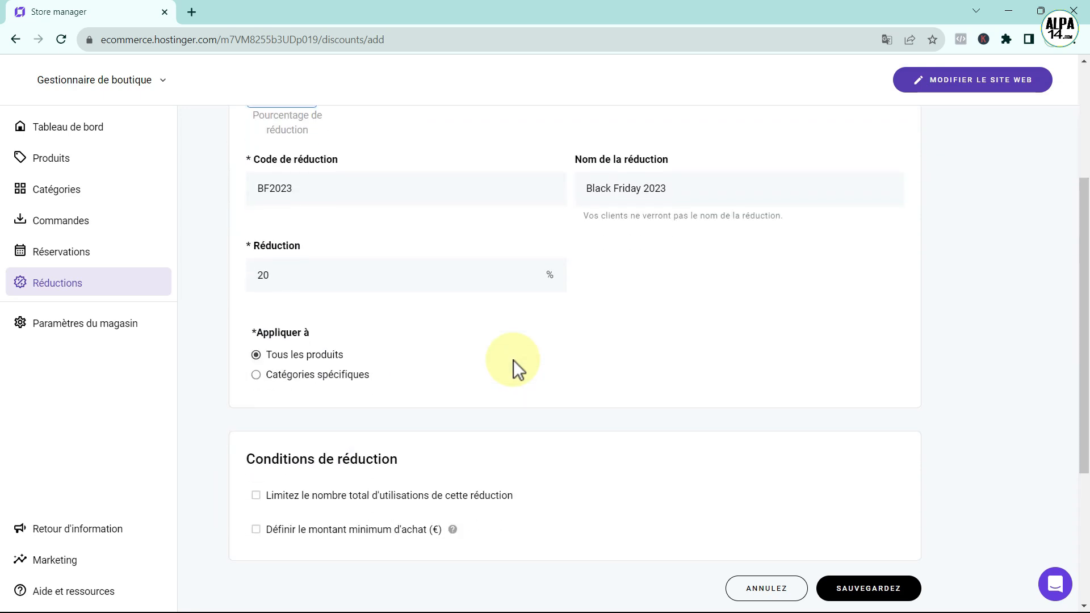
{"action": "left_click", "coordinate": [257, 373]}
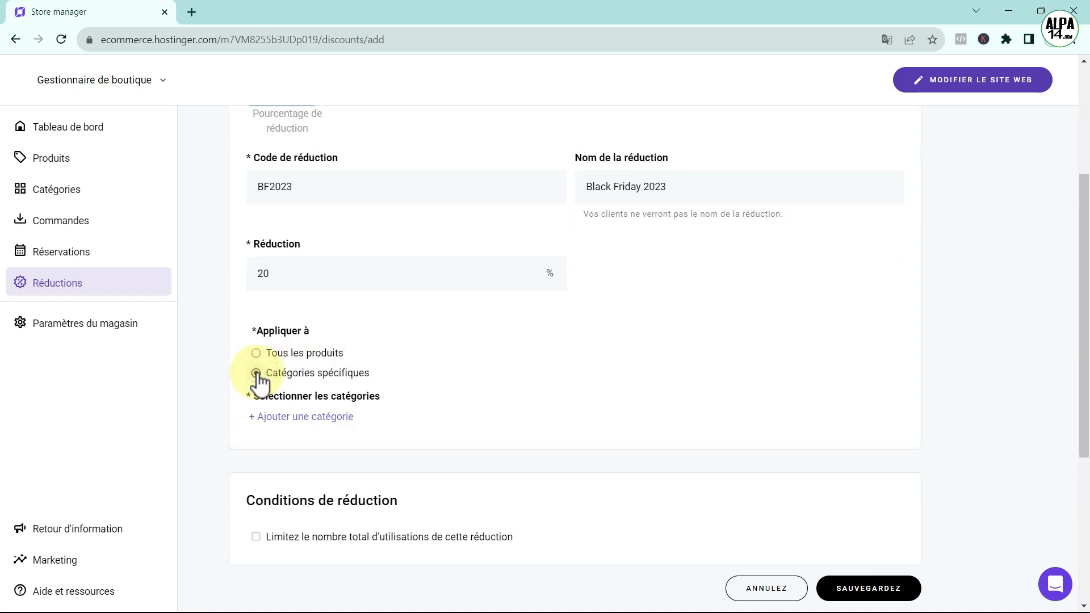
{"action": "left_click", "coordinate": [254, 420]}
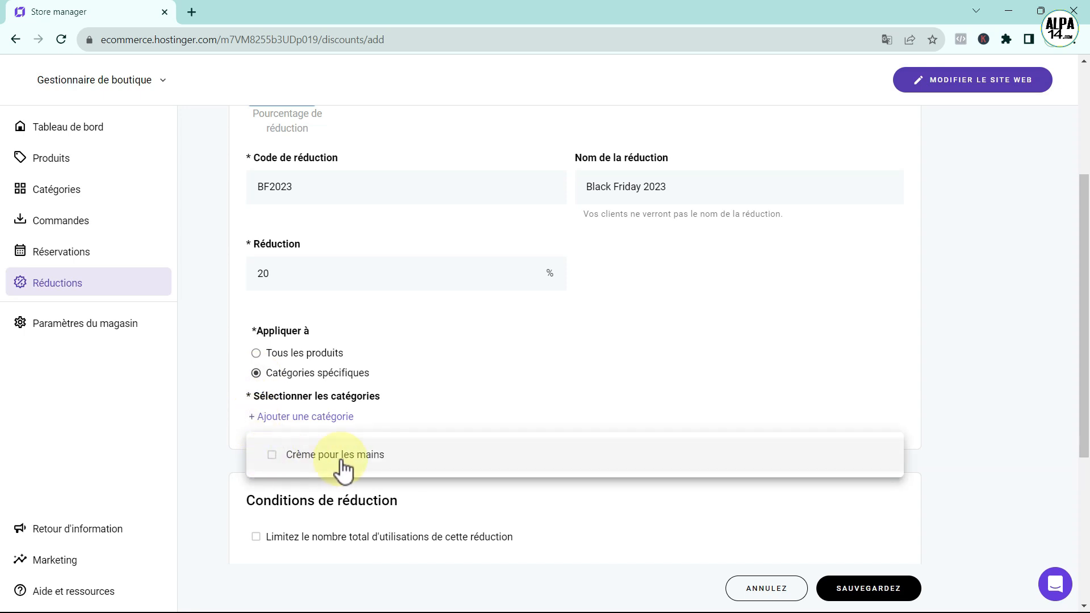
{"action": "left_click", "coordinate": [280, 462]}
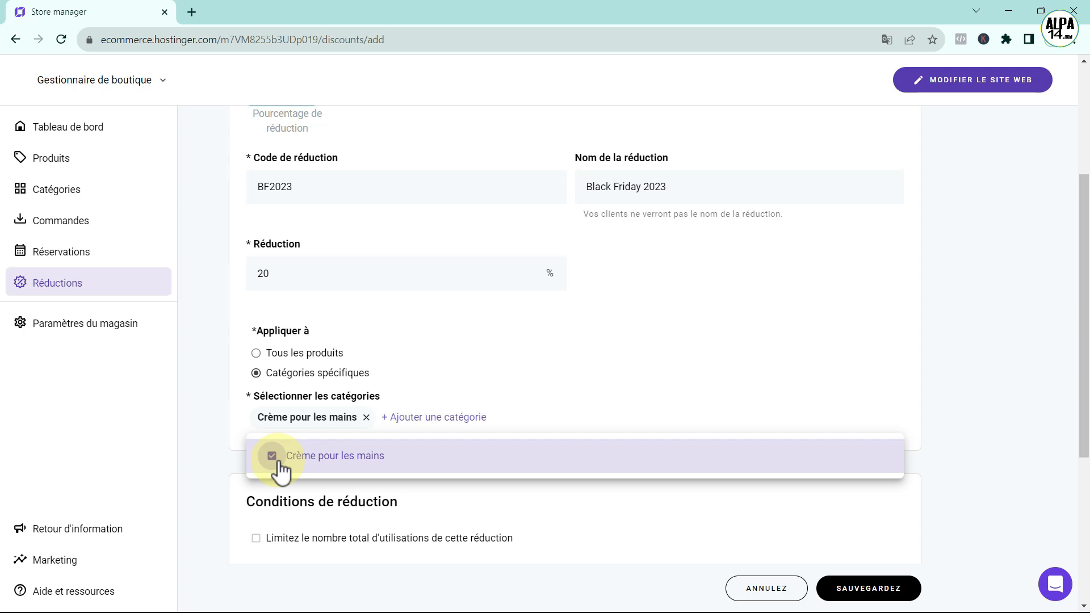
{"action": "left_click", "coordinate": [590, 382]}
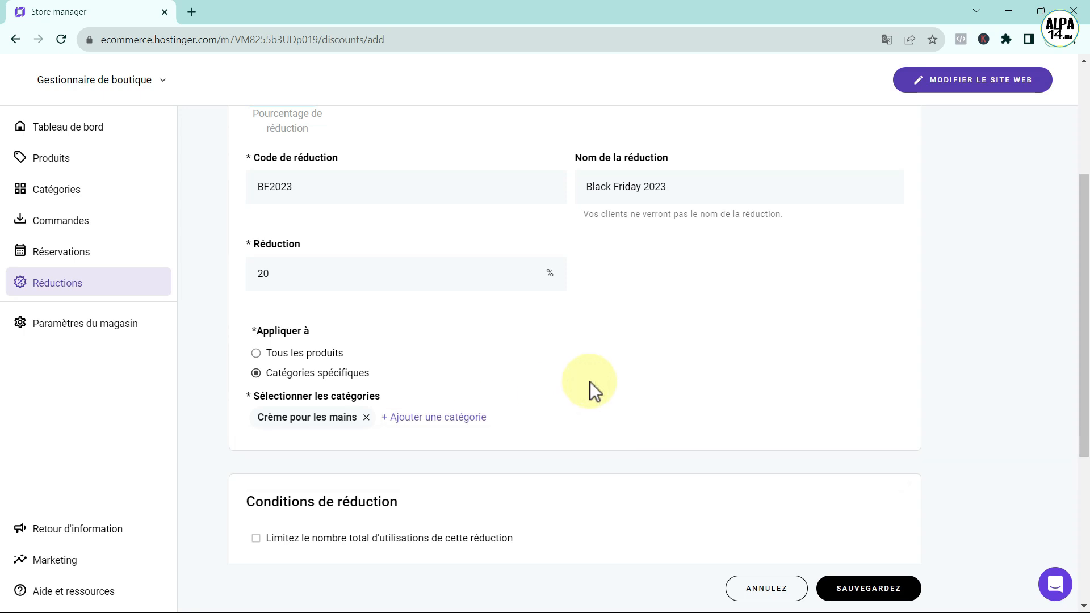
Set the discount to expire on 30/11/2023 at 00:00, leaving its usage and minimum purchase conditions off, and save it
{"action": "scroll", "coordinate": [573, 397], "scroll_direction": "down", "scroll_amount": 1}
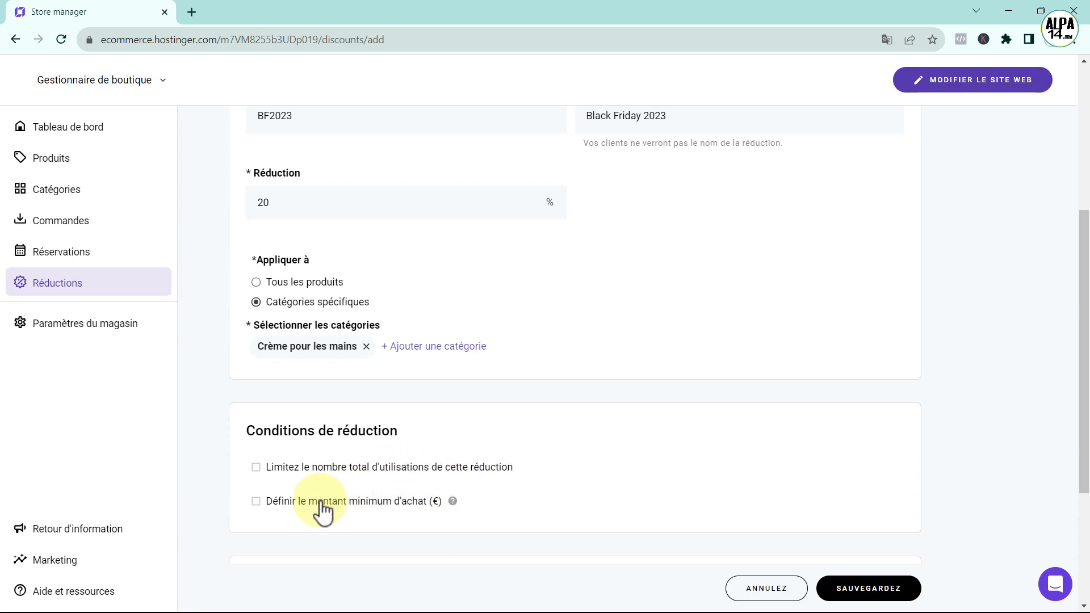
{"action": "scroll", "coordinate": [260, 517], "scroll_direction": "down", "scroll_amount": 1}
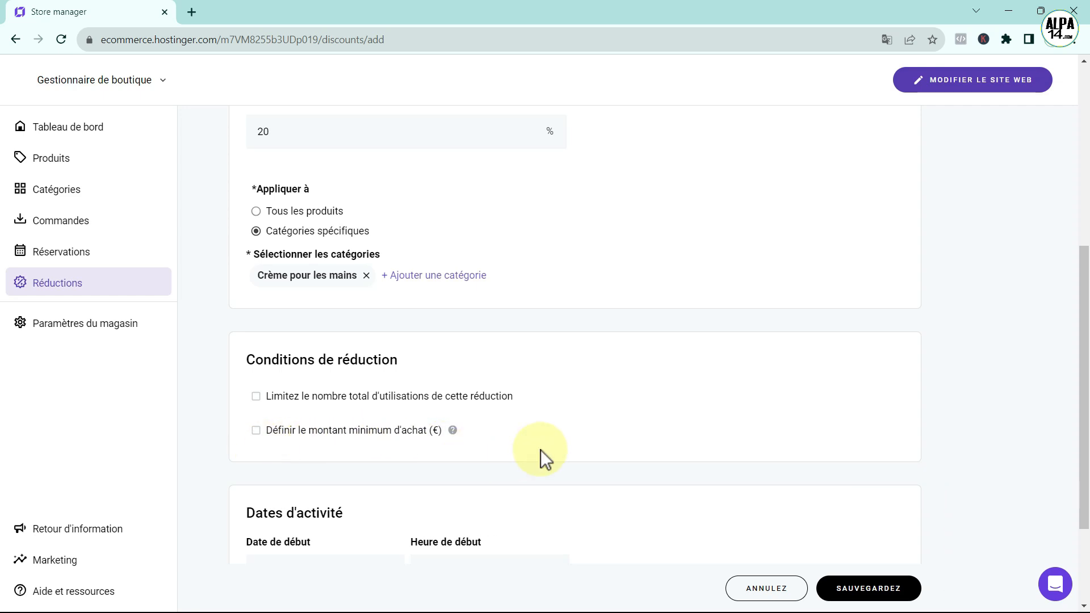
{"action": "scroll", "coordinate": [541, 450], "scroll_direction": "down", "scroll_amount": 2}
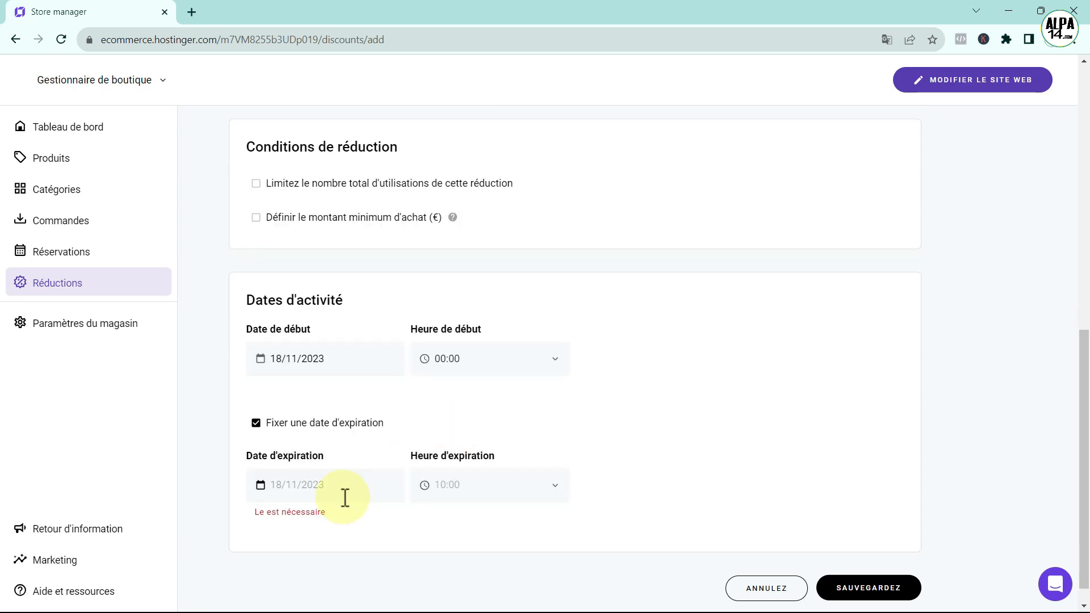
{"action": "left_click", "coordinate": [260, 487]}
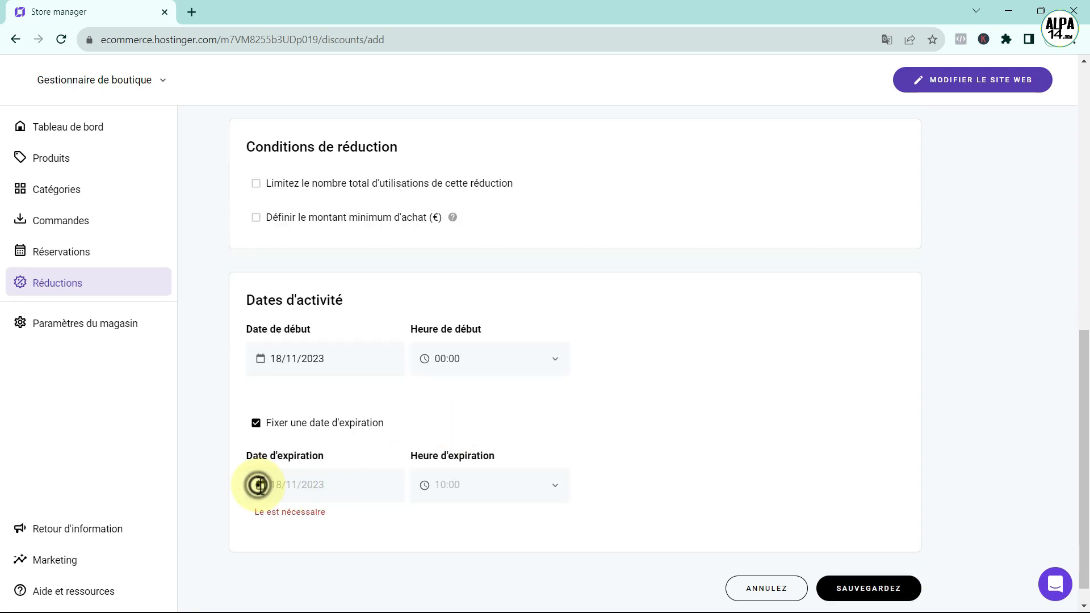
{"action": "left_click", "coordinate": [280, 487]}
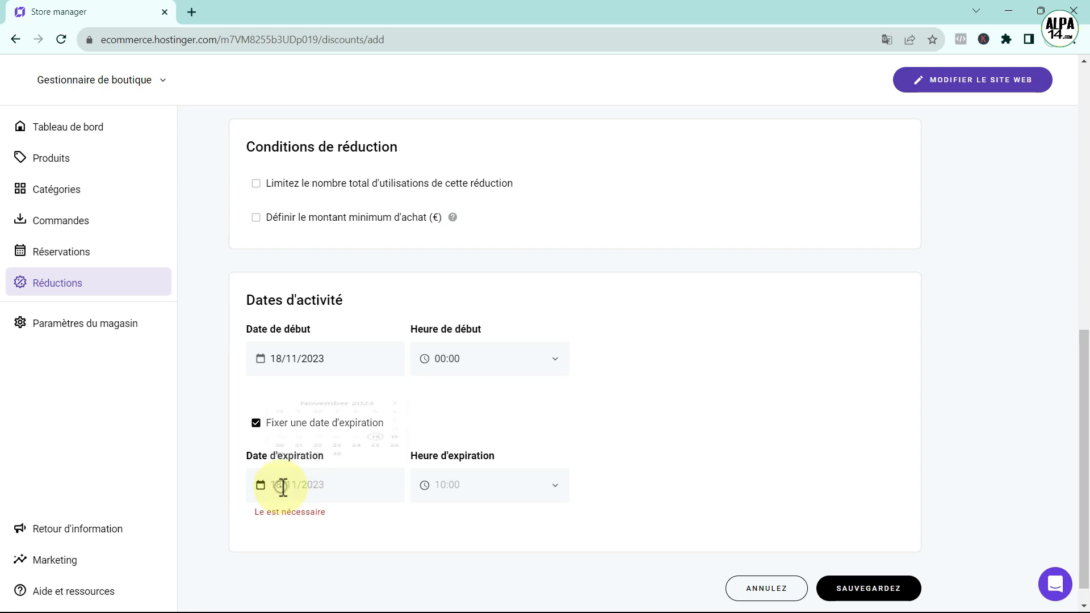
{"action": "left_click", "coordinate": [355, 431]}
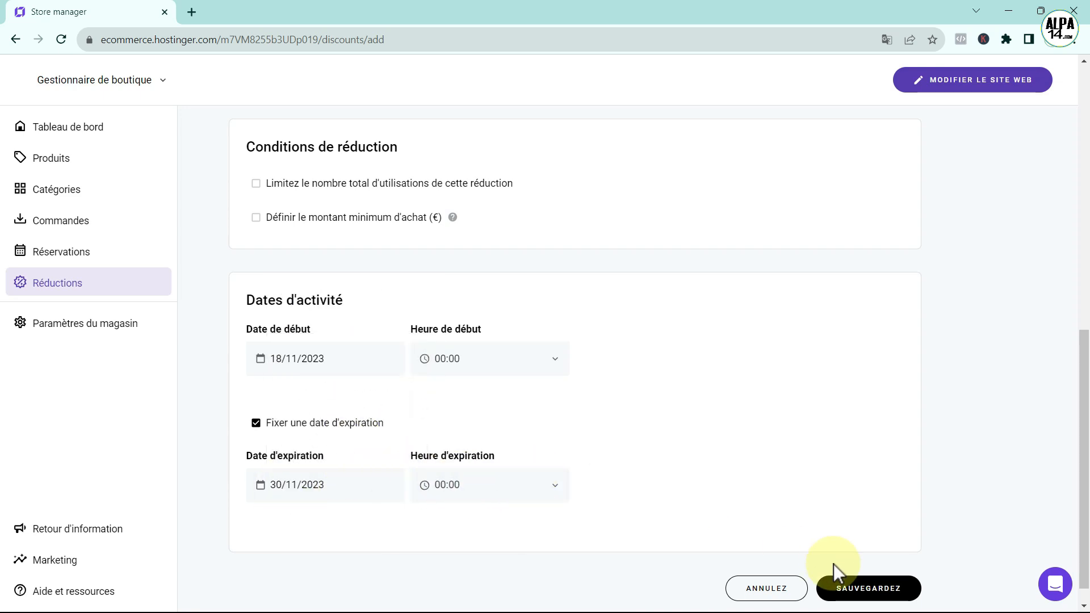
{"action": "left_click", "coordinate": [868, 590]}
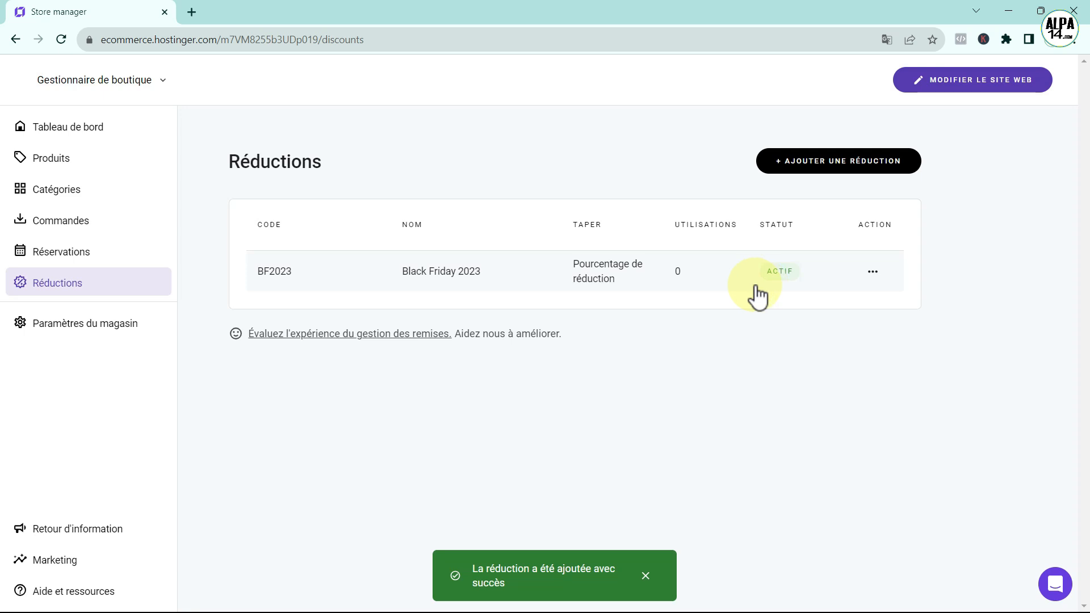
View the store settings and the marketing page's advertising platforms
{"action": "left_click", "coordinate": [113, 328]}
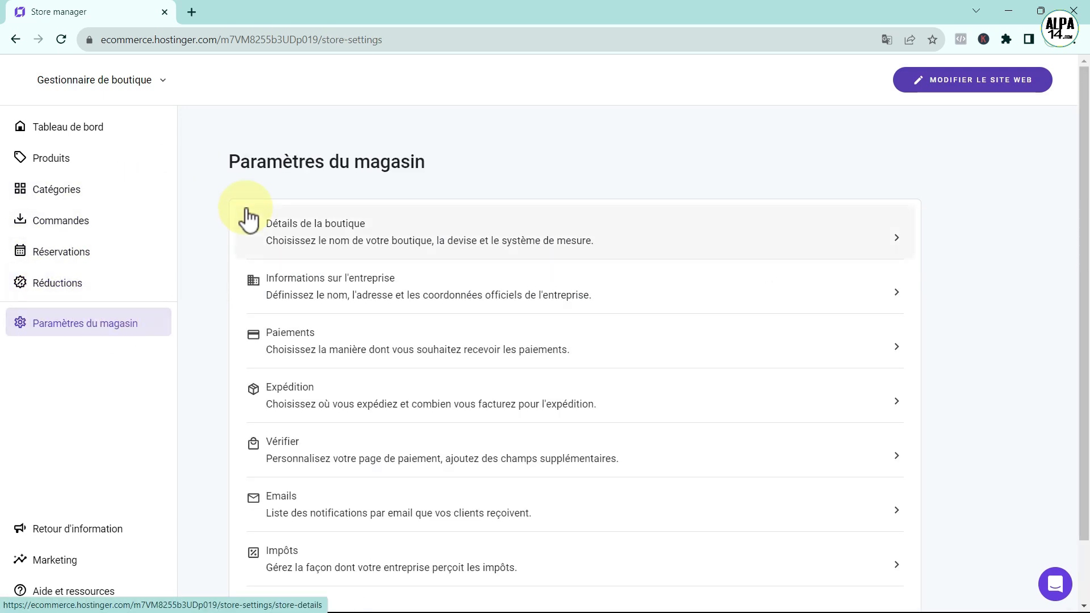
{"action": "scroll", "coordinate": [81, 478], "scroll_direction": "down", "scroll_amount": 1}
{"action": "scroll", "coordinate": [81, 476], "scroll_direction": "down", "scroll_amount": 1}
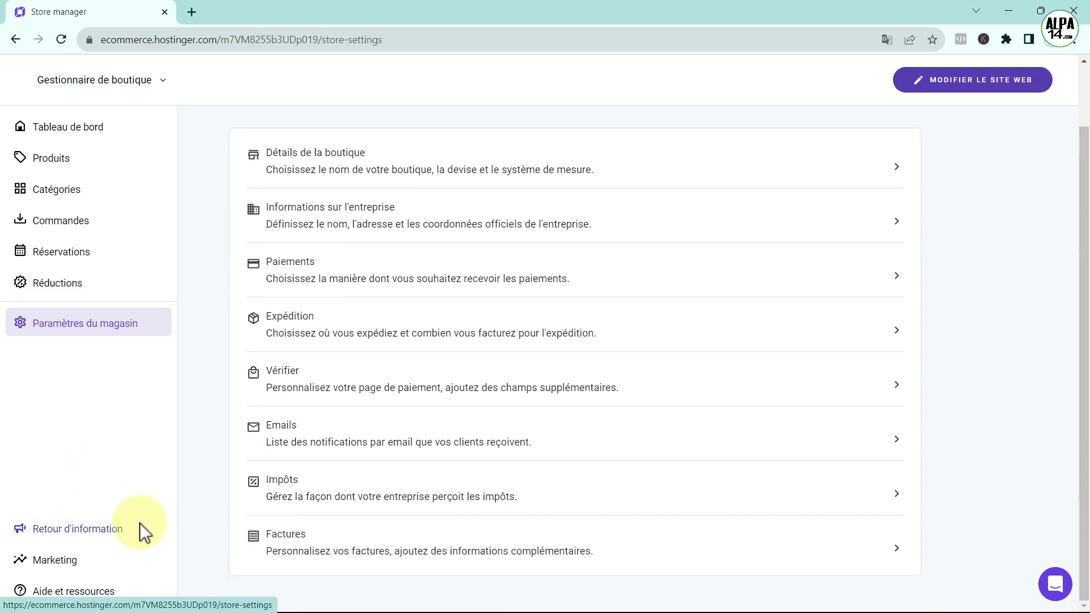
{"action": "left_click", "coordinate": [53, 568]}
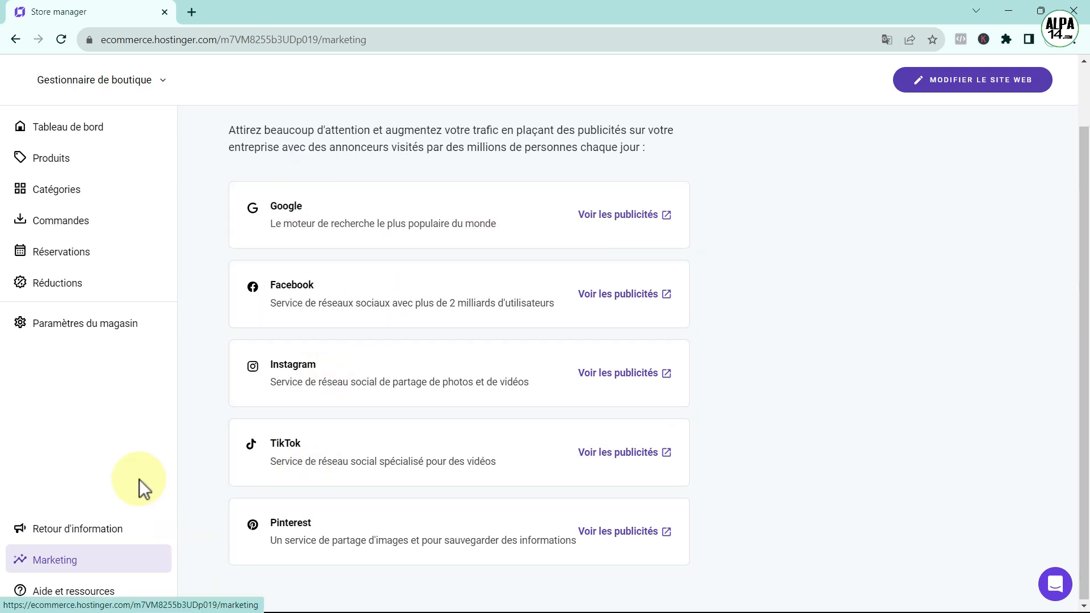
{"action": "scroll", "coordinate": [138, 479], "scroll_direction": "up", "scroll_amount": 2}
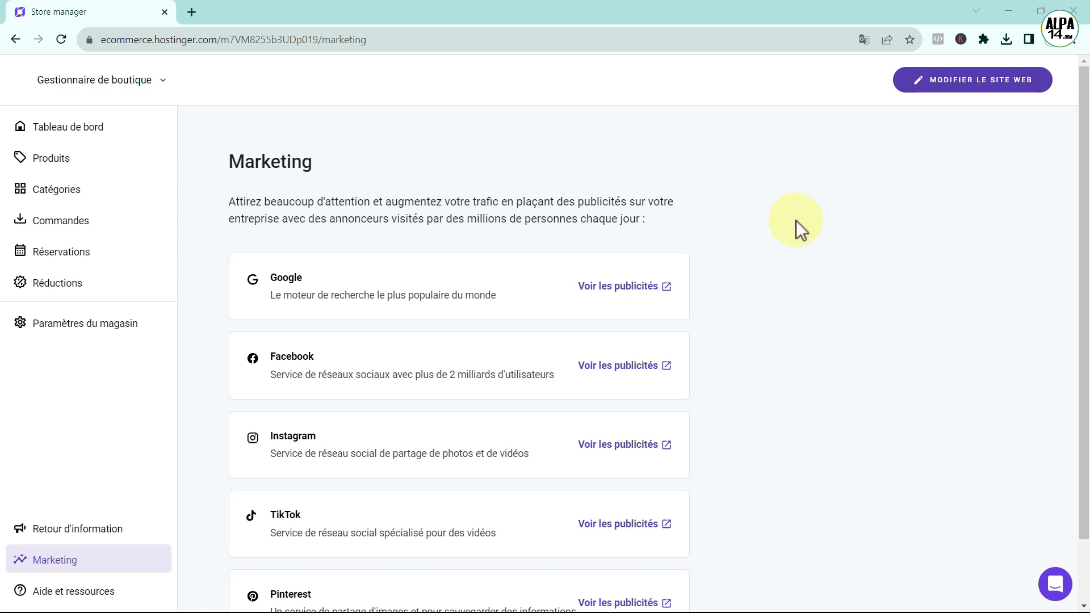
Return to the website editor and look through the products on the Shop page
{"action": "left_click", "coordinate": [950, 84]}
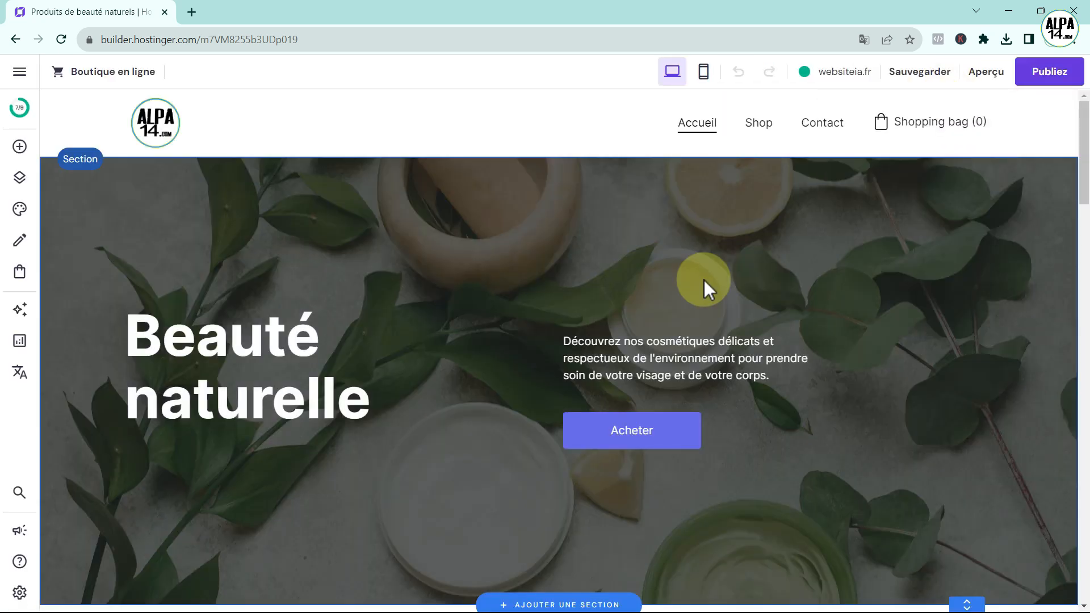
{"action": "left_click", "coordinate": [761, 125]}
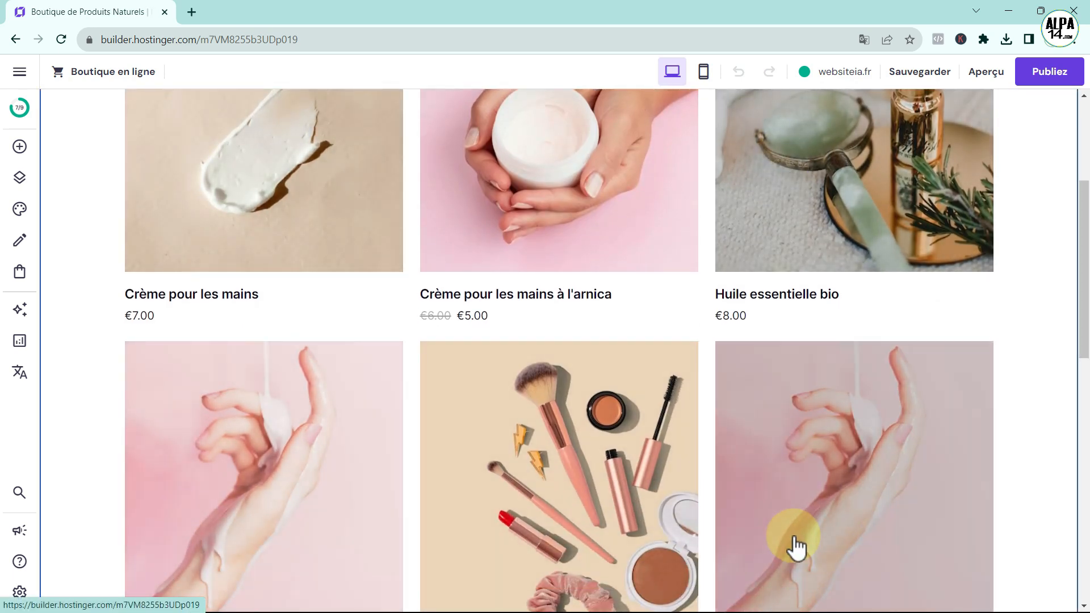
{"action": "scroll", "coordinate": [877, 514], "scroll_direction": "up", "scroll_amount": 3}
{"action": "scroll", "coordinate": [876, 514], "scroll_direction": "up", "scroll_amount": 1}
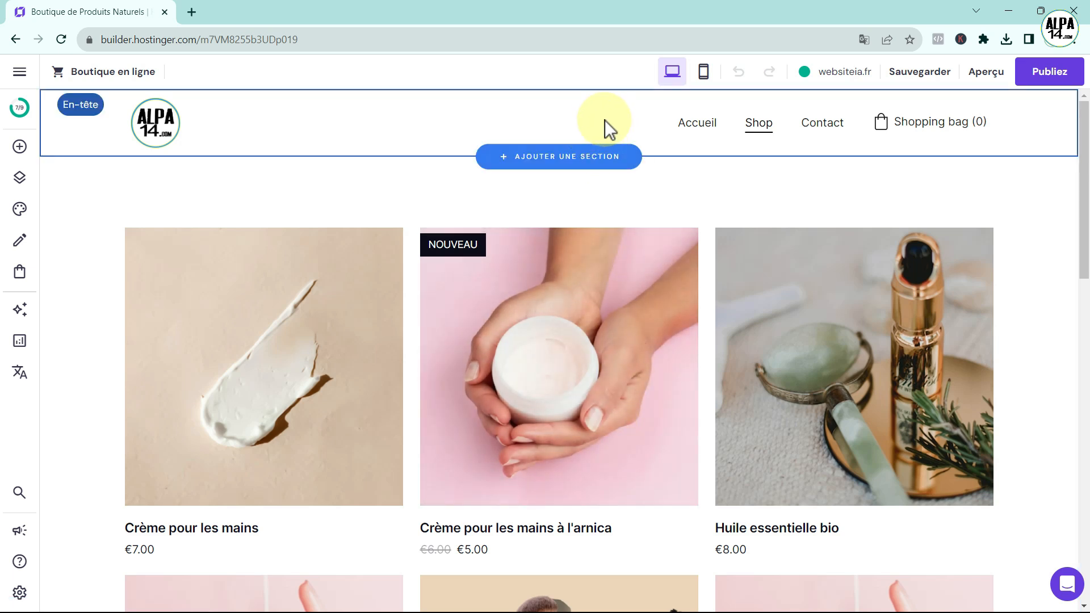
Add a new online store page to the site's navigation using the "Liste de produits" template
{"action": "left_click", "coordinate": [605, 121]}
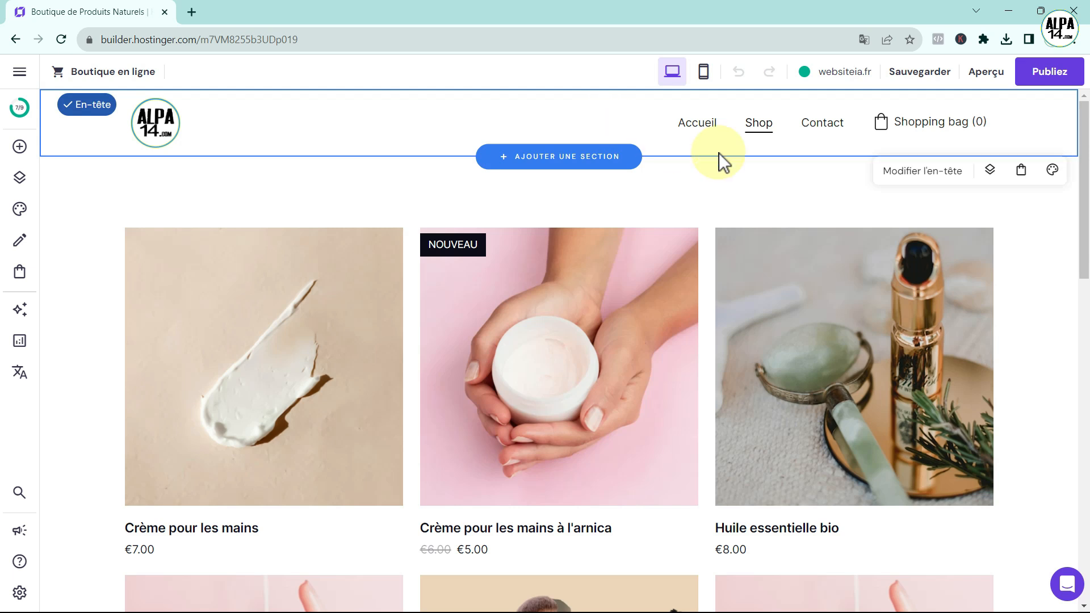
{"action": "left_click", "coordinate": [992, 172]}
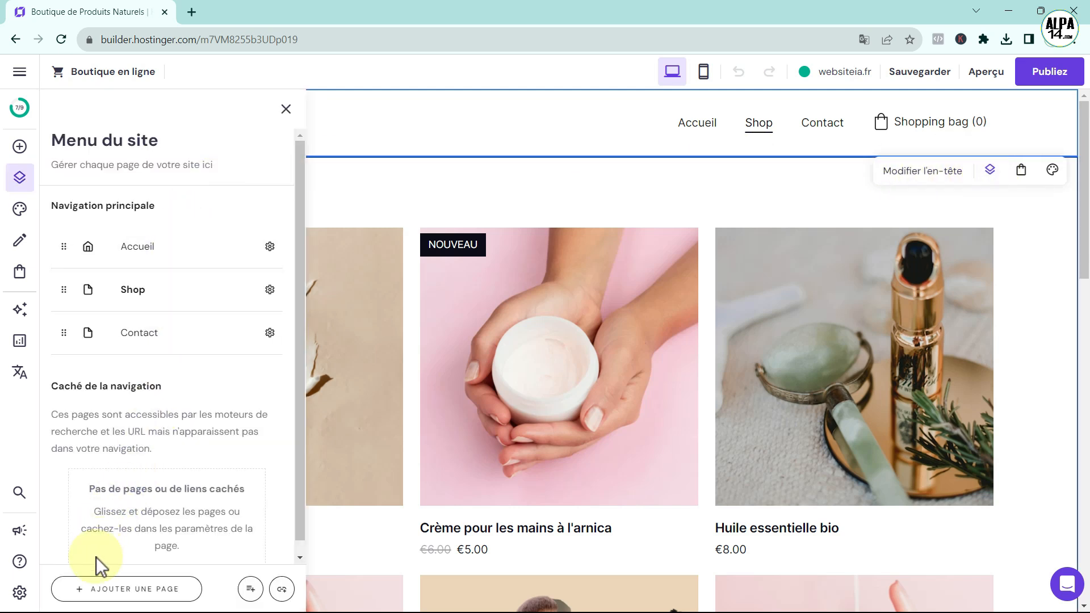
{"action": "left_click", "coordinate": [95, 592]}
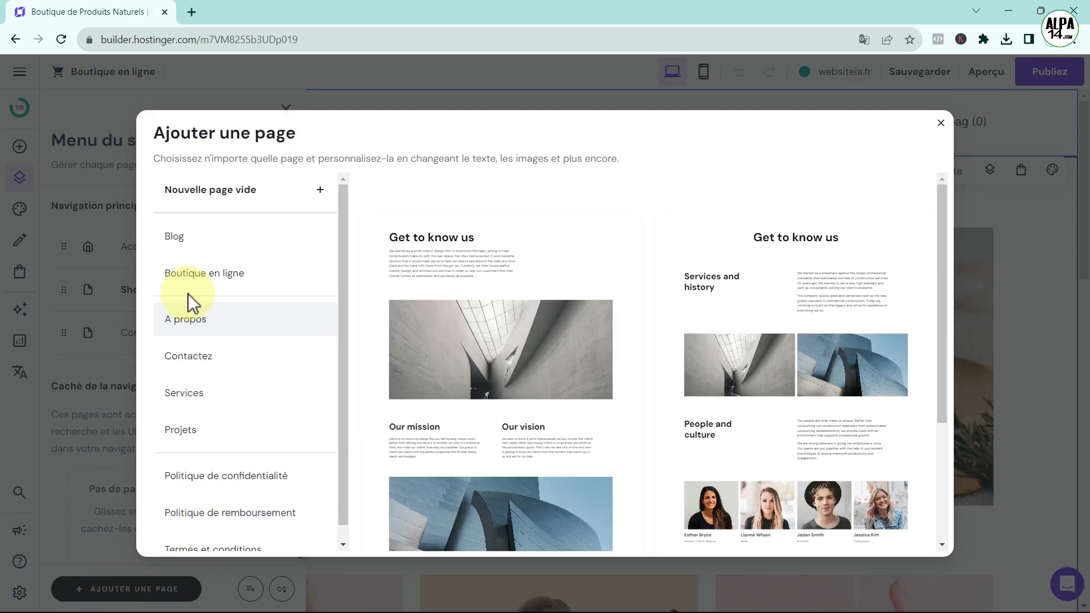
{"action": "left_click", "coordinate": [183, 275]}
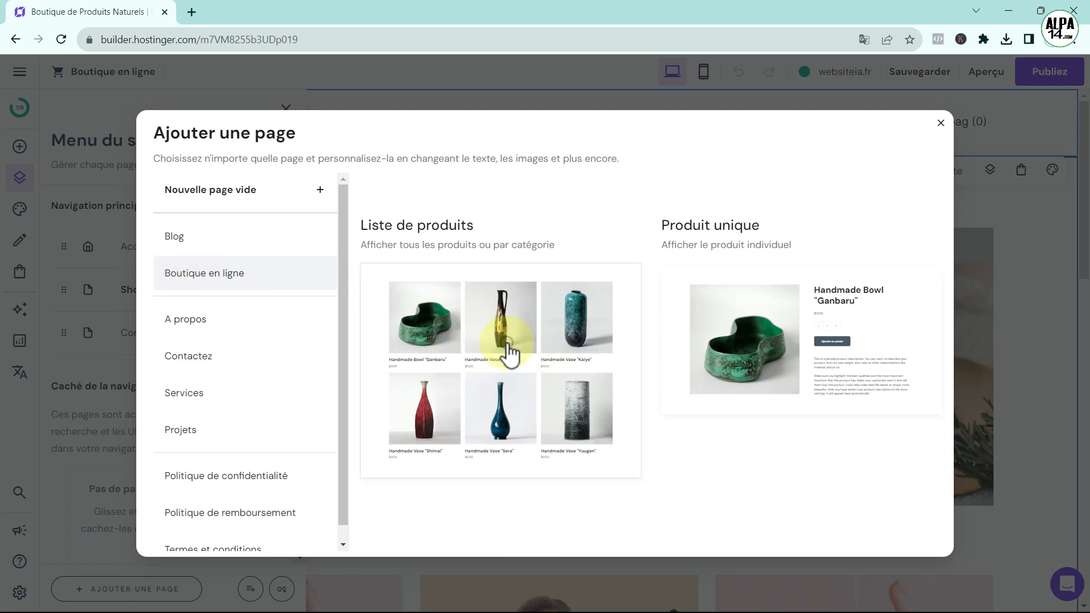
{"action": "left_click", "coordinate": [506, 342]}
Name the new product list page "Crèmes mains" in the navigation and save its settings
{"action": "left_click_drag", "start_coordinate": [434, 284], "coordinate": [337, 284]}
{"action": "key", "text": "BackSpace"}
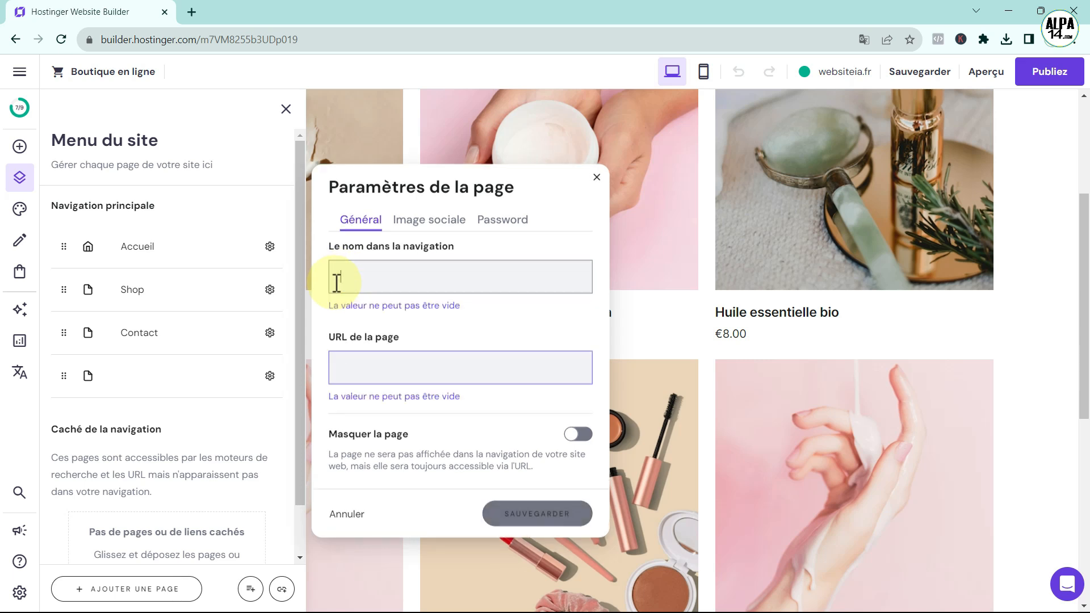
{"action": "type", "text": "Crèmes mains"}
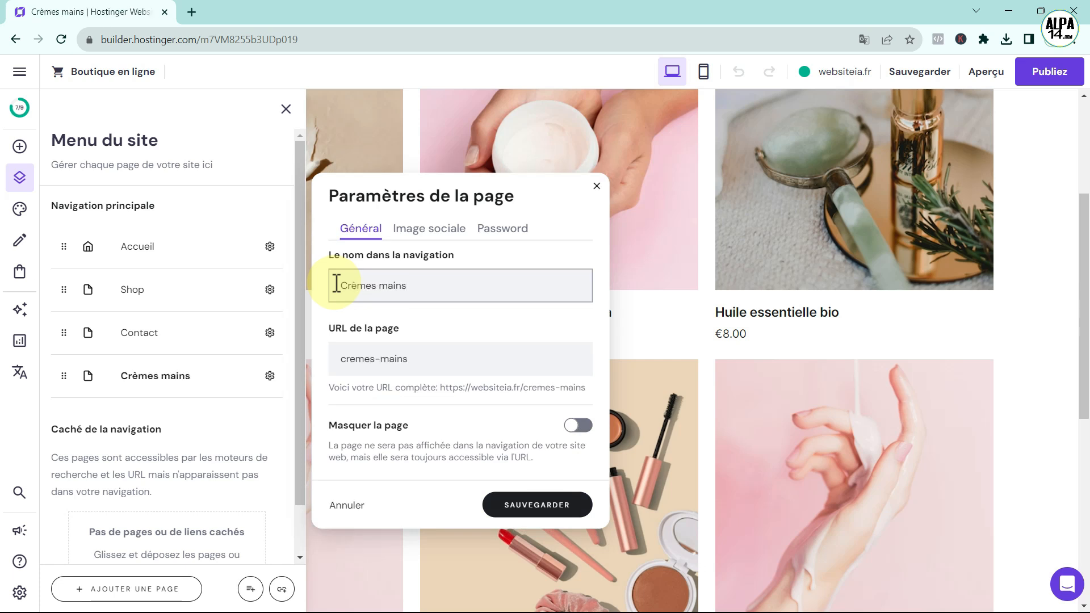
{"action": "left_click", "coordinate": [517, 509]}
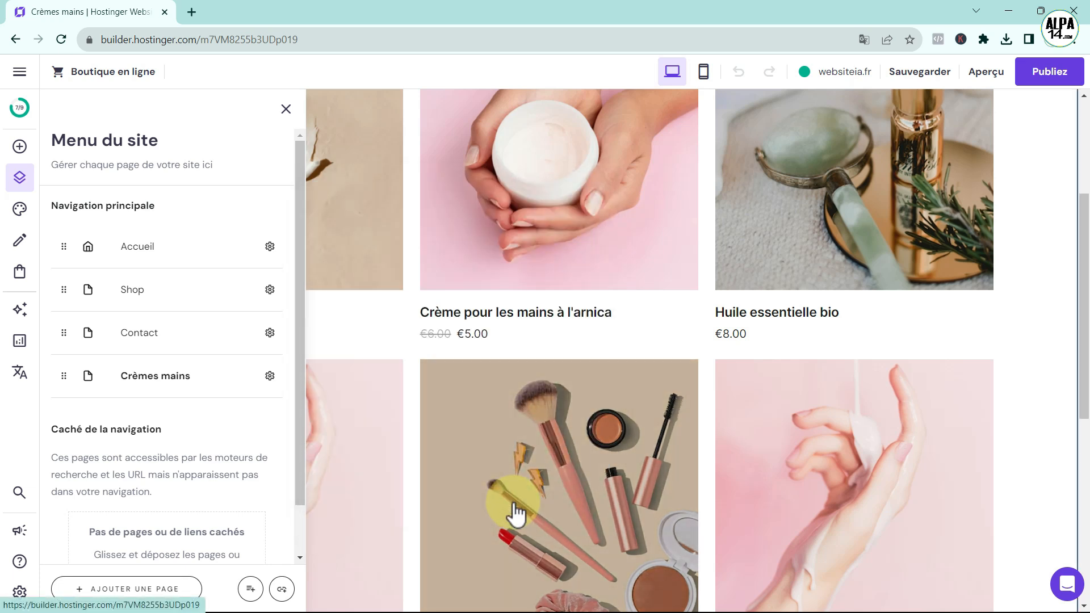
Nest the "Crèmes mains" page under Shop in the main navigation and check the header's submenu
{"action": "left_click", "coordinate": [122, 382]}
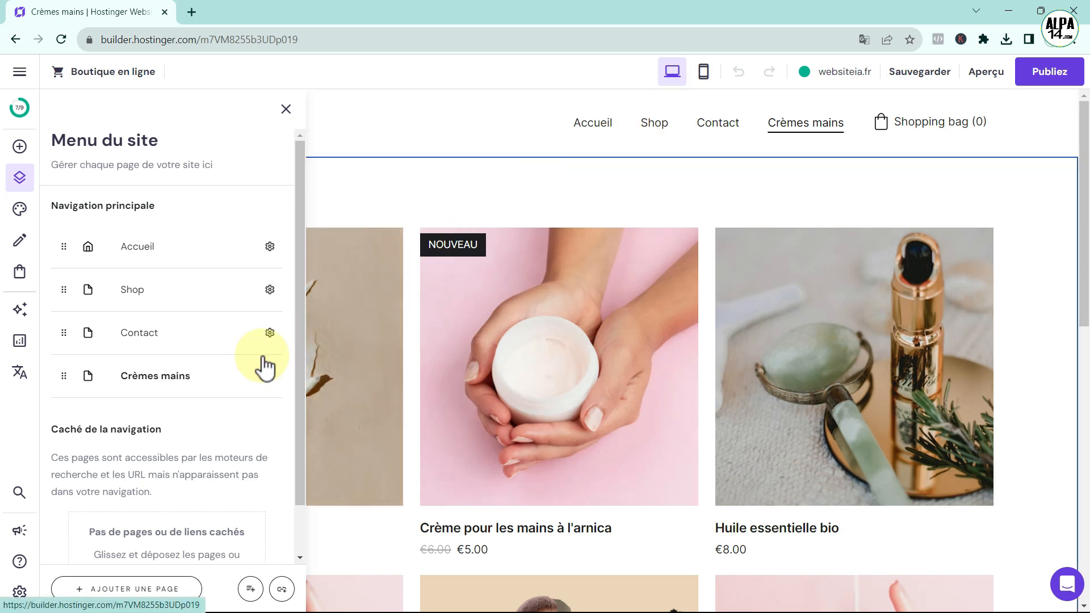
{"action": "left_click_drag", "start_coordinate": [65, 378], "coordinate": [108, 335]}
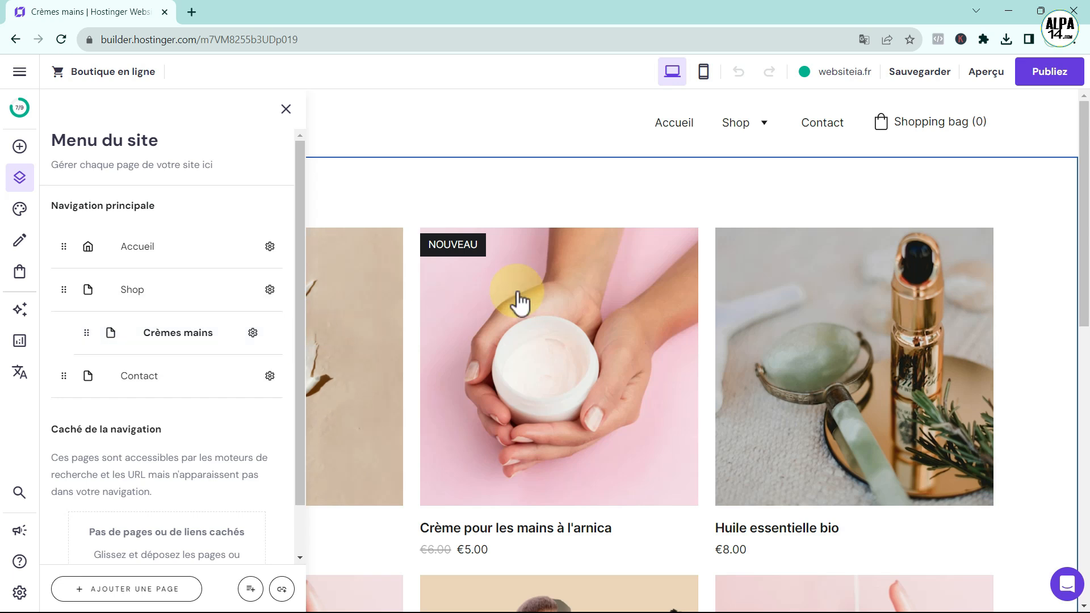
{"action": "mouse_move", "coordinate": [758, 132]}
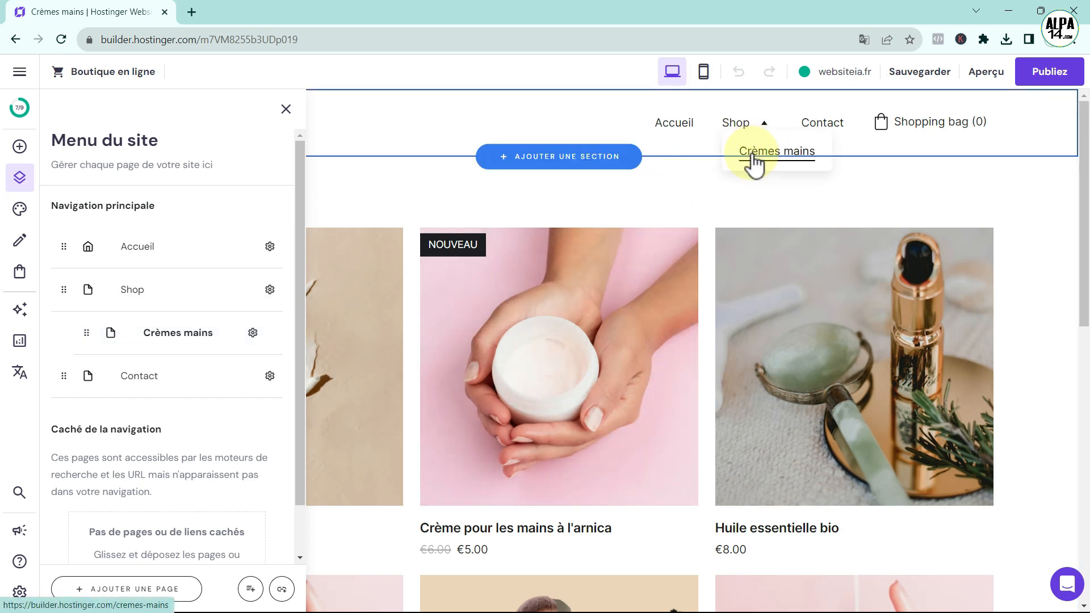
Make the product section of the "Crèmes mains" page show only the "Crème pour les mains" category
{"action": "left_click", "coordinate": [352, 189]}
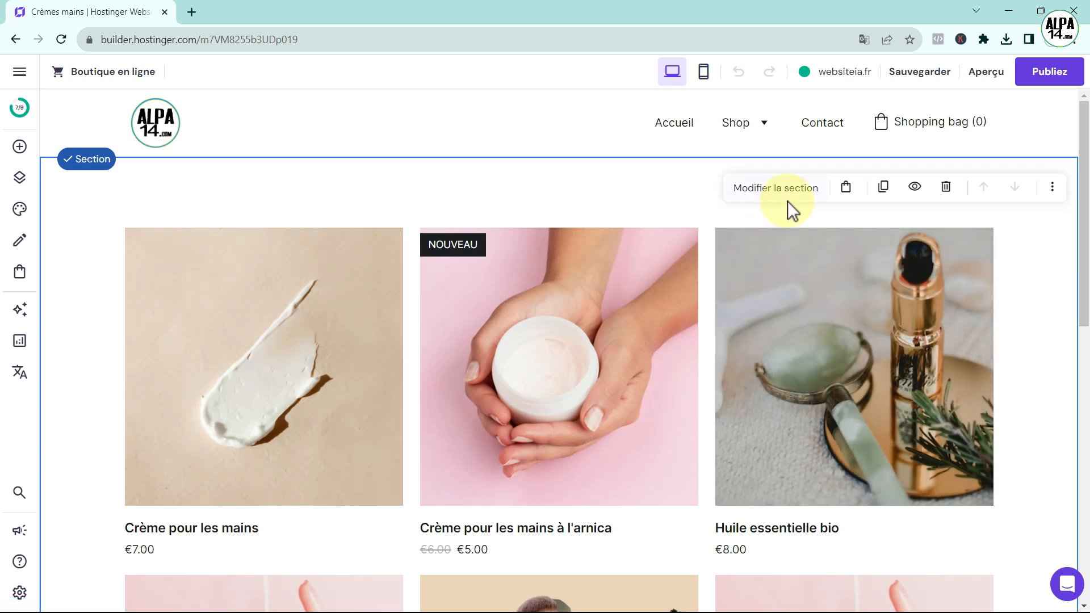
{"action": "left_click", "coordinate": [760, 189]}
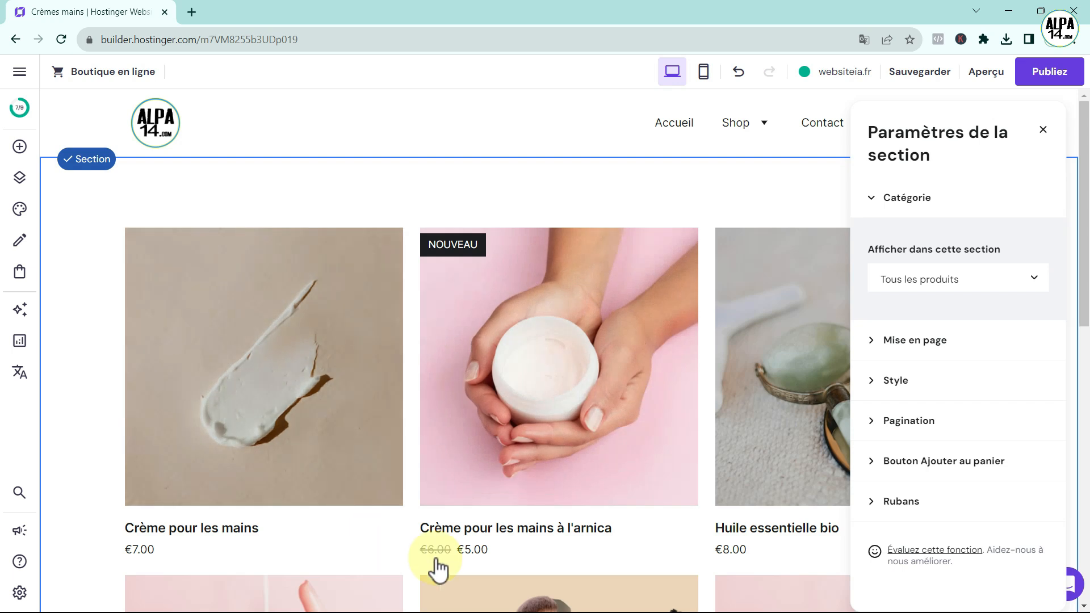
{"action": "left_click", "coordinate": [1039, 278]}
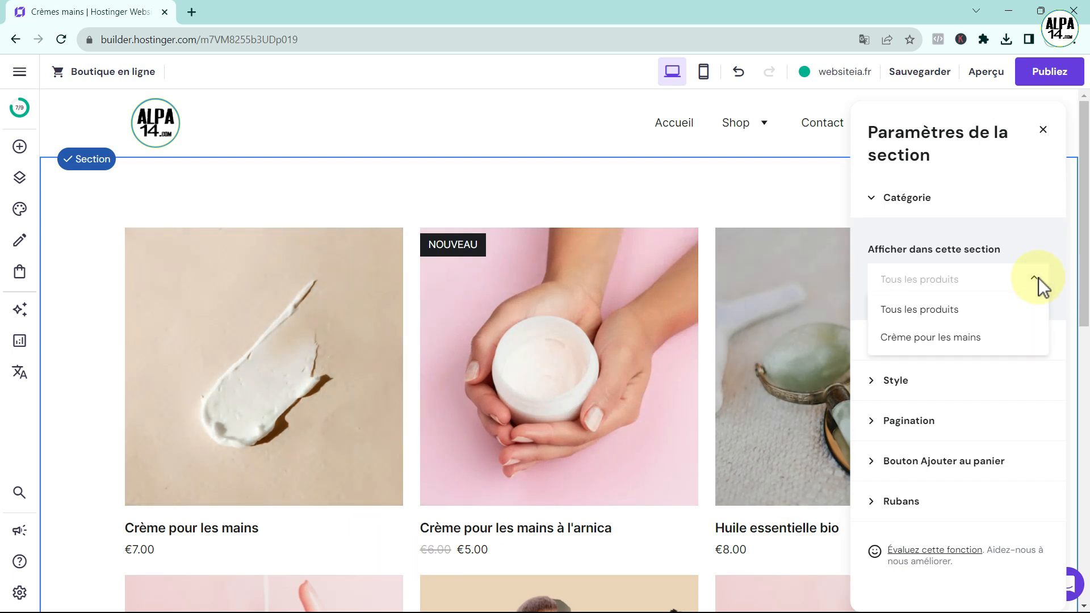
{"action": "left_click", "coordinate": [941, 337]}
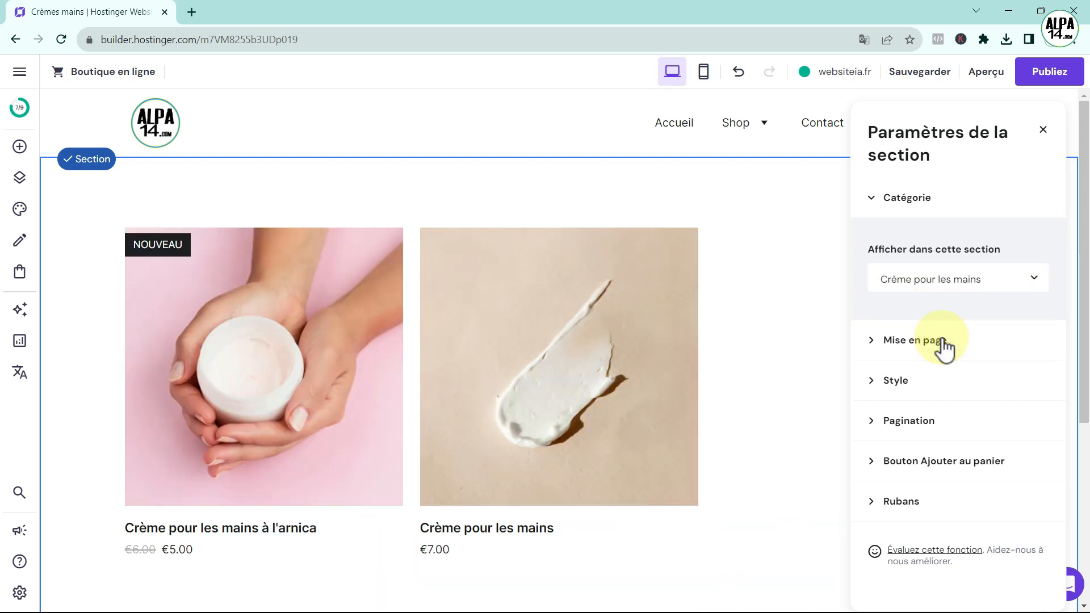
{"action": "left_click", "coordinate": [789, 342]}
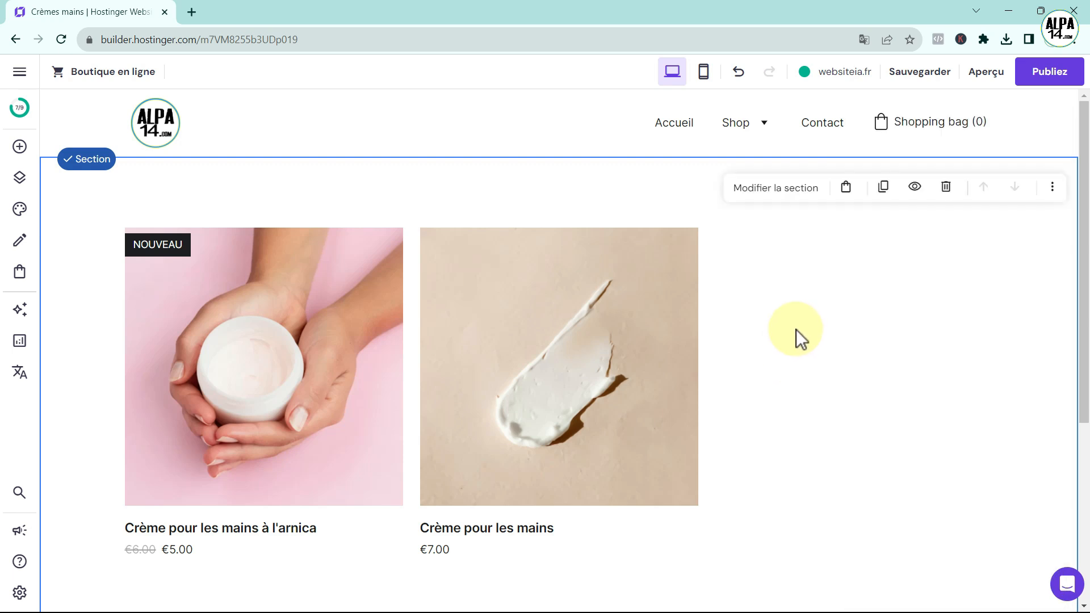
Compare the products on the Shop page with those on its "Crèmes mains" subpage
{"action": "left_click", "coordinate": [736, 125]}
{"action": "scroll", "coordinate": [738, 134], "scroll_direction": "down", "scroll_amount": 4}
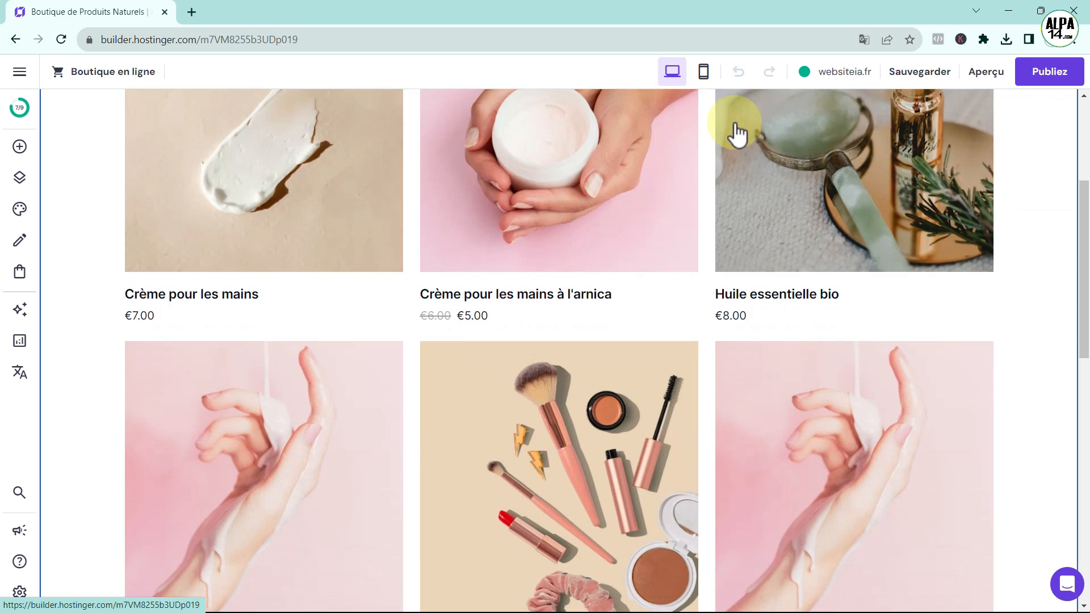
{"action": "scroll", "coordinate": [778, 365], "scroll_direction": "up", "scroll_amount": 4}
{"action": "mouse_move", "coordinate": [754, 121]}
{"action": "left_click", "coordinate": [753, 150]}
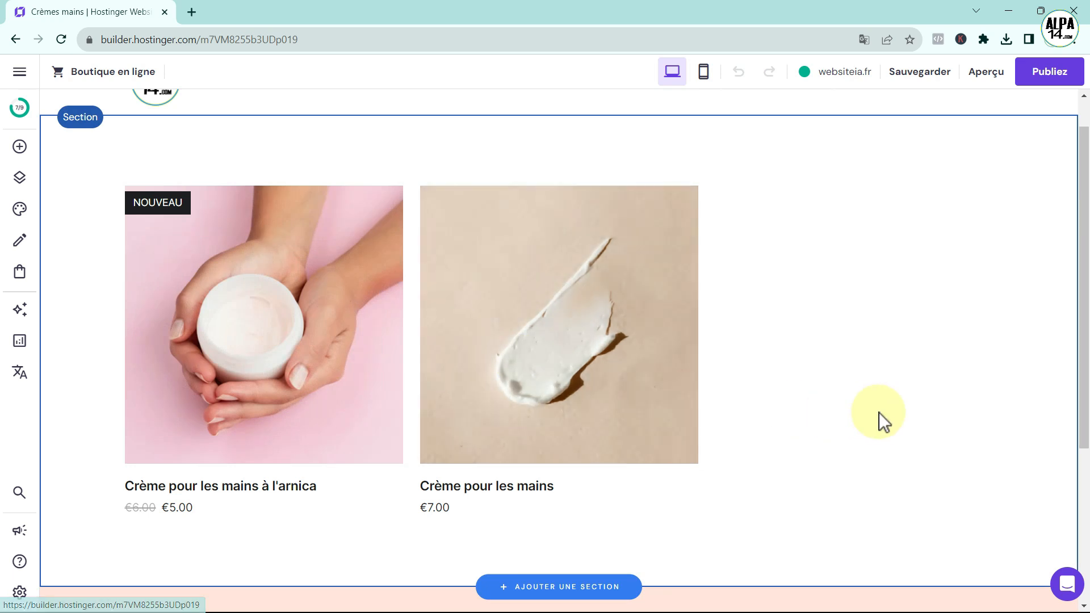
{"action": "scroll", "coordinate": [879, 412], "scroll_direction": "up", "scroll_amount": 1}
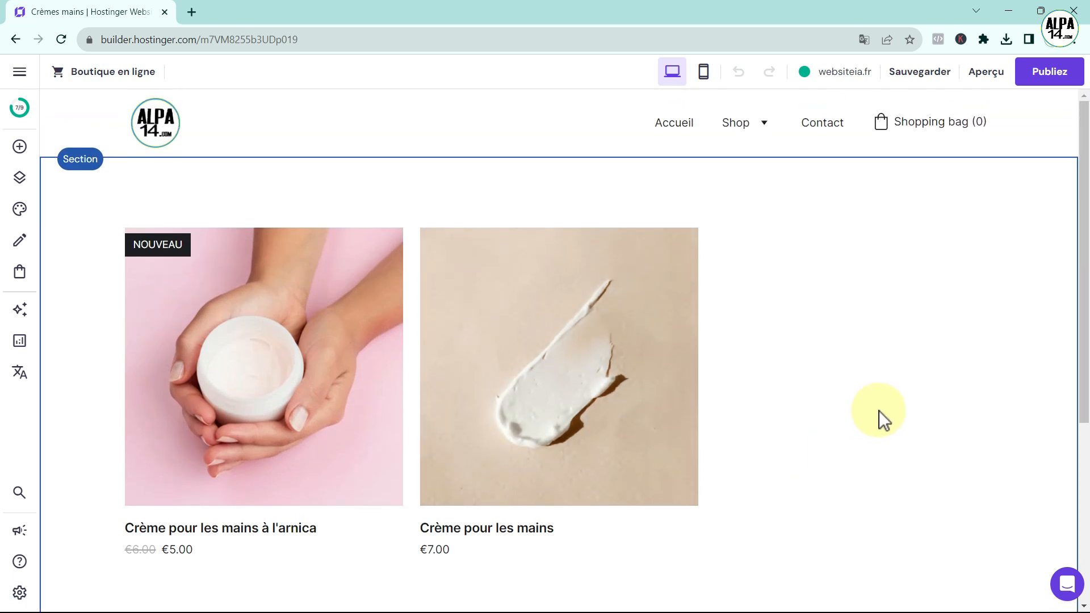
Add the "A propos" section with text beside an image above the products, and delete its "OUR STORY" text
{"action": "left_click", "coordinate": [519, 158]}
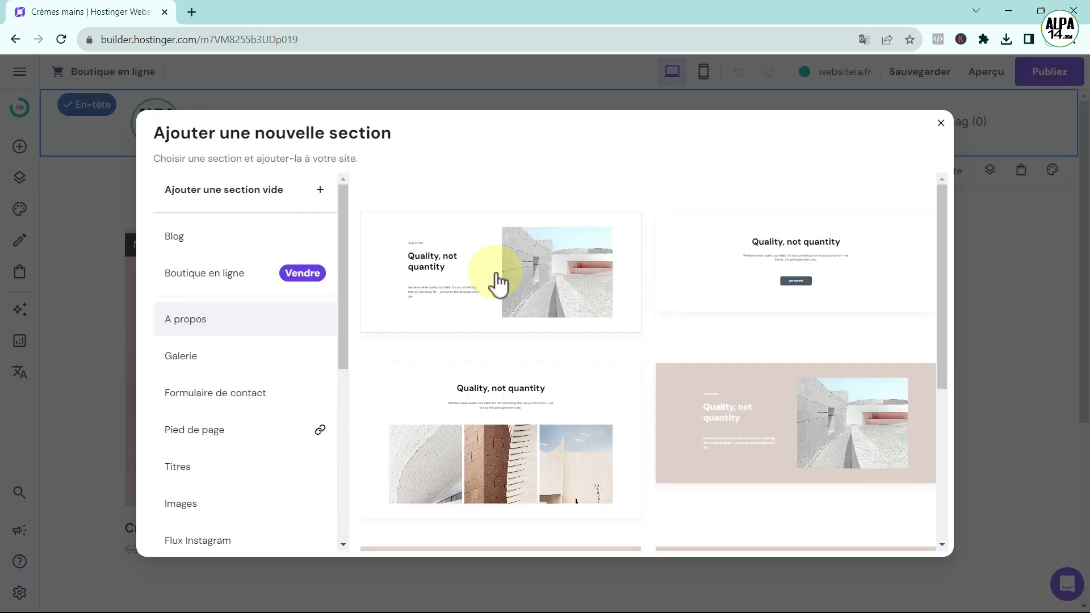
{"action": "left_click", "coordinate": [496, 276]}
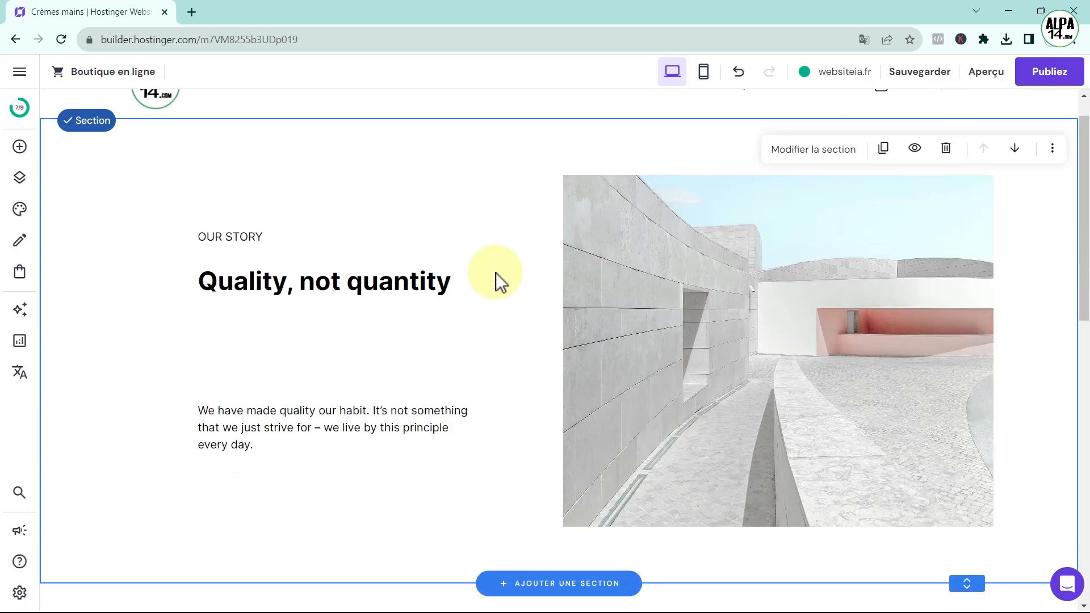
{"action": "left_click", "coordinate": [233, 237]}
{"action": "left_click", "coordinate": [477, 202]}
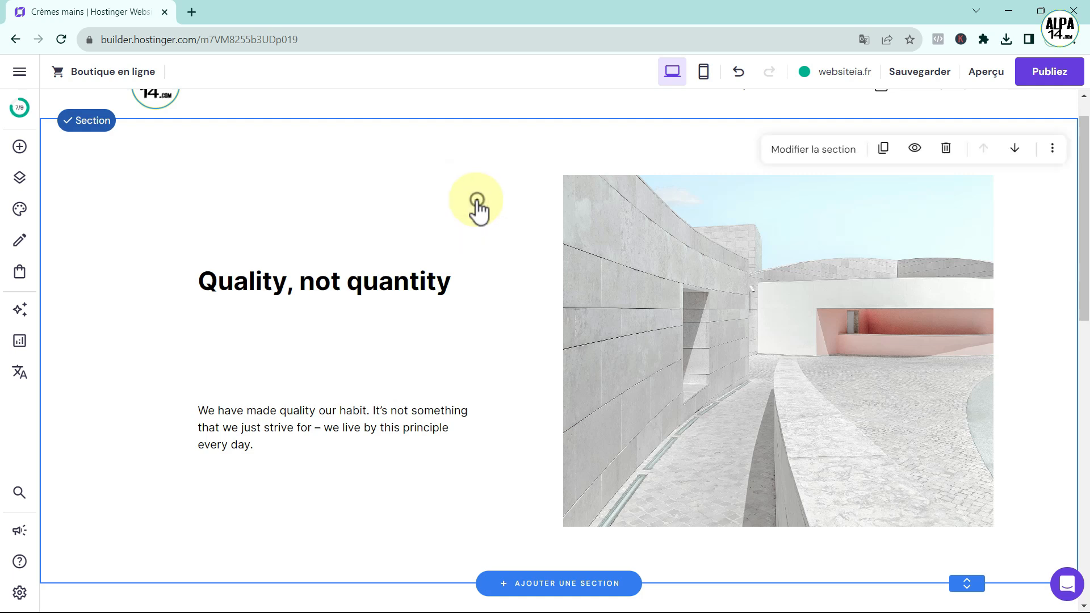
Delete the introduction section's body paragraph and move the "Quality, not quantity" heading slightly down and to the left
{"action": "left_click", "coordinate": [361, 420]}
{"action": "left_click", "coordinate": [476, 370]}
{"action": "left_click", "coordinate": [334, 286]}
{"action": "left_click_drag", "start_coordinate": [333, 283], "coordinate": [312, 323]}
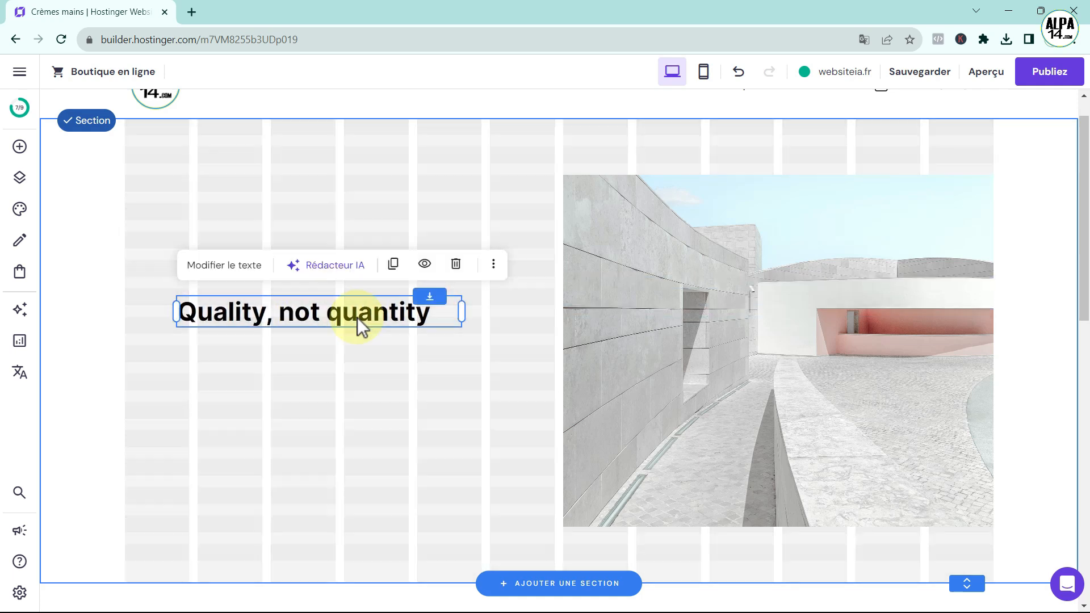
Replace the heading text with "Crèmes pour les mains" and apply the Rubrique 1 text style
{"action": "left_click", "coordinate": [244, 270]}
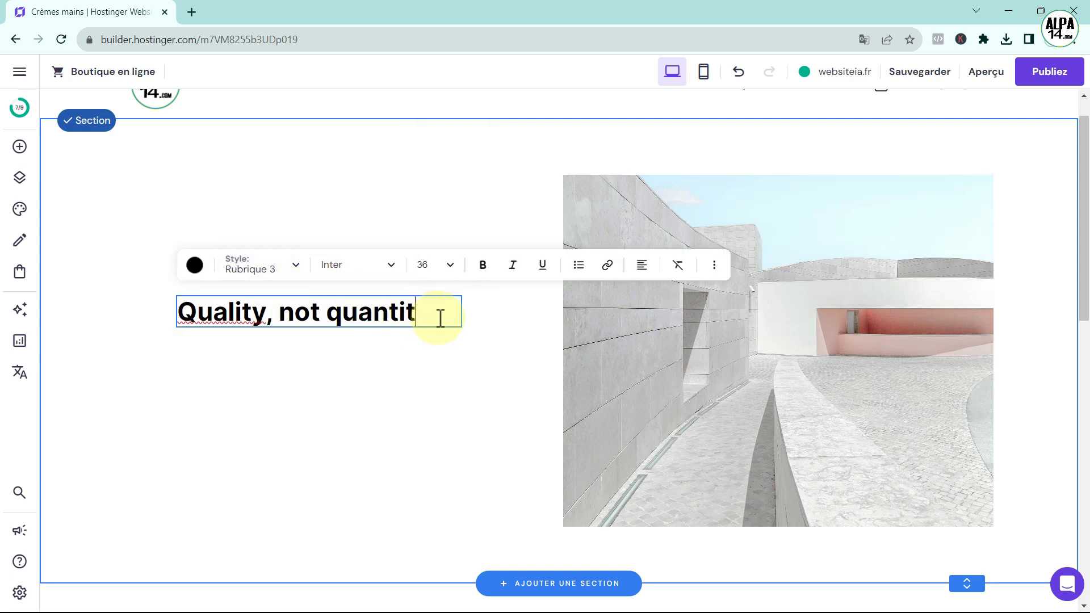
{"action": "key", "text": "BackSpace"}
{"action": "key", "text": "BackSpace"}
{"action": "key", "text": "BackSpace"}
{"action": "key", "text": "BackSpace"}
{"action": "key", "text": "BackSpace"}
{"action": "key", "text": "BackSpace"}
{"action": "key", "text": "BackSpace"}
{"action": "key", "text": "BackSpace"}
{"action": "key", "text": "BackSpace"}
{"action": "key", "text": "BackSpace"}
{"action": "key", "text": "BackSpace"}
{"action": "key", "text": "BackSpace"}
{"action": "key", "text": "BackSpace"}
{"action": "key", "text": "BackSpace"}
{"action": "key", "text": "BackSpace"}
{"action": "key", "text": "BackSpace"}
{"action": "key", "text": "BackSpace"}
{"action": "key", "text": "BackSpace"}
{"action": "key", "text": "BackSpace"}
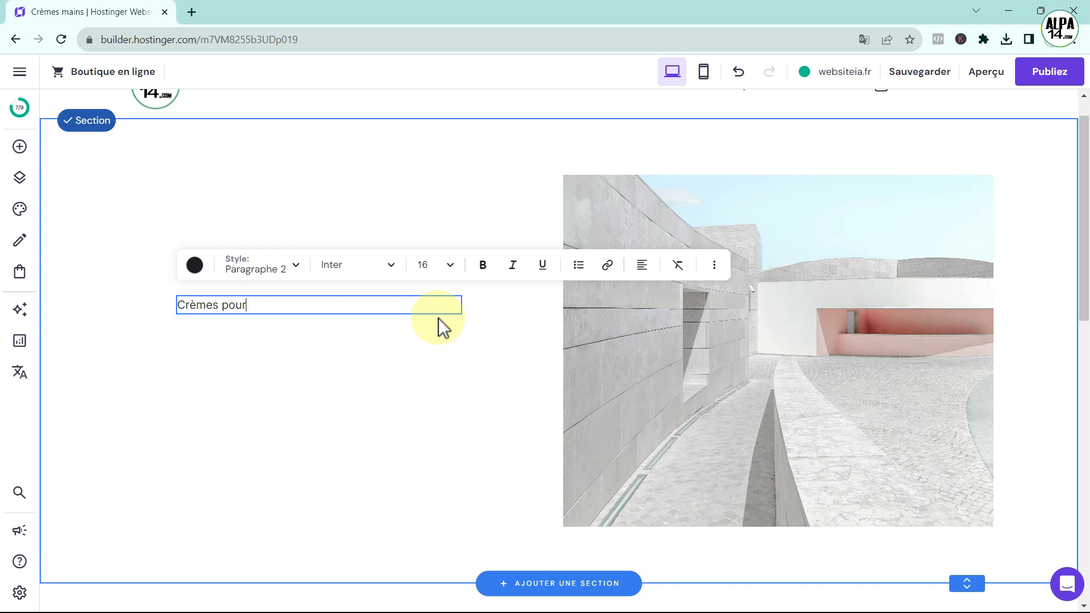
{"action": "type", "text": "Crèmes pour les mains"}
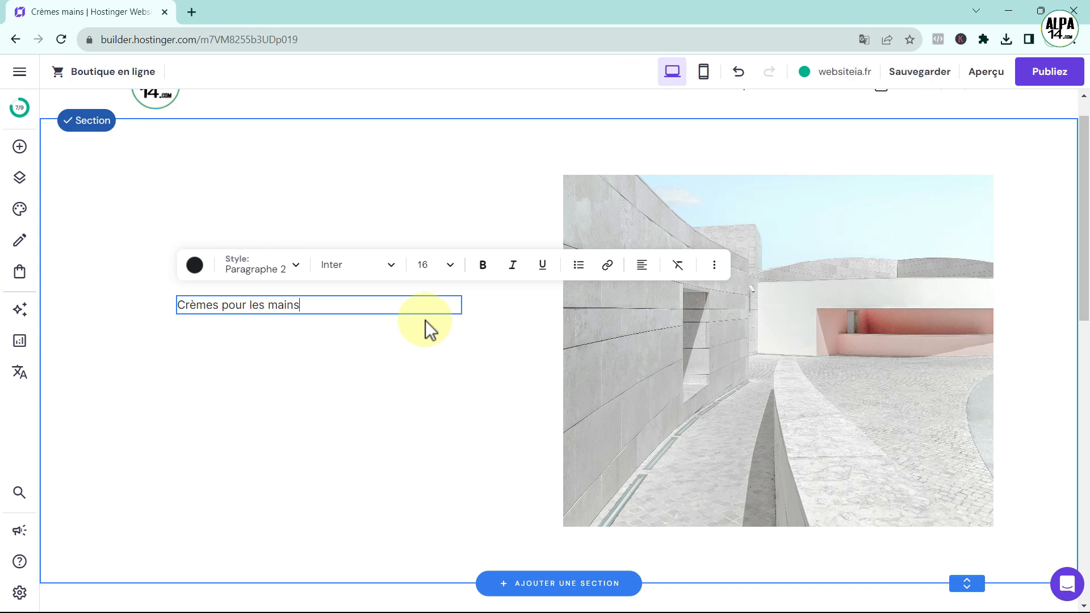
{"action": "left_click", "coordinate": [261, 270]}
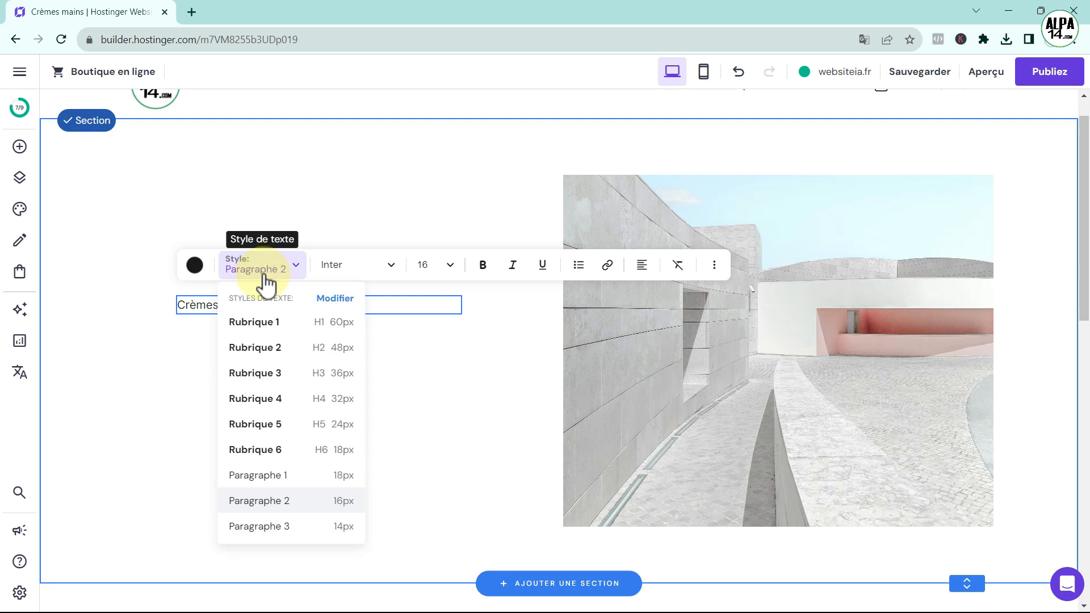
{"action": "left_click", "coordinate": [283, 322]}
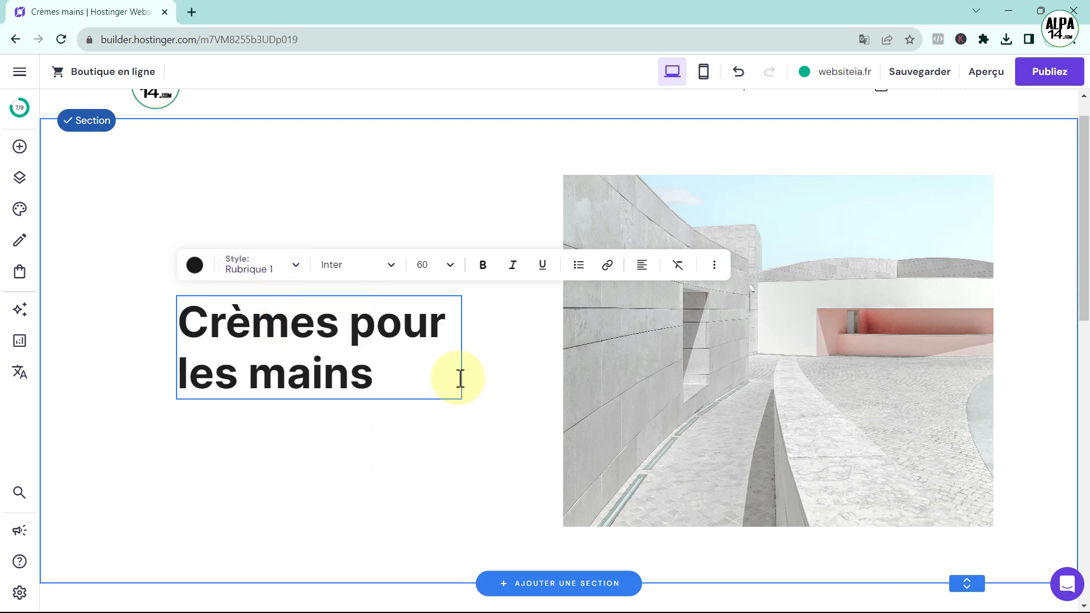
{"action": "left_click", "coordinate": [480, 371]}
Widen the "Crèmes pour les mains" heading box so the text fits on two lines, and move it up
{"action": "left_click", "coordinate": [399, 361]}
{"action": "mouse_move", "coordinate": [172, 357]}
{"action": "left_mouse_down"}
{"action": "mouse_move", "coordinate": [117, 350]}
{"action": "mouse_move", "coordinate": [191, 356]}
{"action": "left_mouse_up"}
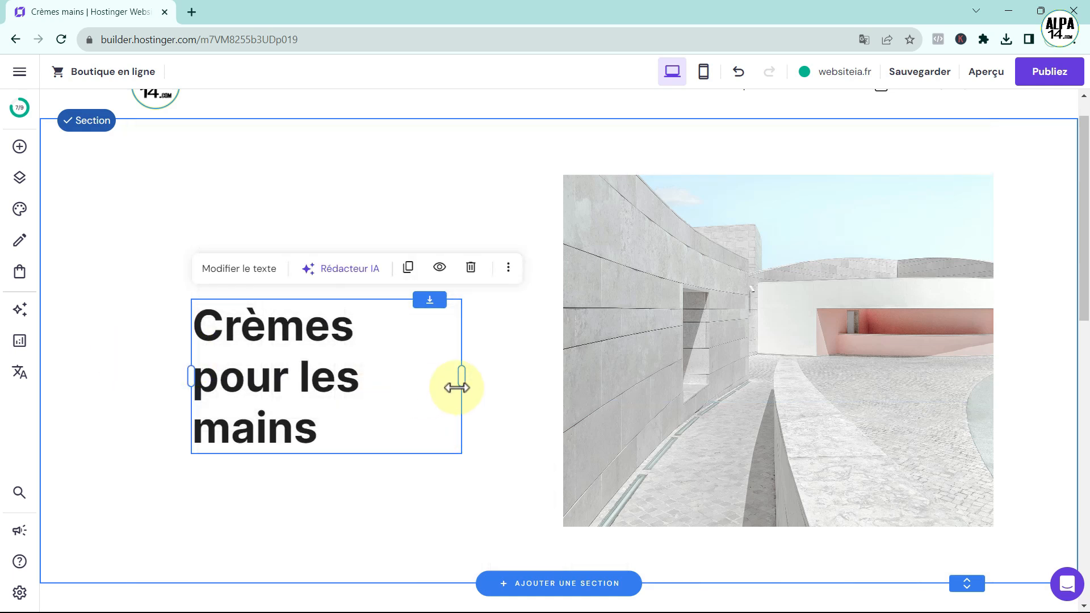
{"action": "left_click_drag", "start_coordinate": [463, 381], "coordinate": [519, 379]}
{"action": "left_click_drag", "start_coordinate": [365, 369], "coordinate": [365, 329]}
Shrink the introduction section's image proportionally and shift it slightly down and to the right
{"action": "left_click", "coordinate": [706, 324]}
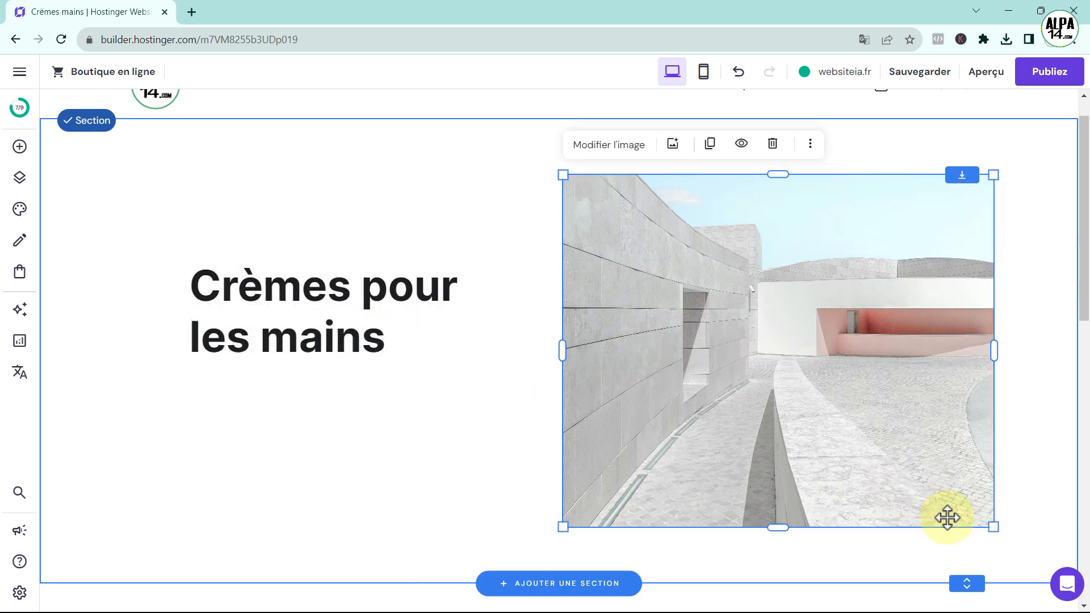
{"action": "left_click_drag", "start_coordinate": [994, 526], "coordinate": [831, 393]}
{"action": "left_click_drag", "start_coordinate": [714, 321], "coordinate": [732, 347]}
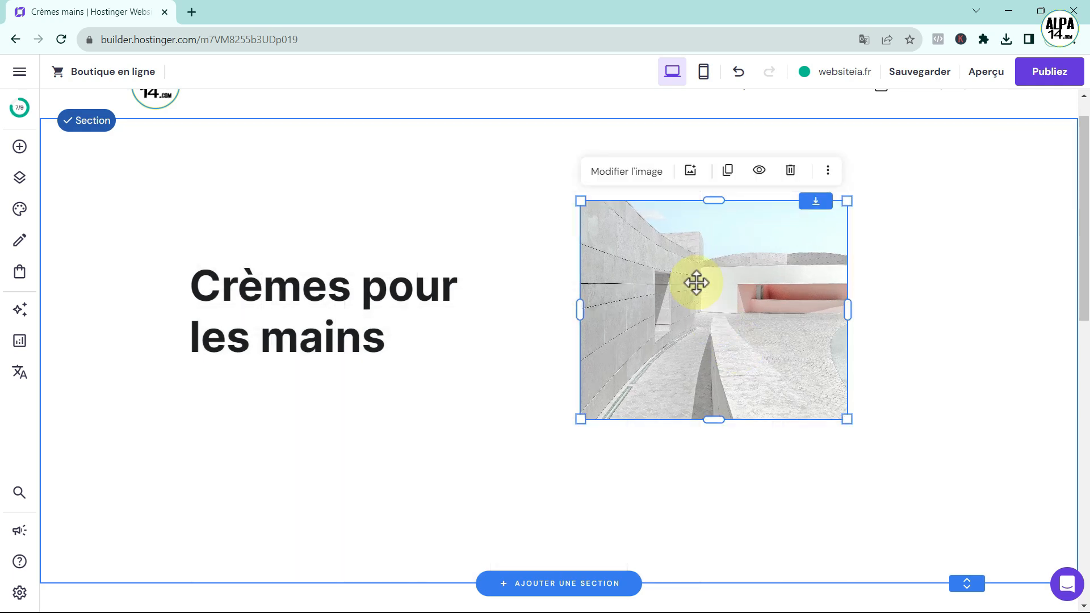
Replace the introduction section's image with "ban-nat" from the media library
{"action": "left_click", "coordinate": [630, 173]}
{"action": "left_click", "coordinate": [934, 398]}
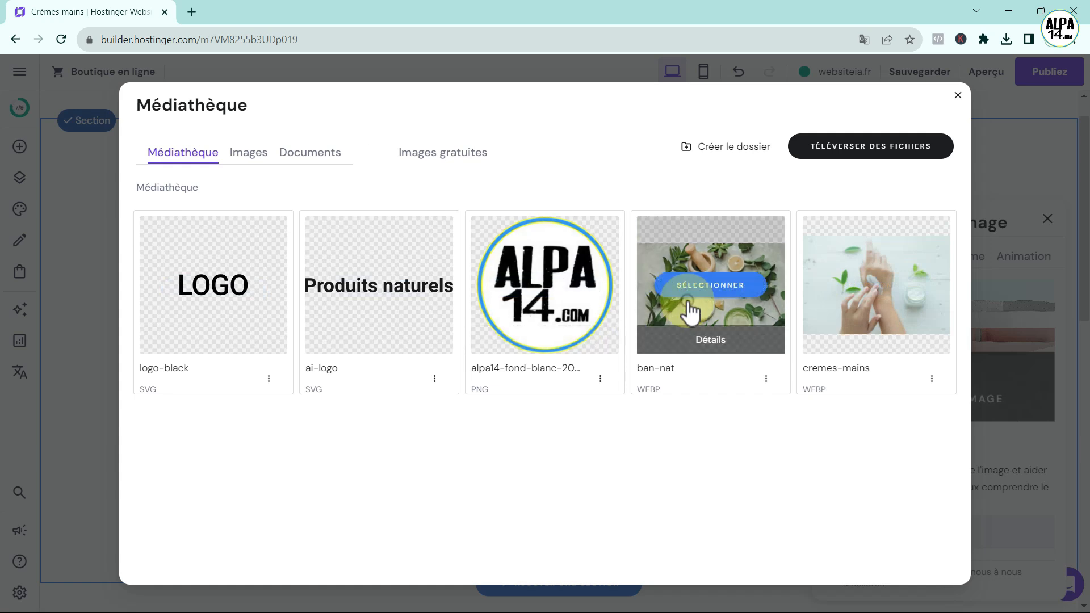
{"action": "left_click", "coordinate": [690, 306]}
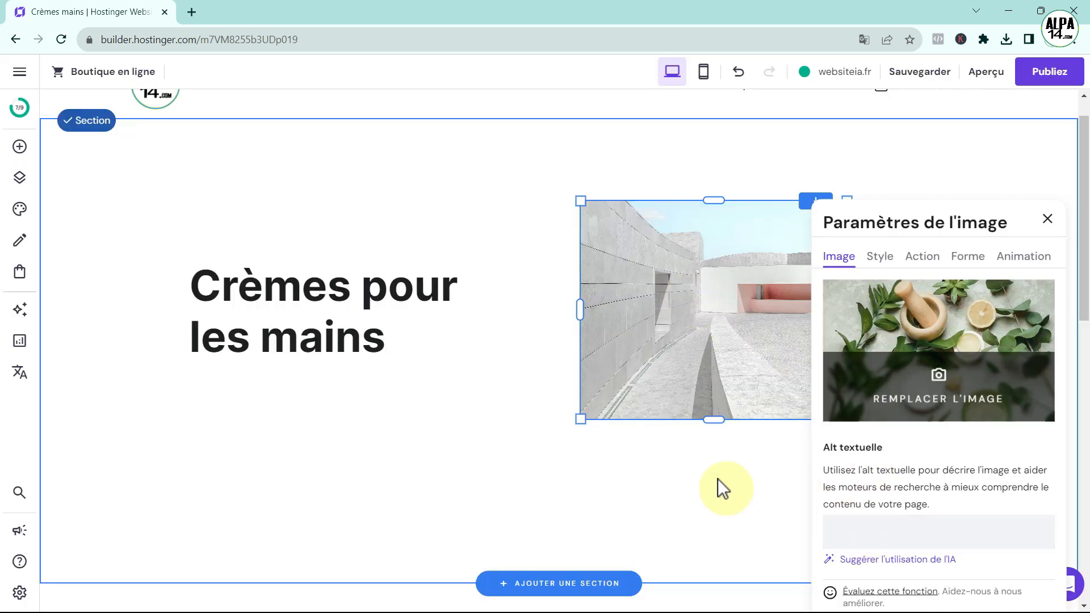
{"action": "left_click", "coordinate": [760, 504]}
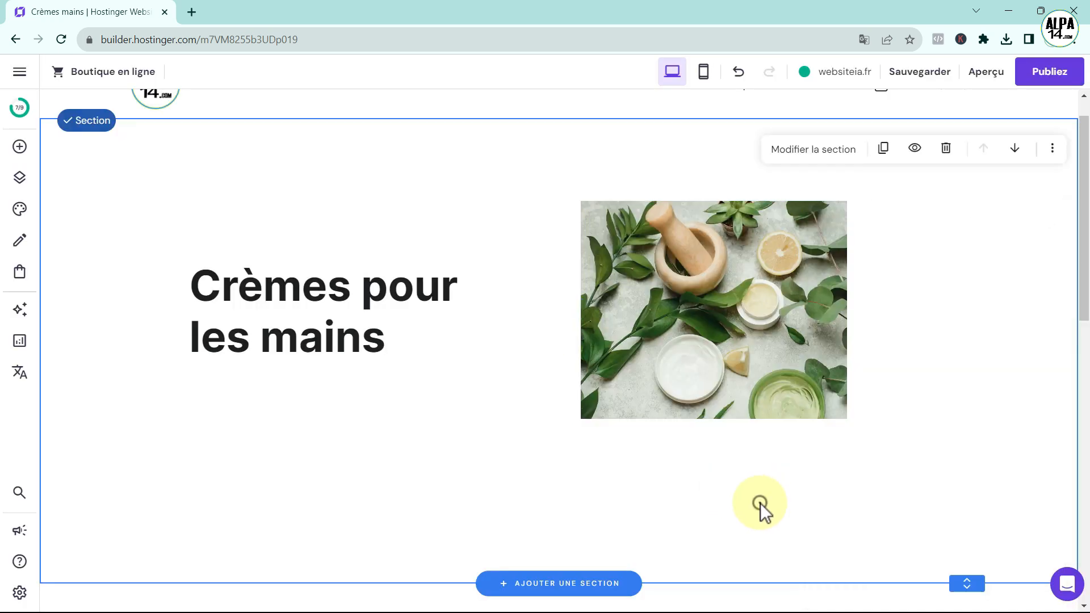
Reduce the introduction section's height to bring the products closer, and adjust the image's position within it
{"action": "left_click", "coordinate": [721, 334]}
{"action": "mouse_move", "coordinate": [721, 333]}
{"action": "left_mouse_down"}
{"action": "mouse_move", "coordinate": [713, 363]}
{"action": "mouse_move", "coordinate": [730, 348]}
{"action": "left_mouse_up"}
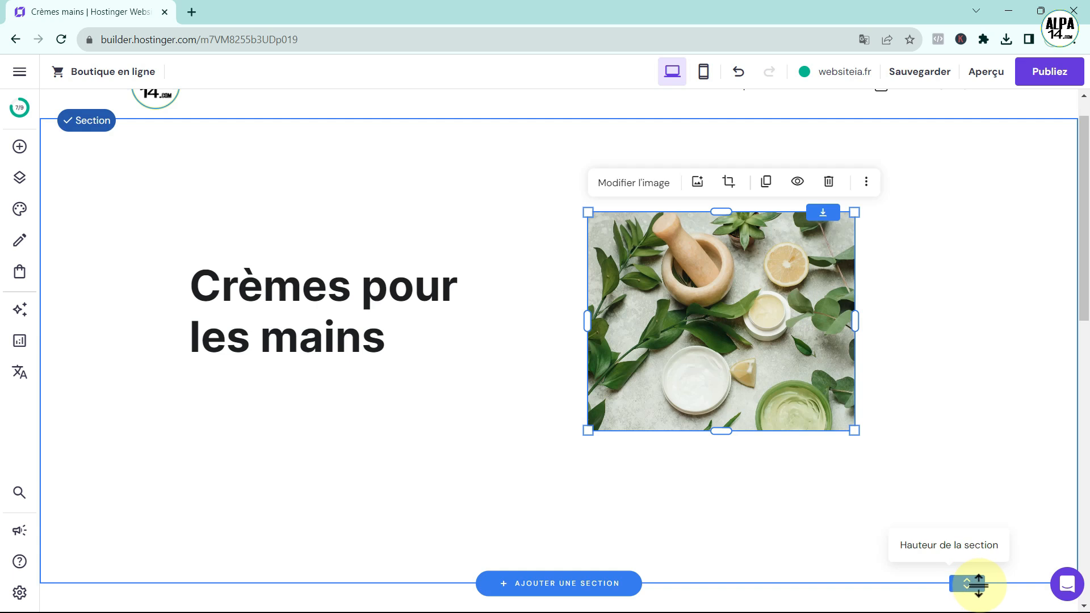
{"action": "left_click_drag", "start_coordinate": [971, 584], "coordinate": [976, 463]}
{"action": "left_click_drag", "start_coordinate": [748, 346], "coordinate": [737, 329]}
Set the introduction section's background colour to the muted beige #e0cdc4
{"action": "left_click", "coordinate": [201, 199]}
{"action": "left_click", "coordinate": [799, 150]}
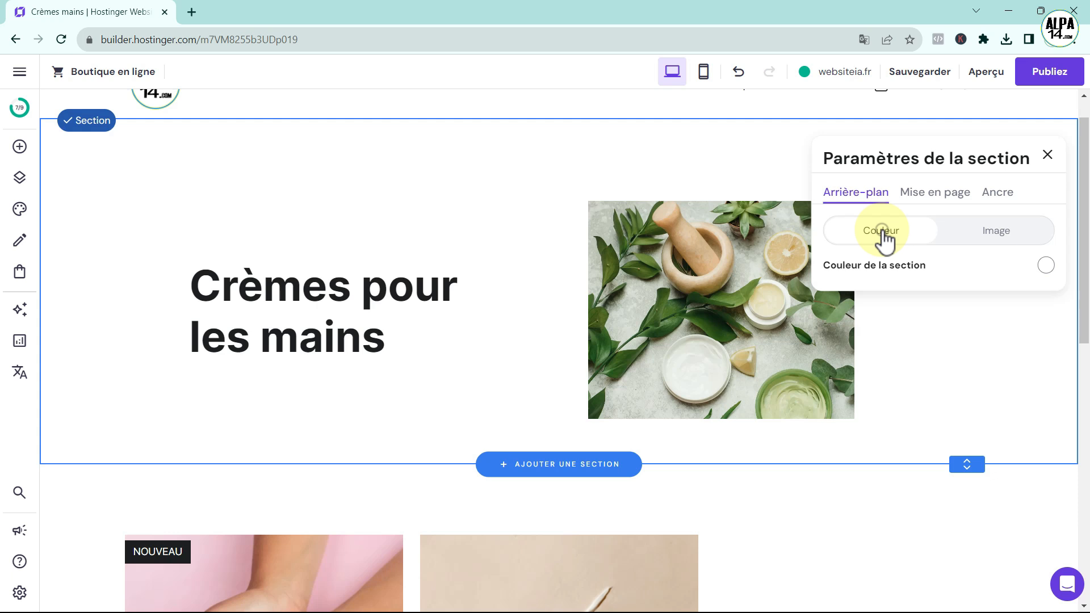
{"action": "left_click", "coordinate": [1046, 266]}
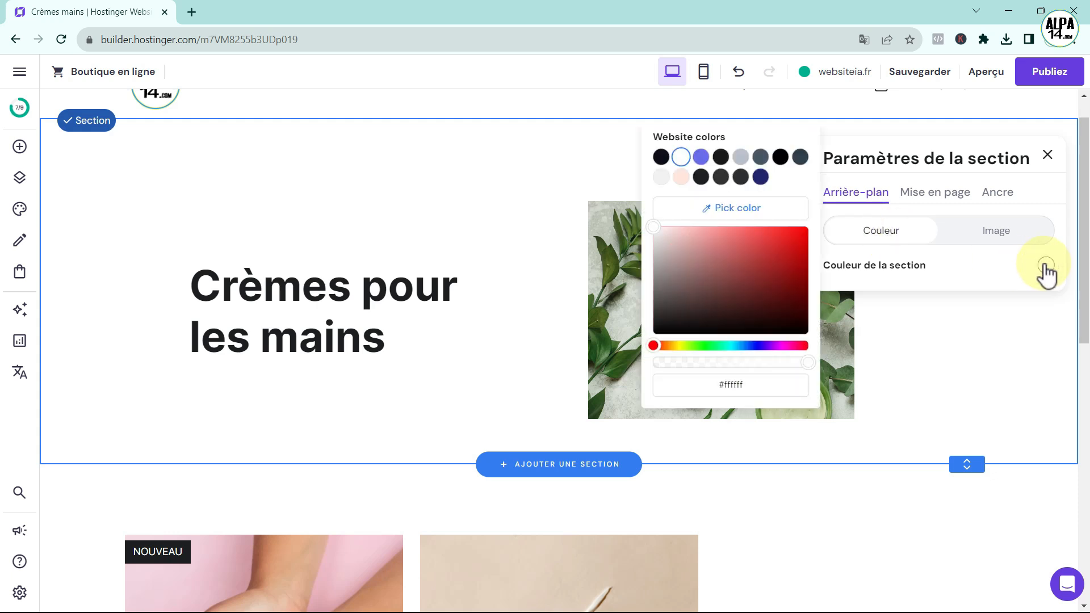
{"action": "left_click", "coordinate": [682, 177]}
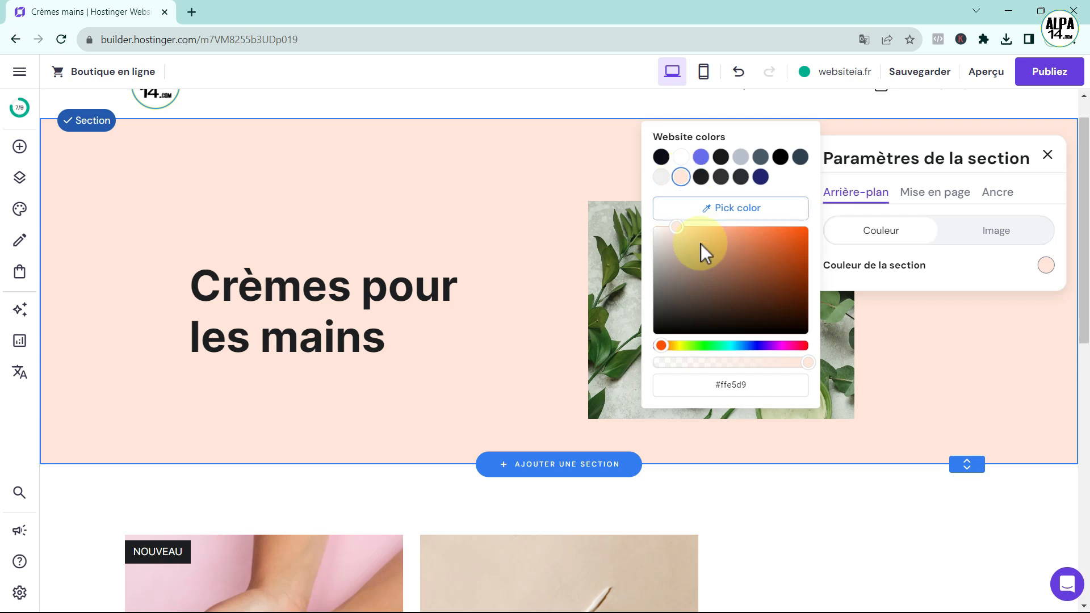
{"action": "left_click", "coordinate": [674, 239]}
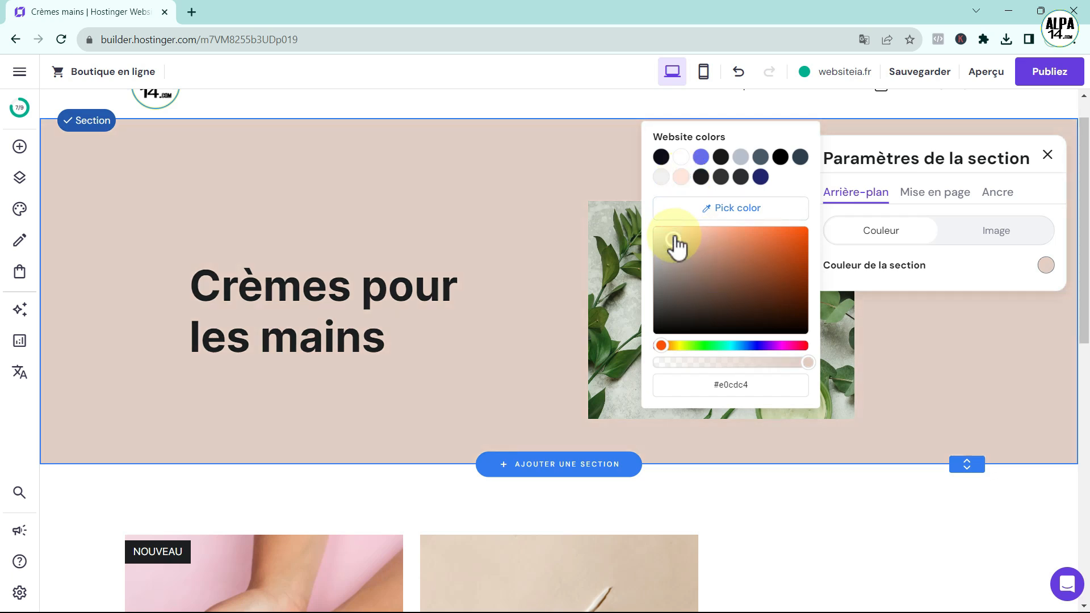
{"action": "left_click", "coordinate": [943, 375]}
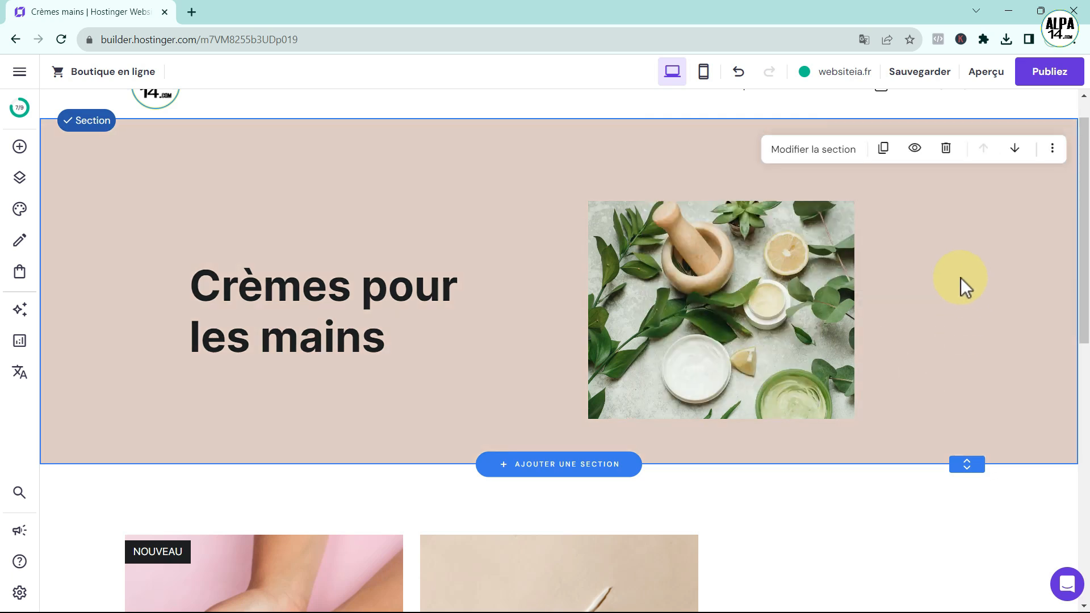
Apply the rounded, almost circular organic shape to the introduction section's image
{"action": "left_click", "coordinate": [755, 314]}
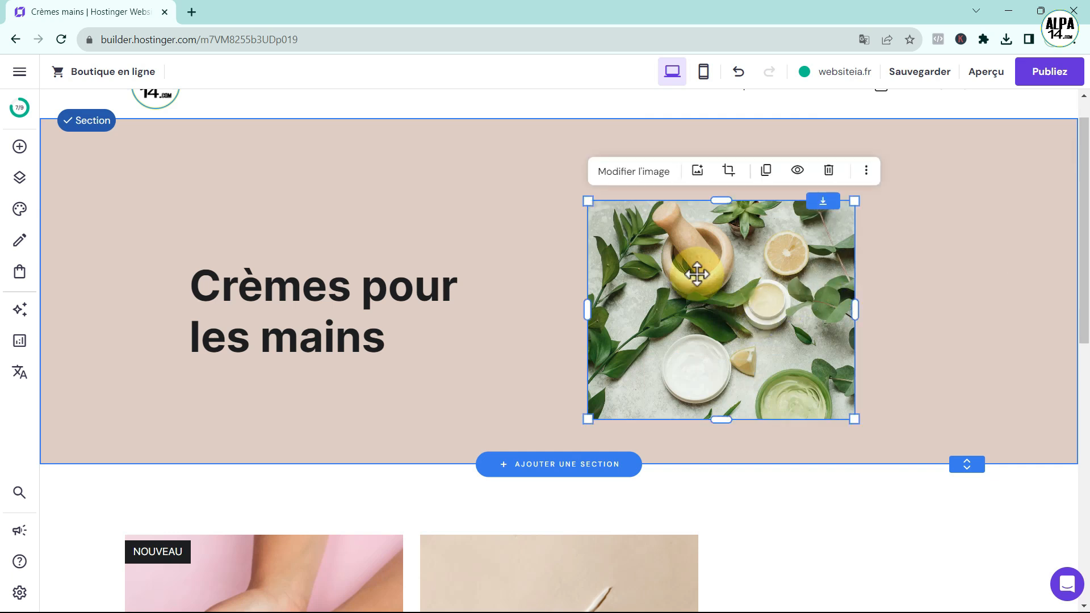
{"action": "left_click", "coordinate": [634, 172]}
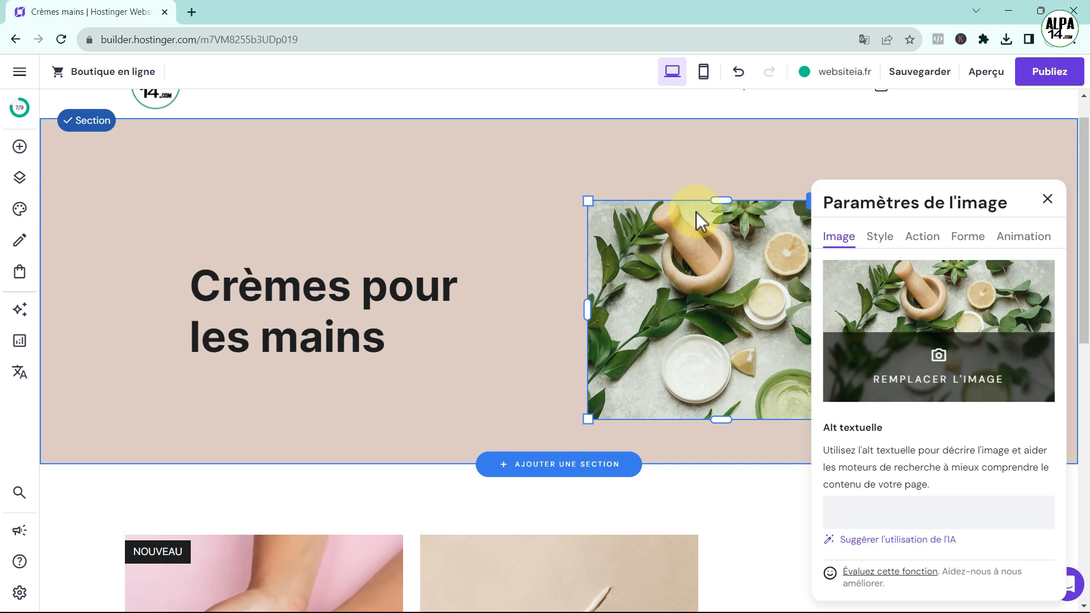
{"action": "left_click", "coordinate": [969, 239]}
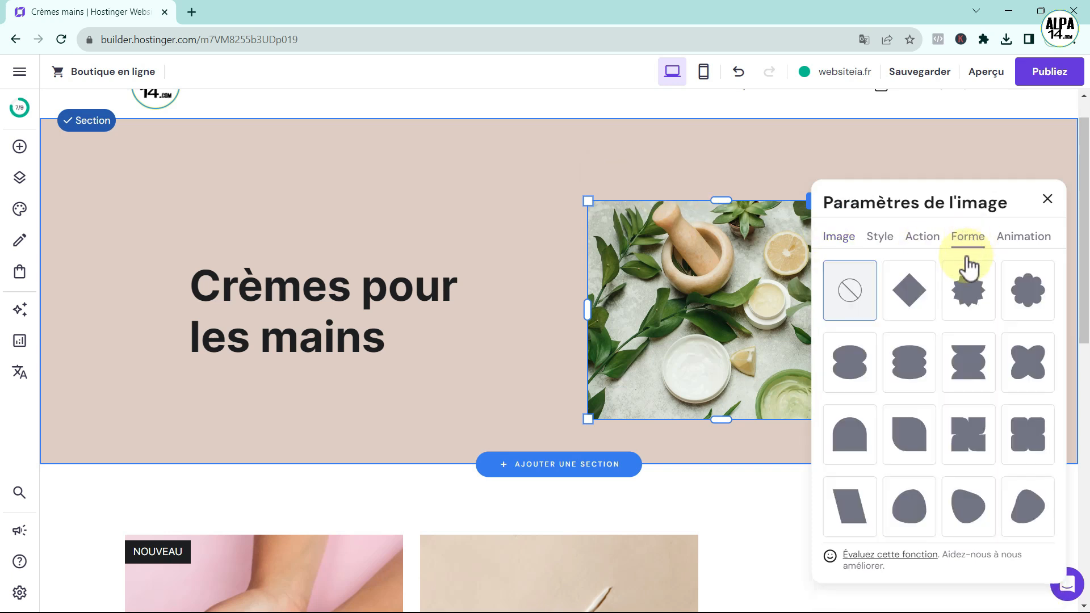
{"action": "left_click", "coordinate": [910, 511]}
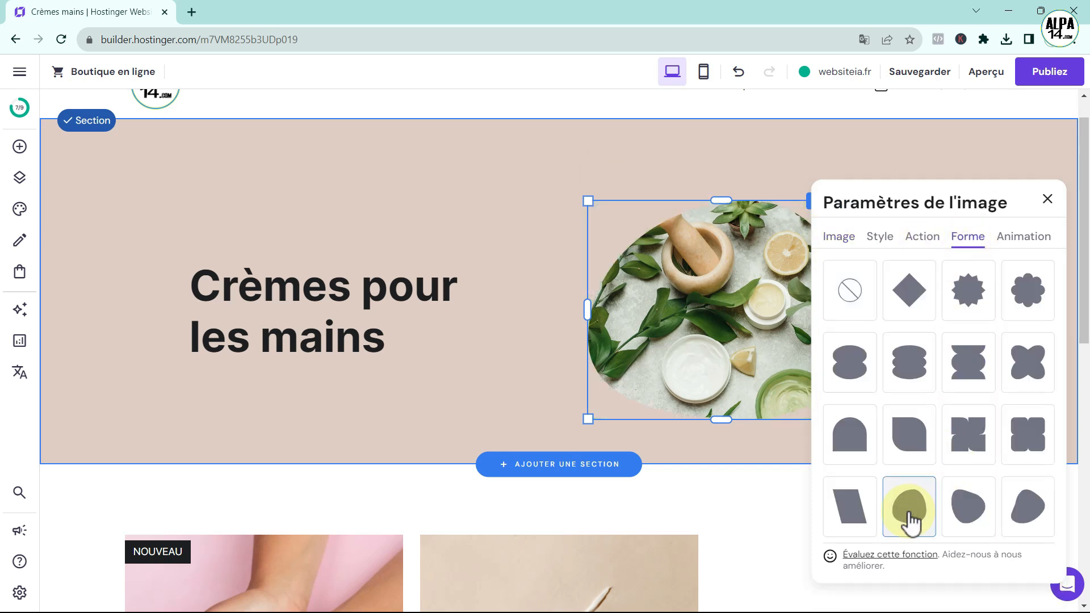
{"action": "left_click", "coordinate": [507, 323]}
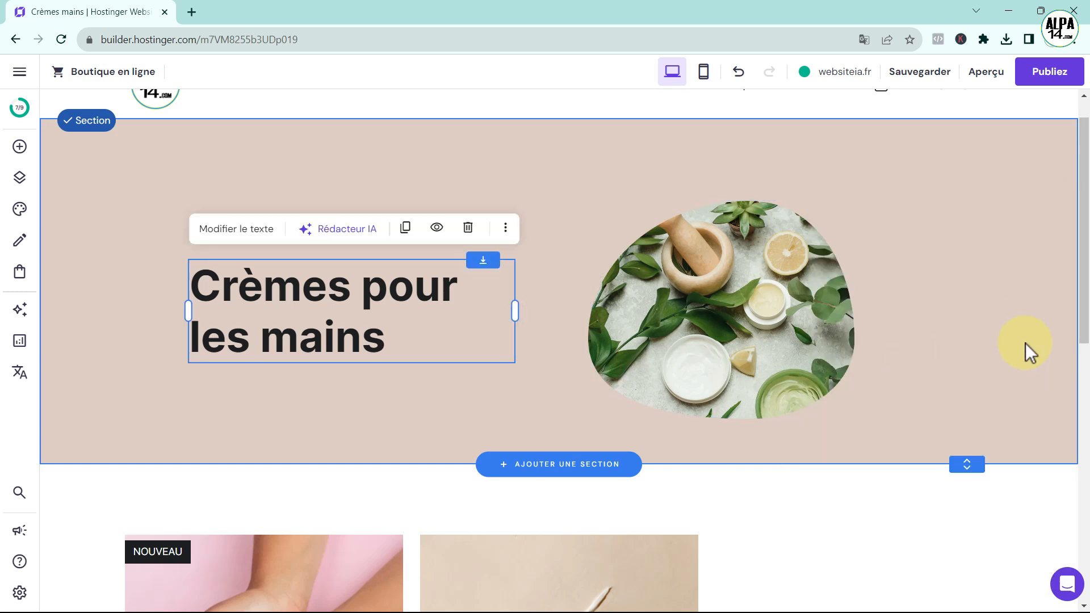
Look over the whole "Crèmes mains" page, from its introduction section to the products and footer
{"action": "scroll", "coordinate": [982, 336], "scroll_direction": "down", "scroll_amount": 8}
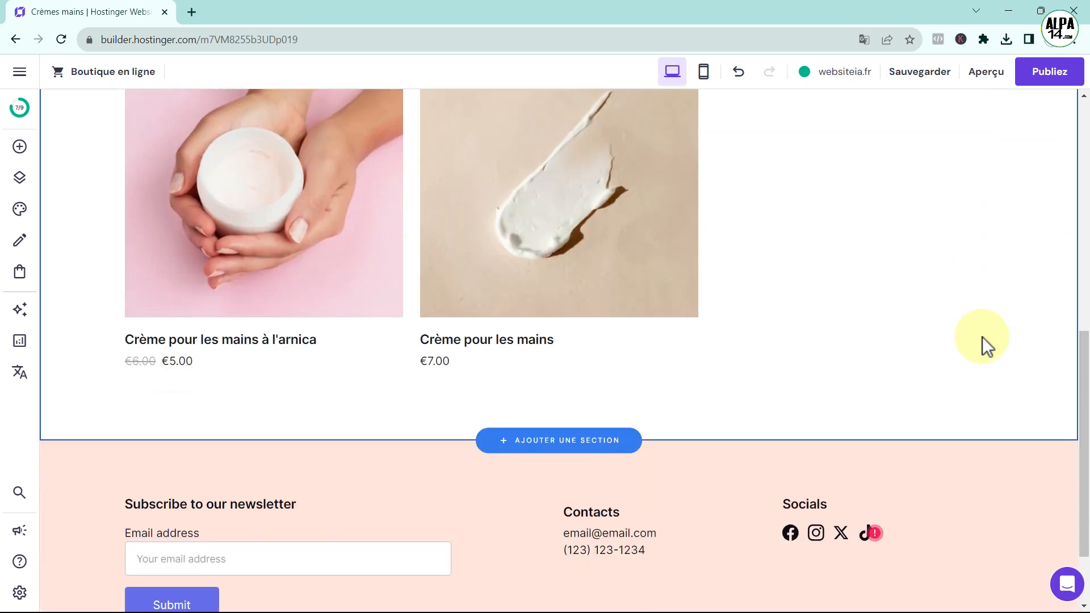
{"action": "scroll", "coordinate": [982, 336], "scroll_direction": "up", "scroll_amount": 8}
{"action": "scroll", "coordinate": [983, 336], "scroll_direction": "down", "scroll_amount": 5}
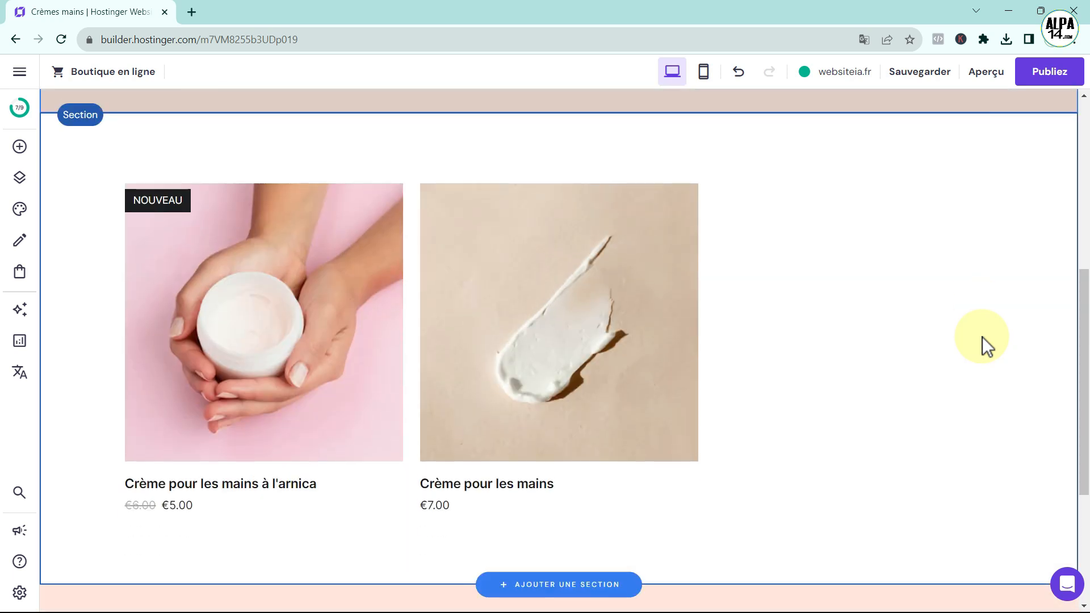
{"action": "scroll", "coordinate": [982, 336], "scroll_direction": "up", "scroll_amount": 6}
Switch to the home page (Accueil), start the site preview and look through the home page
{"action": "left_click", "coordinate": [674, 120]}
{"action": "mouse_move", "coordinate": [741, 103]}
{"action": "scroll", "coordinate": [745, 114], "scroll_direction": "up", "scroll_amount": 1}
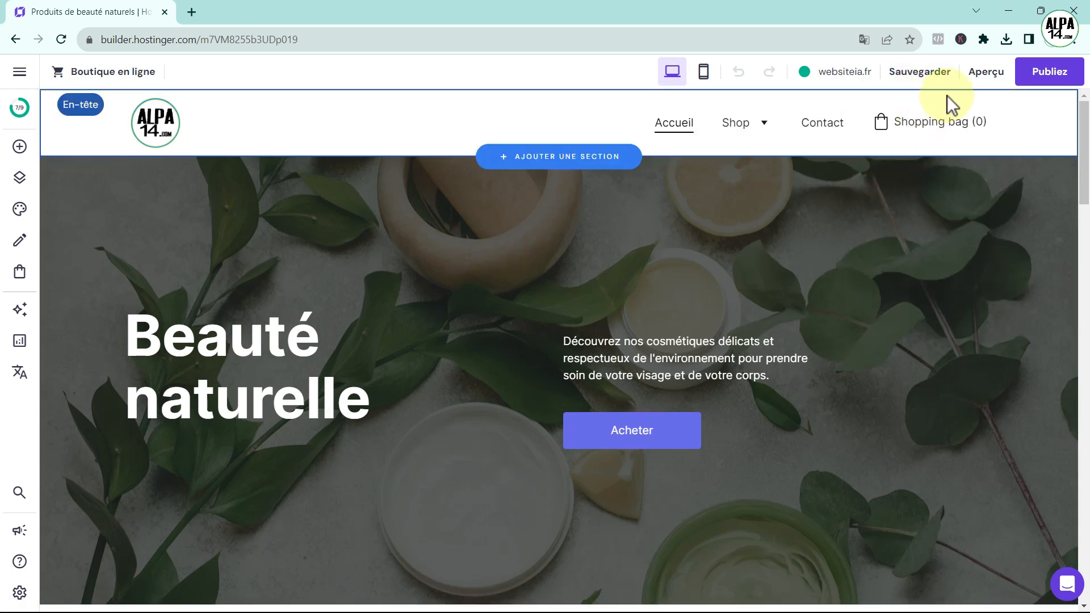
{"action": "left_click", "coordinate": [980, 71]}
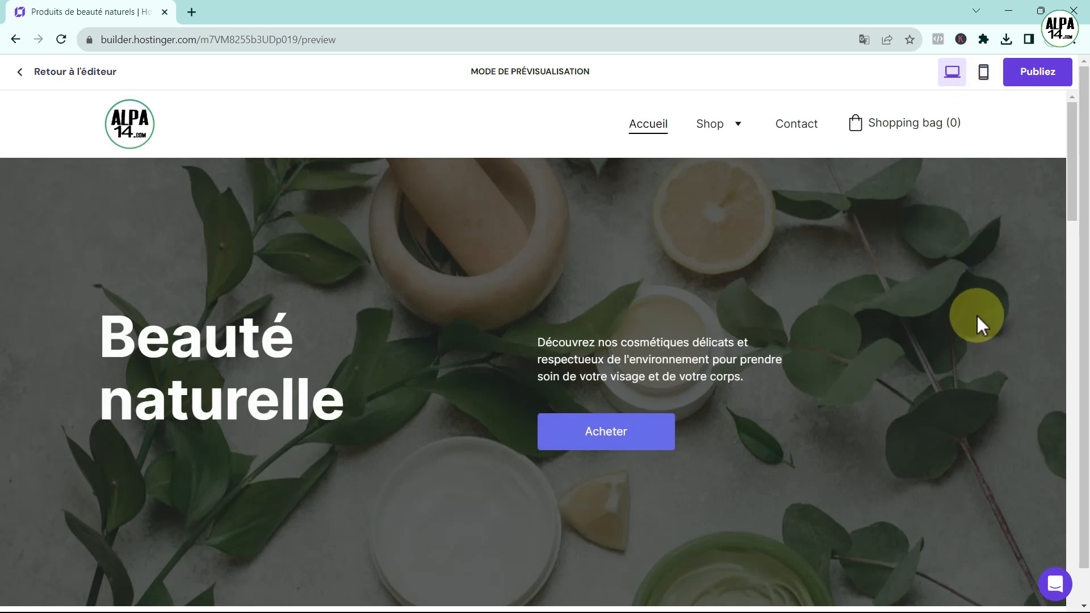
{"action": "scroll", "coordinate": [977, 316], "scroll_direction": "down", "scroll_amount": 10}
{"action": "scroll", "coordinate": [977, 315], "scroll_direction": "up", "scroll_amount": 8}
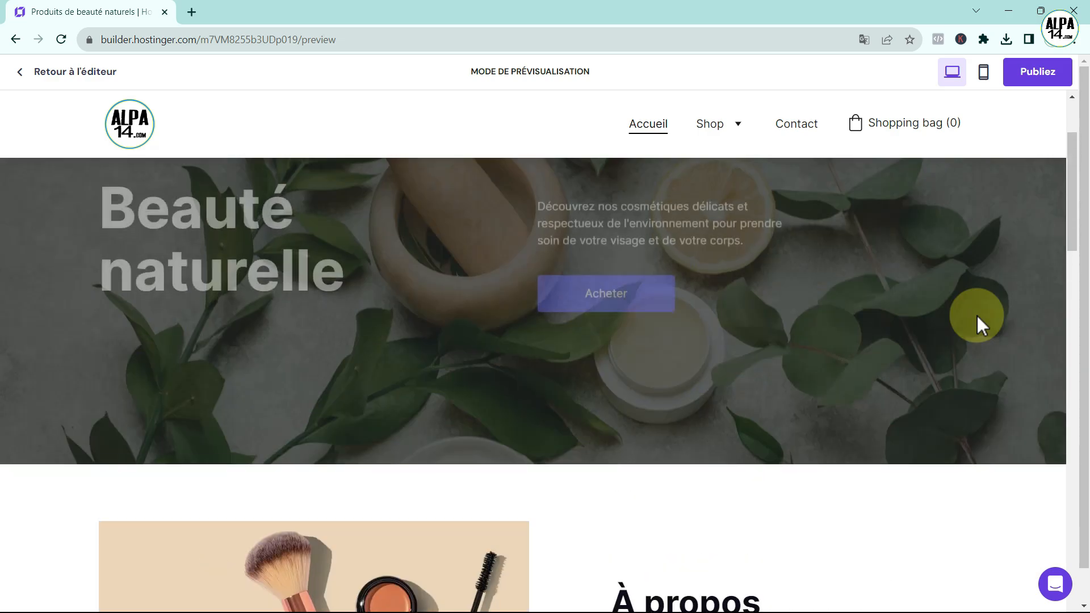
{"action": "scroll", "coordinate": [976, 316], "scroll_direction": "up", "scroll_amount": 2}
Check the Shop page and its "Crèmes mains" subpage in the site preview
{"action": "left_click", "coordinate": [711, 131]}
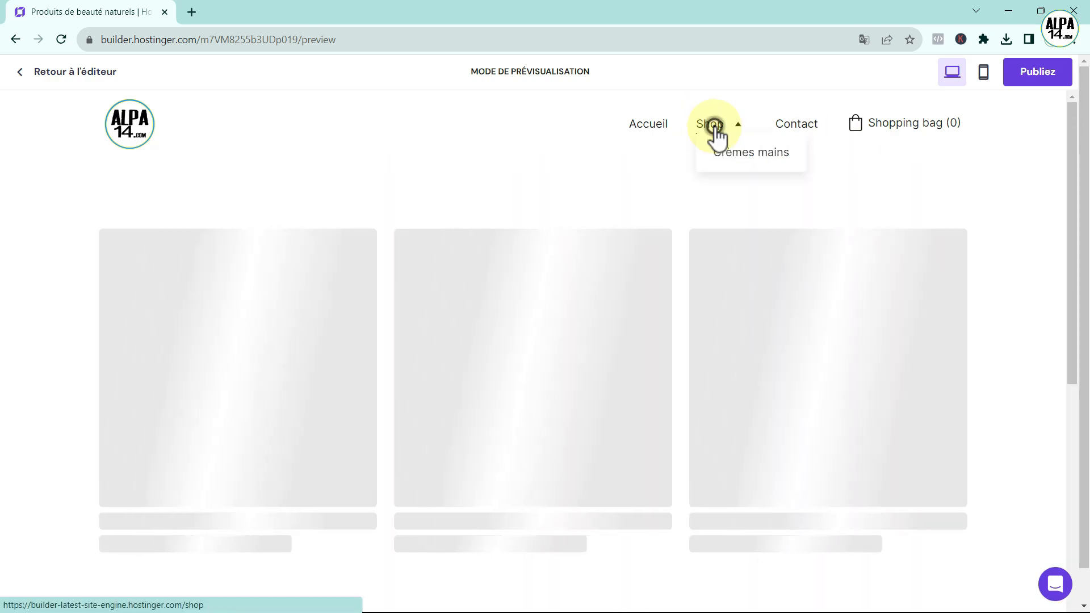
{"action": "scroll", "coordinate": [547, 402], "scroll_direction": "down", "scroll_amount": 15}
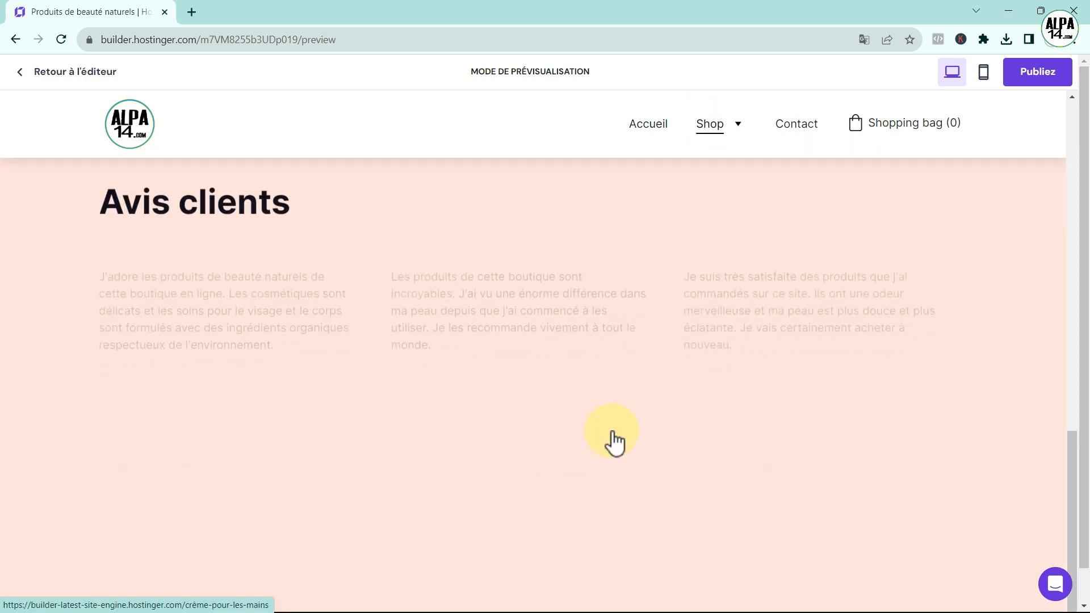
{"action": "scroll", "coordinate": [611, 440], "scroll_direction": "up", "scroll_amount": 14}
{"action": "scroll", "coordinate": [608, 437], "scroll_direction": "up", "scroll_amount": 1}
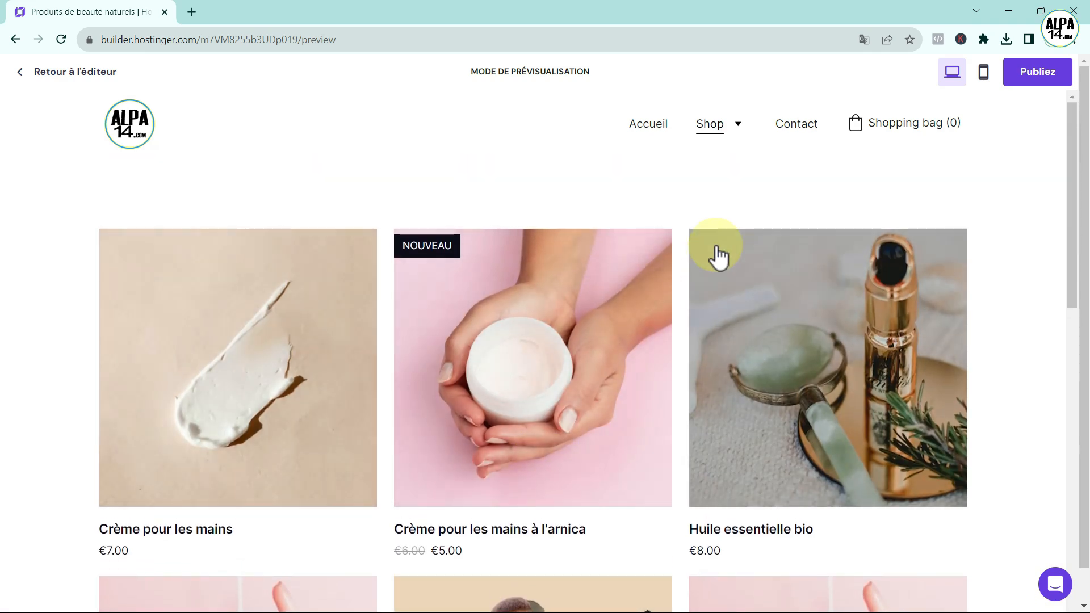
{"action": "left_click", "coordinate": [733, 152]}
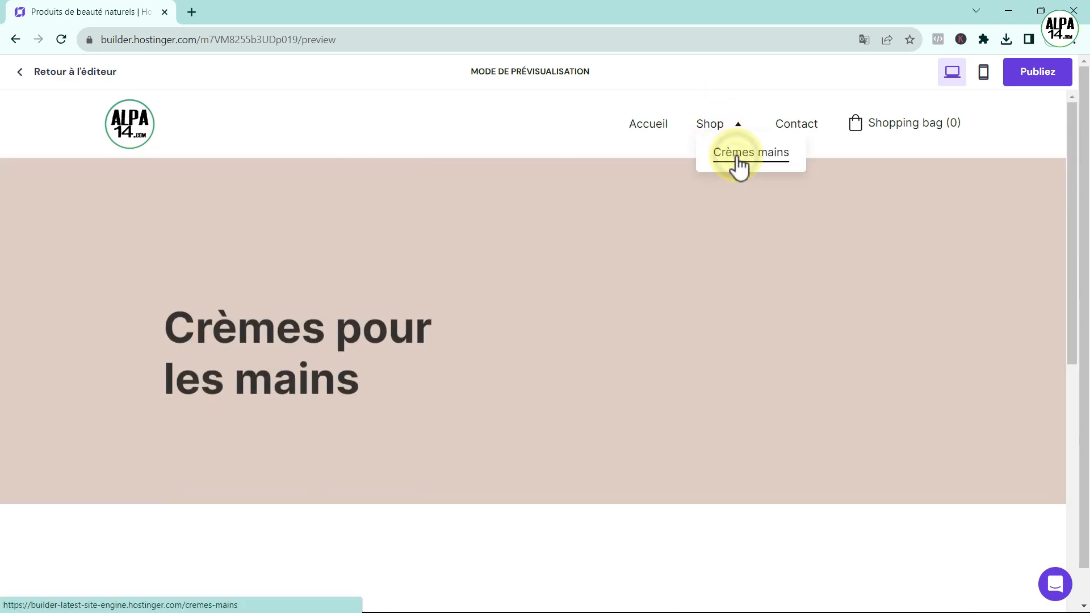
{"action": "scroll", "coordinate": [430, 338], "scroll_direction": "down", "scroll_amount": 3}
{"action": "scroll", "coordinate": [430, 338], "scroll_direction": "down", "scroll_amount": 5}
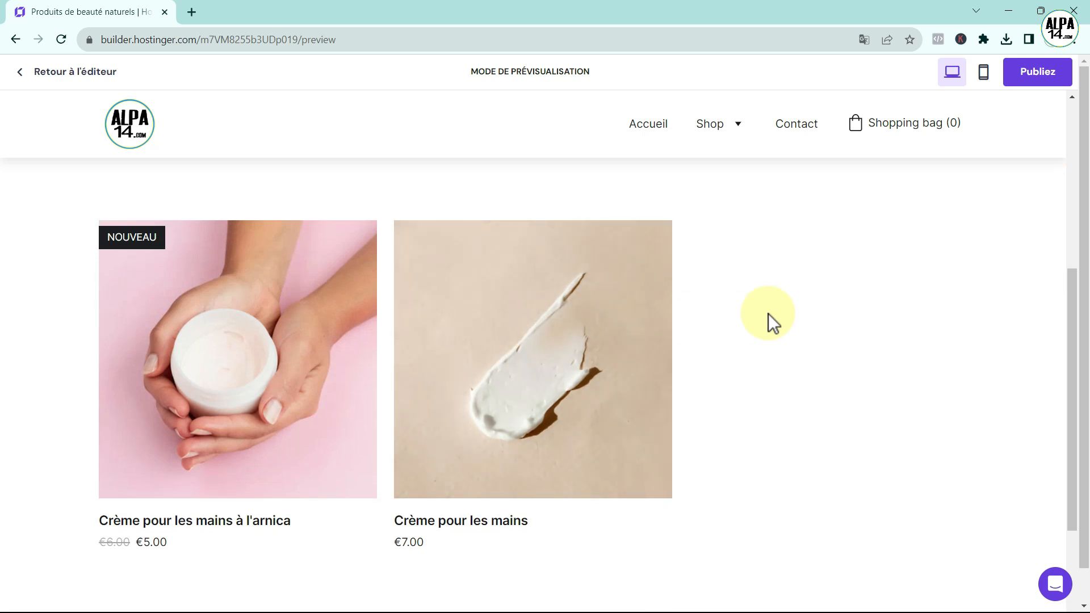
View the "Crème pour les mains à l'arnica" product page and try to add the product to the cart
{"action": "left_click", "coordinate": [220, 358]}
{"action": "scroll", "coordinate": [273, 360], "scroll_direction": "down", "scroll_amount": 2}
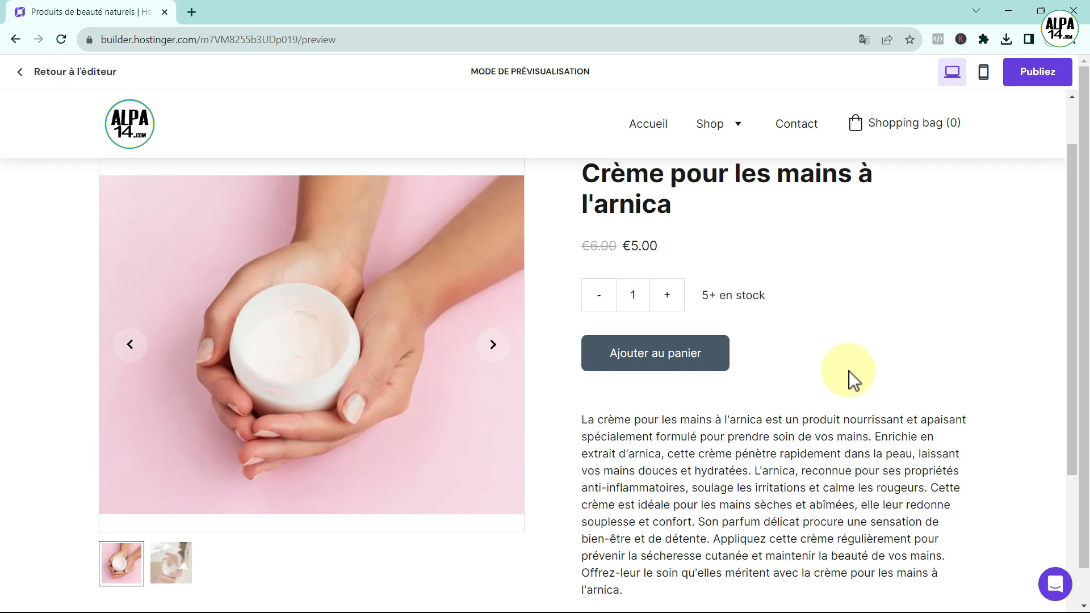
{"action": "left_click", "coordinate": [652, 358]}
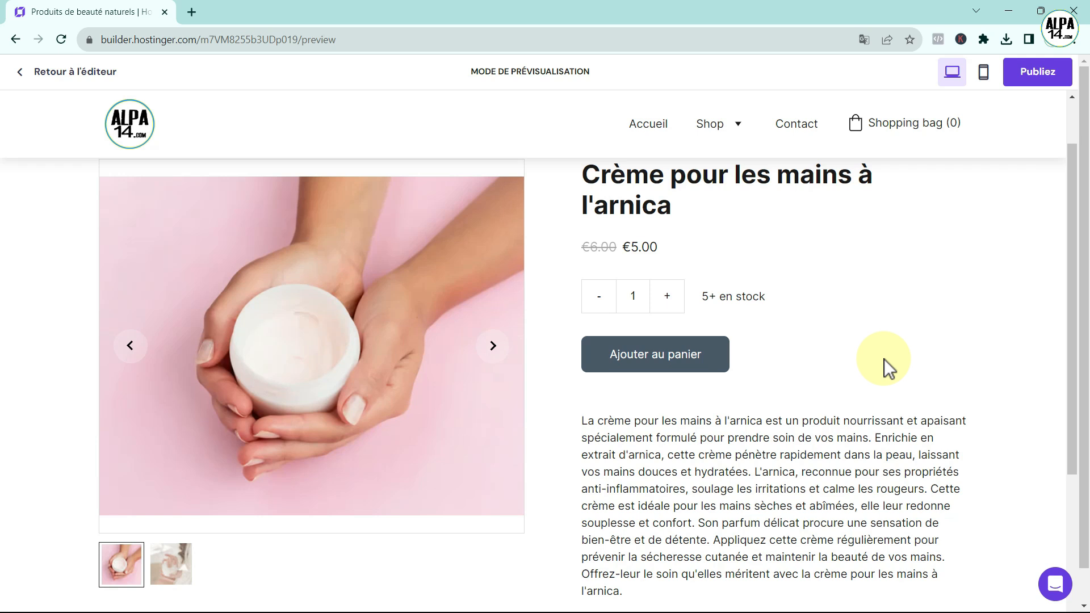
{"action": "scroll", "coordinate": [884, 359], "scroll_direction": "up", "scroll_amount": 2}
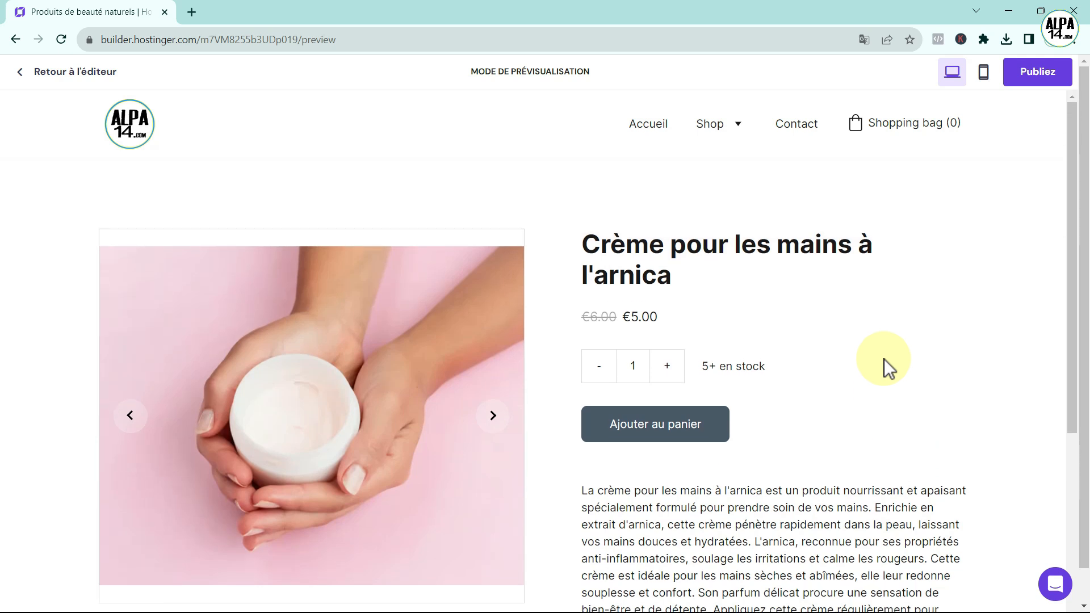